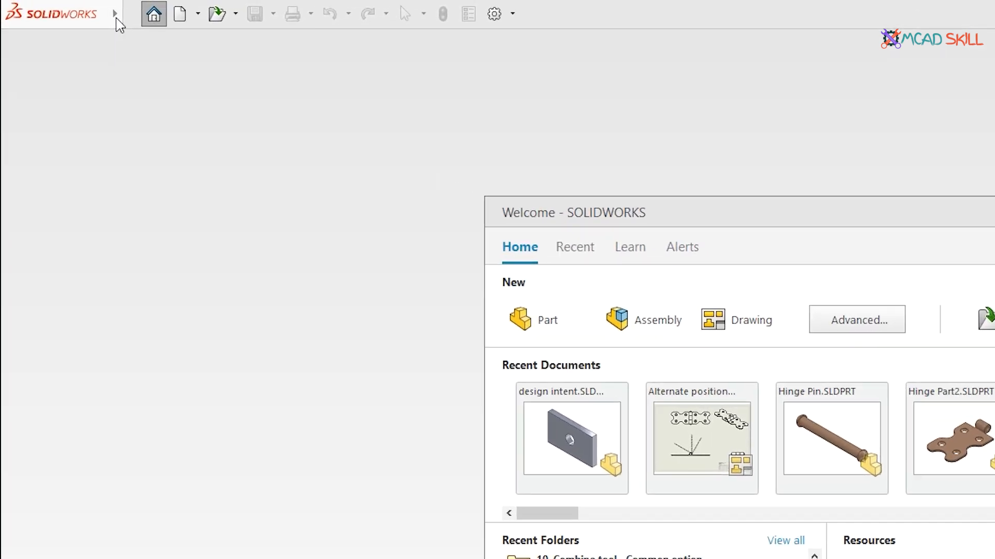
Create a new part document.
left_click(116, 18)
left_click(130, 14)
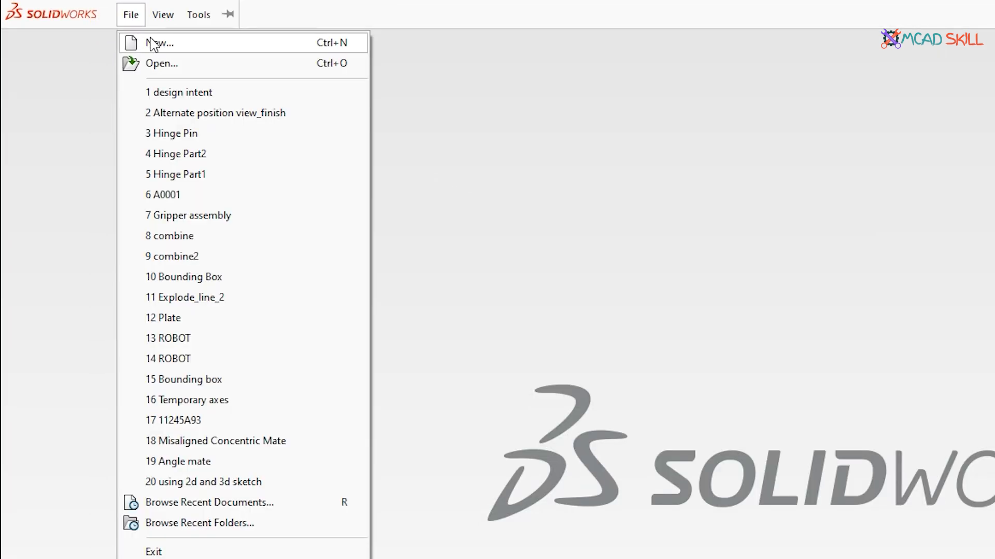
left_click(151, 43)
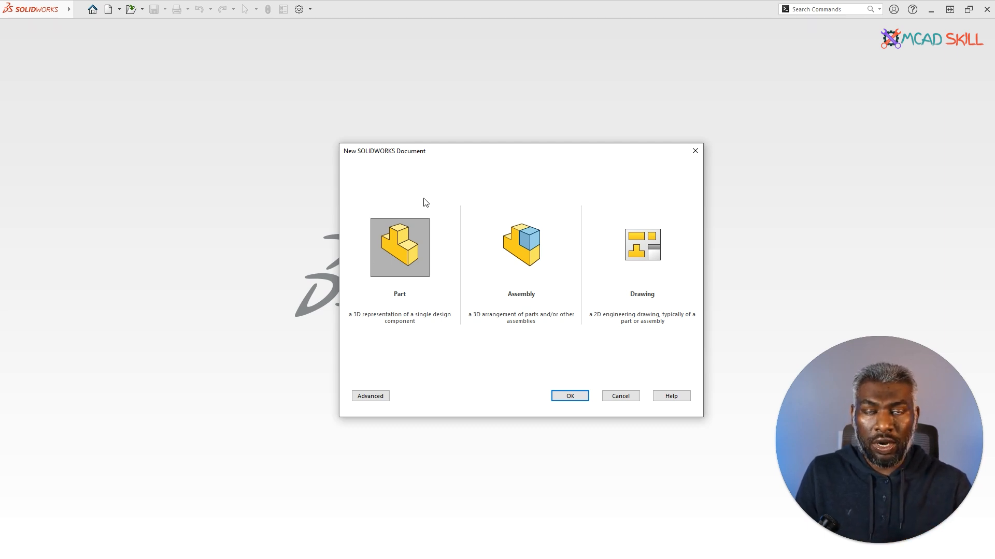
left_click(571, 396)
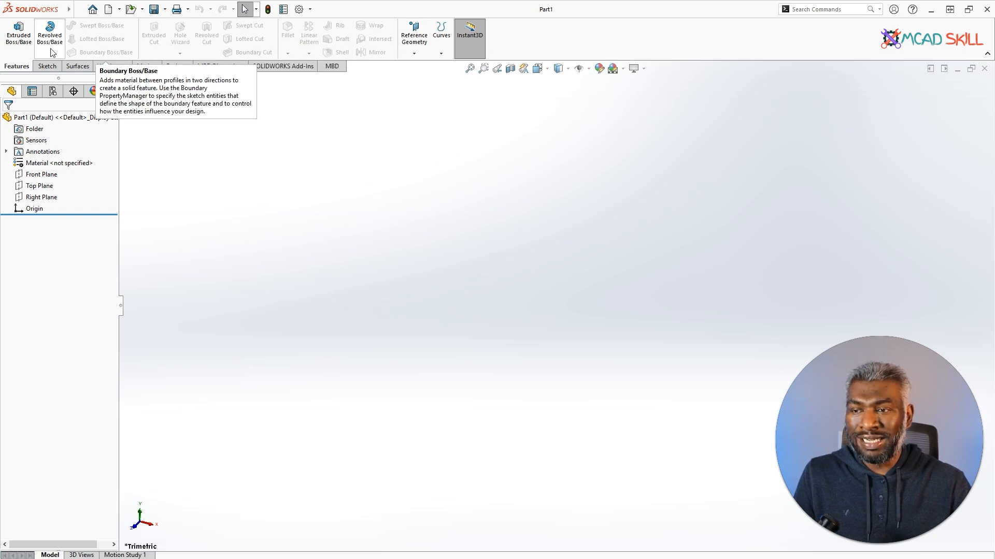
left_click(47, 68)
left_click(78, 67)
left_click(111, 68)
left_click(43, 67)
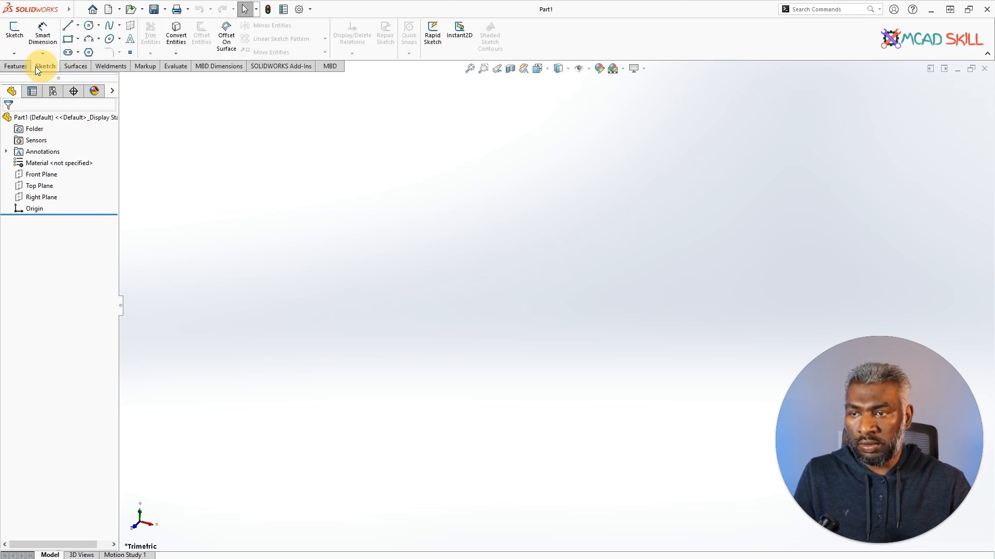
left_click(19, 67)
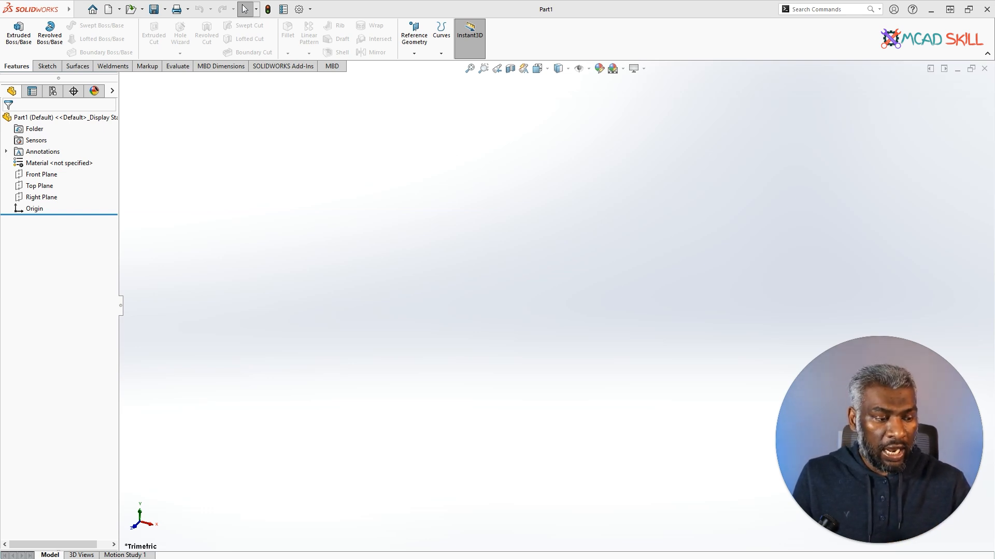
left_click(548, 12)
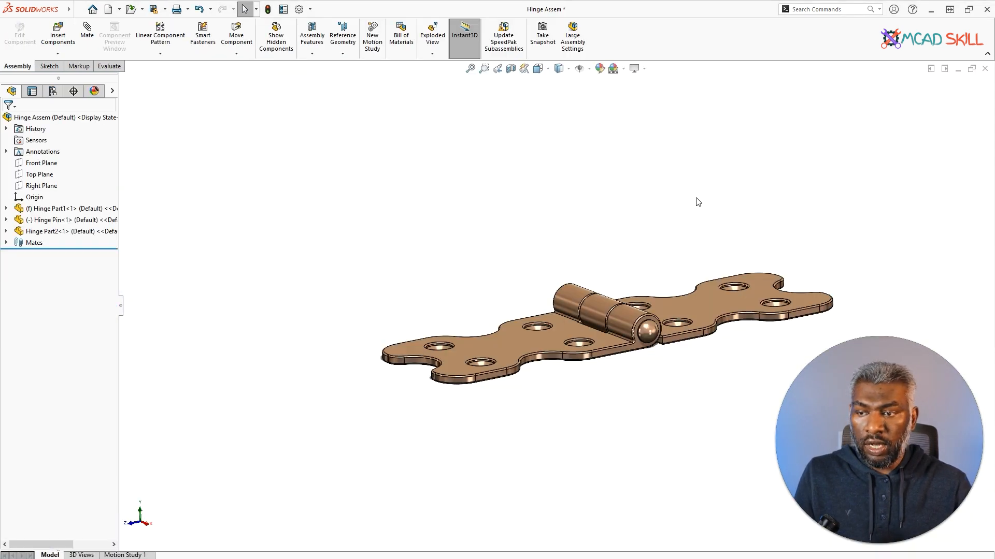
Examine the hinge assembly at different sizes and from different angles by zooming, rotating and panning the view.
scroll(586, 261, "down", 3)
scroll(602, 272, "up", 3)
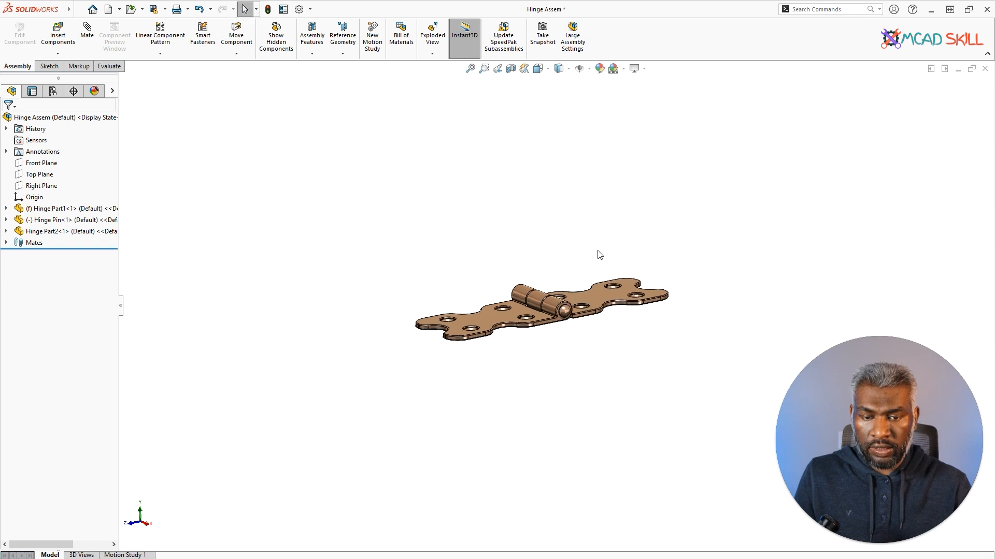
middle_click_drag(598, 252, 669, 317)
scroll(669, 318, "down", 2)
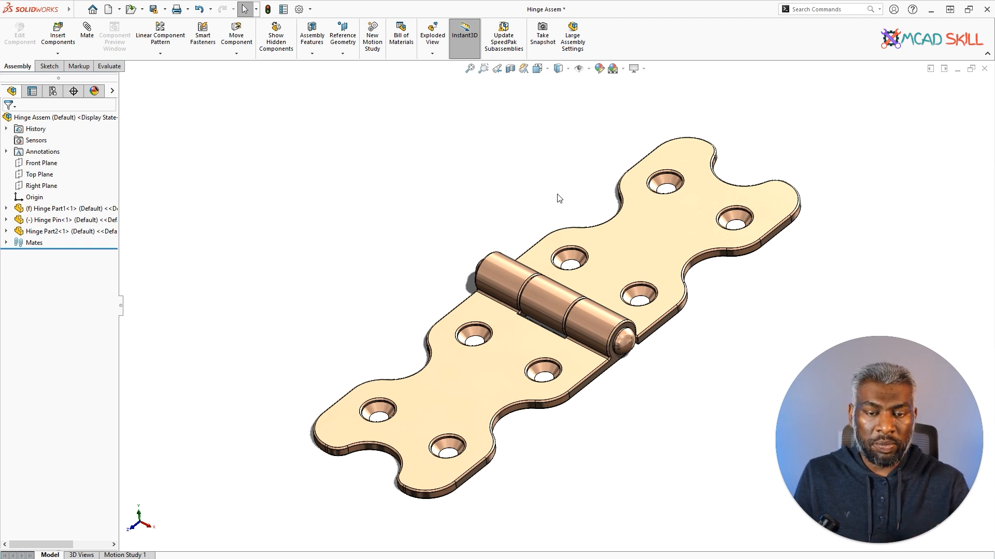
scroll(548, 201, "up", 2)
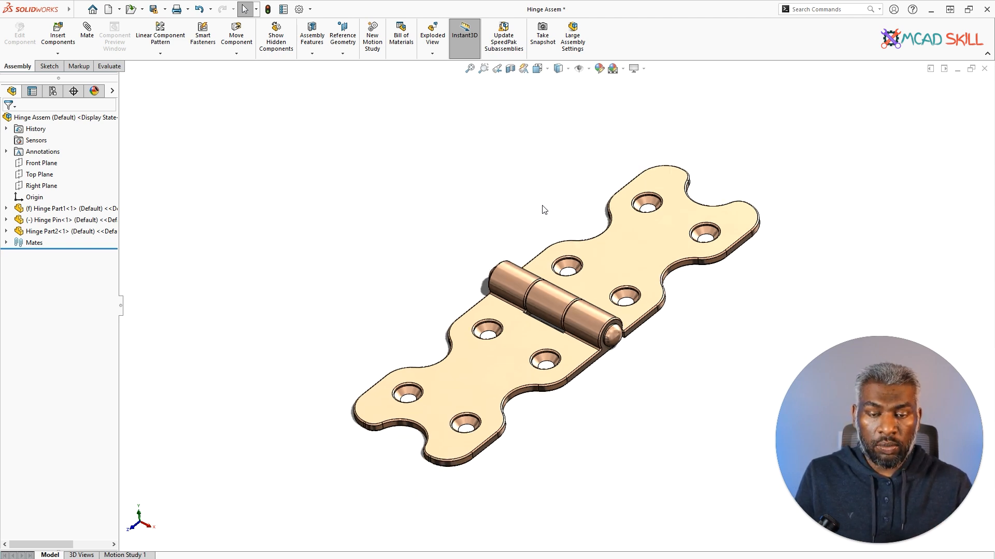
middle_click_drag(551, 216, 539, 180, "ctrl")
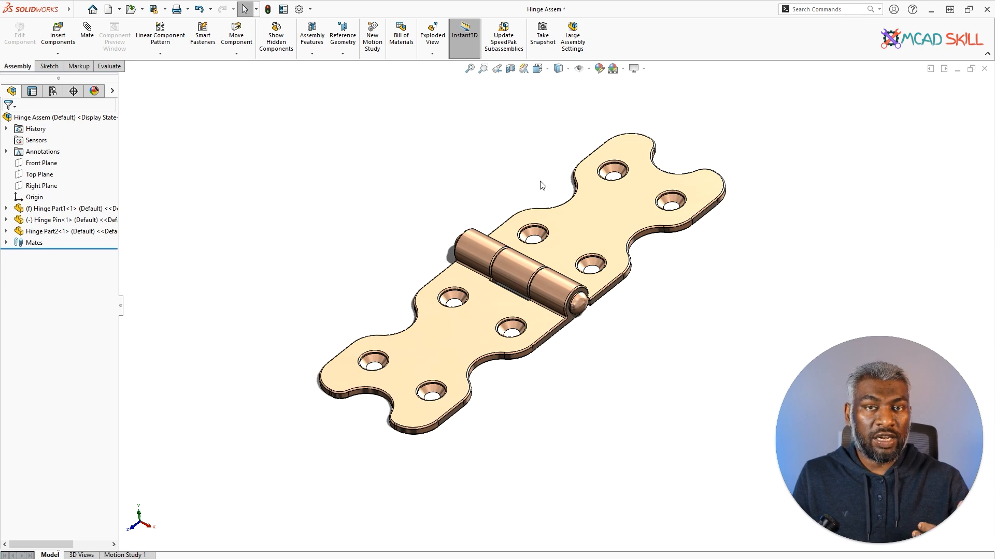
middle_click_drag(529, 199, 493, 200)
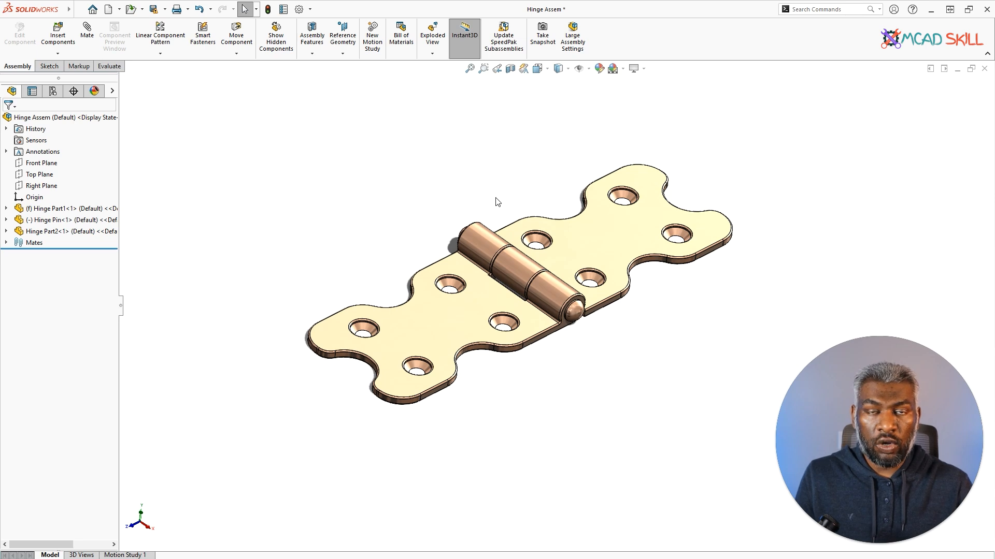
Zoom the hinge assembly in and out until it is tiny, and fit the whole model back into view.
scroll(496, 200, "up", 5)
scroll(558, 302, "down", 5)
scroll(558, 302, "up", 5)
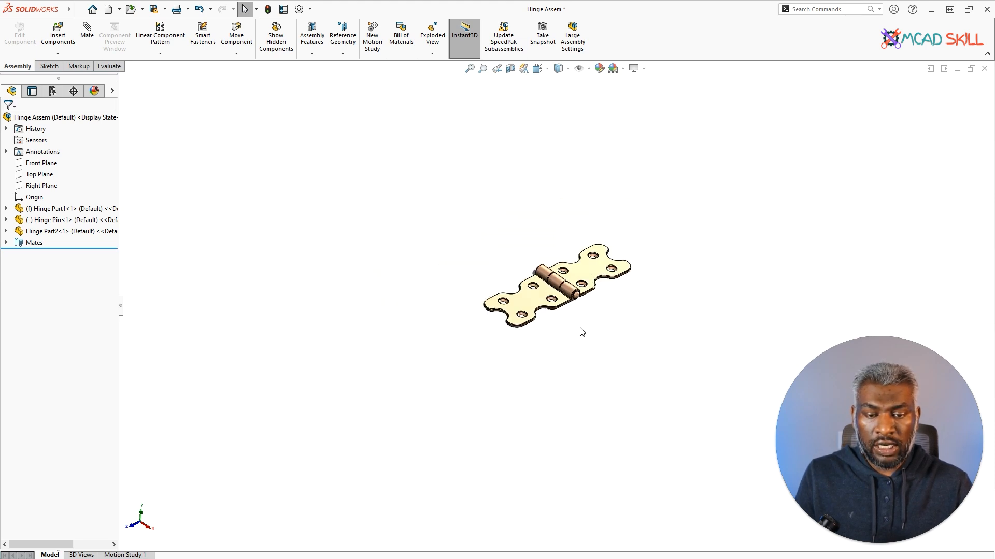
scroll(575, 320, "down", 4)
scroll(553, 283, "up", 3)
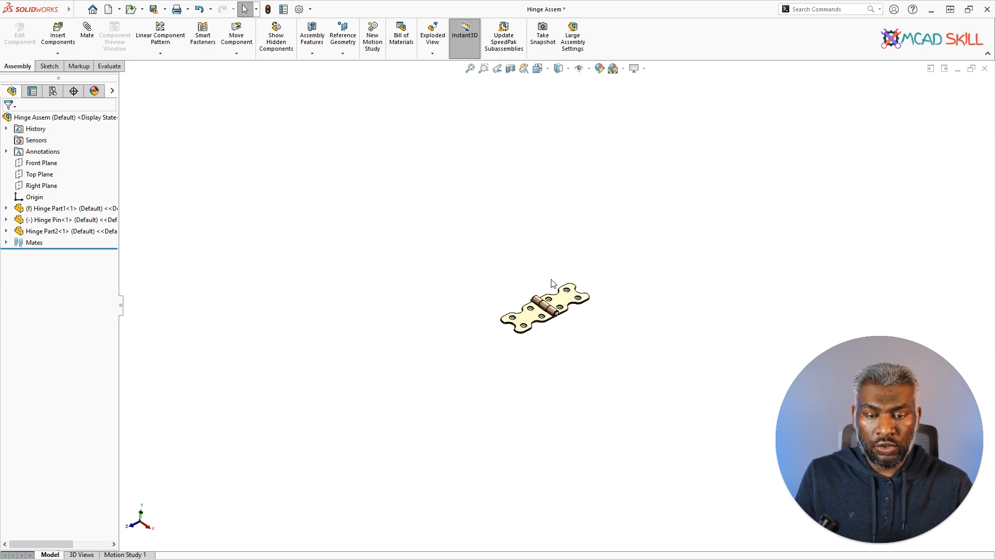
scroll(562, 288, "down", 1)
scroll(562, 275, "up", 4)
scroll(557, 290, "up", 4)
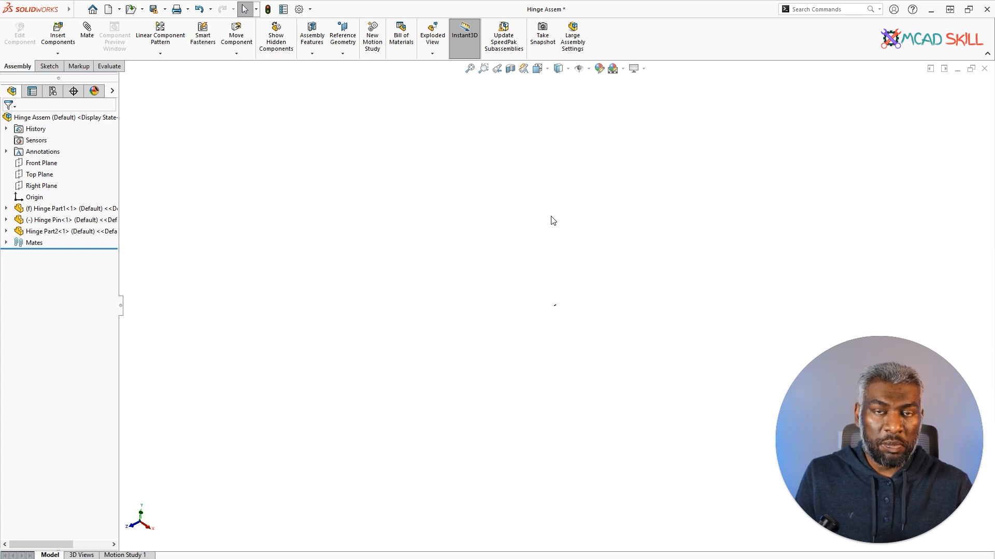
key("f")
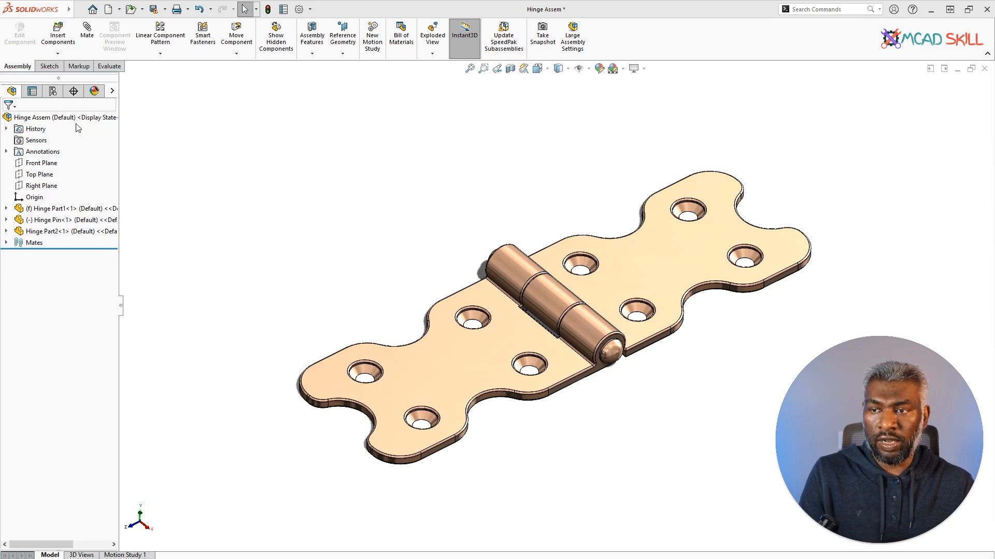
Start another new part document while the hinge assembly is open.
left_click(79, 9)
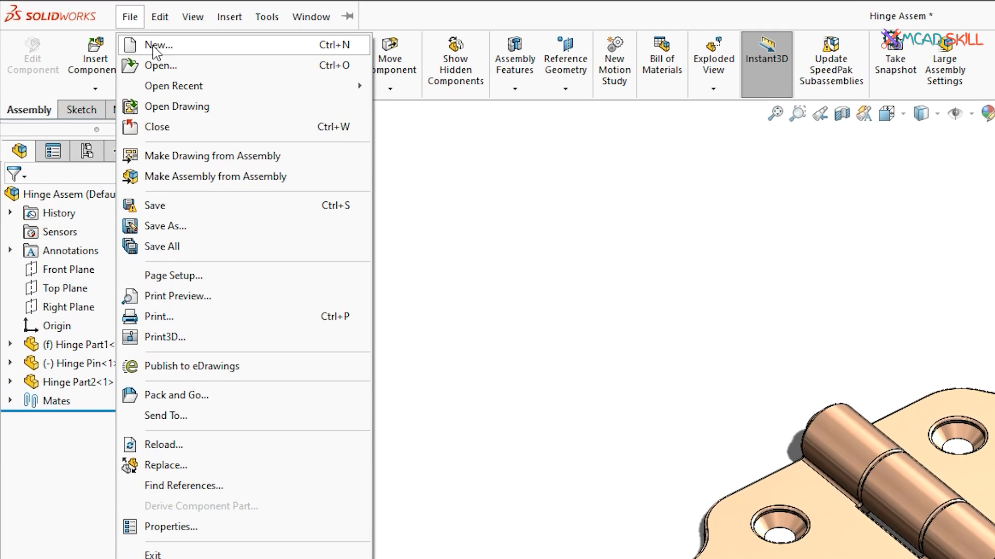
left_click(155, 46)
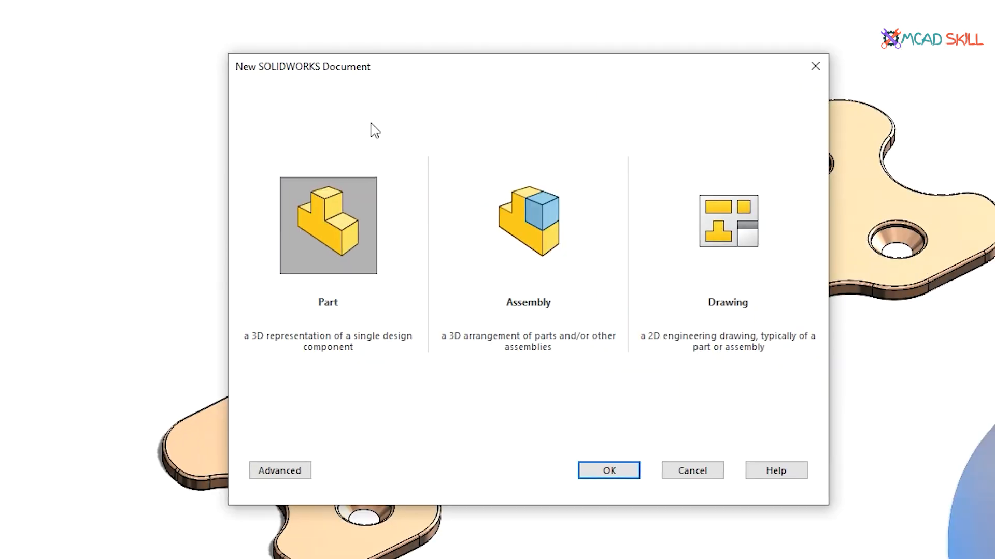
left_click(609, 470)
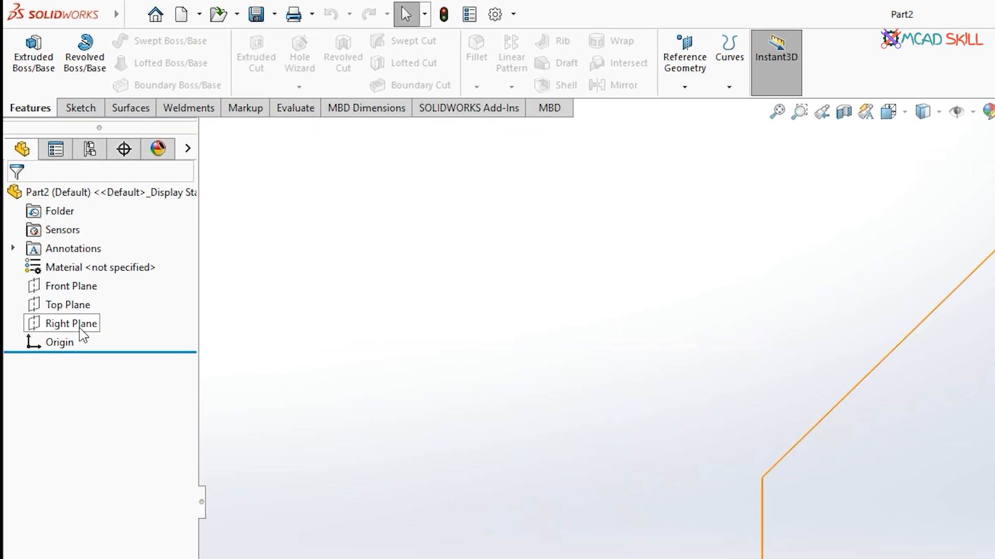
Highlight the Front, Top and Right planes together to view their orientation, and clear the selection.
left_click(72, 286)
left_click(71, 324, "shift")
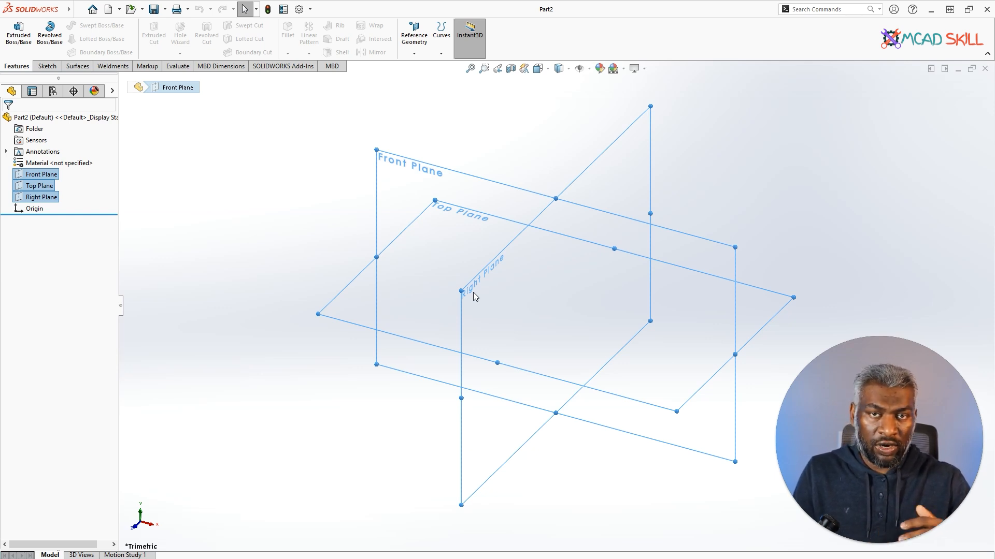
left_click(241, 252)
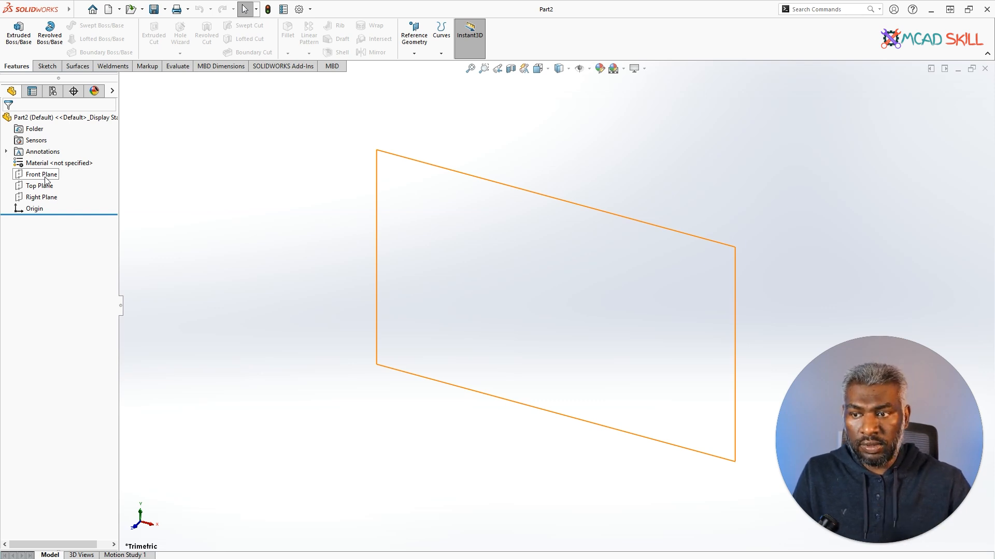
Start a new sketch on the Front Plane.
right_click(45, 180)
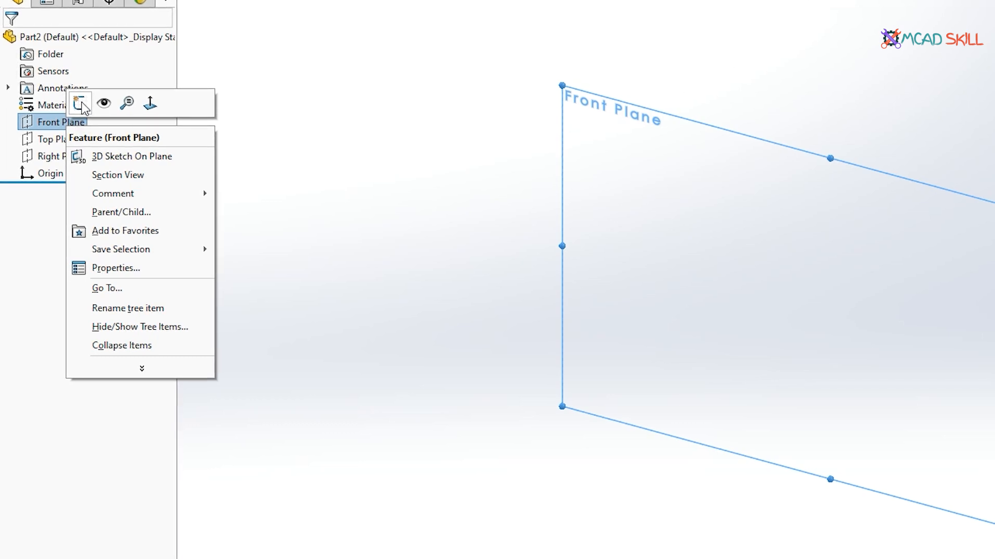
left_click(52, 68)
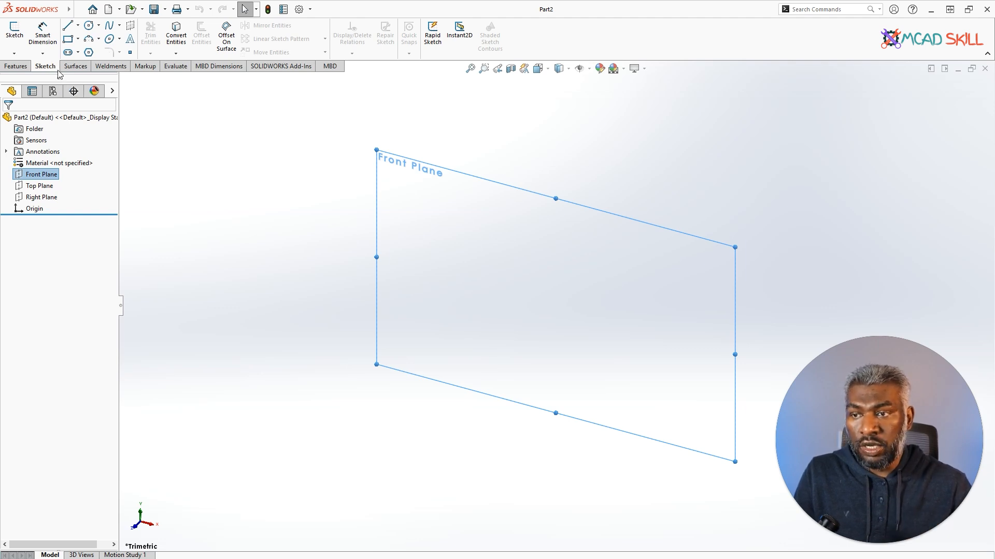
left_click(176, 119)
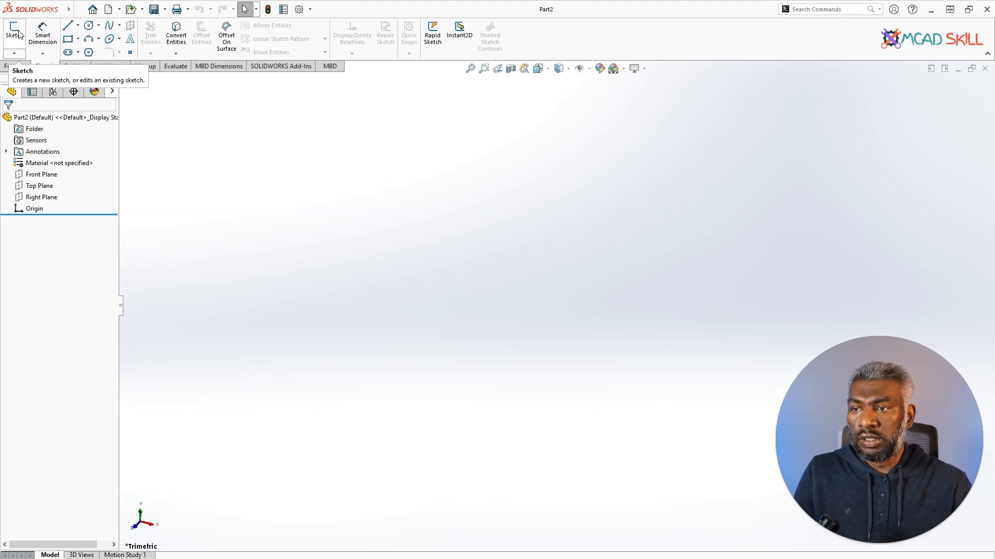
left_click(19, 34)
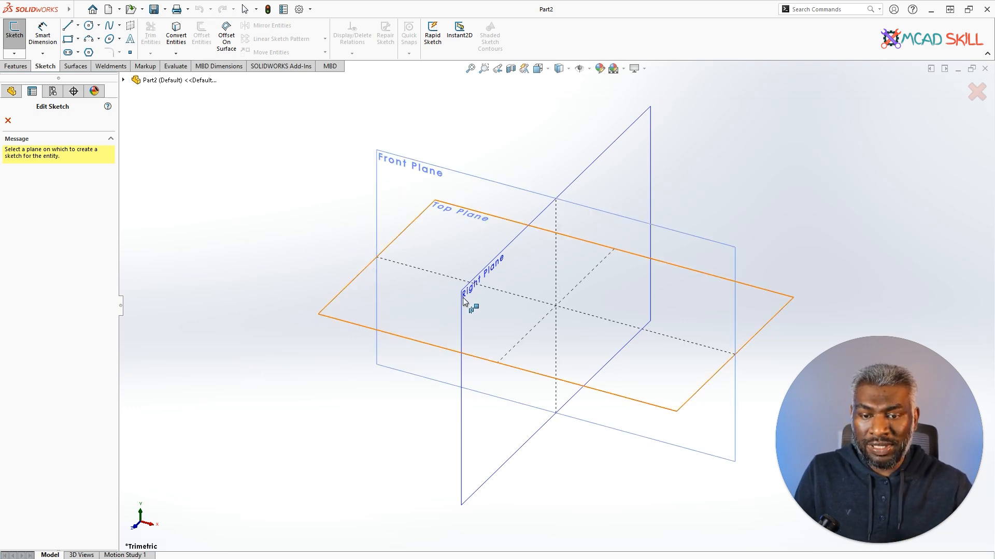
left_click(424, 171)
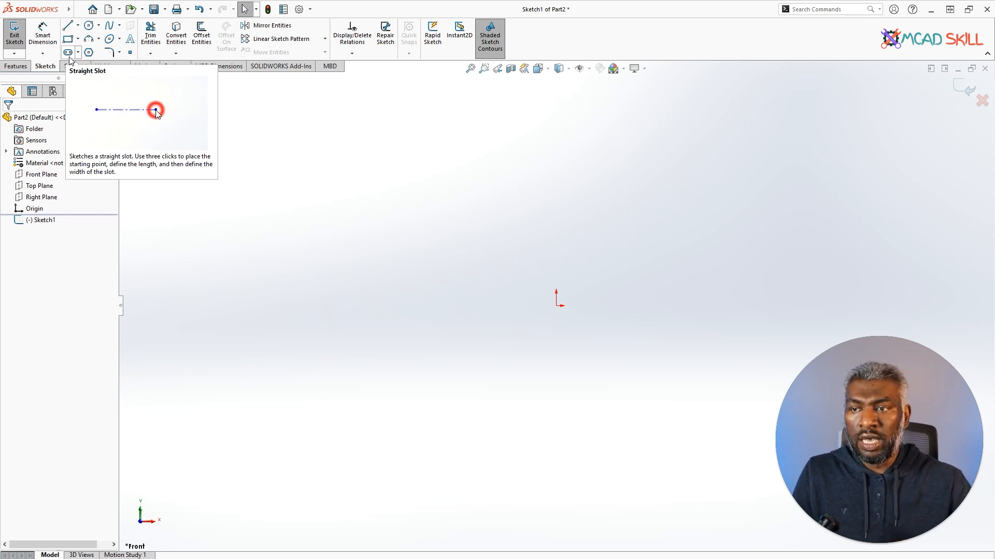
Sketch an open chain of six connected lines around the origin, beginning with a horizontal line about 47 long, and end the chain.
left_click(68, 25)
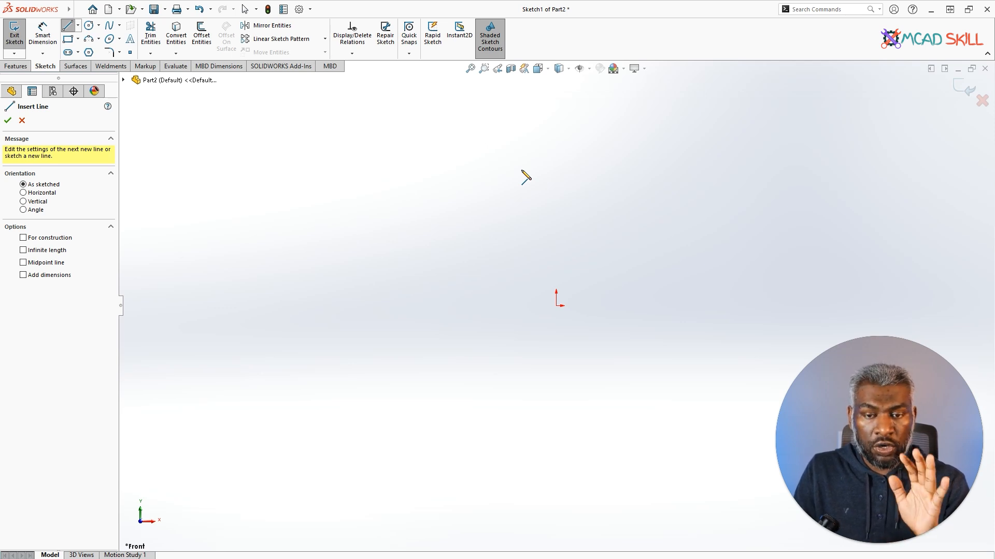
mouse_move(326, 263)
left_mouse_down()
mouse_move(493, 271)
mouse_move(346, 270)
mouse_move(351, 259)
mouse_move(459, 227)
mouse_move(470, 229)
mouse_move(471, 266)
left_mouse_up()
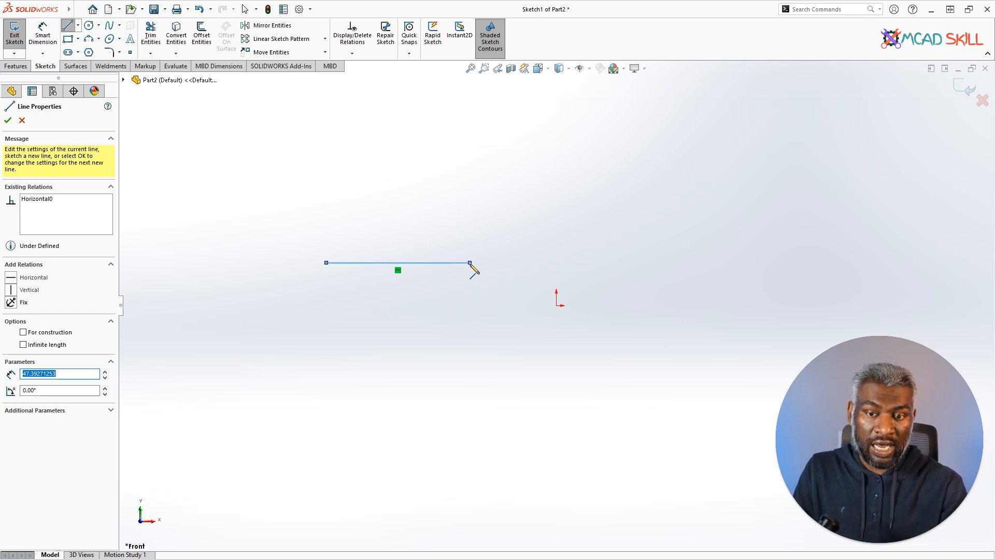
left_click_drag(470, 264, 536, 202)
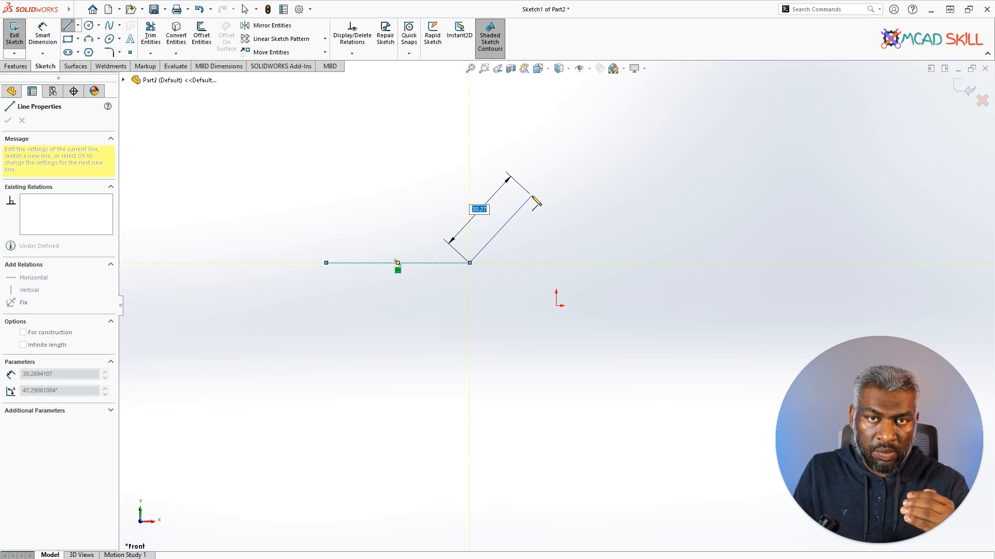
left_click(531, 196)
left_click(619, 245)
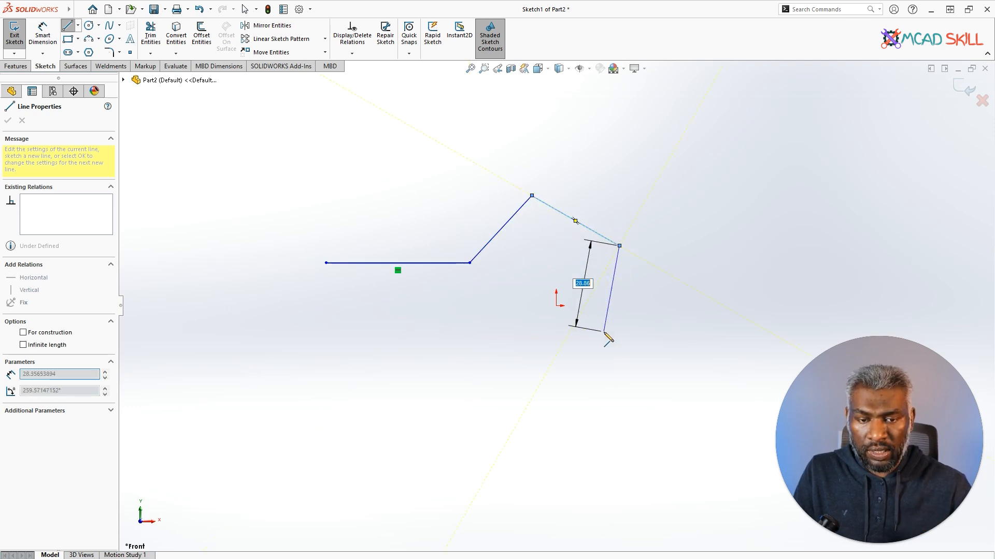
left_click(604, 332)
left_click(444, 348)
left_click(354, 331)
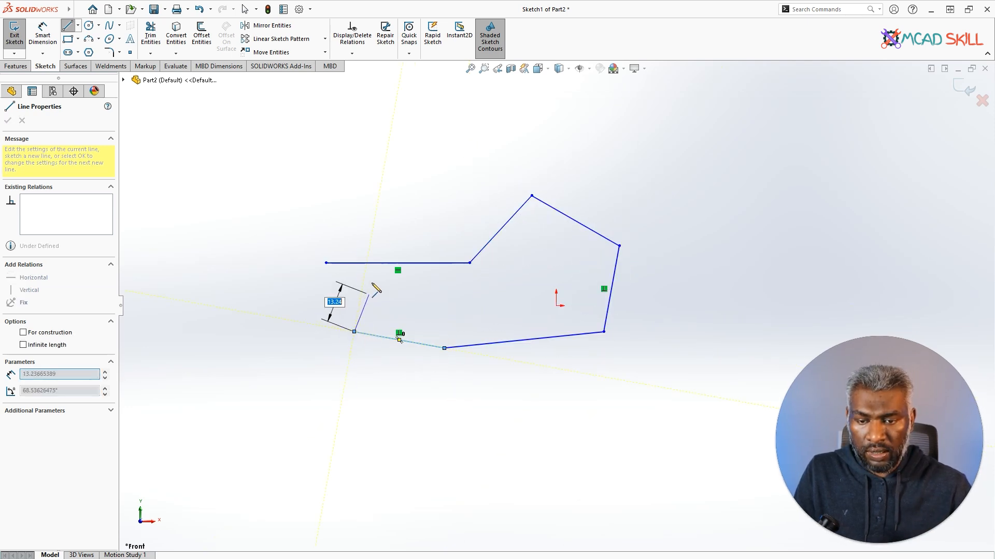
right_click(381, 203)
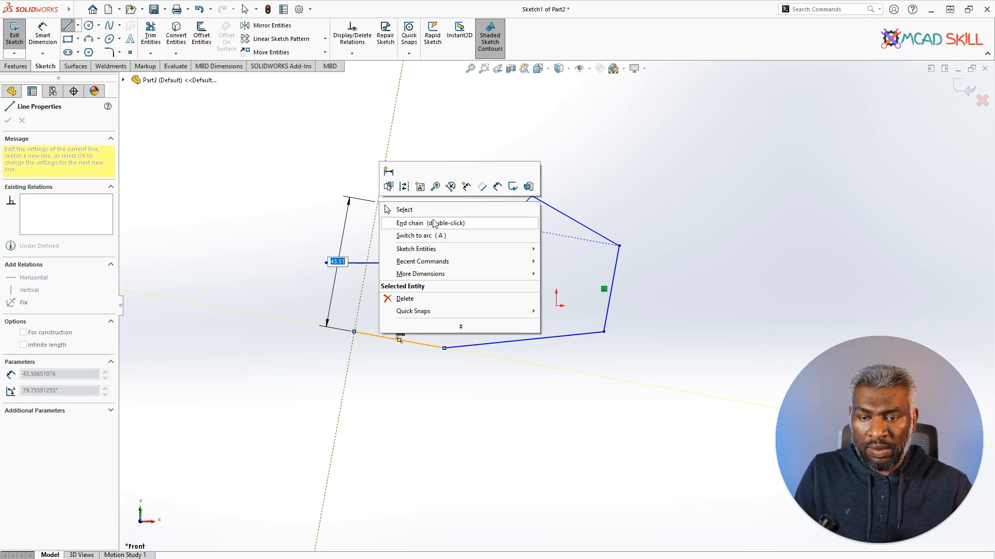
left_click(411, 223)
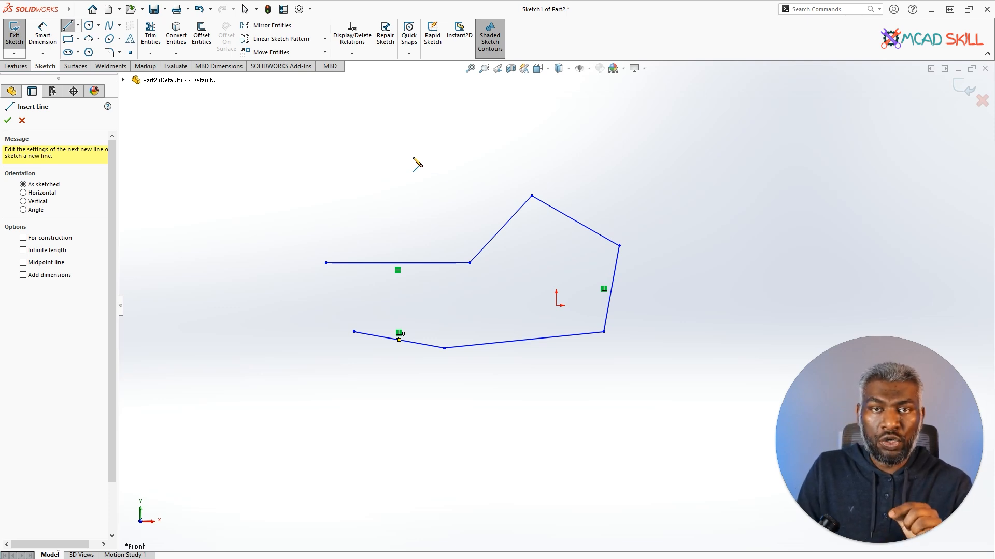
Sketch a separate open chain of three lines above the first, starting with a horizontal line about 36 long, and exit the Line tool.
left_click(296, 173)
left_click(406, 173)
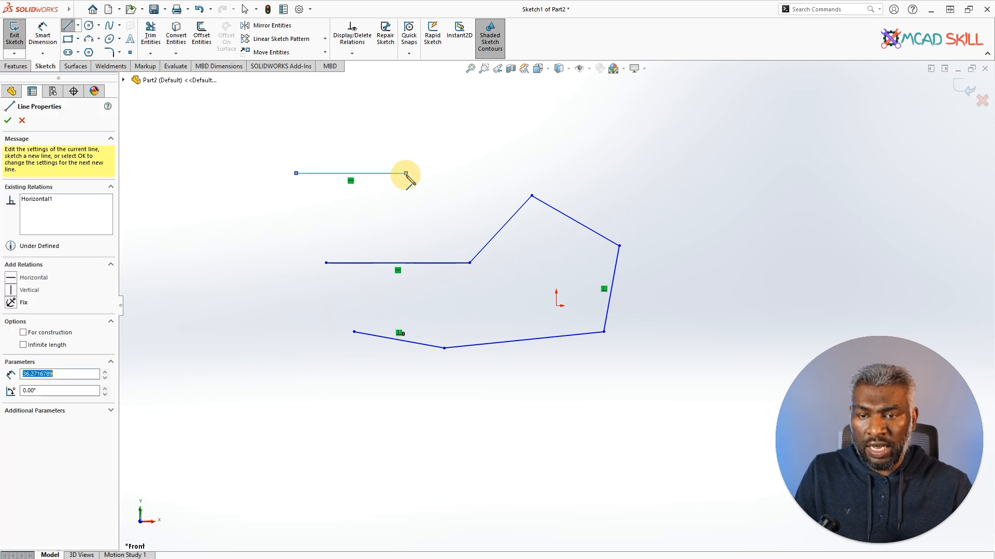
left_click(365, 229)
left_click(296, 236)
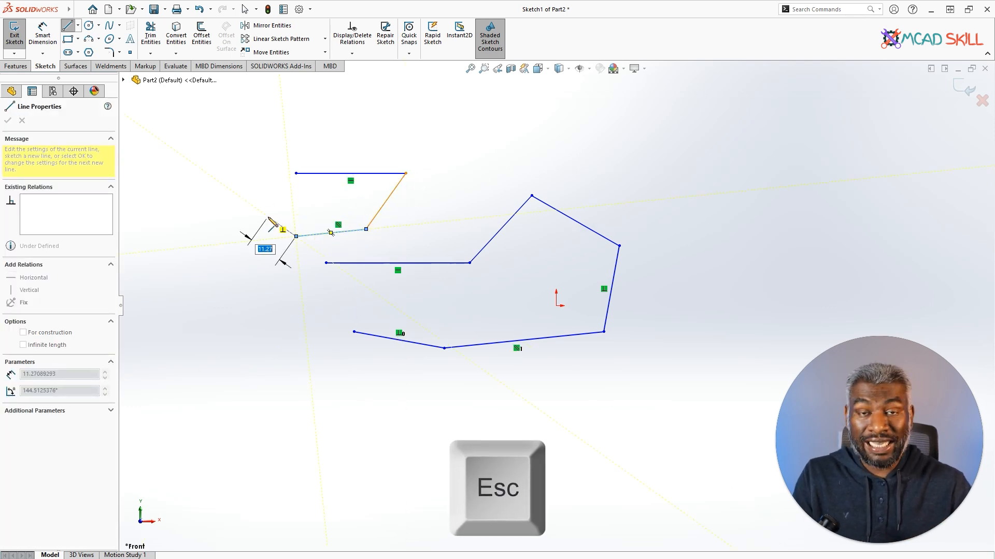
key("Escape")
left_click(458, 158)
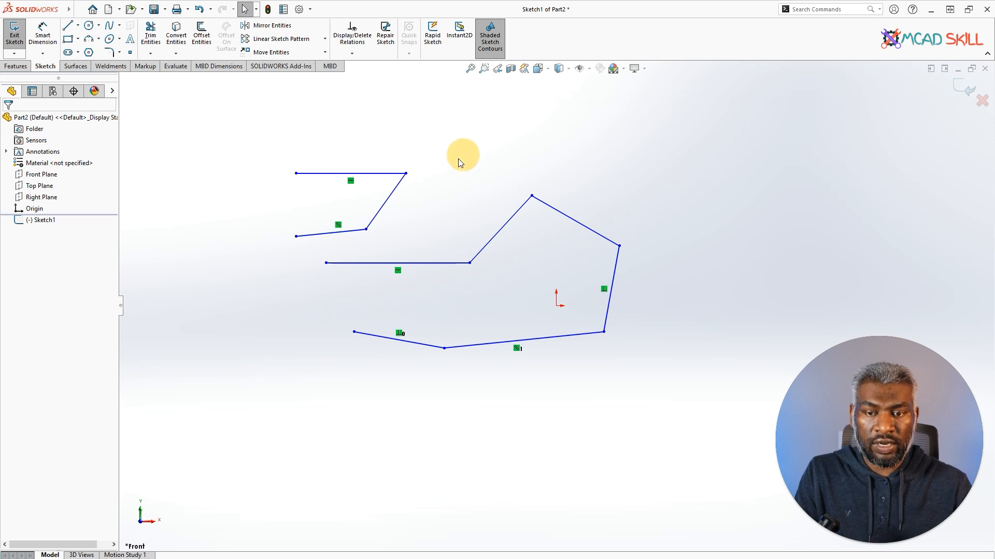
Sketch three separate corner rectangles around the line chains, about 49 × 36, 91 × 47 and 78 × 40 in size.
scroll(547, 260, "up", 3)
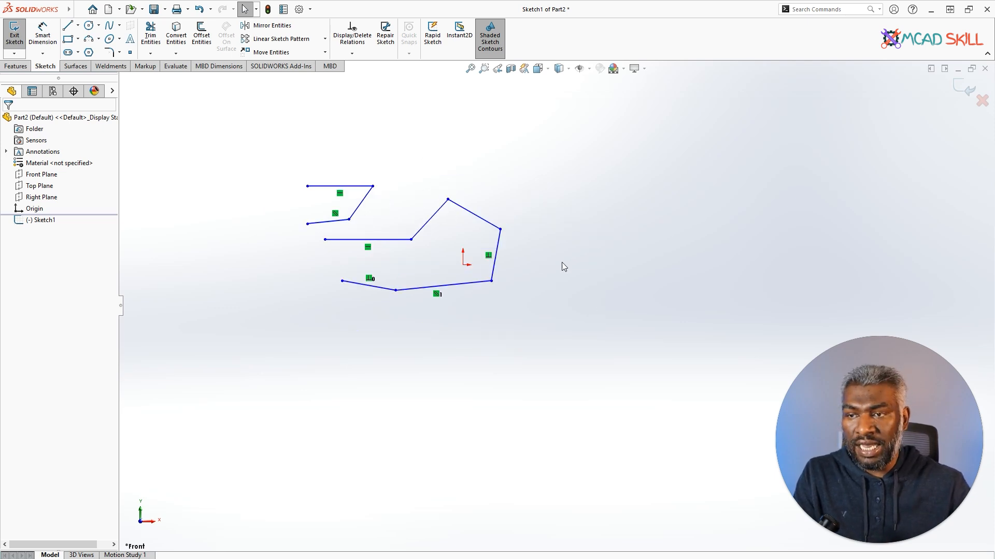
left_click(68, 39)
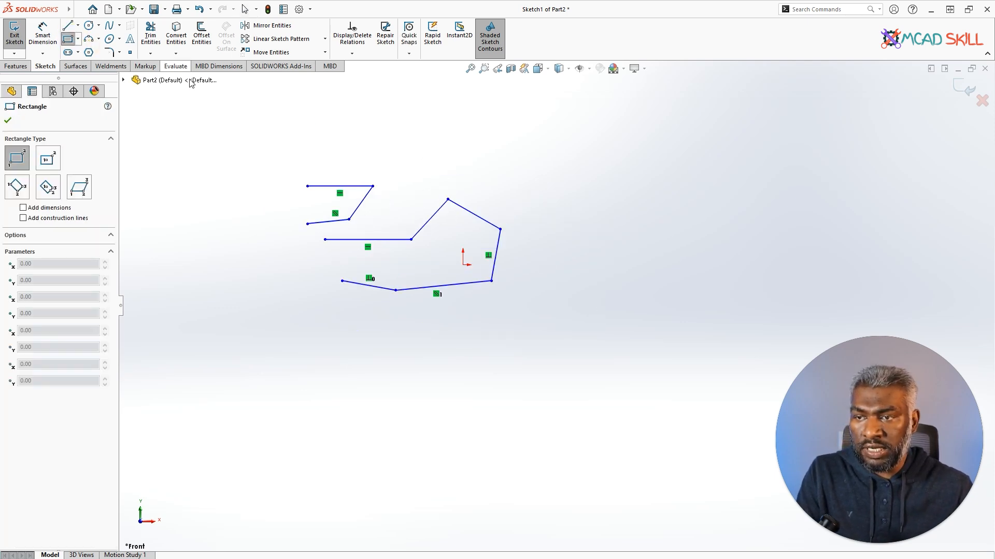
left_click(604, 169)
left_click(693, 234)
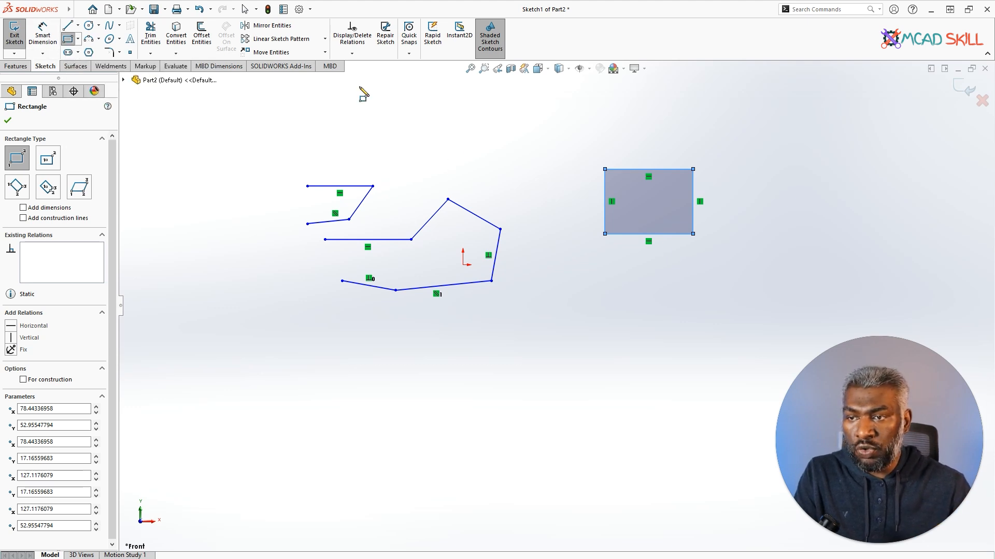
left_click(533, 281)
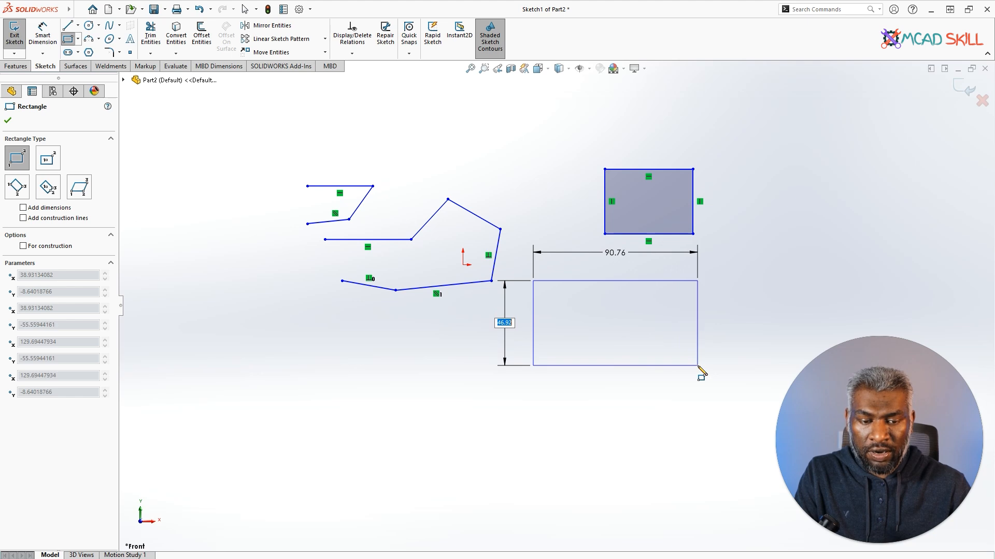
left_click(697, 365)
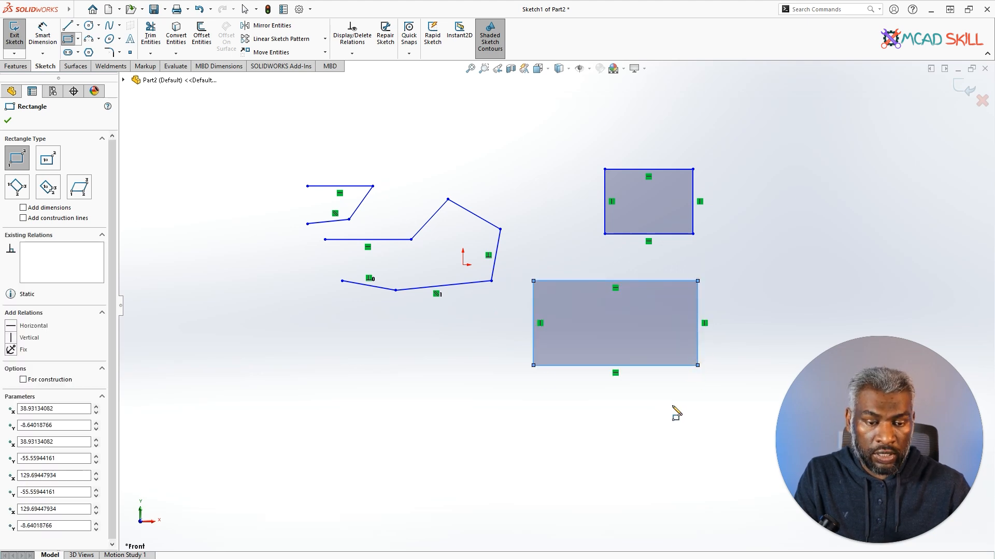
left_click(225, 424)
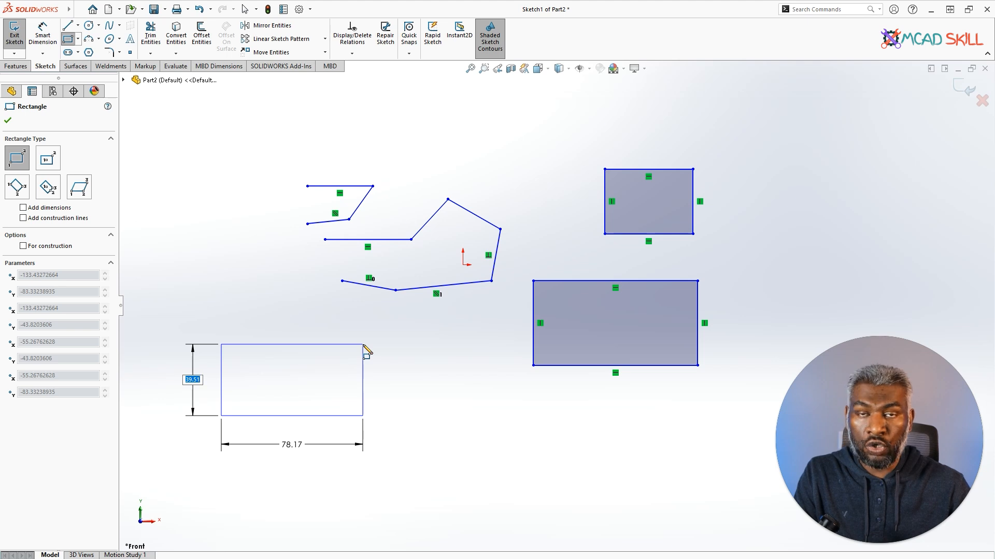
left_click(363, 345)
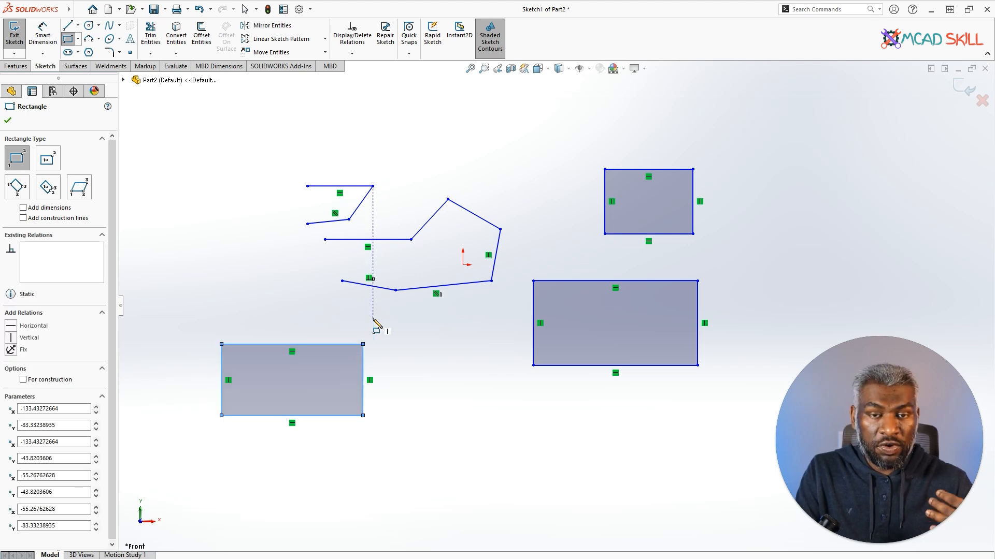
Sketch a small center rectangle with corner-to-corner construction lines above the six-line chain and exit the Rectangle tool.
left_click(78, 38)
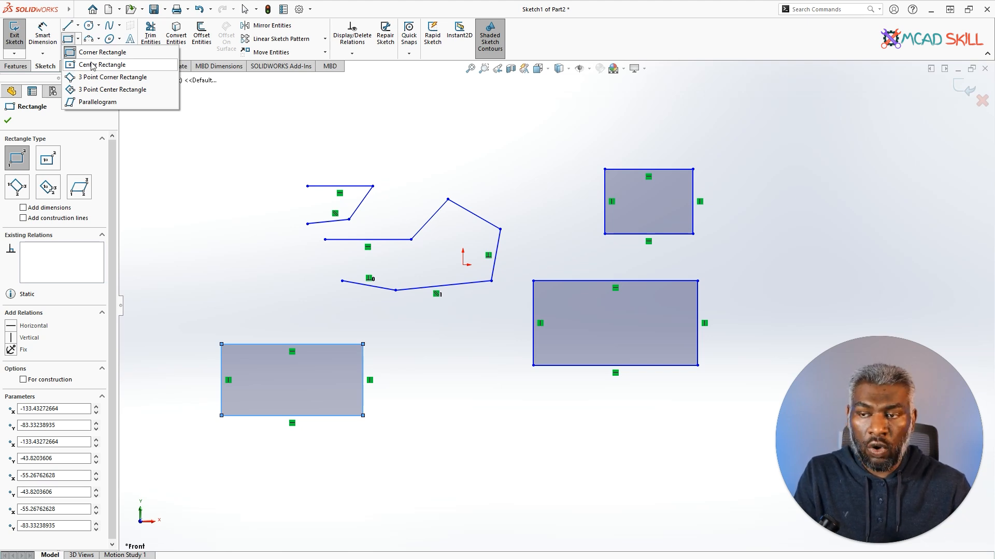
left_click(108, 65)
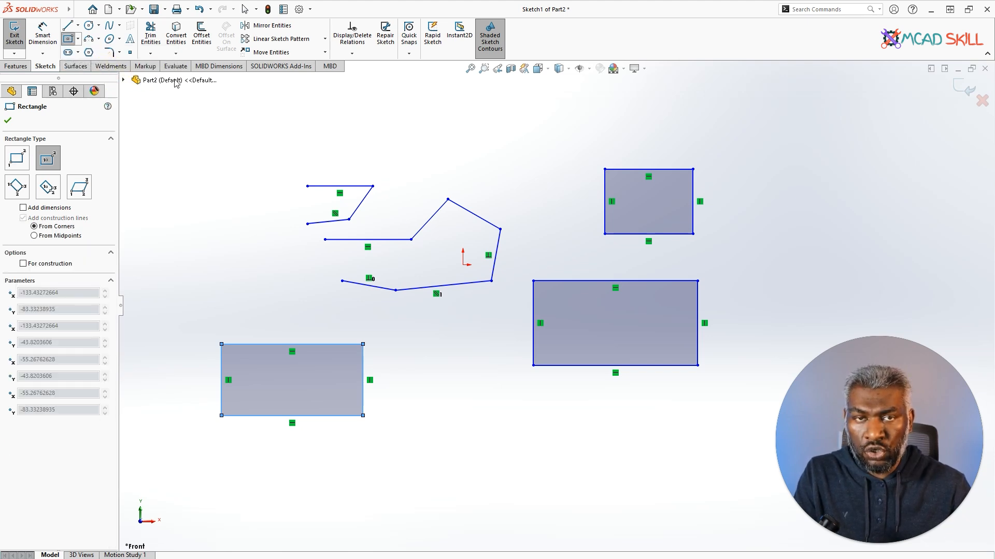
left_click(513, 179)
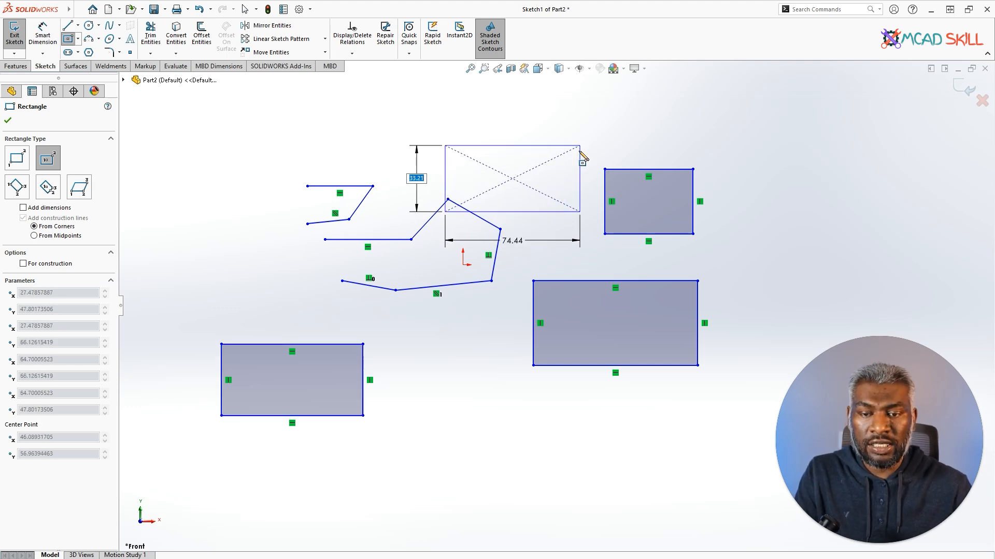
left_click(551, 164)
key("Escape")
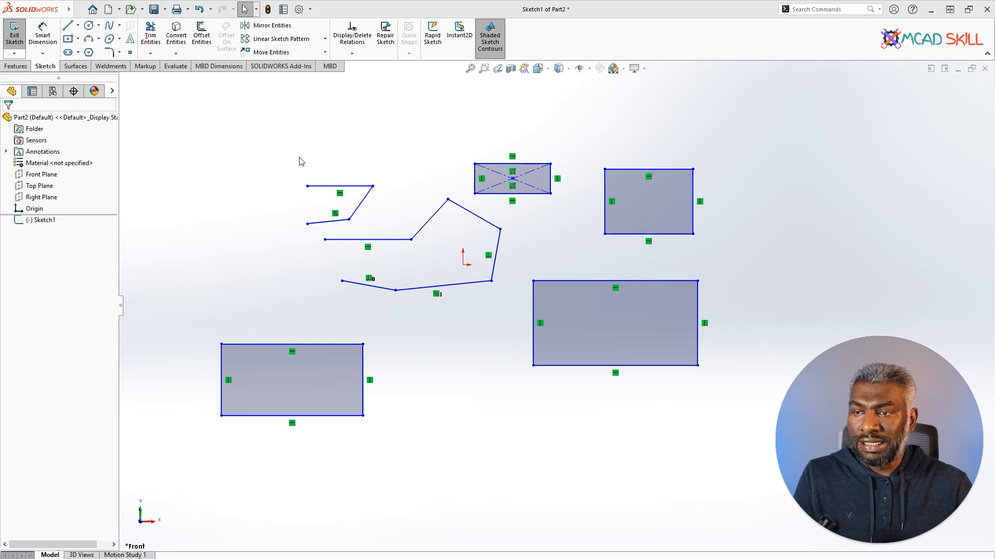
Sketch a center-defined circle with a radius of about 53 to the right of the rectangles.
left_click(89, 26)
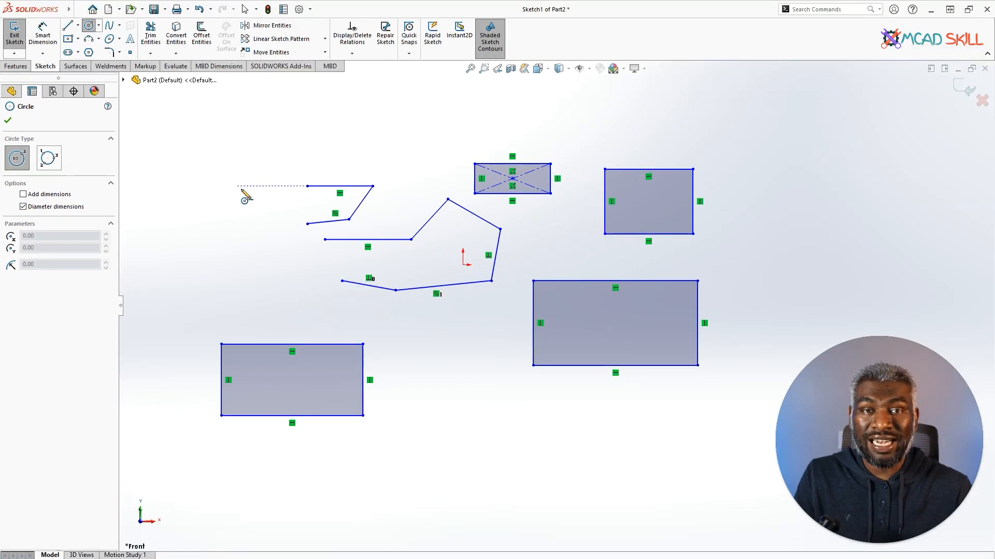
scroll(722, 320, "up", 3)
scroll(600, 275, "down", 2)
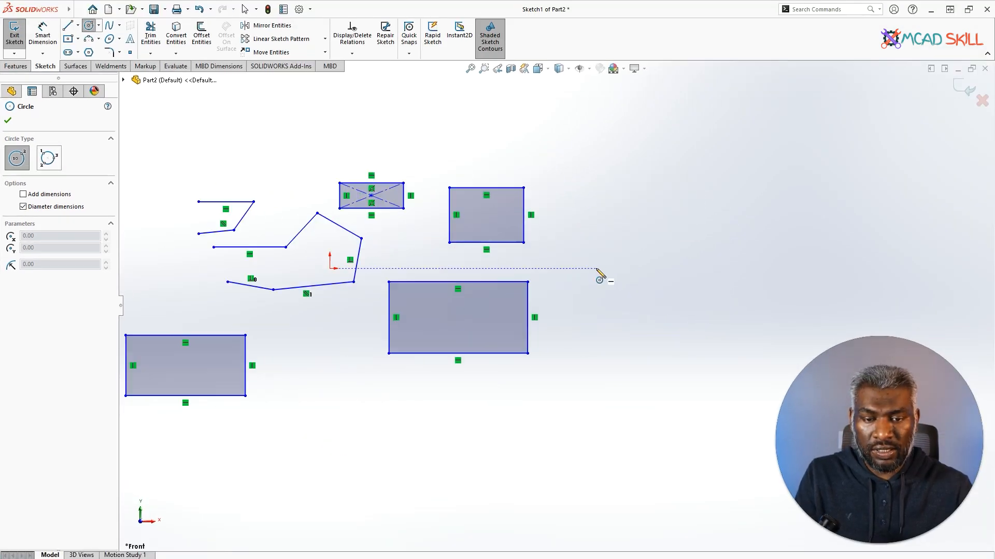
left_click(659, 217)
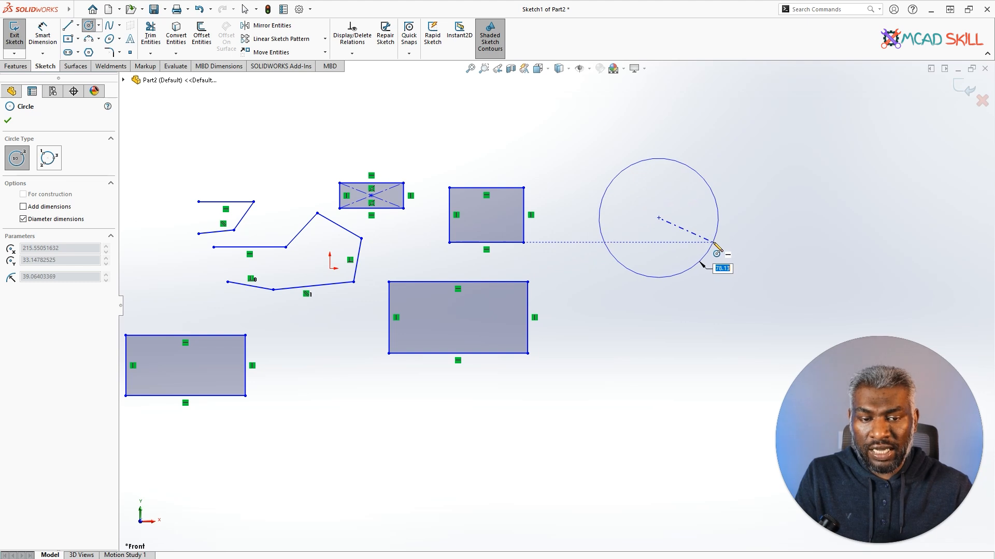
left_click(729, 183)
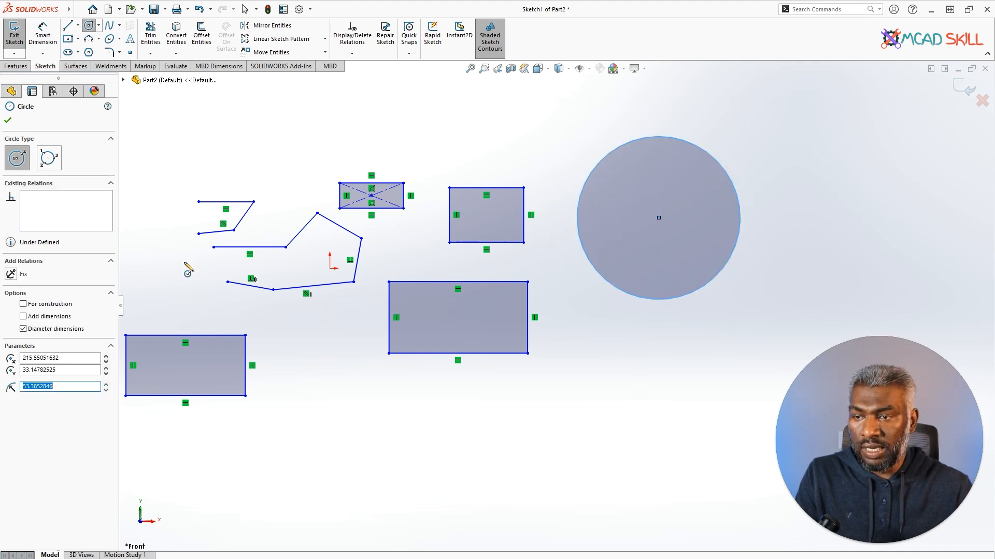
Sketch a three-point perimeter circle with a radius of about 32 below the large circle.
left_click(57, 167)
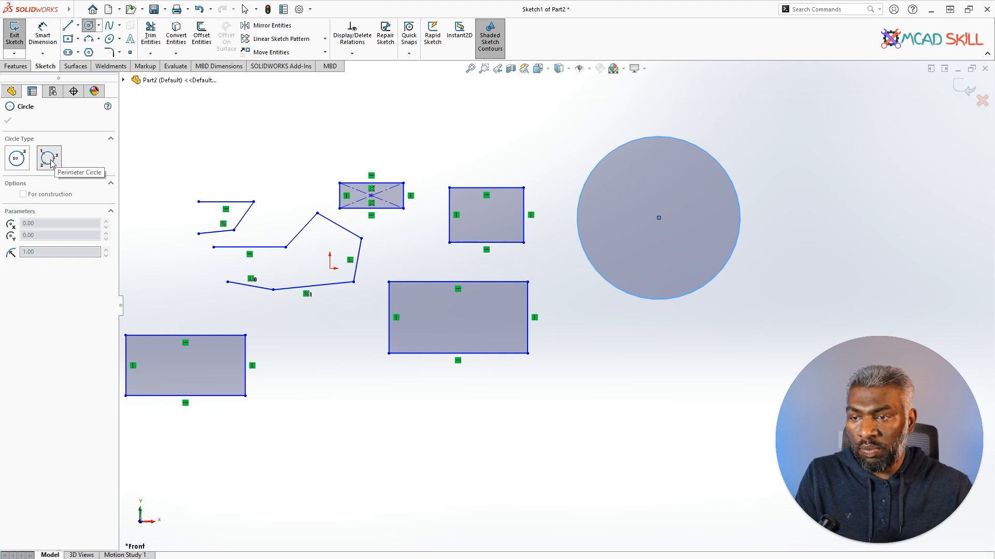
left_click(609, 441)
left_click(569, 368)
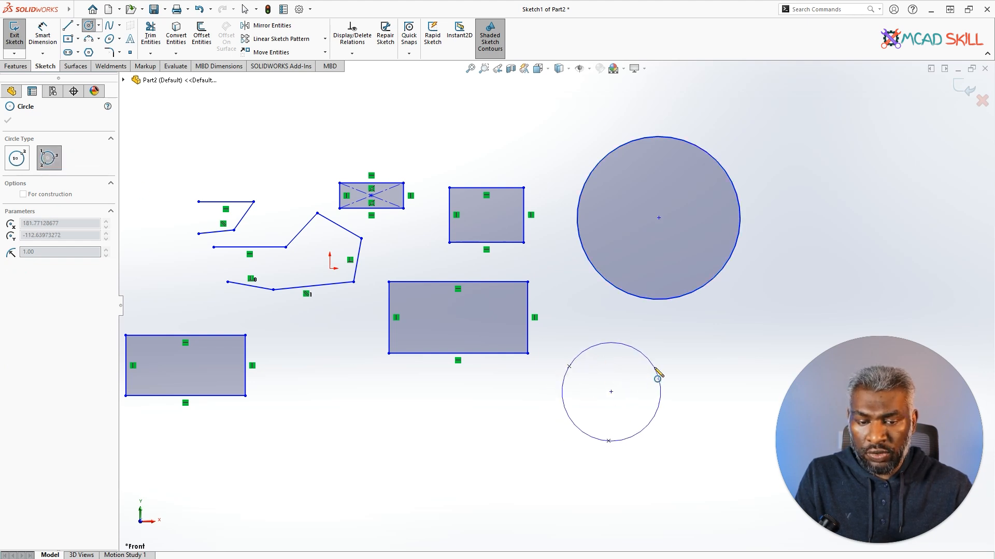
left_click(659, 373)
Sketch a horizontal straight slot to the right of the circles, about 142 mm between centers and 45 mm wide.
scroll(552, 304, "up", 5)
scroll(684, 316, "down", 4)
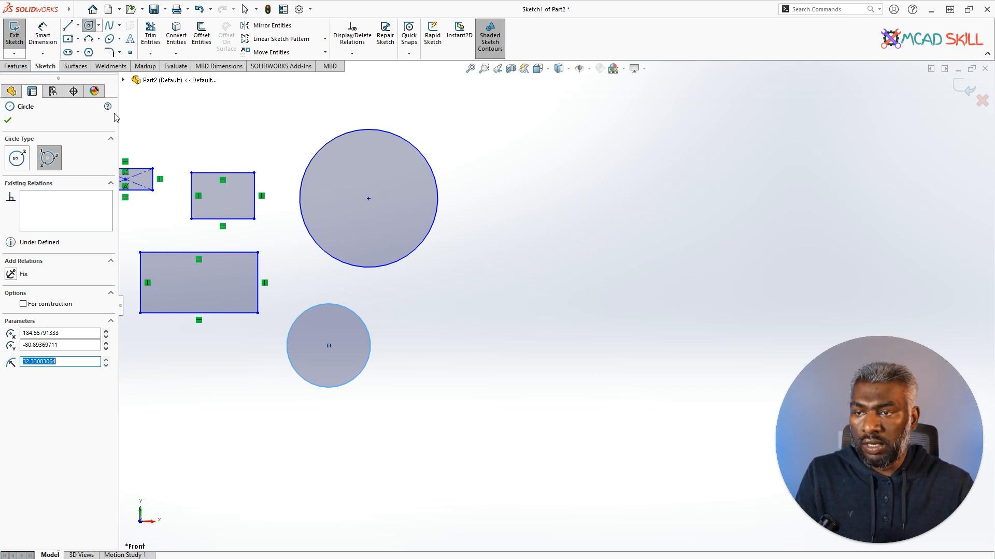
left_click(68, 52)
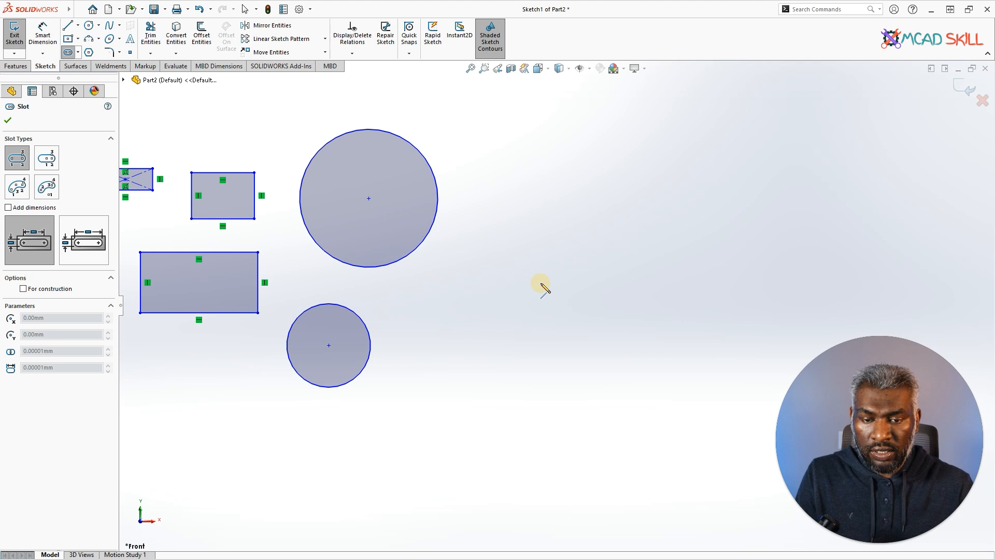
left_click(541, 284)
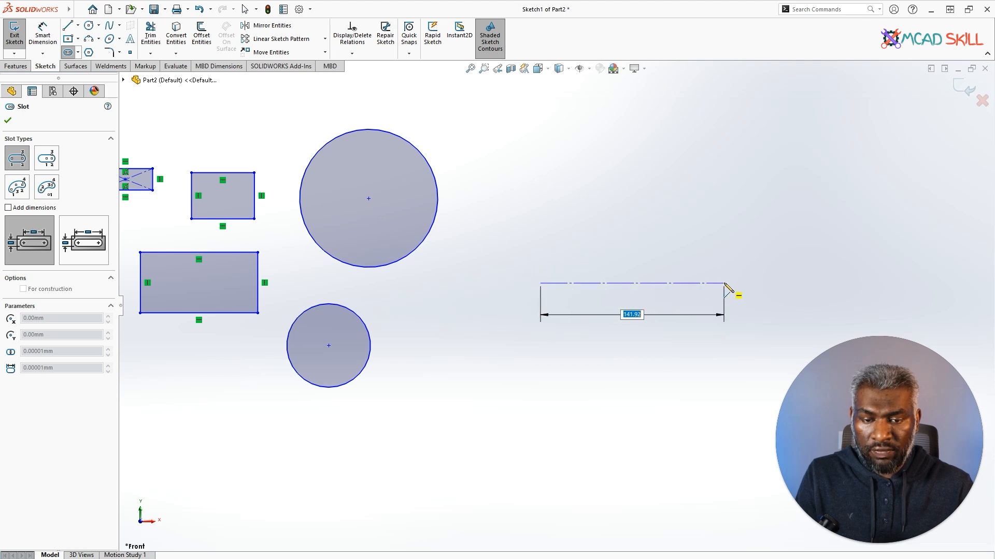
left_click(724, 283)
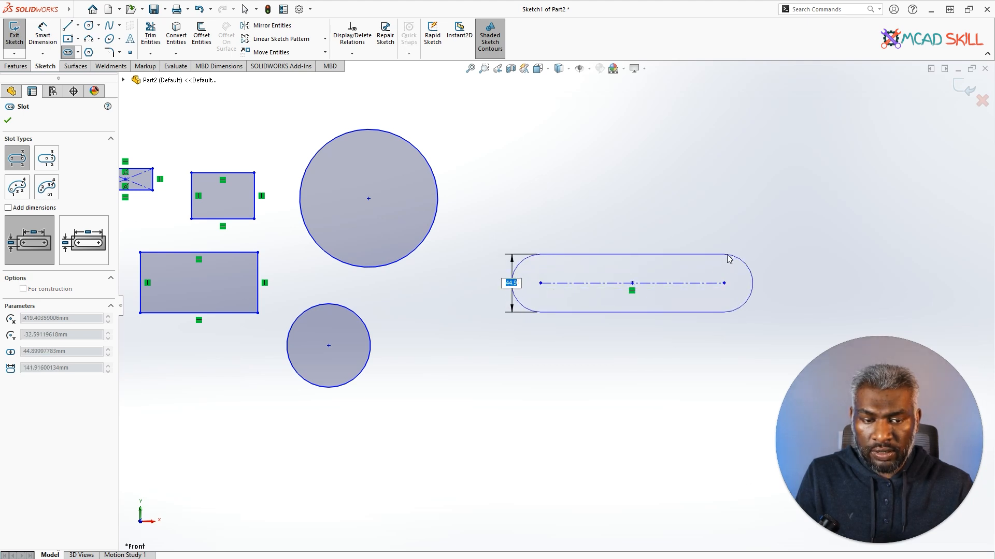
left_click(729, 259)
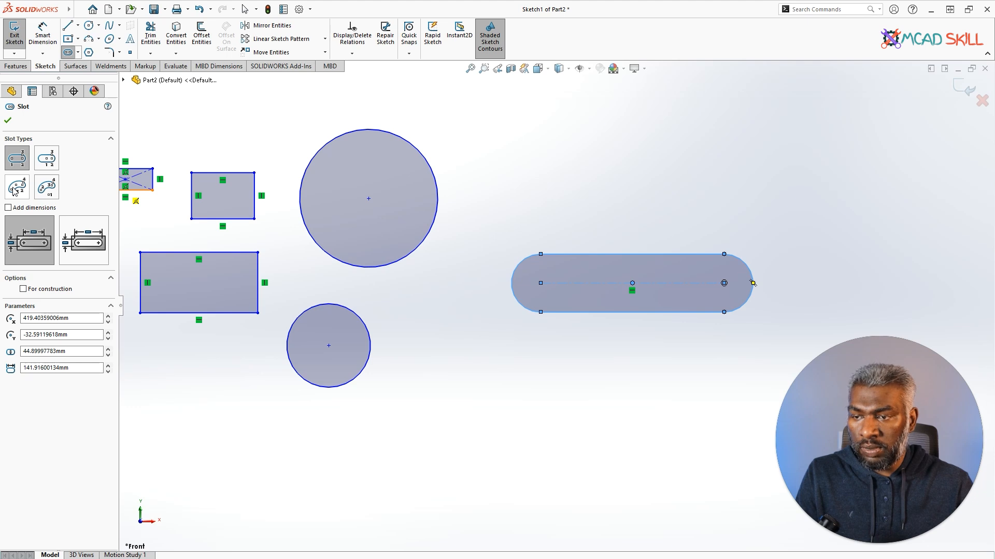
Sketch a horizontal centerpoint straight slot above the first slot, about 159 mm between centers and 44 mm wide.
left_click(48, 163)
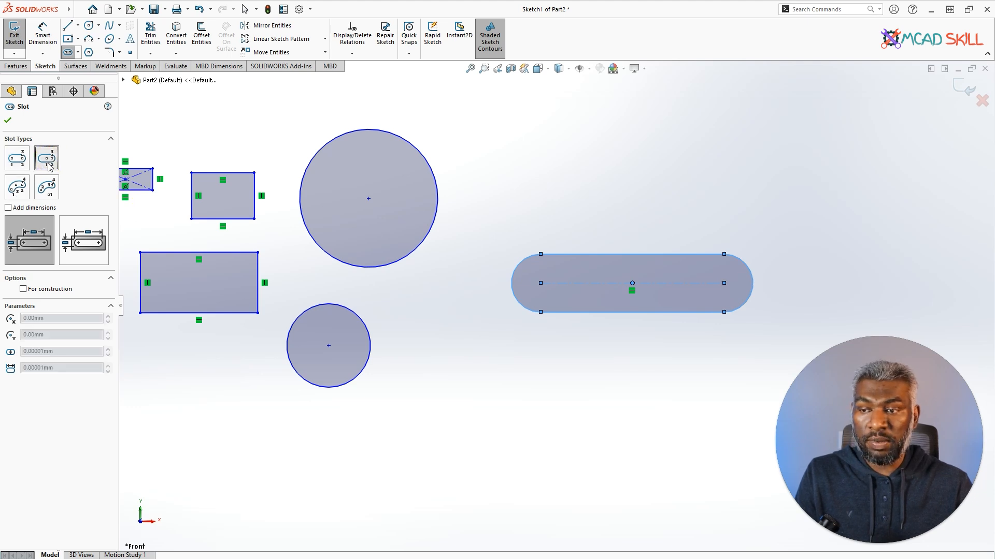
left_click(610, 169)
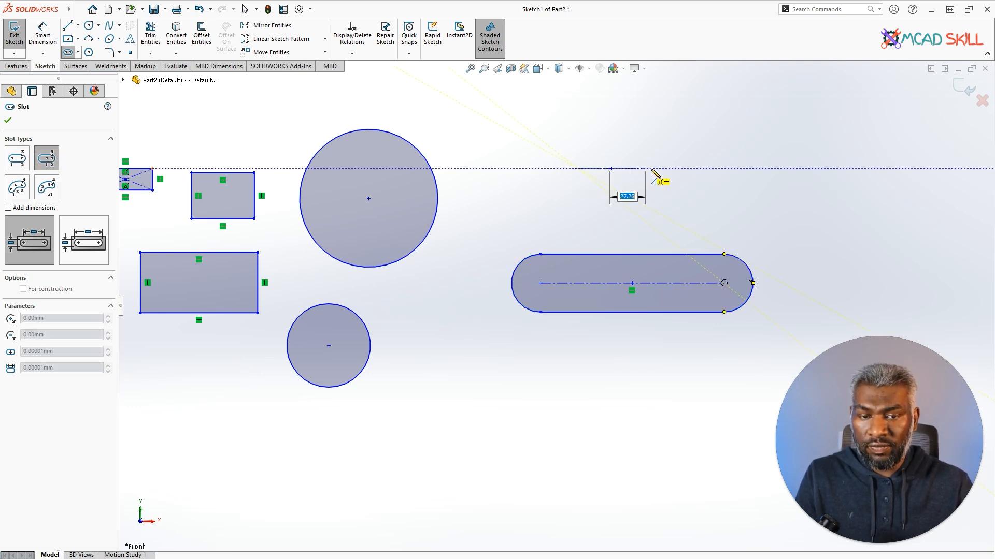
left_click(713, 168)
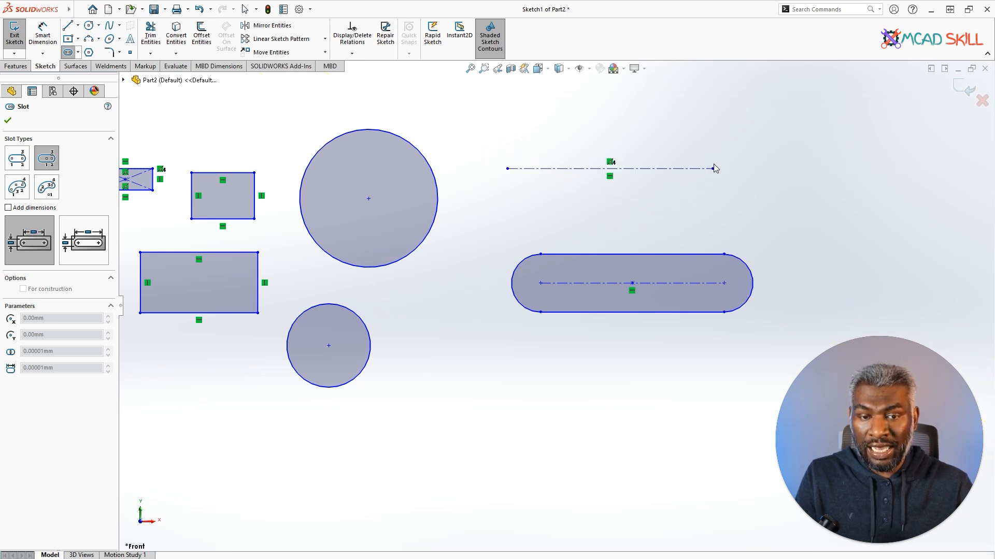
left_click(709, 145)
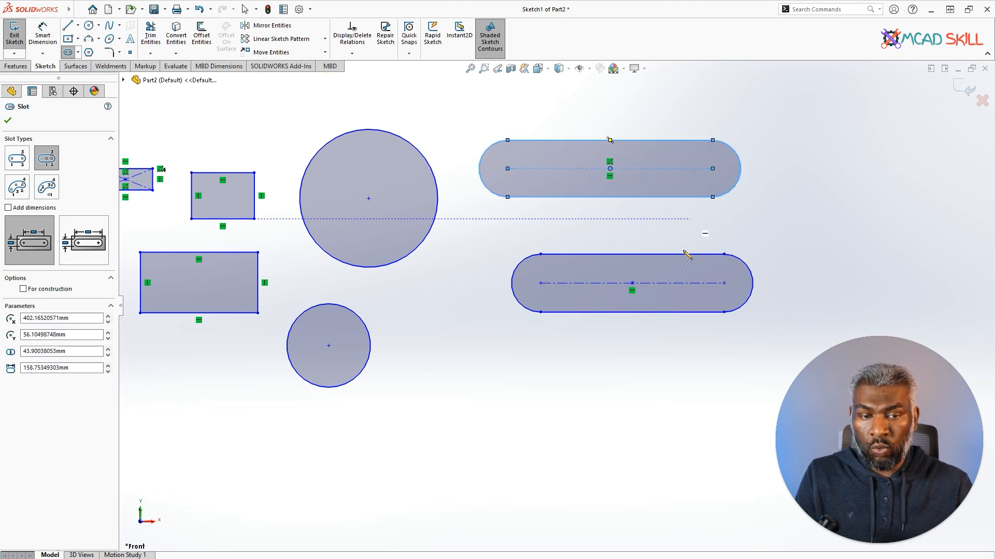
Sketch a six-sided polygon below the two slots, with an inscribed circle about 139 in diameter.
scroll(596, 337, "up", 4)
scroll(637, 371, "down", 3)
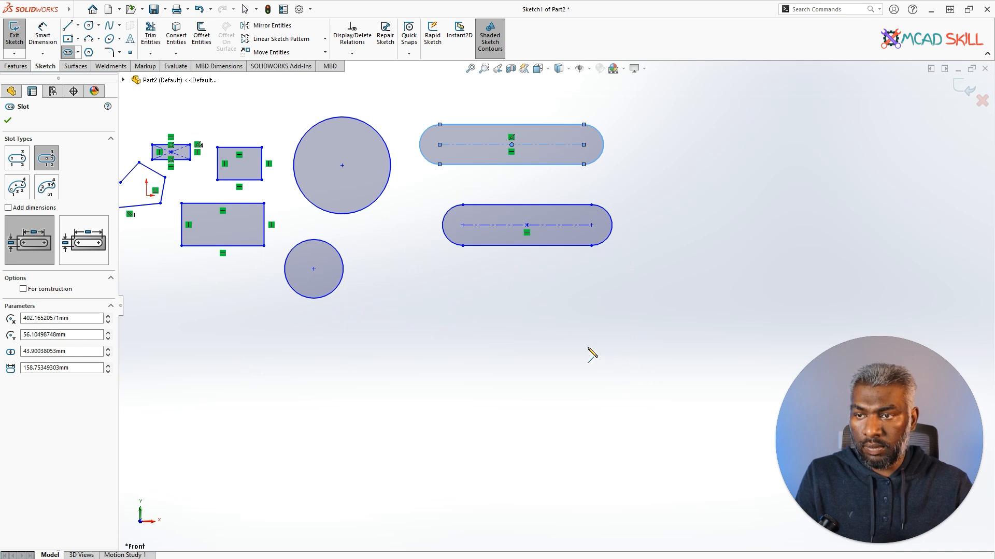
left_click(91, 54)
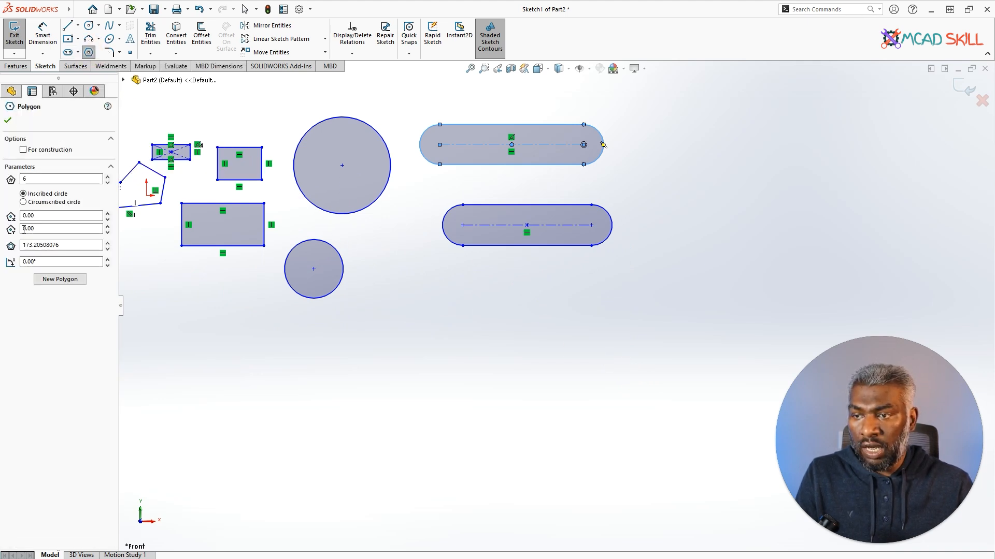
left_click_drag(33, 179, 11, 179)
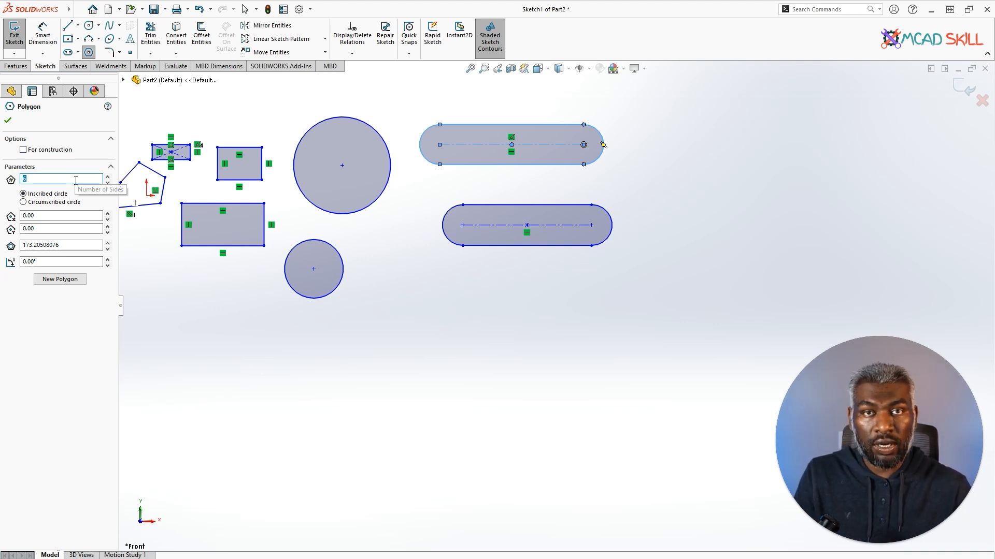
left_click(528, 351)
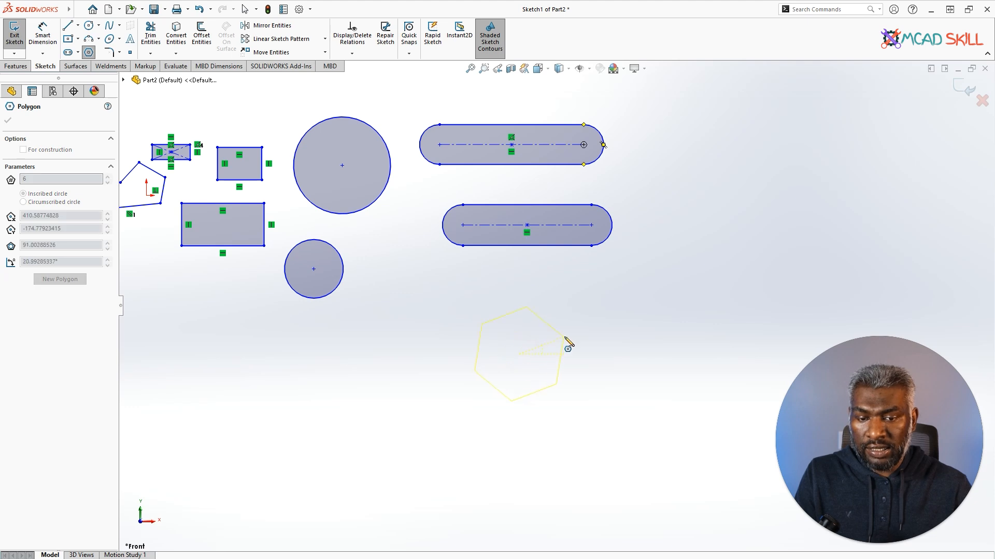
left_click(552, 289)
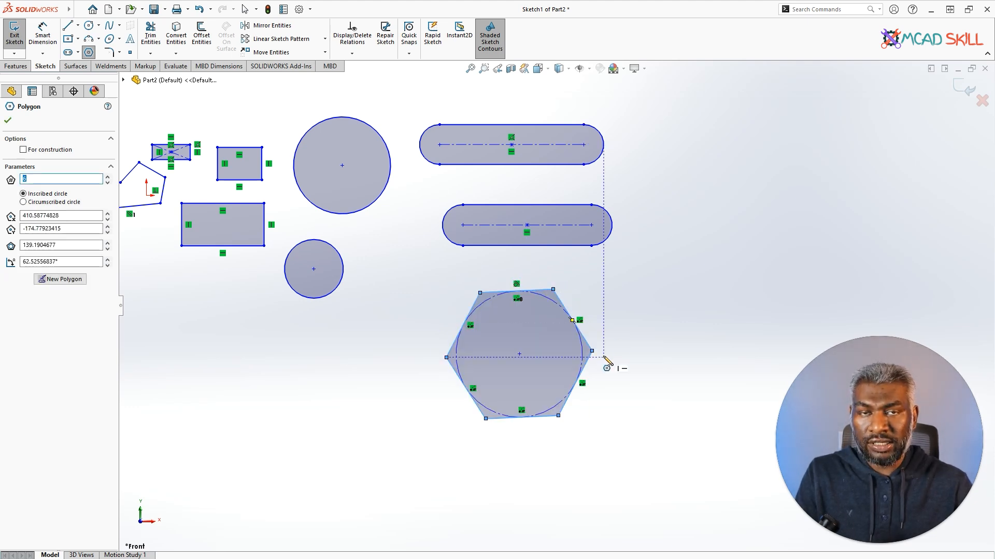
Sketch an upward-bulging three-point arc to the right of the polygon, with a radius of about 168 and a sweep of about 108 degrees.
scroll(496, 328, "up", 3)
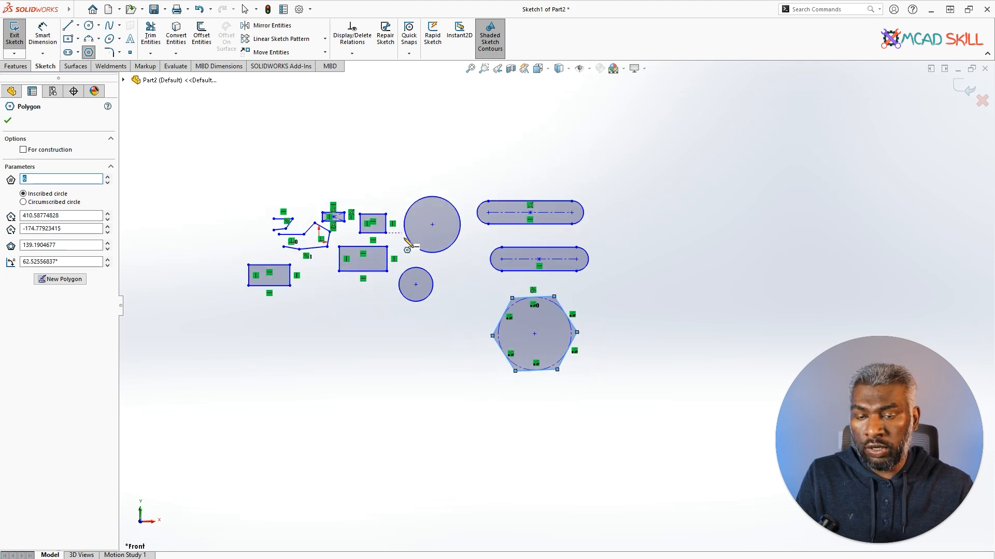
scroll(403, 186, "down", 2)
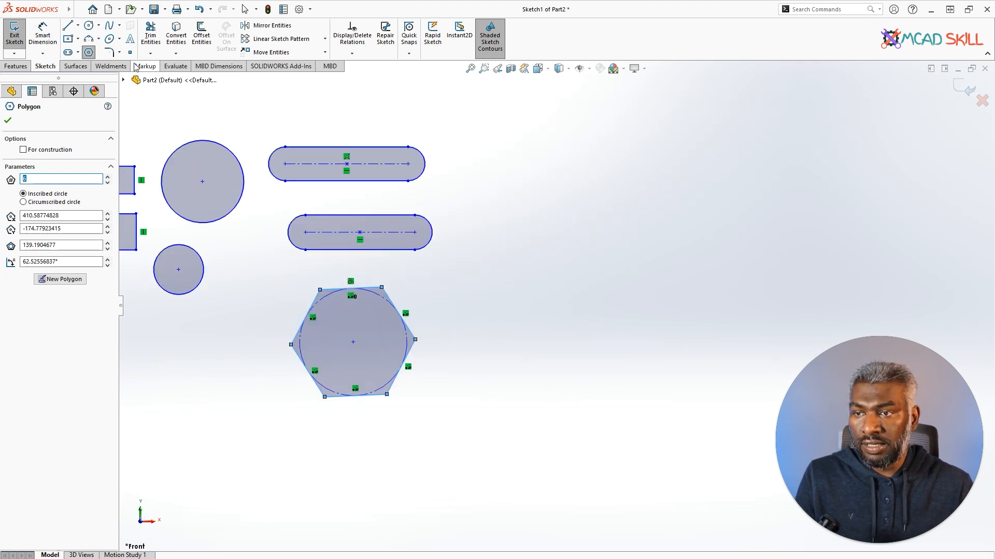
left_click(89, 43)
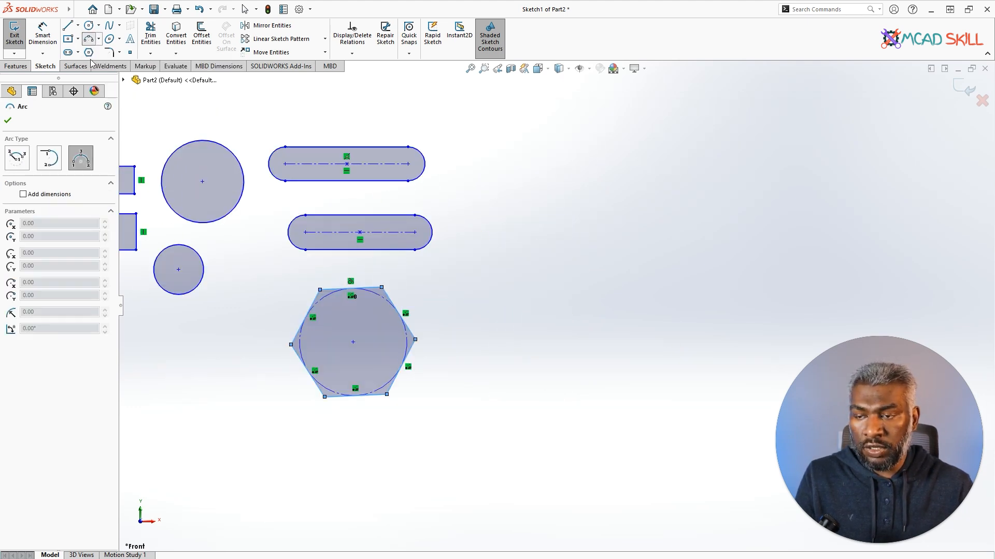
left_click(83, 159)
left_click(546, 295)
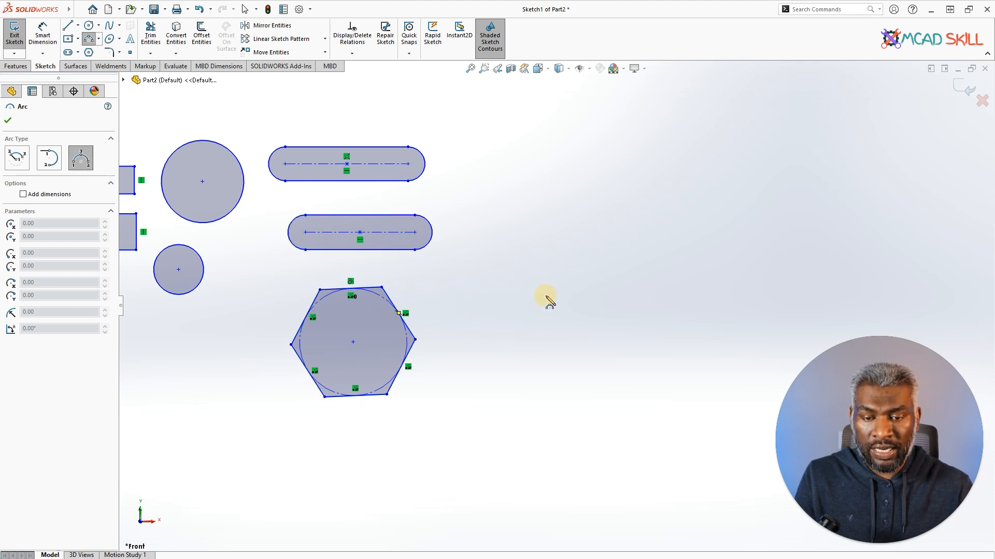
left_click(757, 296)
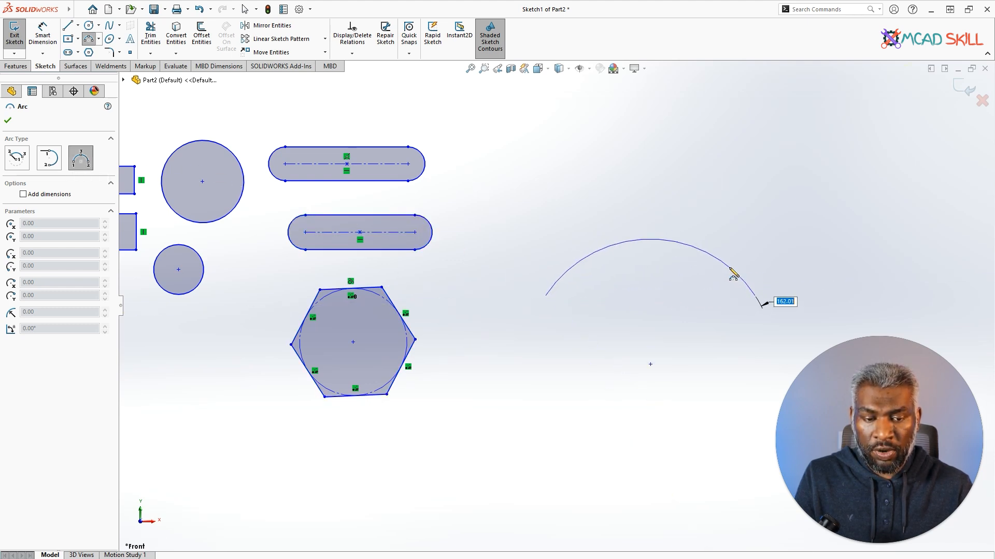
left_click(699, 253)
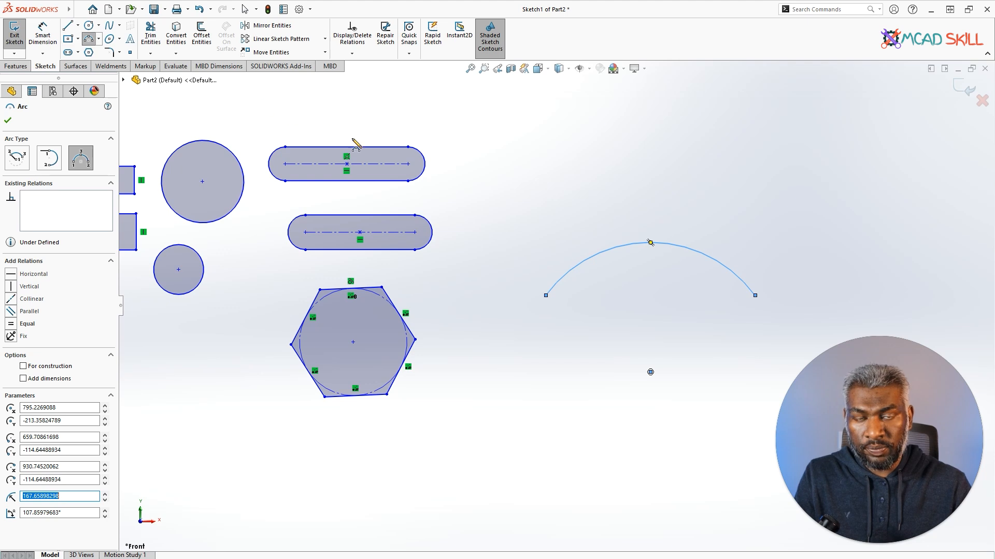
key("Escape")
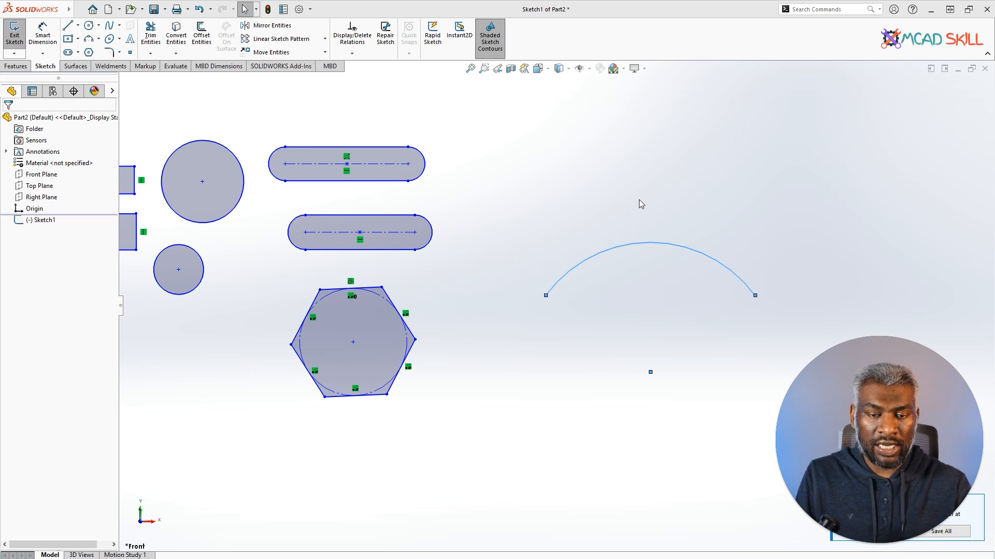
left_click(672, 306)
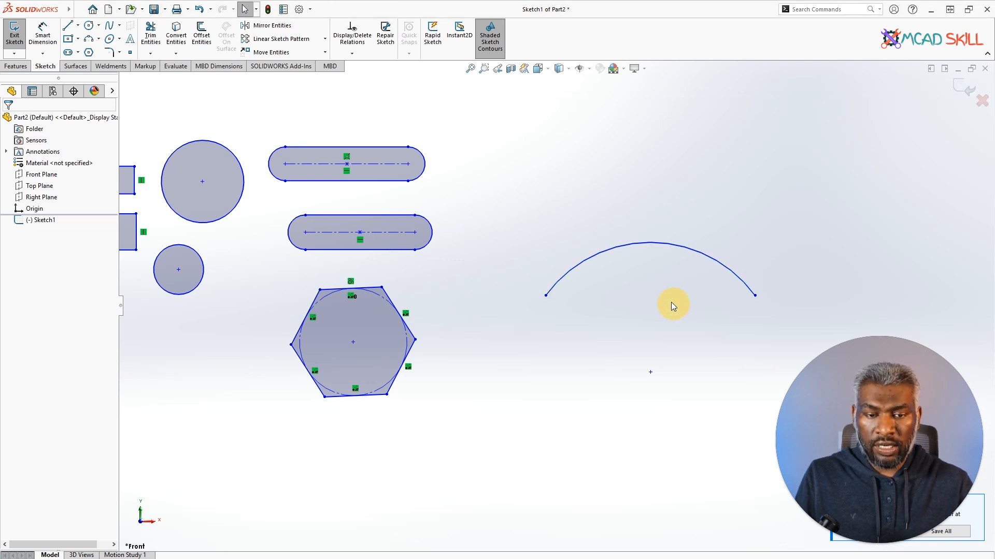
Reshape the arc by pulling its curve slightly upward, and stretch the upper slot by moving its right center point farther right.
left_click(687, 259)
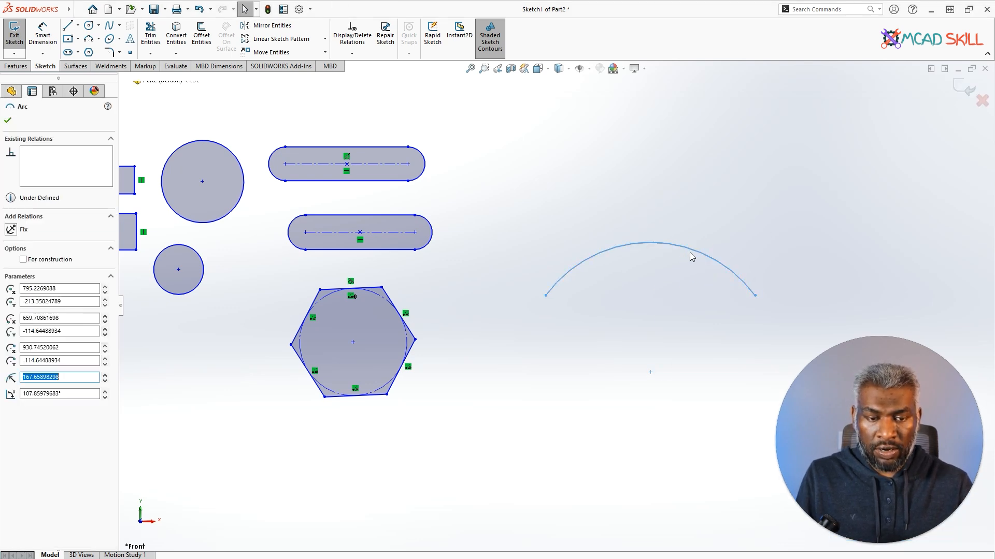
mouse_move(690, 253)
left_mouse_down()
mouse_move(713, 166)
mouse_move(714, 198)
mouse_move(723, 185)
mouse_move(701, 244)
mouse_move(709, 203)
mouse_move(703, 246)
left_mouse_up()
left_click(567, 183)
left_click_drag(408, 164, 550, 158)
left_click(578, 244)
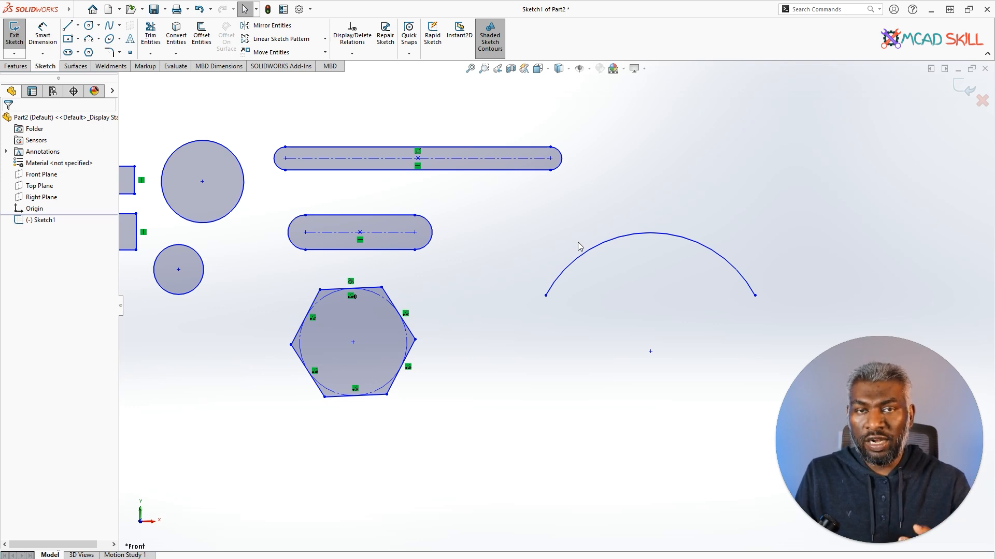
Exit the sketch and start a new sketch on the Front Plane of a new part.
left_click(966, 91)
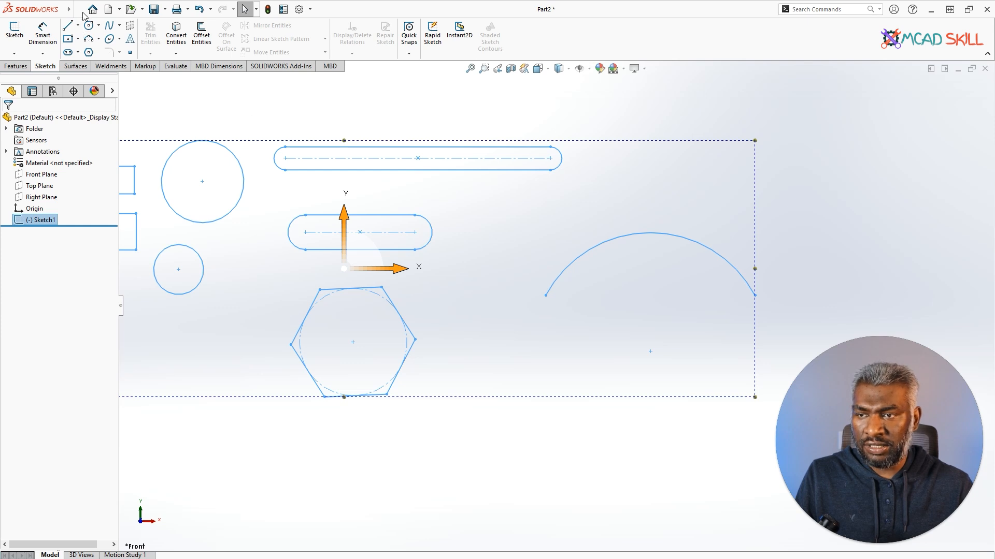
left_click(78, 9)
left_click(93, 26)
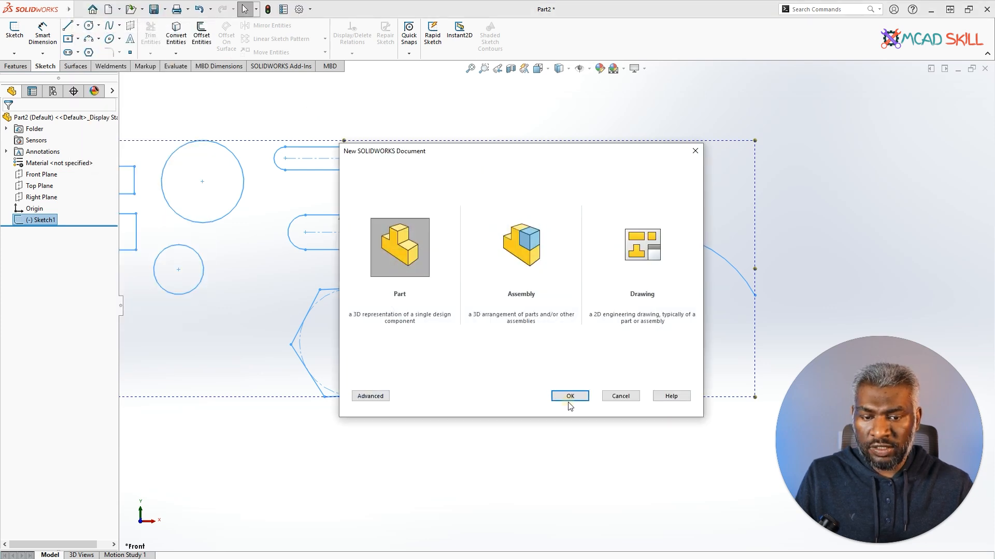
left_click(569, 398)
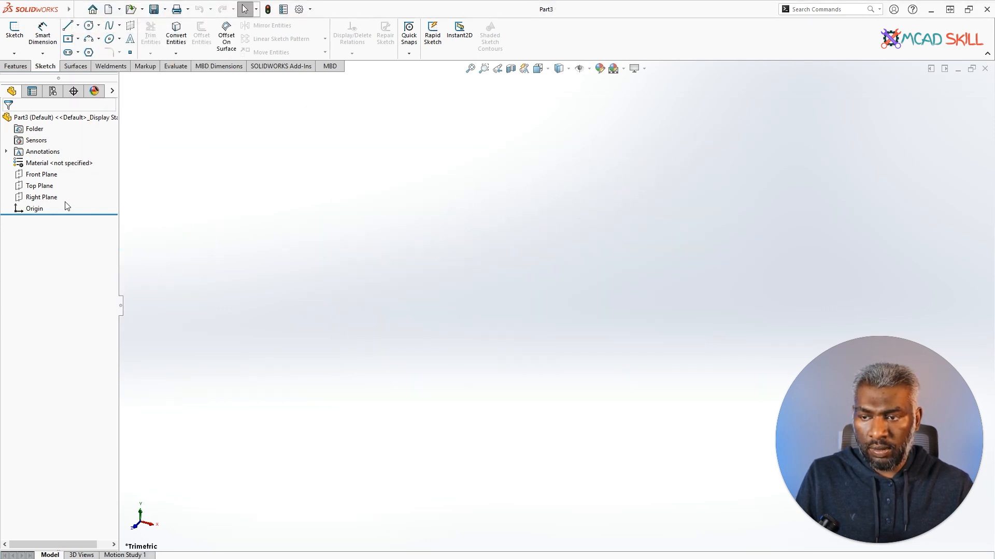
right_click(48, 177)
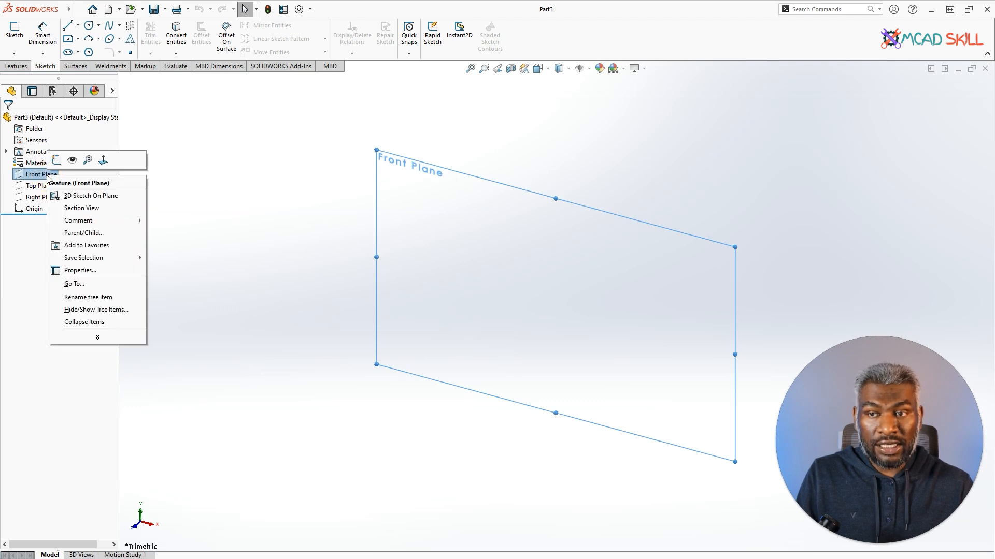
left_click(59, 164)
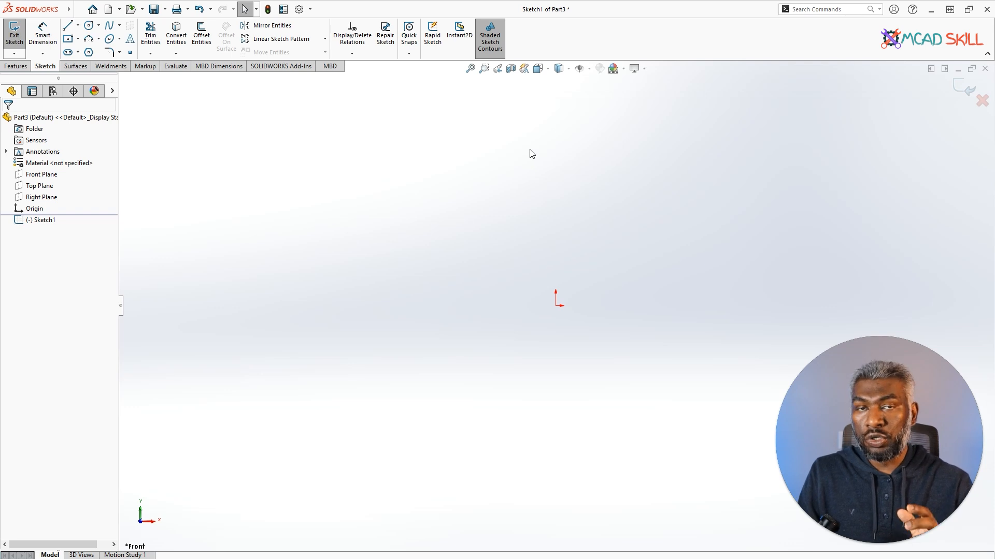
Sketch a line about 78 mm long from the origin, rising to the right at about 12 degrees.
left_click(68, 25)
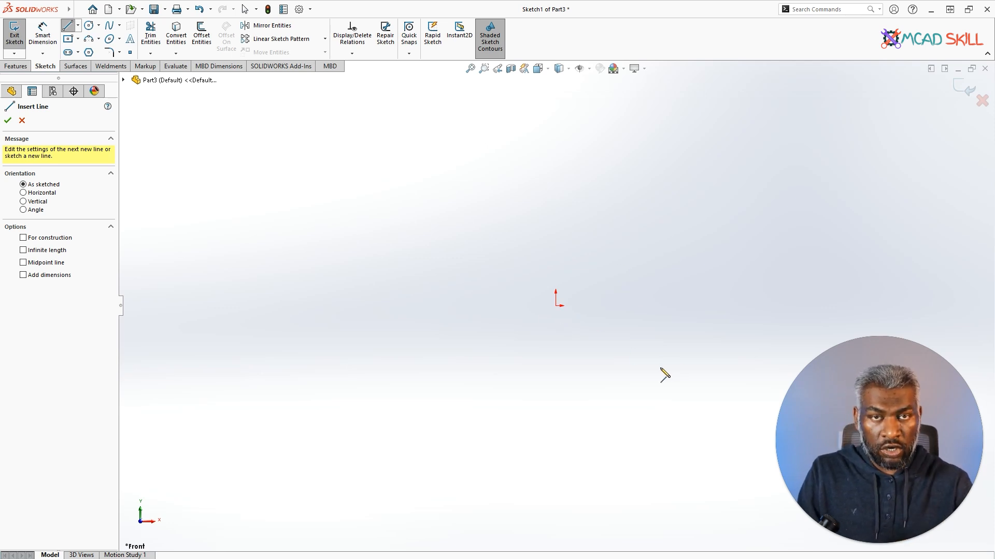
left_click(556, 306)
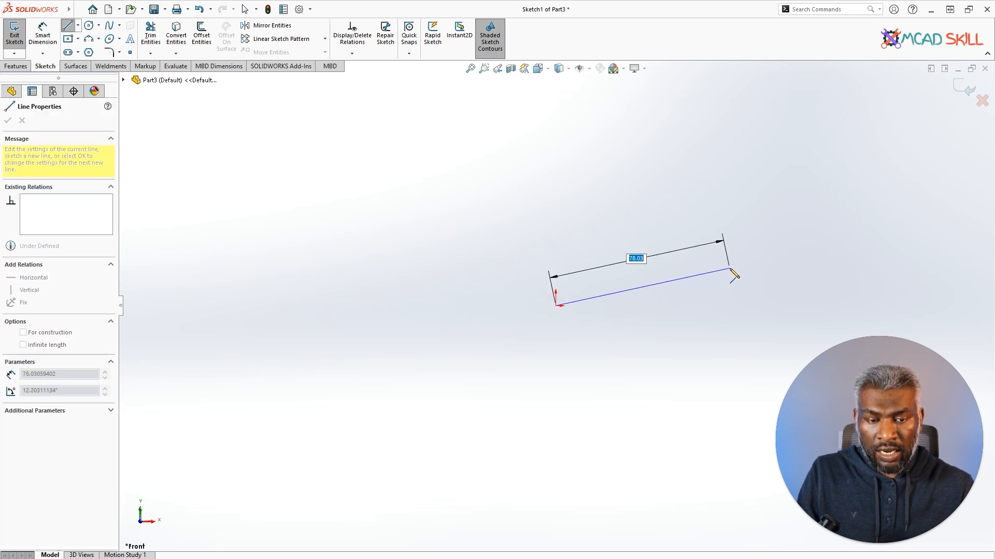
left_click(729, 268)
right_click(591, 193)
left_click(545, 208)
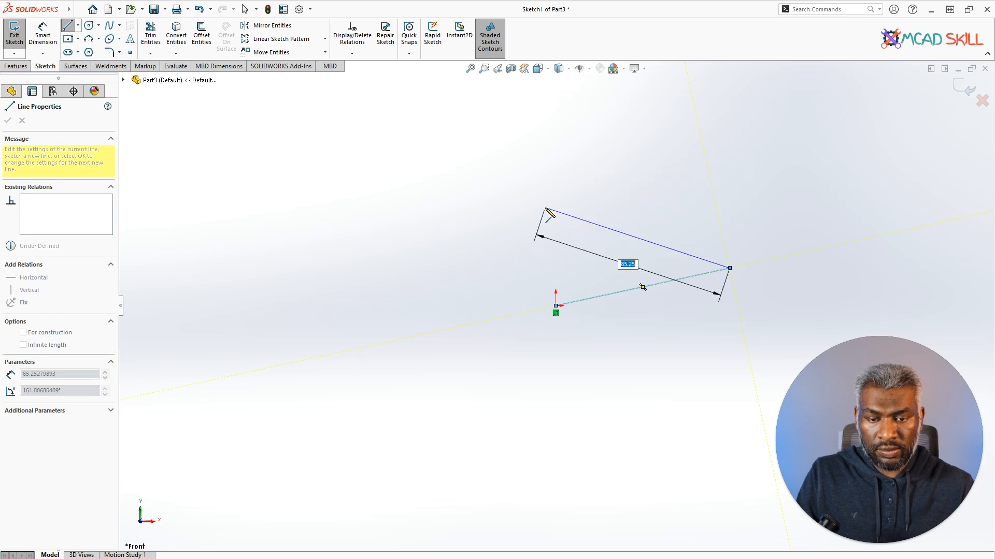
key("Escape")
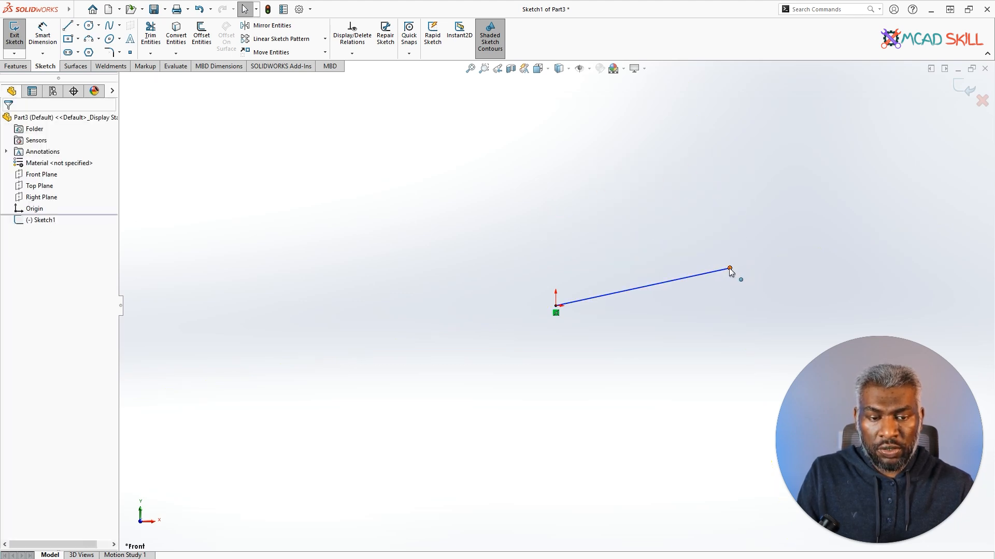
Make the line longer and steeper by moving its free end and body, and try to pull its other end off the origin.
left_click_drag(729, 268, 792, 192)
mouse_move(685, 244)
left_mouse_down()
mouse_move(700, 290)
mouse_move(703, 241)
left_mouse_up()
left_click_drag(709, 282, 676, 217)
left_click(691, 306)
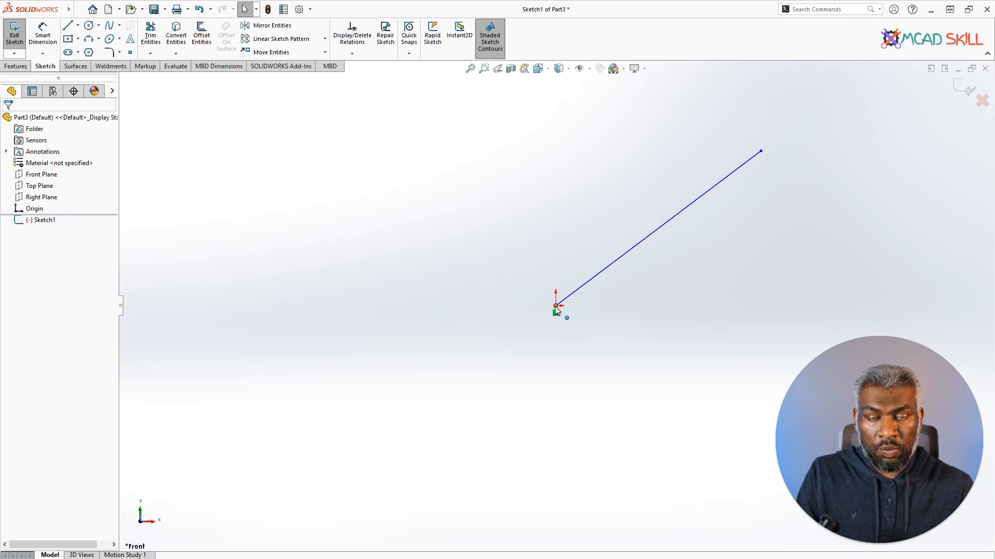
left_click_drag(556, 306, 426, 261)
left_click(427, 259)
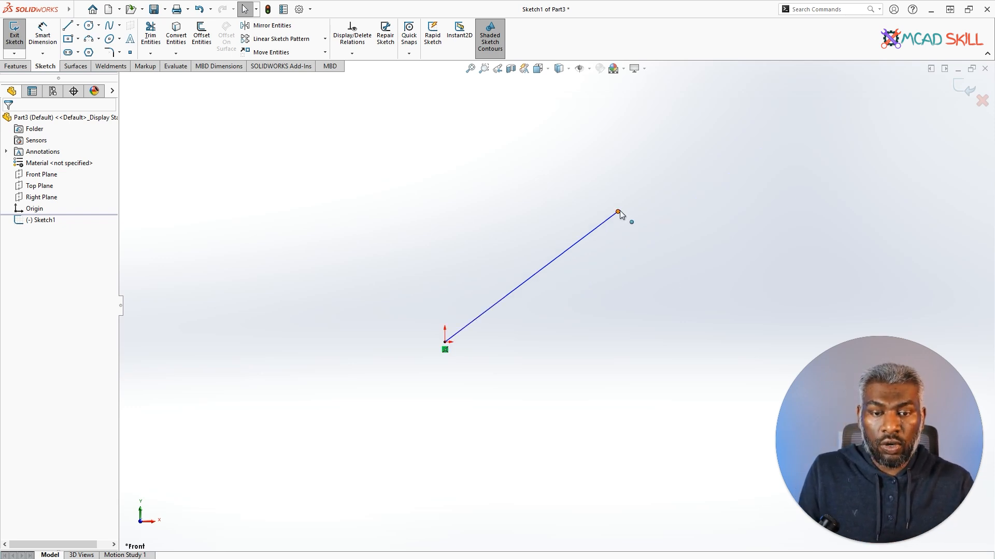
Move the line's free endpoint so the line is about 129 mm long at about 26 degrees.
mouse_move(618, 211)
left_mouse_down()
mouse_move(726, 360)
mouse_move(660, 237)
mouse_move(664, 254)
mouse_move(662, 230)
left_mouse_up()
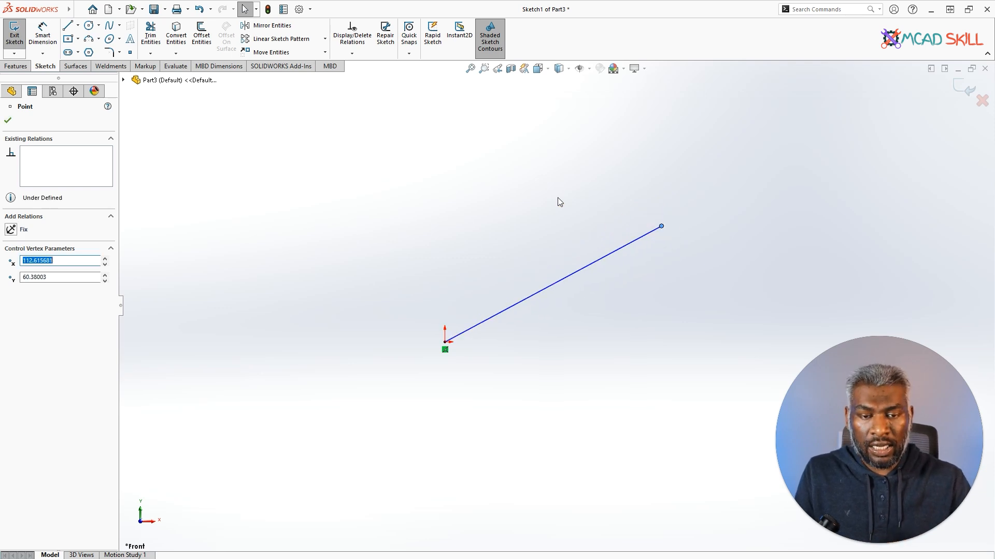
left_click(631, 189)
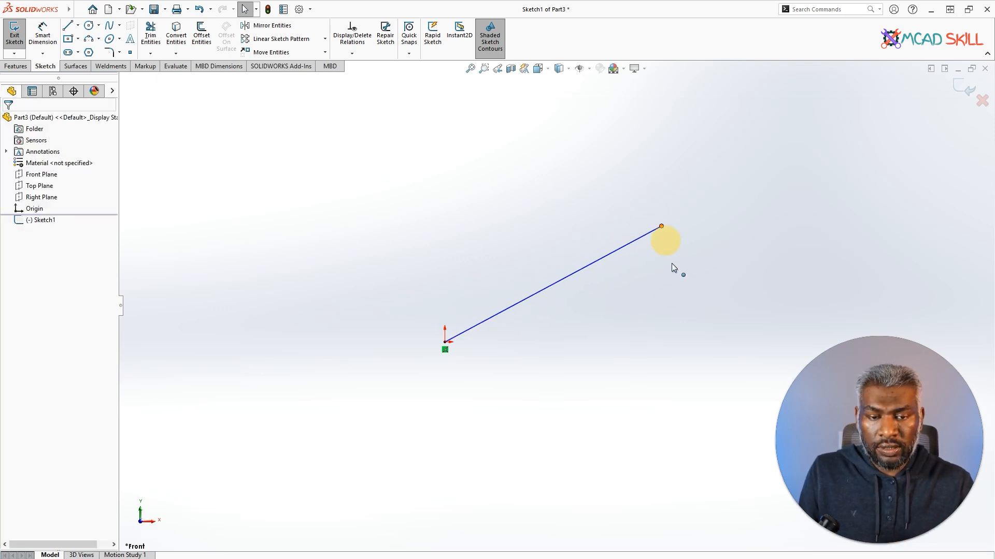
left_click_drag(661, 226, 669, 234)
left_click(556, 201)
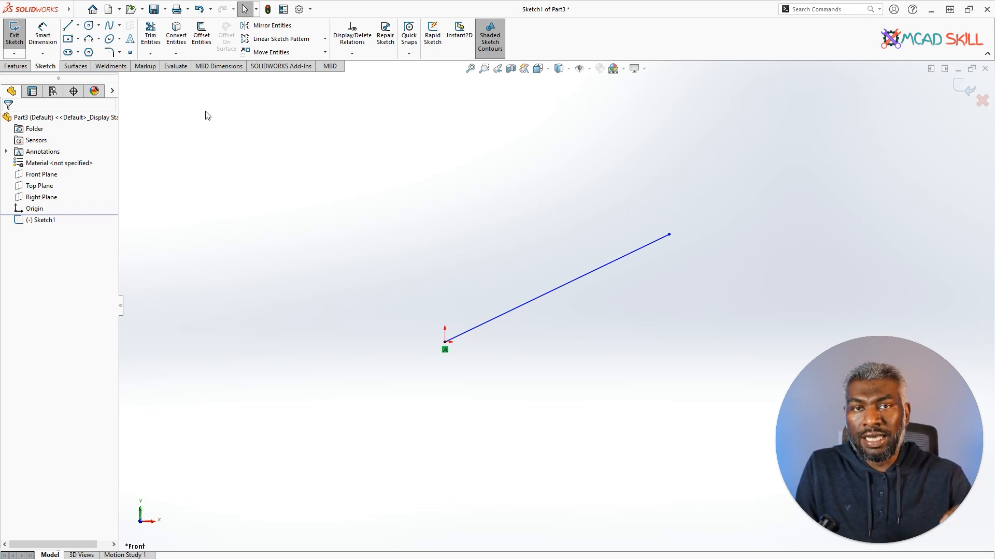
Add a horizontal dimension below the line with Smart Dimension and set it to 100 mm.
left_click(44, 33)
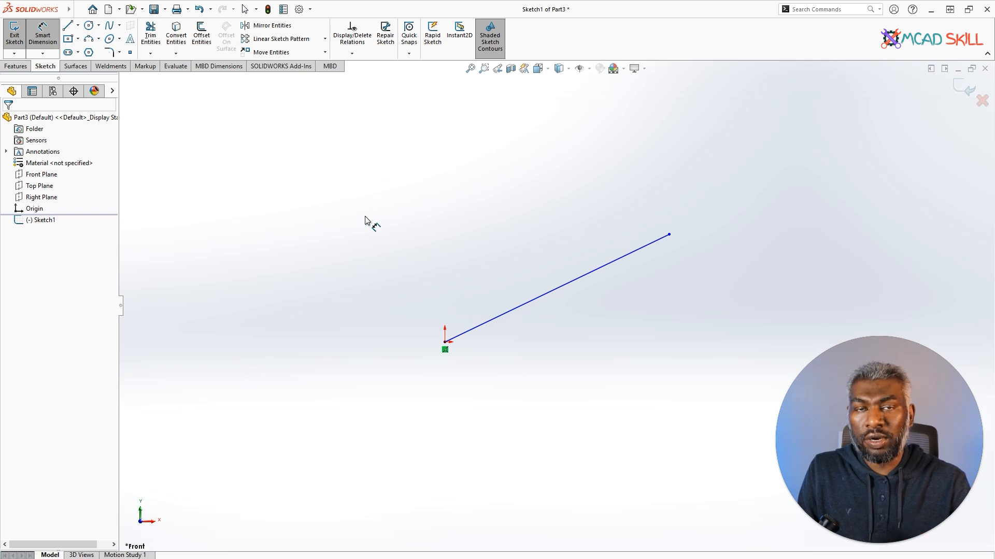
left_click(567, 283)
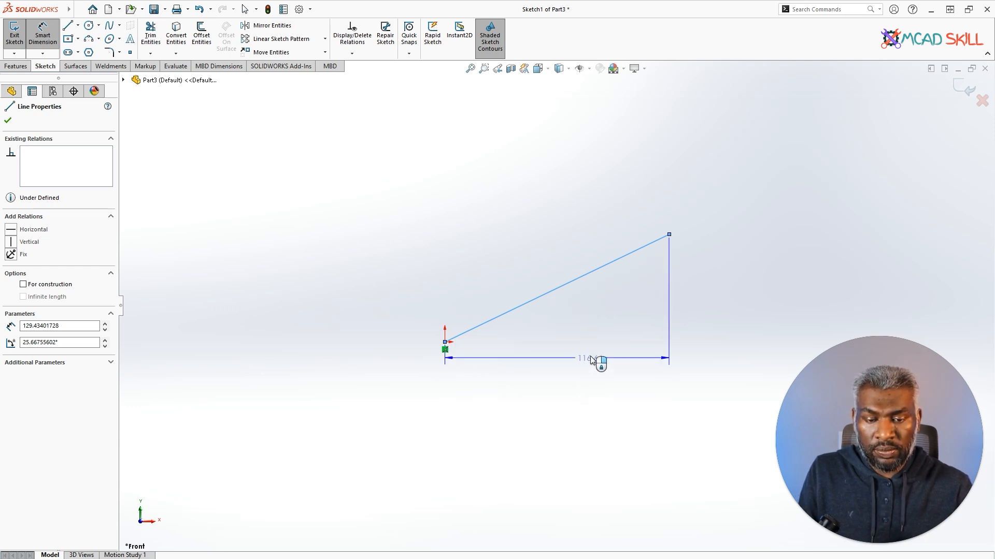
left_click(580, 400)
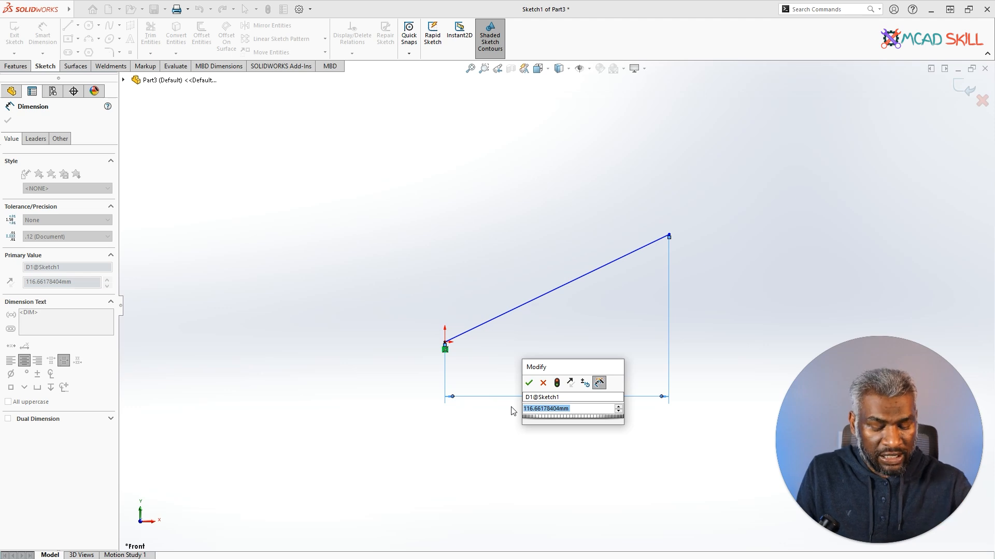
type("100")
key("Return")
key("Escape")
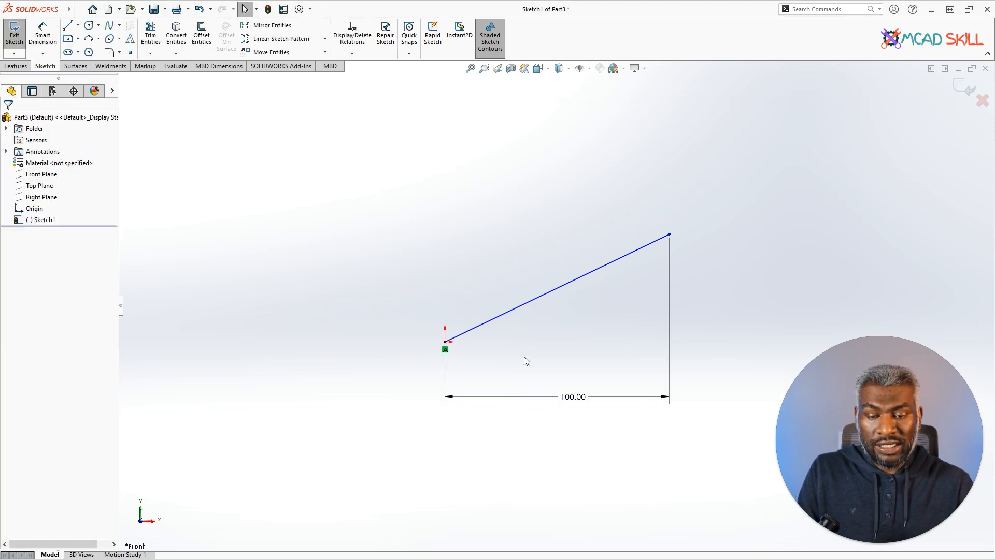
Delete the 100 mm dimension and the sloped line from the sketch.
left_click_drag(713, 363, 542, 433)
key("Delete")
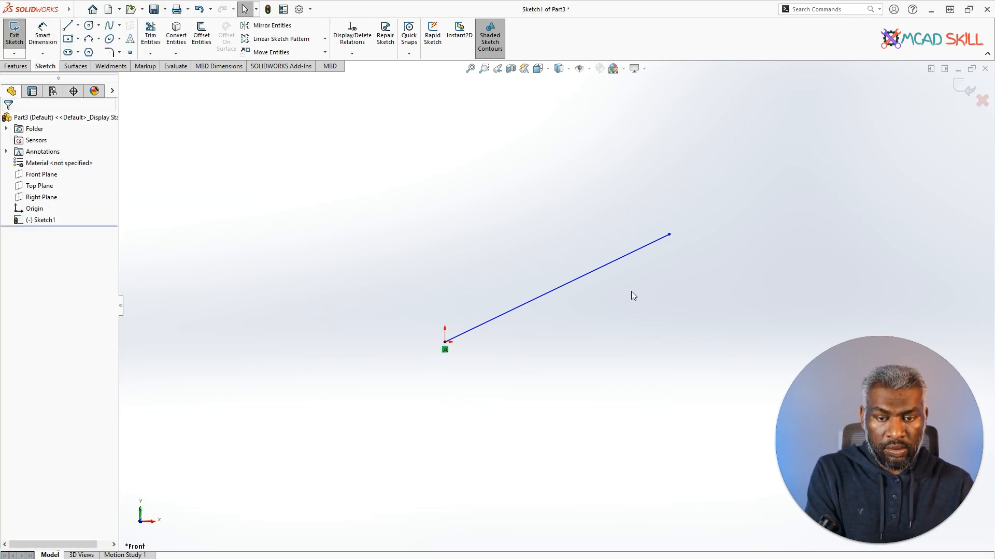
left_click(614, 260)
key("Delete")
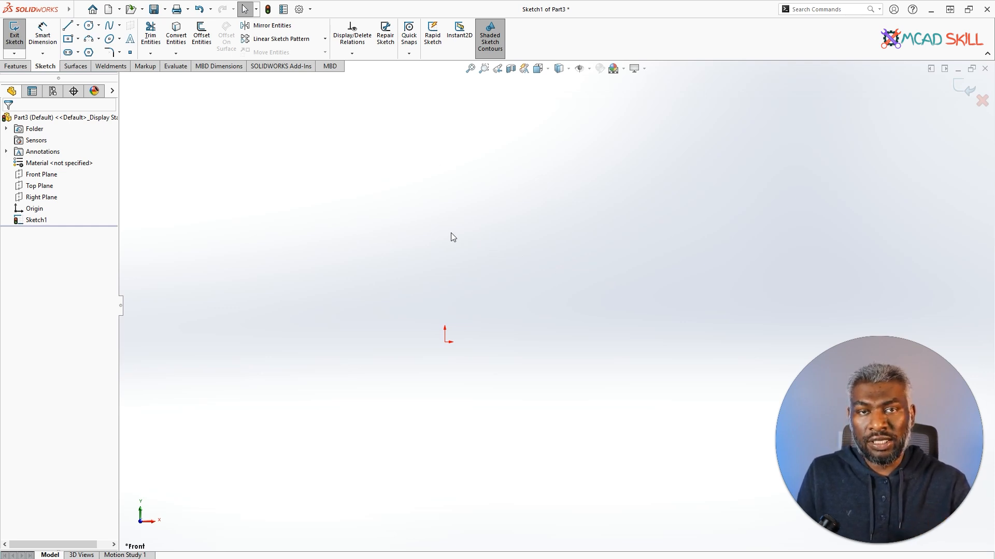
Sketch a sloped line above the origin, about 78 mm long at about 23 degrees, unattached to the origin.
key("l")
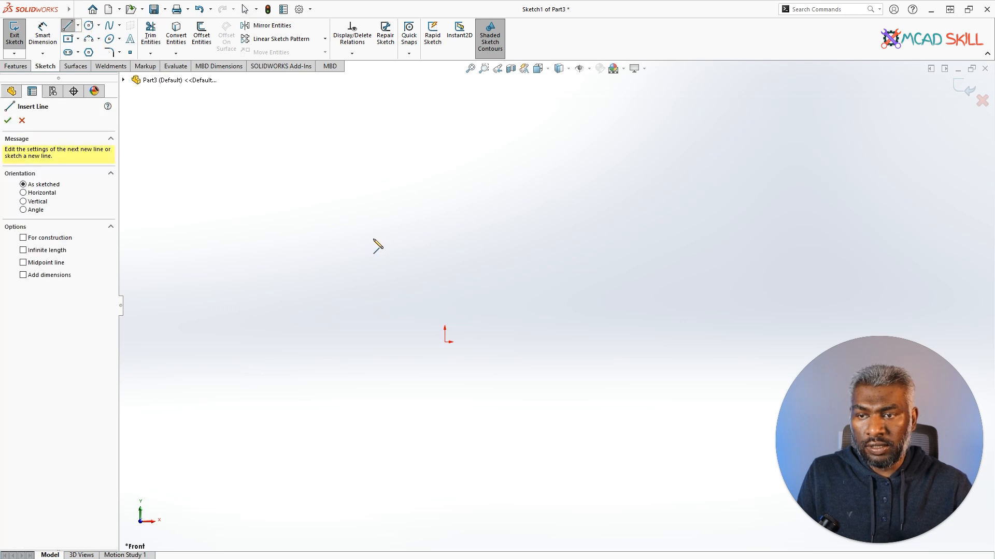
left_click(373, 237)
left_click(535, 168)
key("Escape")
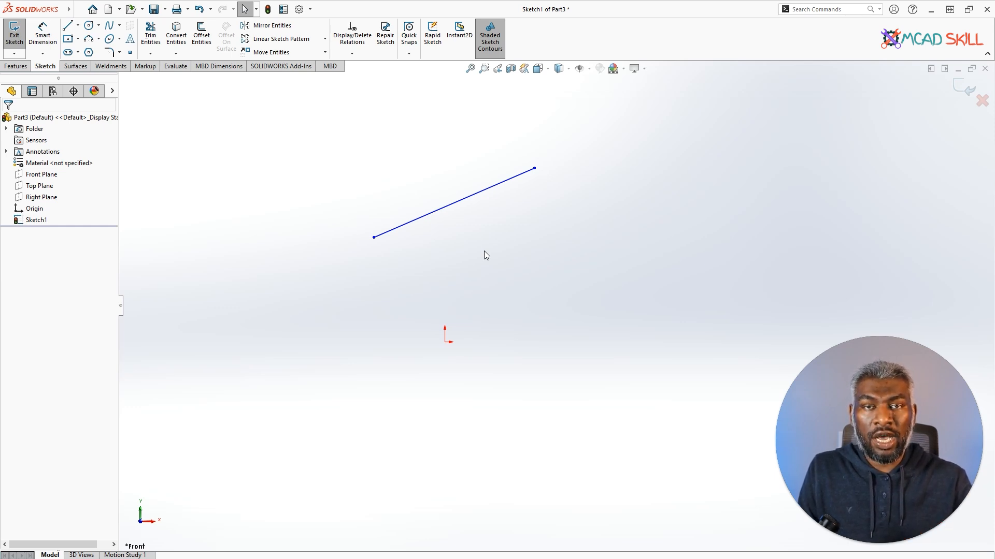
Apply a Horizontal relation to the sloped line above the origin.
left_click(462, 199)
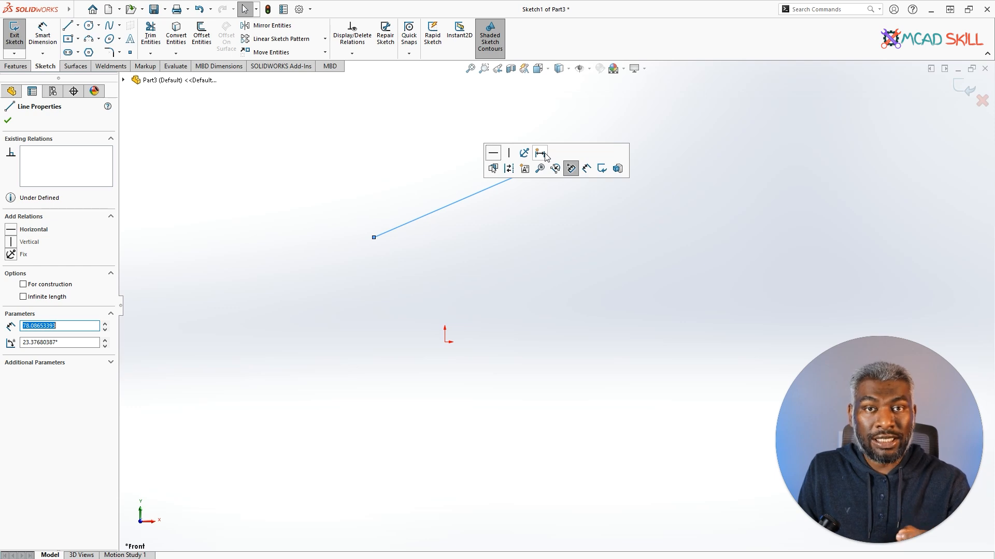
left_click(494, 154)
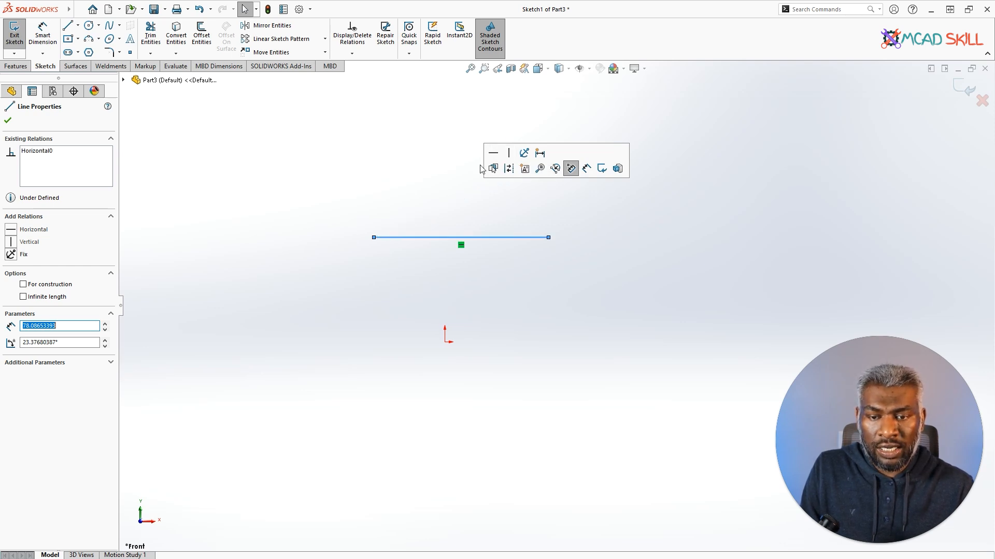
left_click(452, 179)
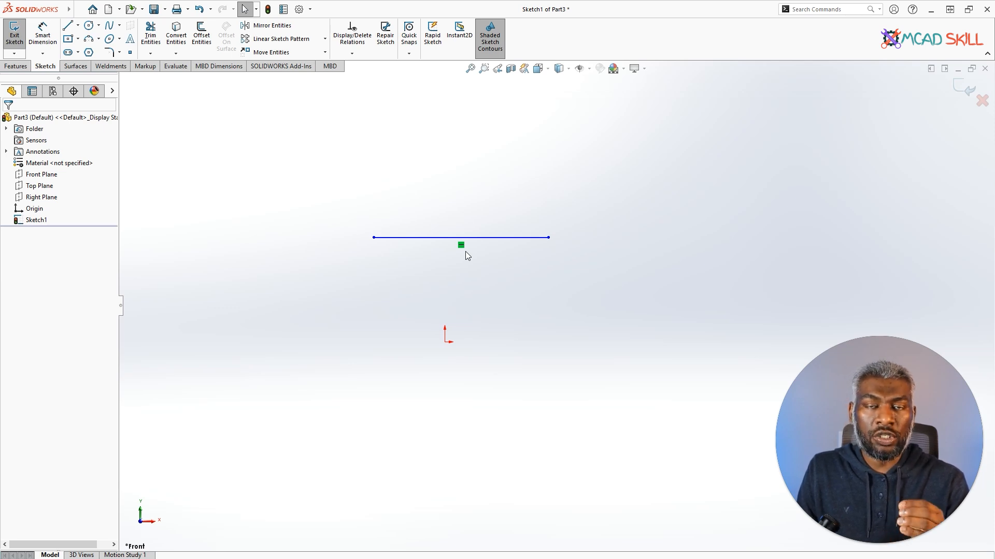
Stretch the free horizontal line above the origin by pulling its right endpoint farther outward.
left_click_drag(548, 238, 603, 242)
left_click(607, 297)
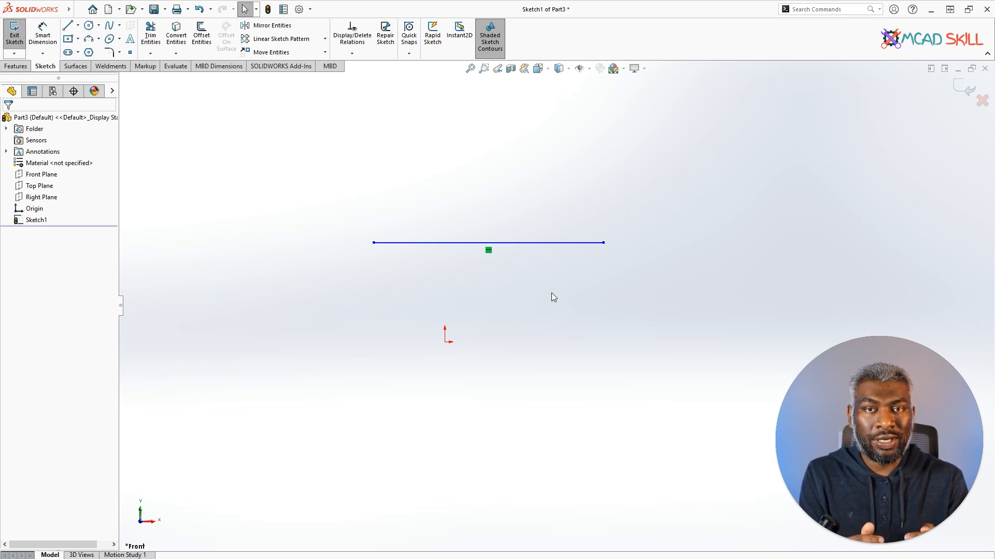
scroll(551, 293, "up", 4)
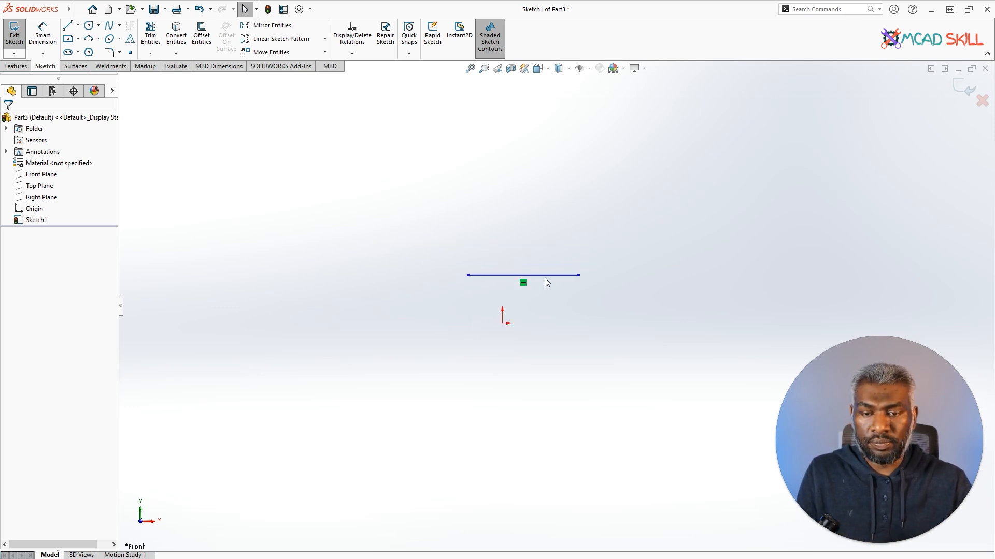
Sketch a separate sloped line beside the horizontal line's right end, about 90 mm long at about 46 degrees.
scroll(697, 264, "down", 3)
left_click(67, 25)
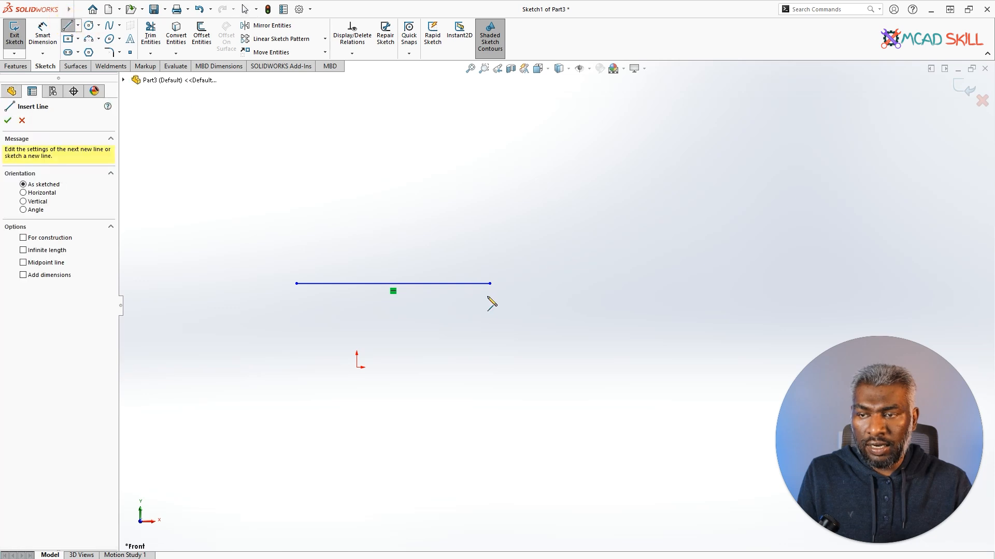
mouse_move(489, 321)
left_mouse_down()
mouse_move(568, 266)
mouse_move(608, 198)
left_mouse_up()
right_click(658, 160)
left_click(648, 164)
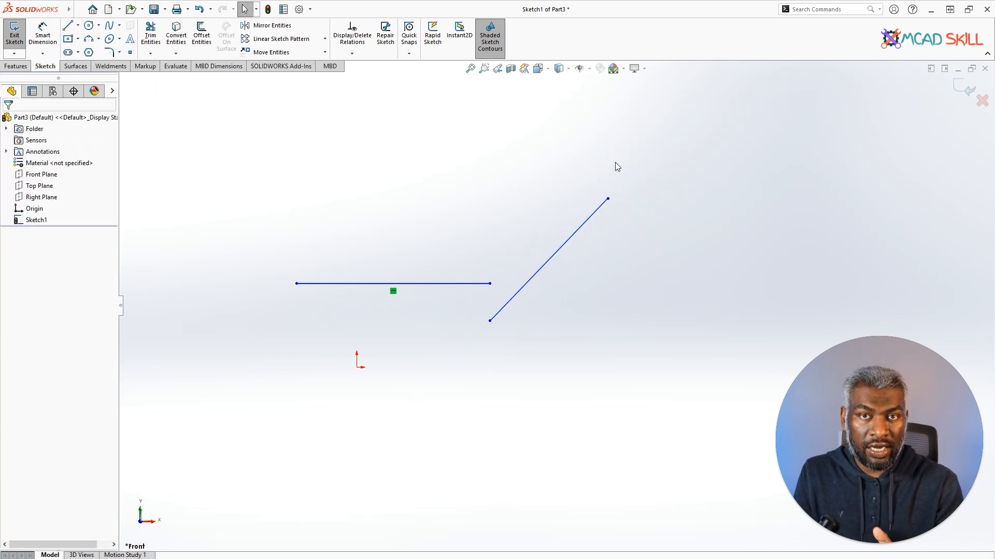
Apply a Vertical relation to the sloped line beside the horizontal line.
left_click(570, 238)
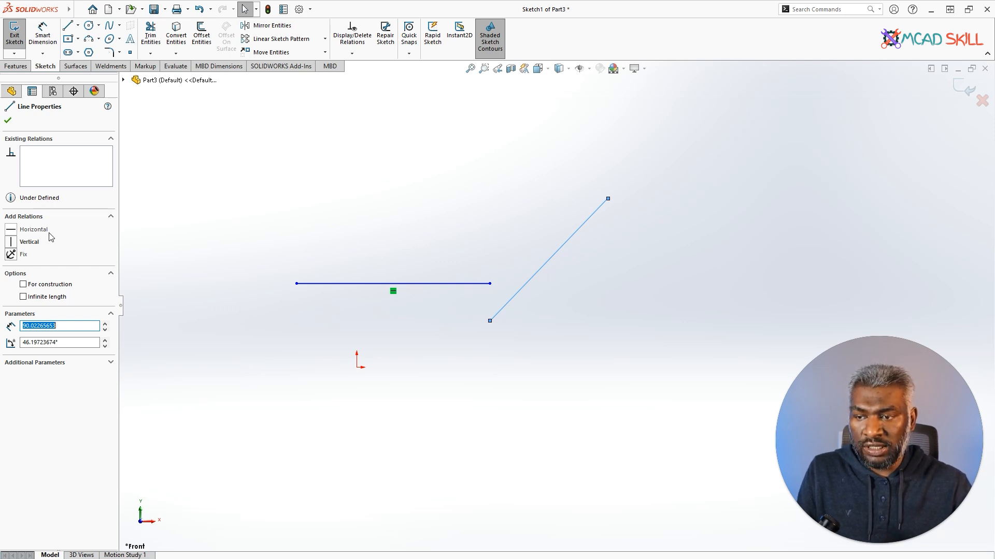
left_click(11, 242)
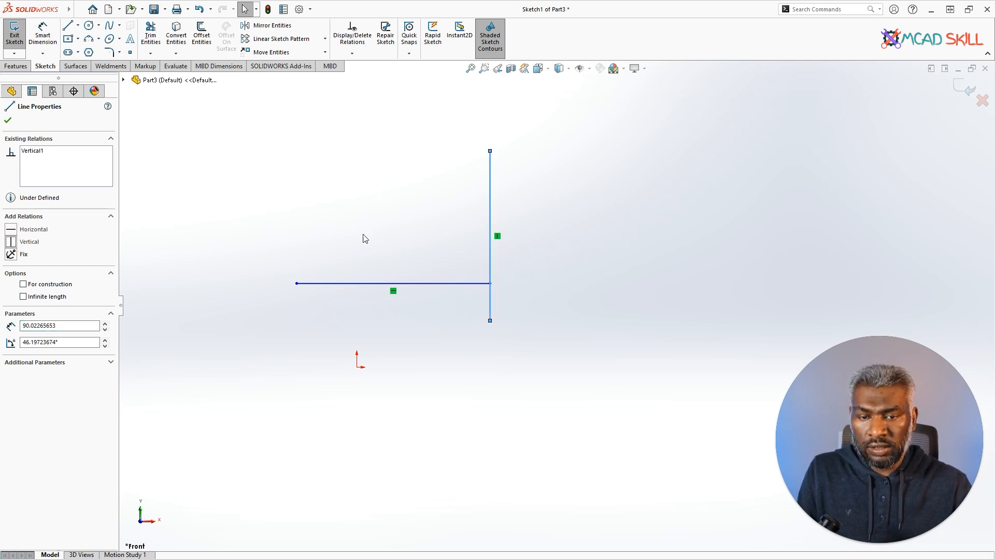
Move the vertical line's lower endpoint up and outward, and extend the horizontal line's right endpoint beyond the vertical line.
left_click(547, 248)
left_click_drag(492, 323, 551, 256)
left_click(600, 285)
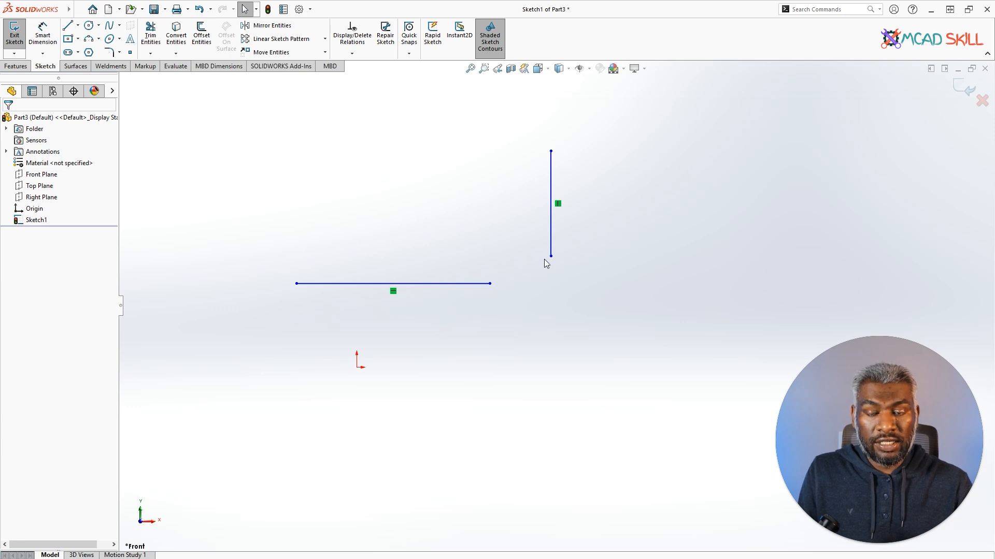
left_click_drag(491, 284, 618, 267)
left_click(541, 336)
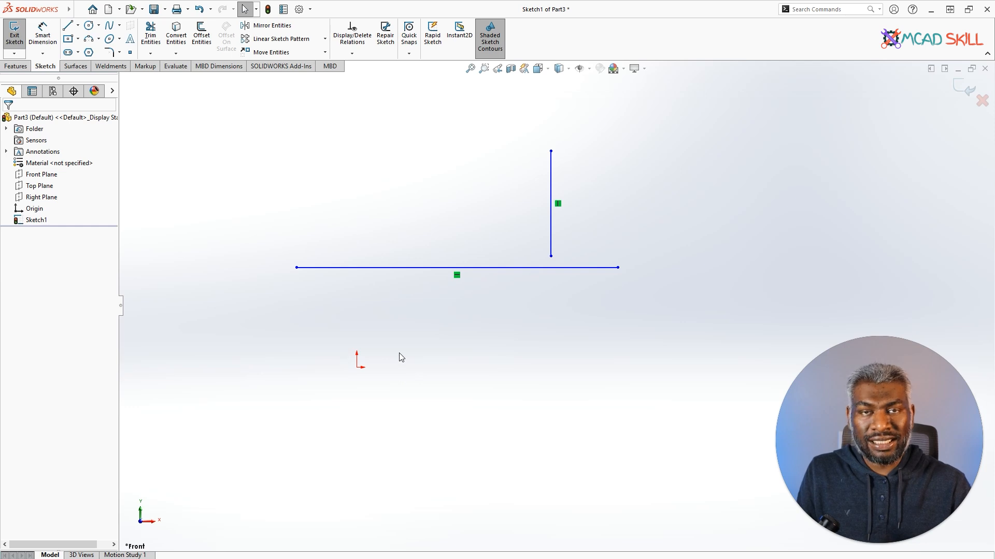
Pull the horizontal line's left endpoint inward and make it coincident with the origin.
left_click_drag(297, 268, 426, 304)
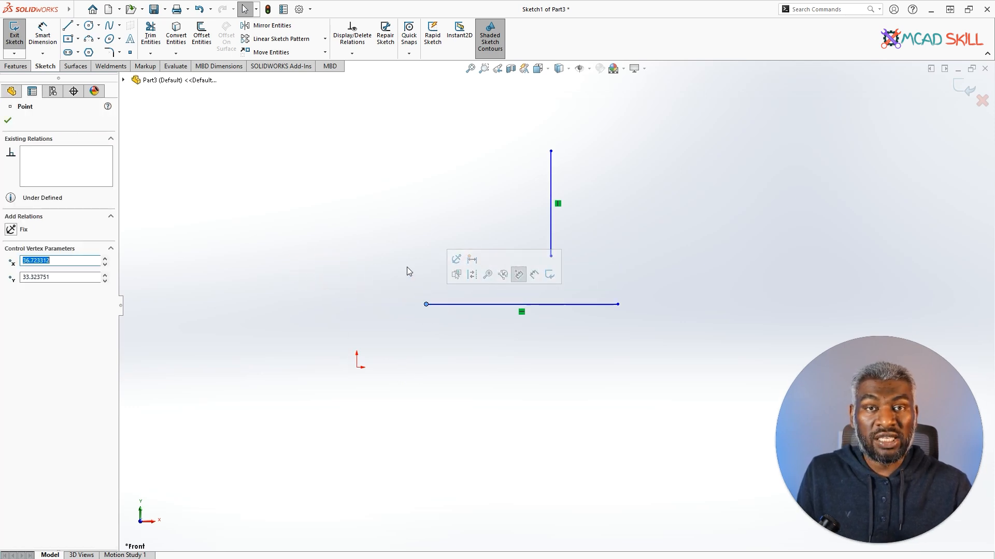
left_click(356, 368, "ctrl")
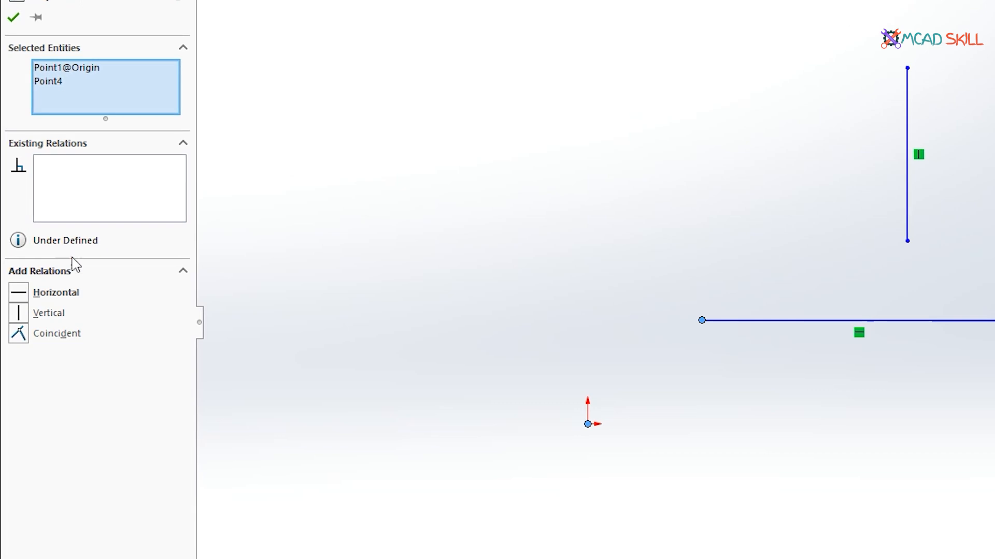
left_click(64, 336)
left_click(622, 382)
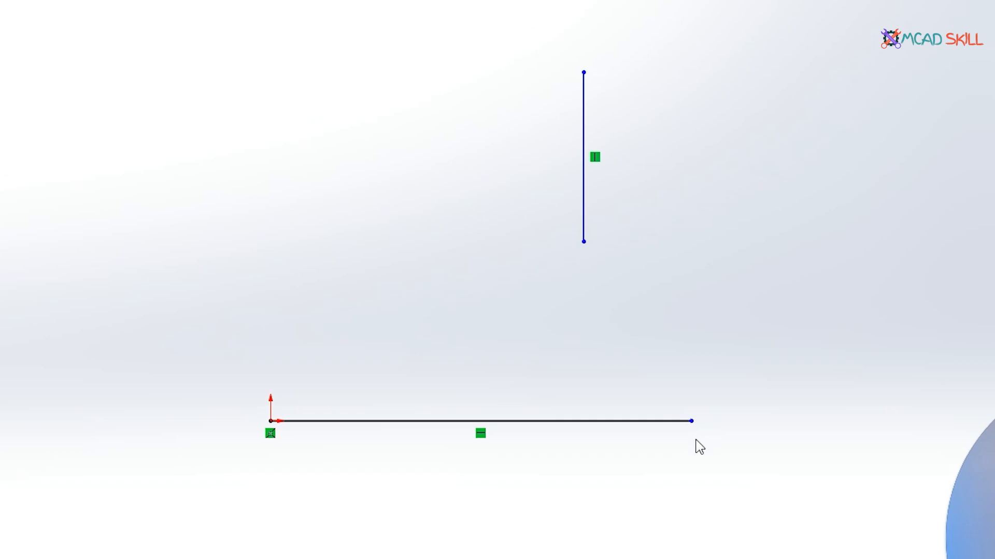
Shorten the horizontal line from its free end and dimension its length as 100 mm below it.
left_click_drag(695, 428, 595, 421)
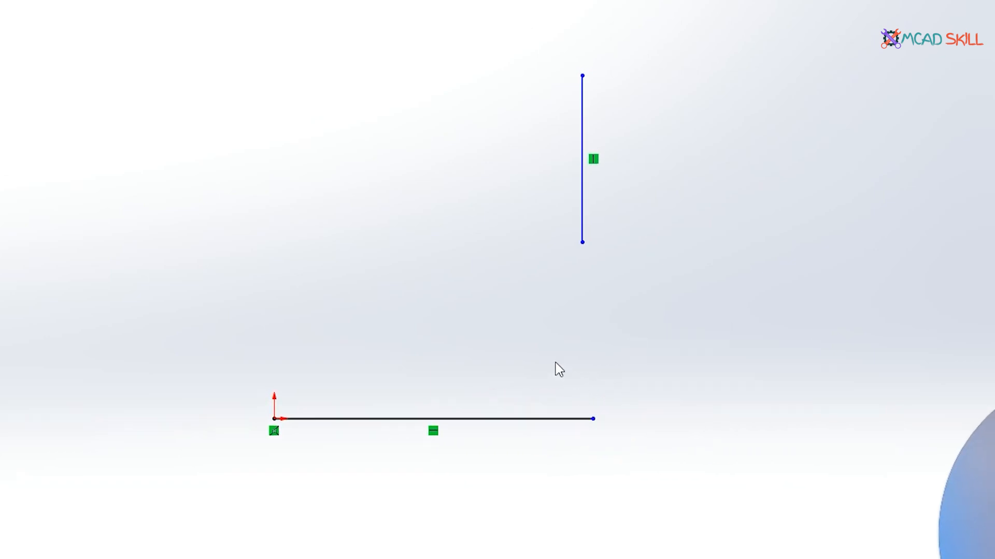
left_click(390, 417)
left_click(388, 474)
type("100")
key("Return")
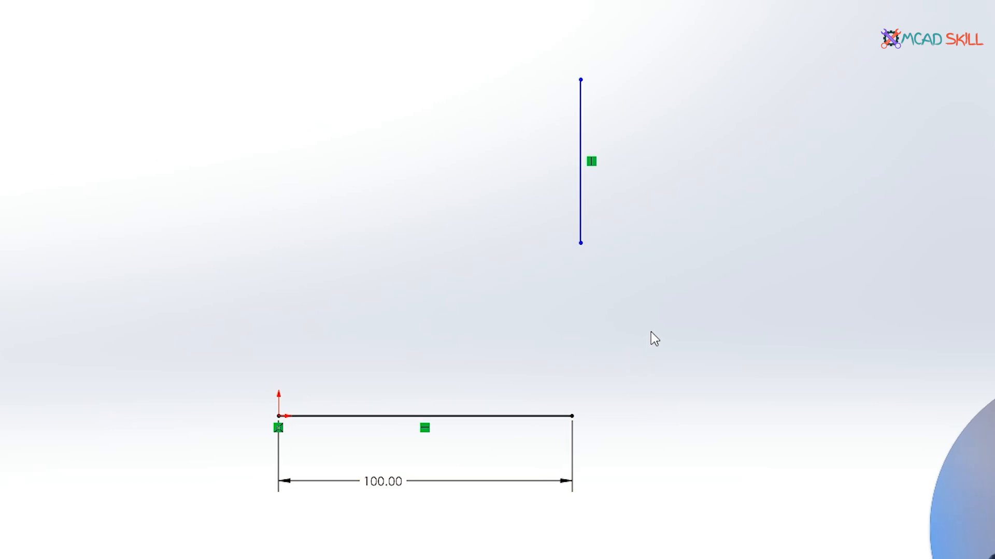
Join the vertical line's lower endpoint to the right endpoint of the horizontal line with a relation.
left_click(581, 243)
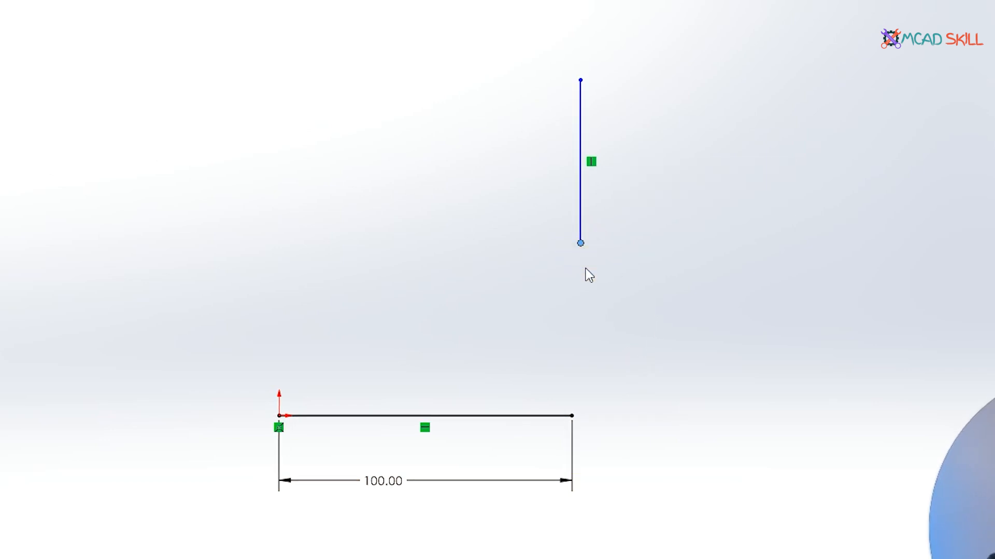
left_click(572, 415, "ctrl")
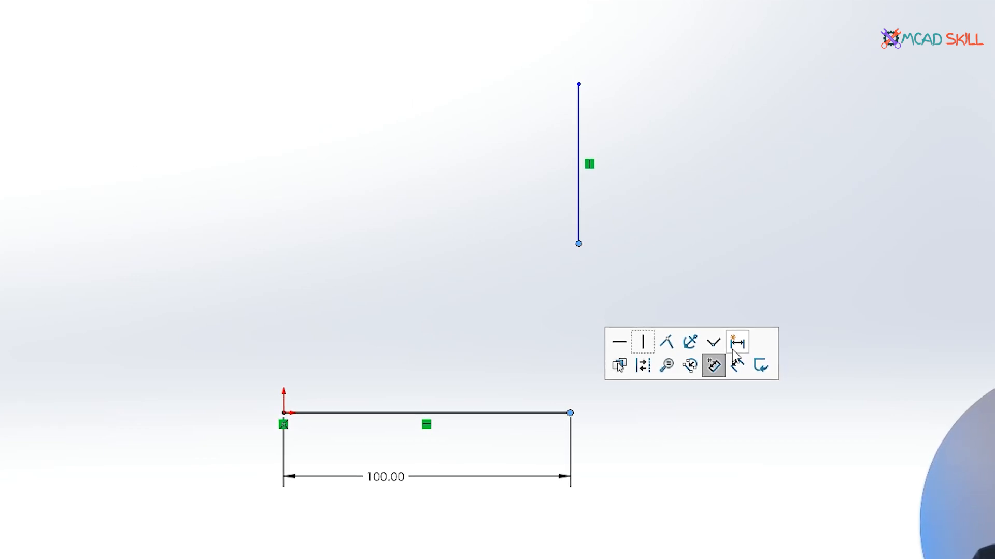
left_click(674, 346)
left_click(687, 169)
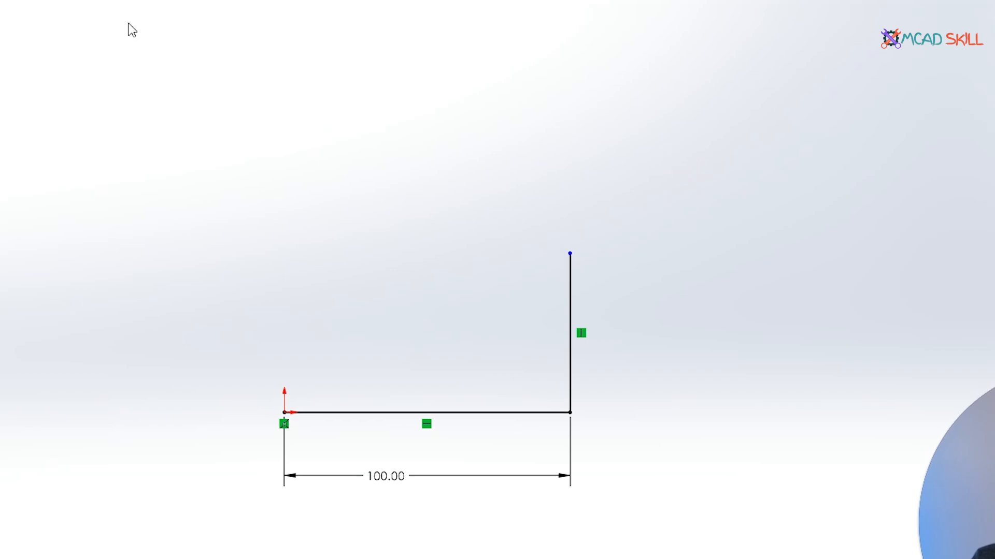
Dimension the vertical line's length as 55 mm, placed to the right of the line.
left_click(570, 295)
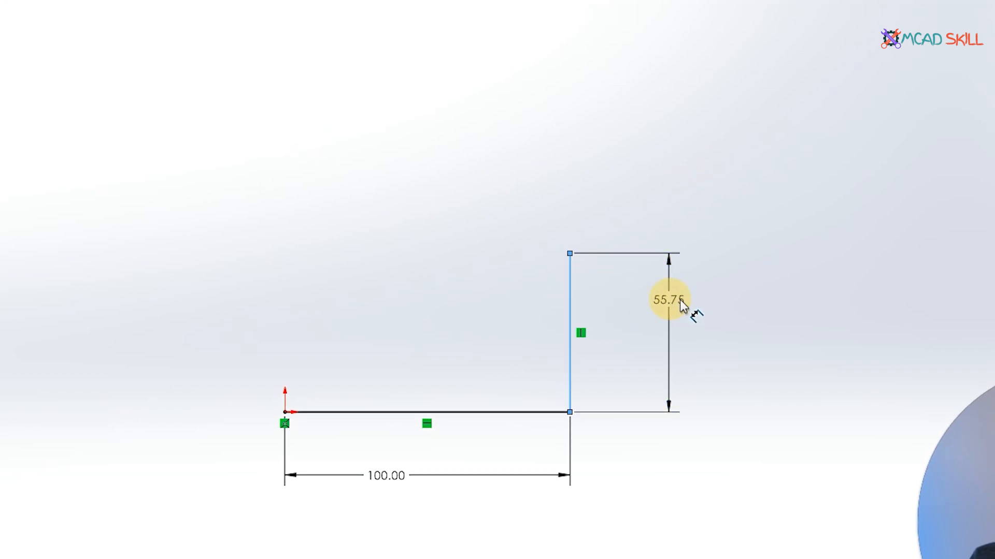
left_click(672, 303)
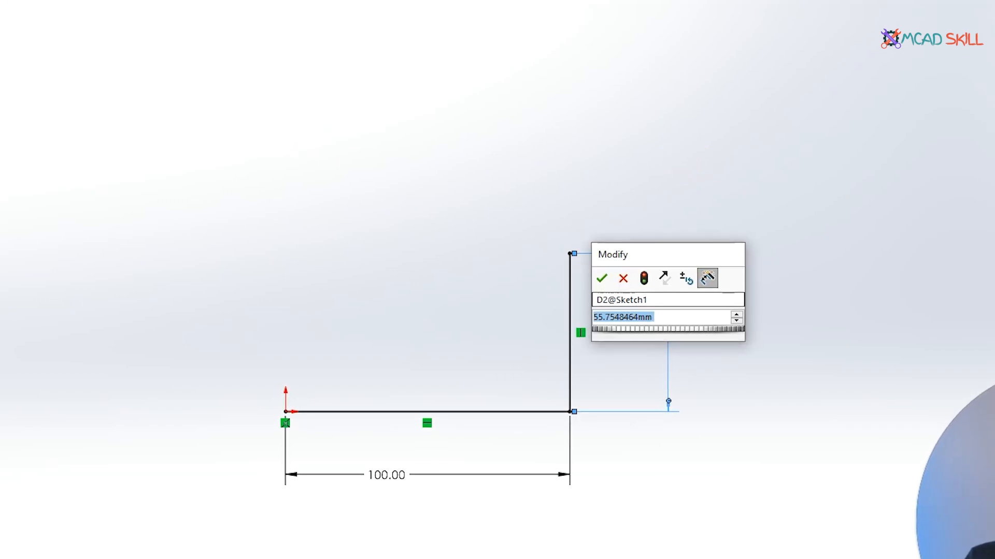
type("55")
key("Return")
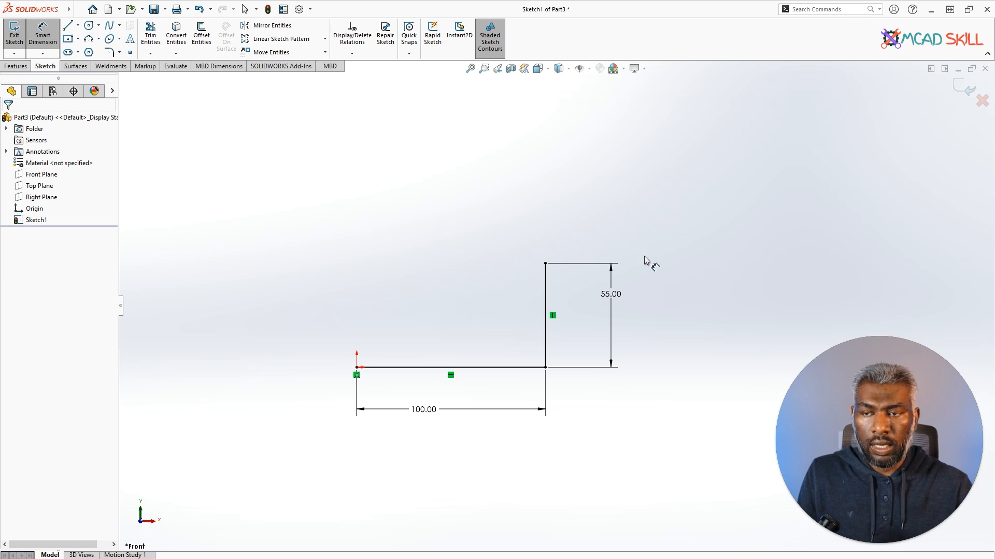
Sketch a circle with a radius of about 25 mm above the left part of the horizontal line.
left_click(88, 25)
left_click(382, 243)
left_click(422, 288)
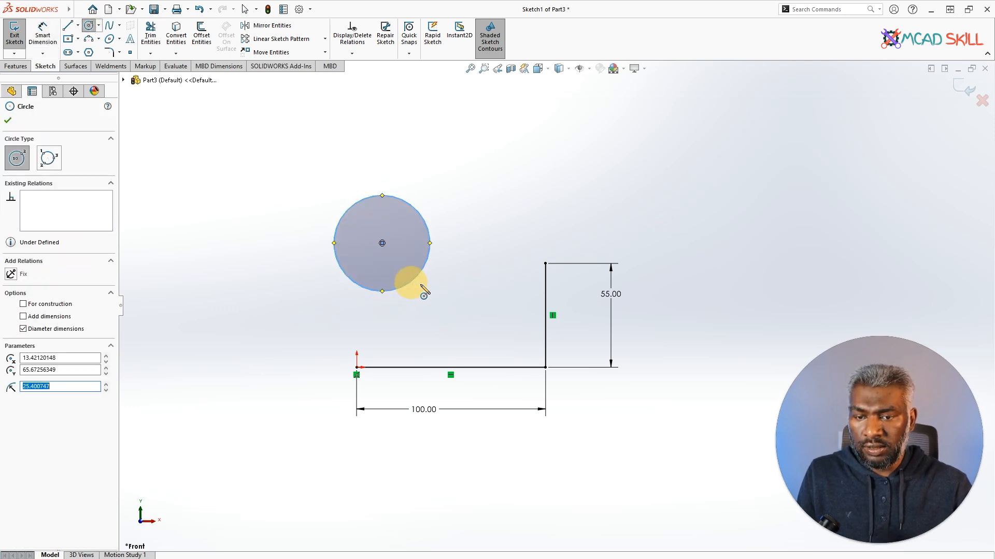
key("Escape")
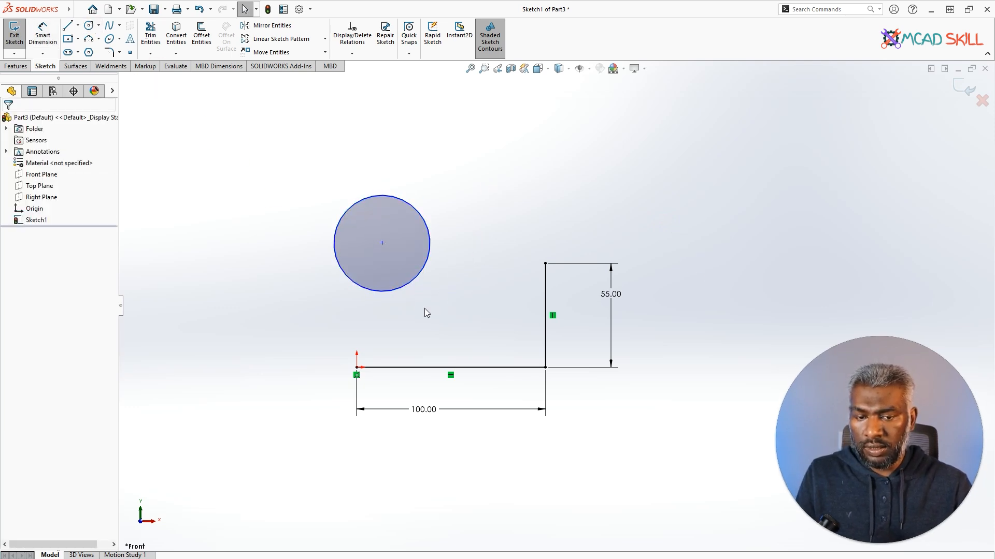
Make the circle tangent to the horizontal line and move its centre to about X -59.5, Y 47.3.
left_click(397, 290)
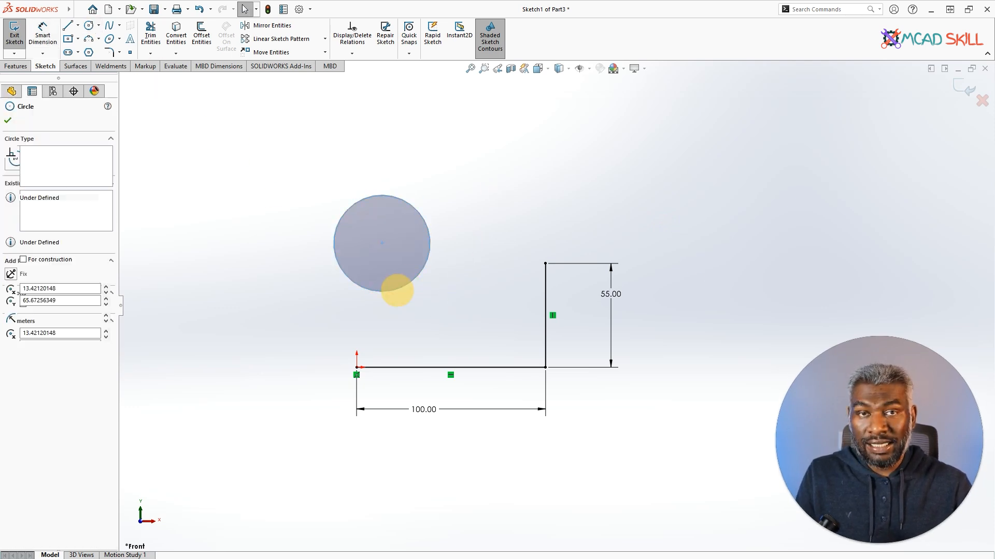
left_click(402, 367, "ctrl")
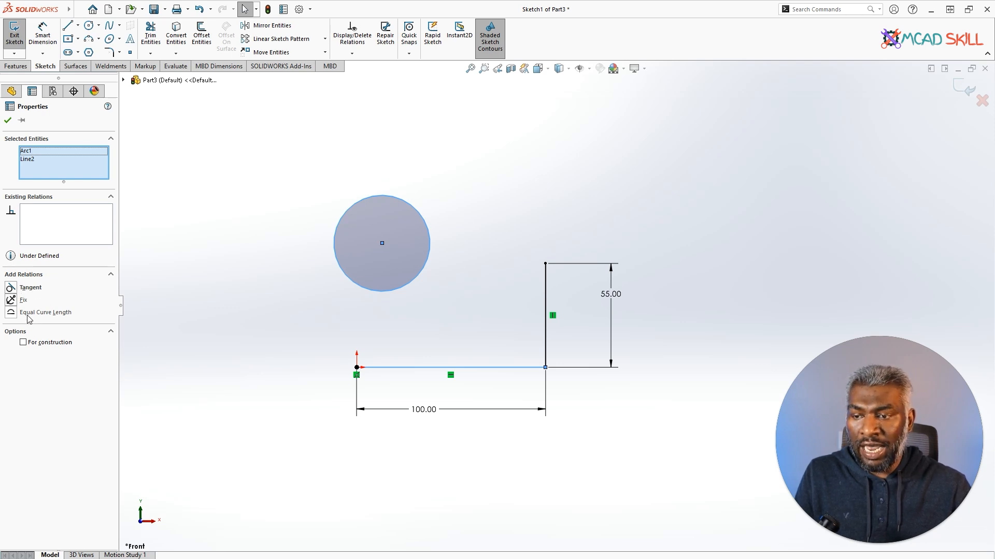
left_click(27, 289)
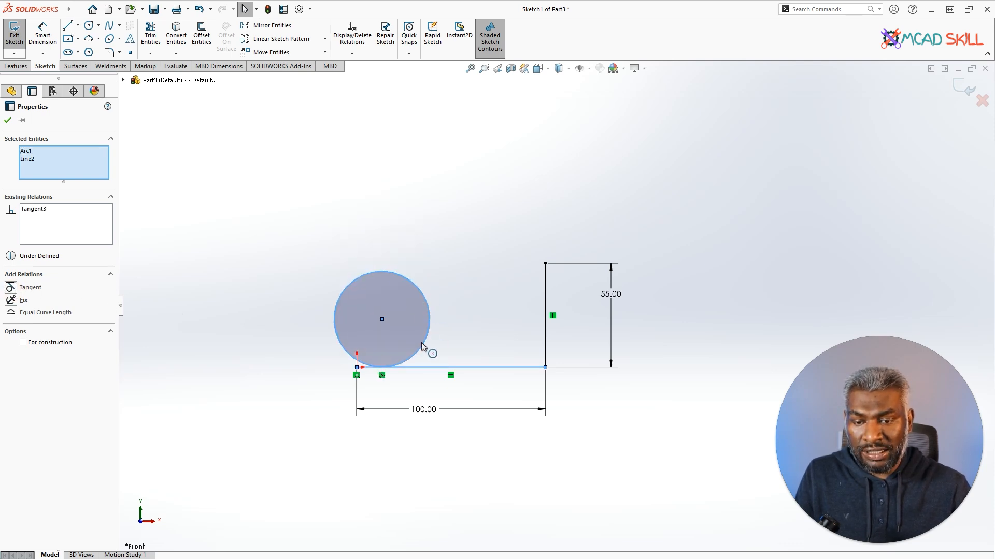
left_click(615, 381)
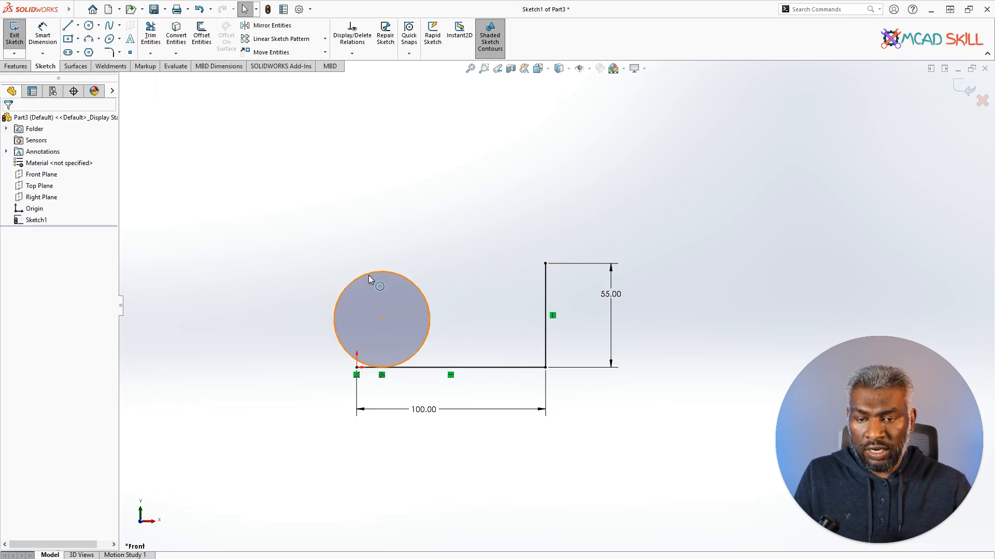
left_click_drag(384, 320, 244, 278)
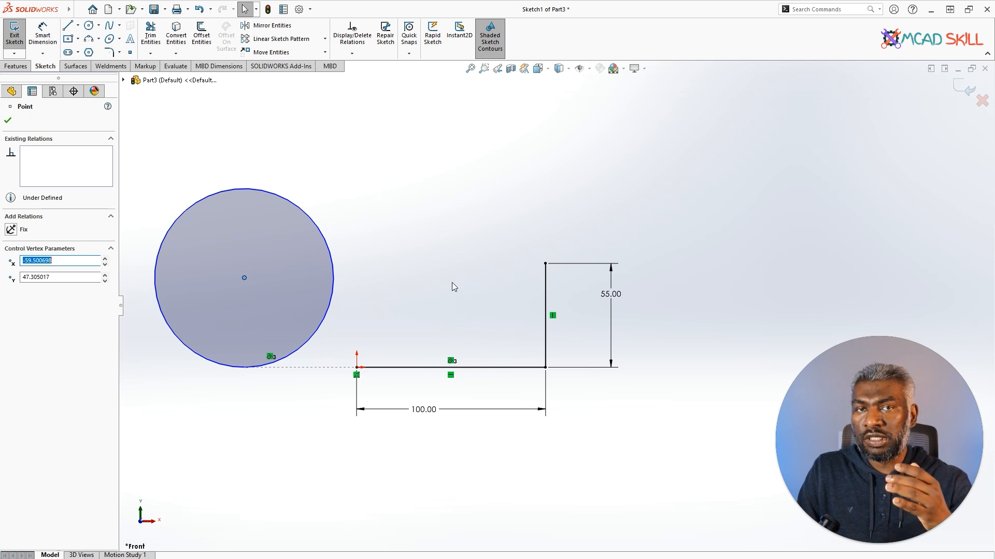
left_click(478, 252)
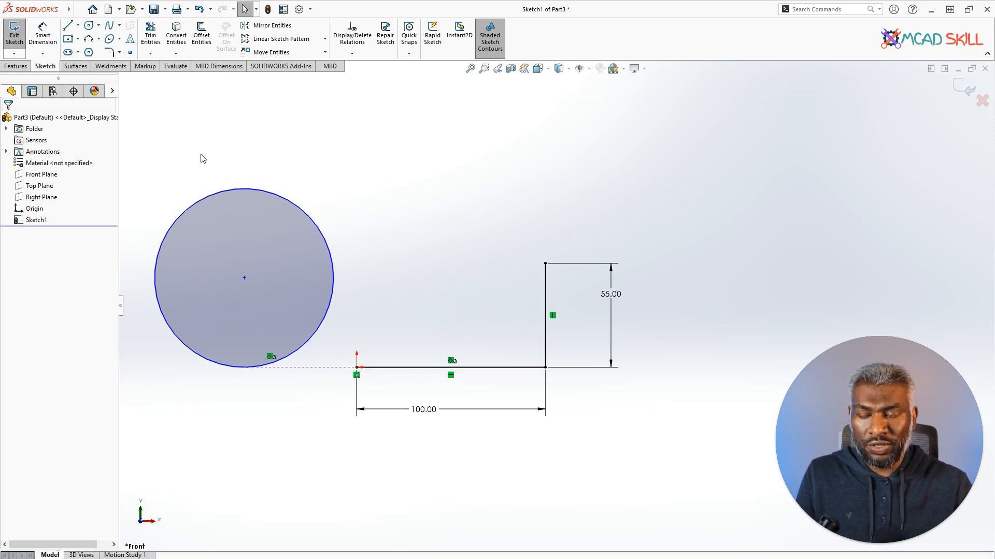
Sketch a sloped line across the corner, from about 61 mm along the horizontal line to a point on the vertical line.
left_click(67, 25)
left_click(472, 367)
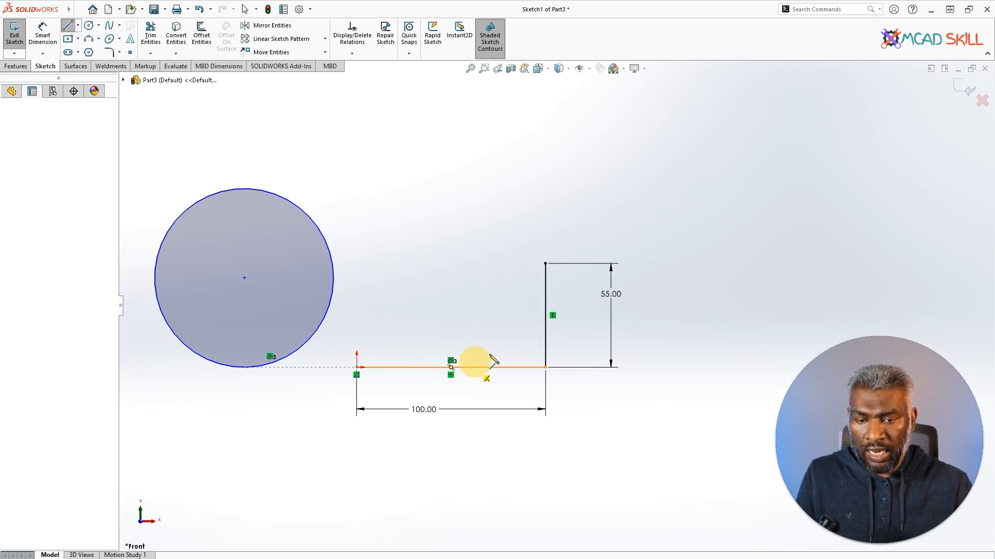
scroll(505, 361, "down", 2)
scroll(511, 353, "up", 3)
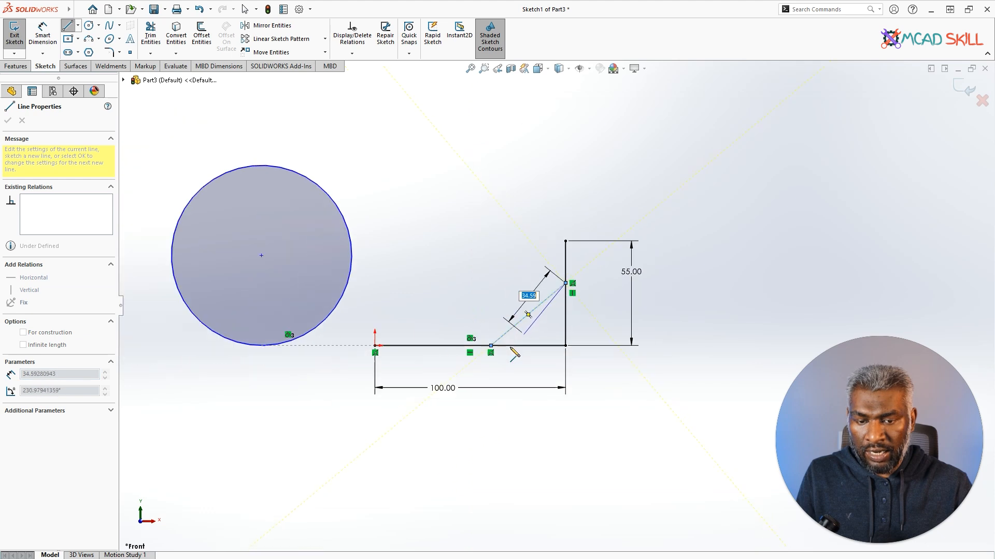
key("Escape")
scroll(496, 353, "down", 2)
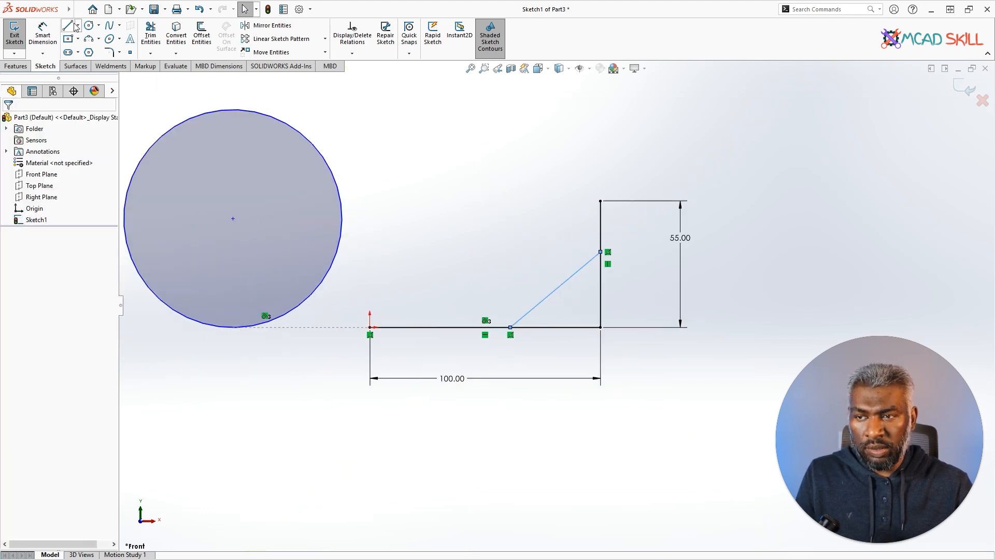
Dimension the distance from the origin to the sloped line's lower endpoint as 60 mm.
left_click(42, 33)
left_click(370, 328)
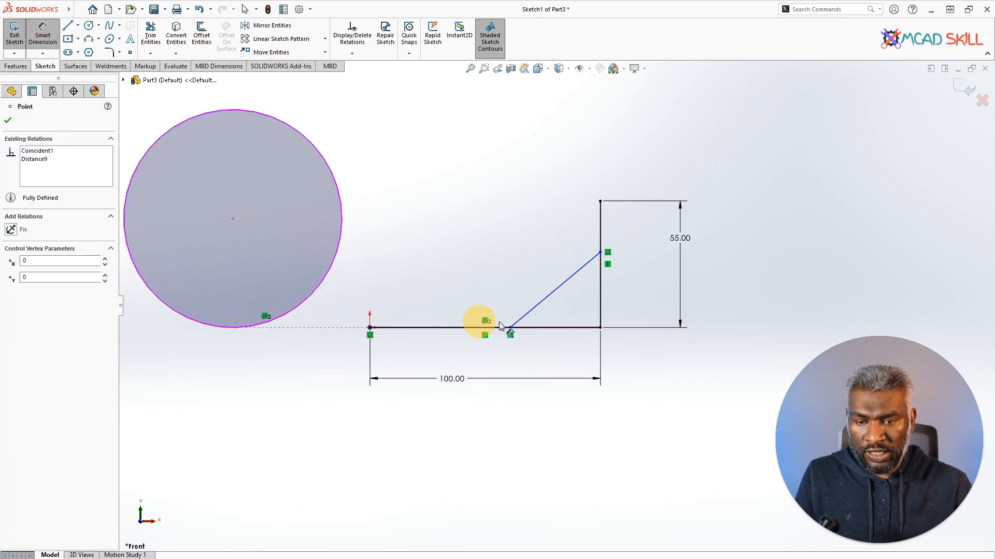
left_click(510, 328)
left_click(464, 355)
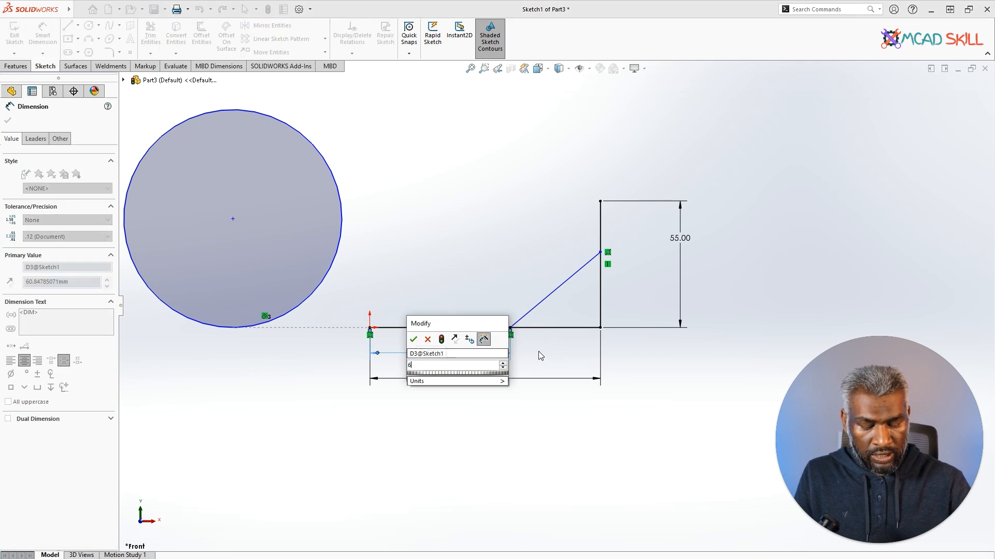
type("60")
key("Return")
key("Escape")
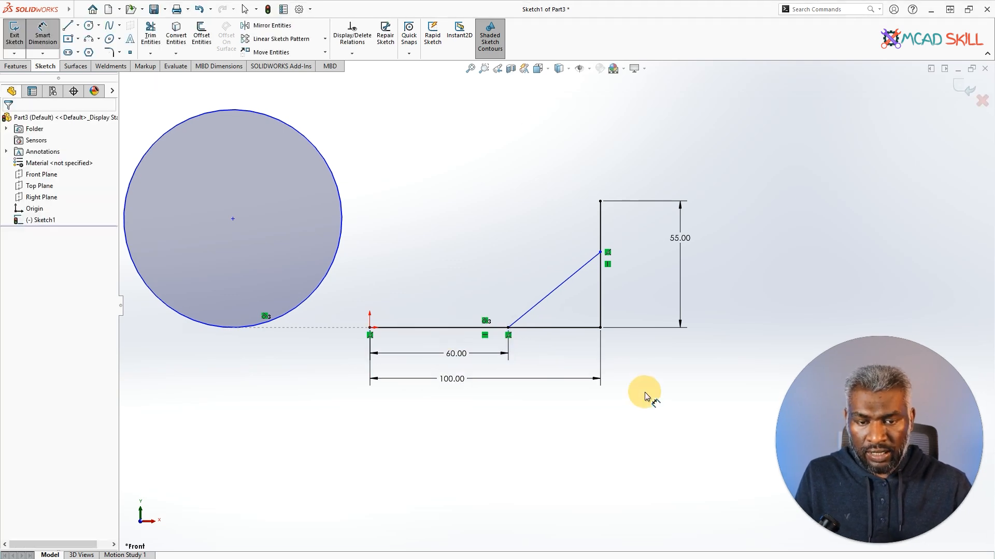
Dimension the distance between the sloped line's upper endpoint and the vertical line's top endpoint as 20 mm.
left_click(600, 253)
left_click(600, 201)
left_click(572, 217)
type("20")
key("Return")
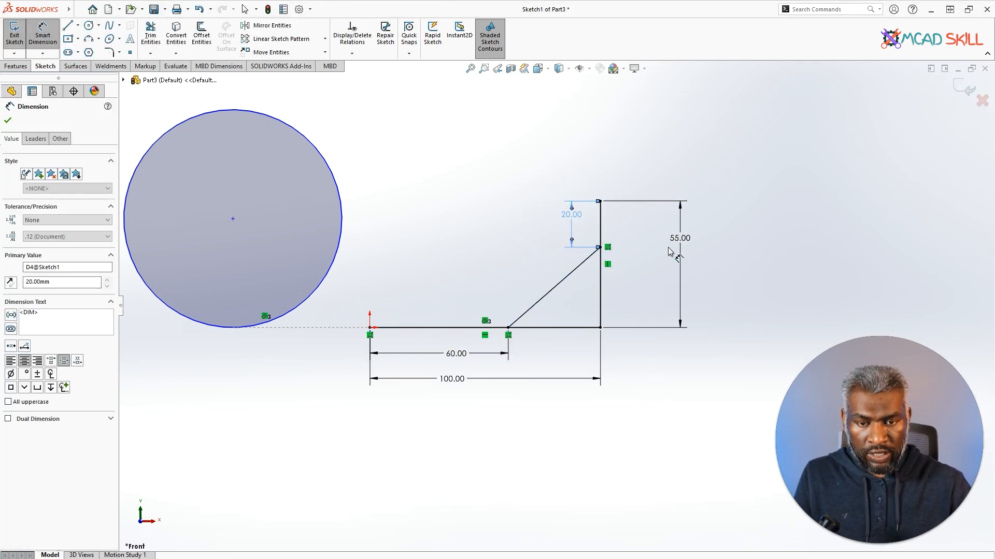
key("Escape")
scroll(583, 290, "down", 2)
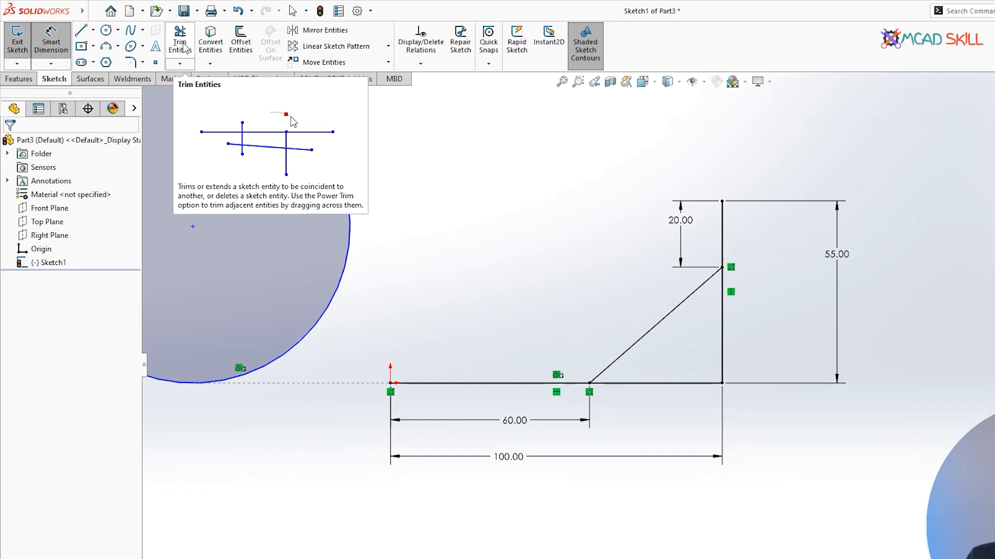
Trim away the horizontal and vertical segments that meet at the outer corner beyond the sloped line, using Power trim.
left_click(250, 61)
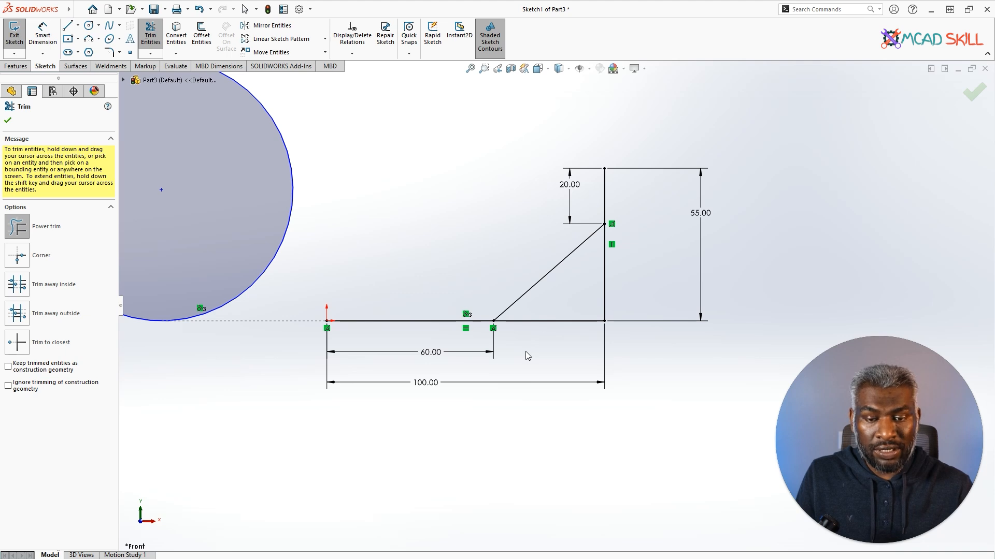
mouse_move(528, 347)
left_mouse_down()
mouse_move(569, 299)
mouse_move(620, 276)
left_mouse_up()
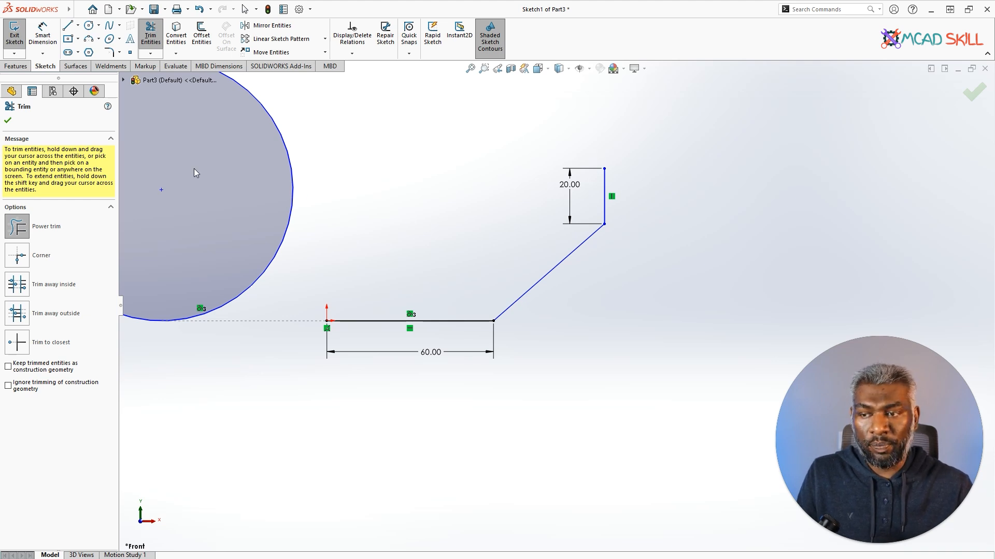
left_click(7, 120)
Dimension the horizontal distance between the sloped line's lower endpoint and the short vertical line as 40 mm.
left_click(50, 32)
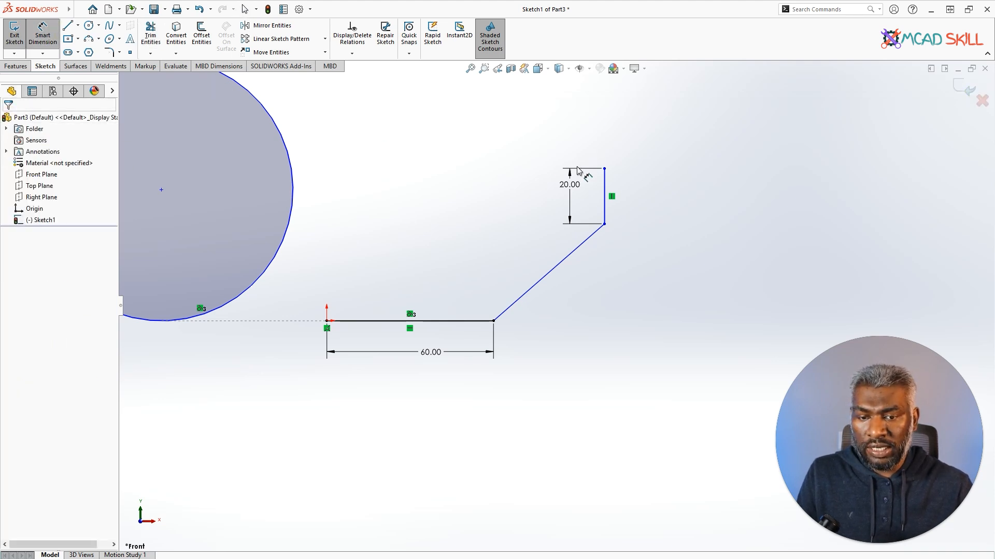
left_click(604, 202)
left_click(492, 316)
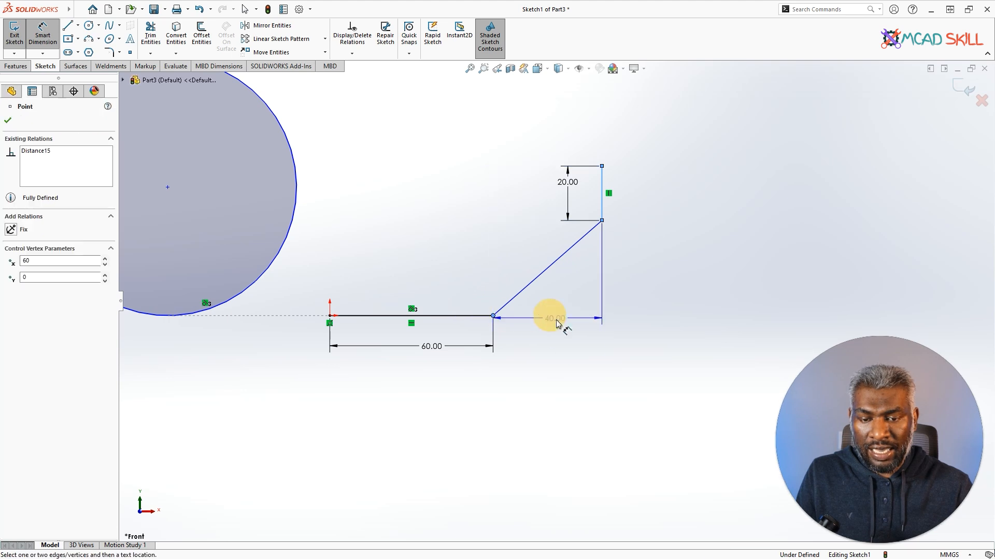
left_click(559, 358)
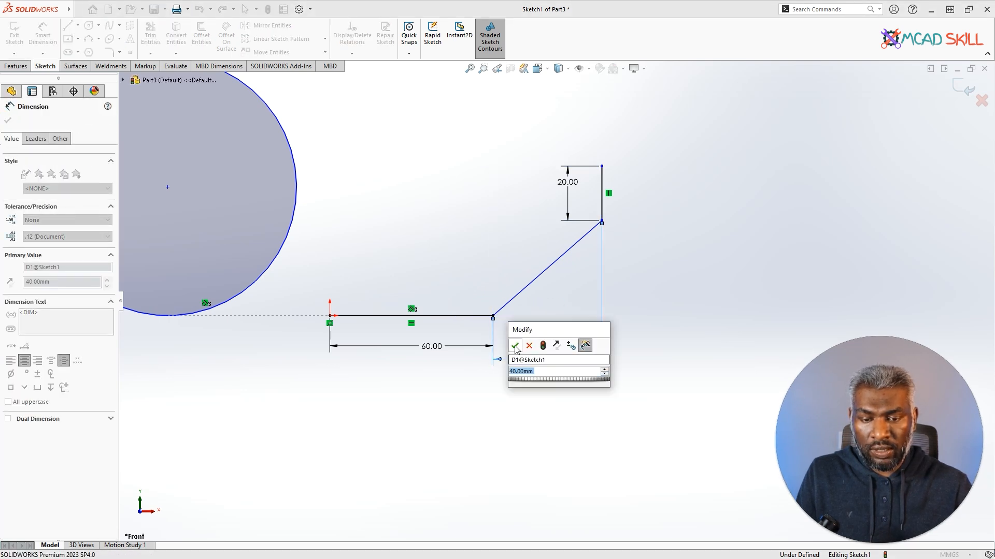
key("Return")
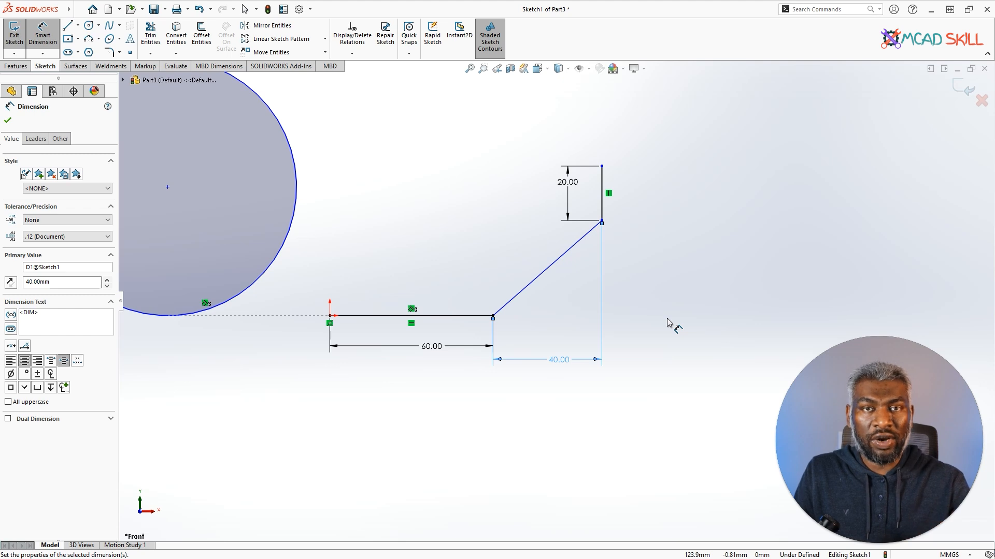
left_click(668, 324)
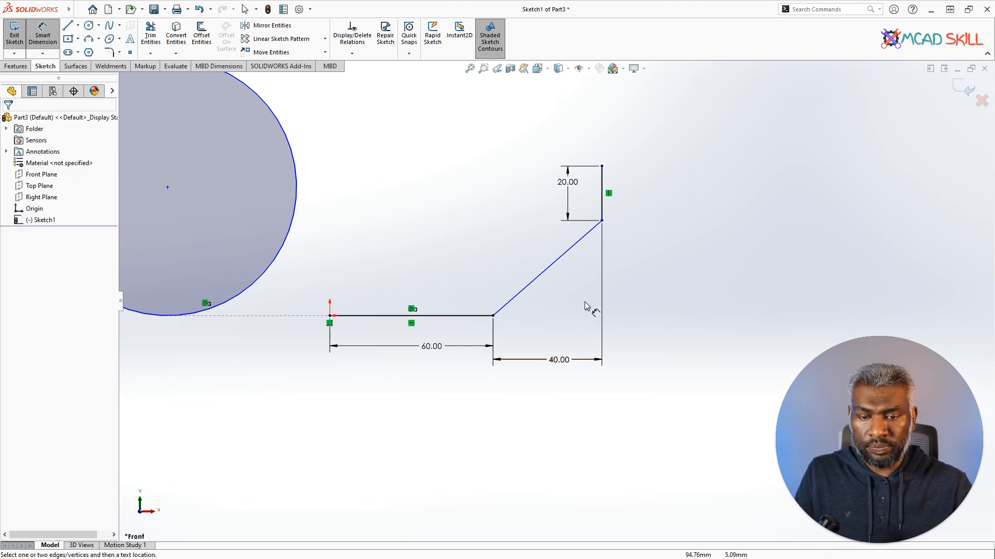
Dimension the vertical distance from the horizontal line to the sloped line's upper endpoint as 35 mm.
left_click(454, 317)
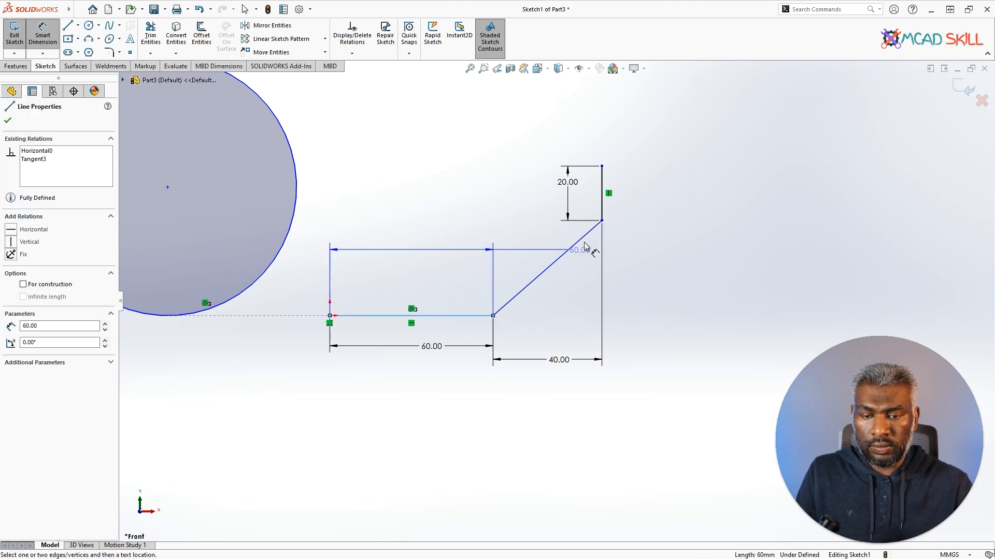
left_click(602, 222)
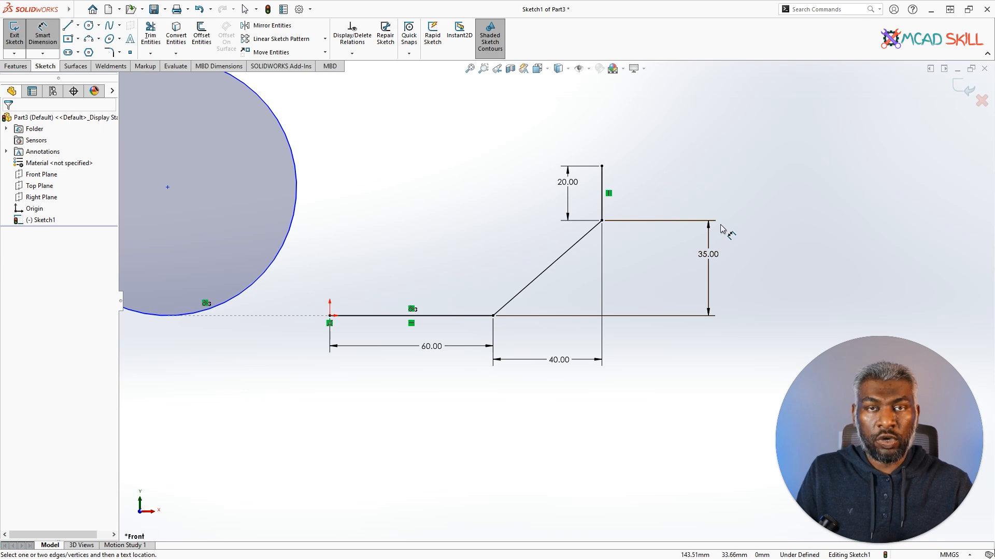
key("Escape")
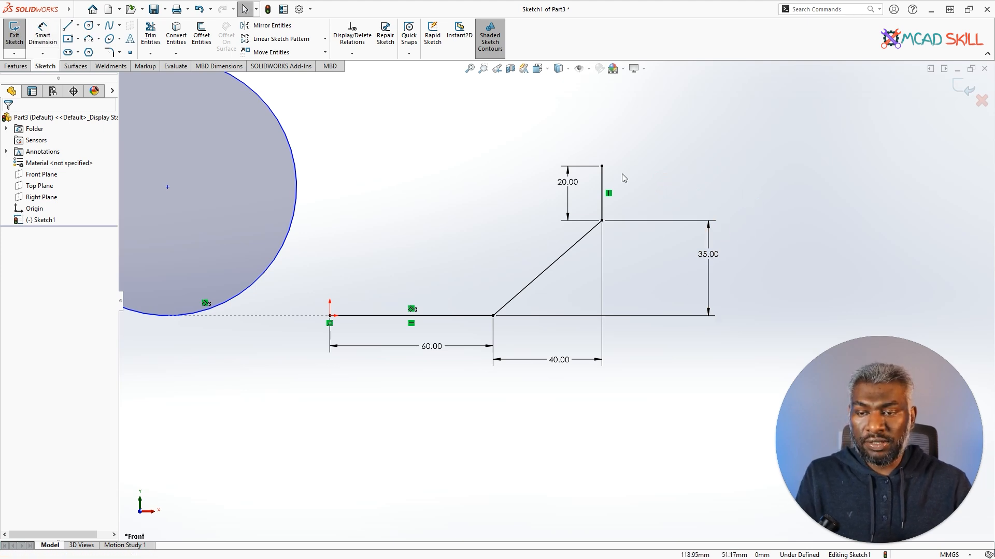
Delete the large circle and exit the sketch.
left_click(299, 202)
key("Delete")
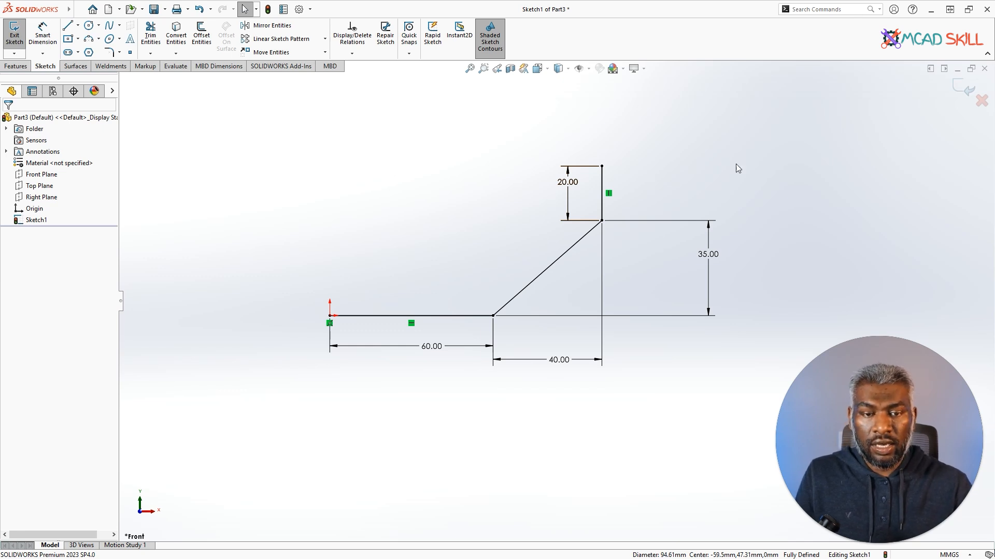
left_click(964, 90)
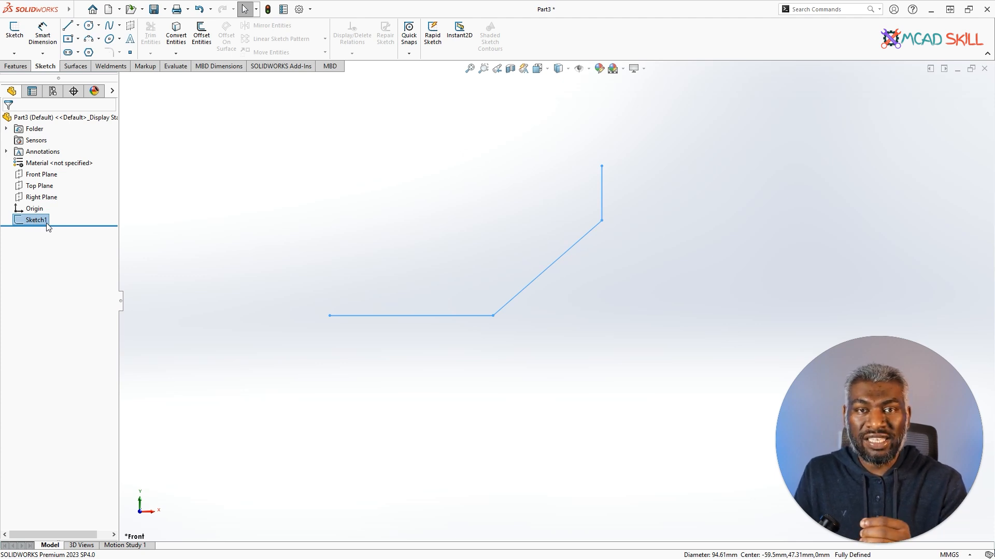
left_click(231, 286)
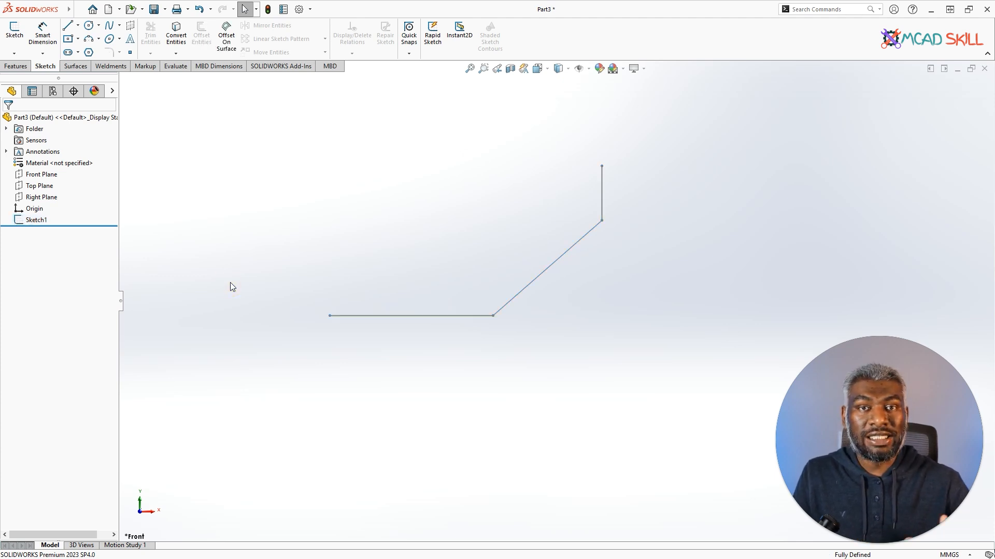
Sketch a circle of about 15.8 mm radius centred on the origin on the Top Plane and exit the sketch.
right_click(47, 191)
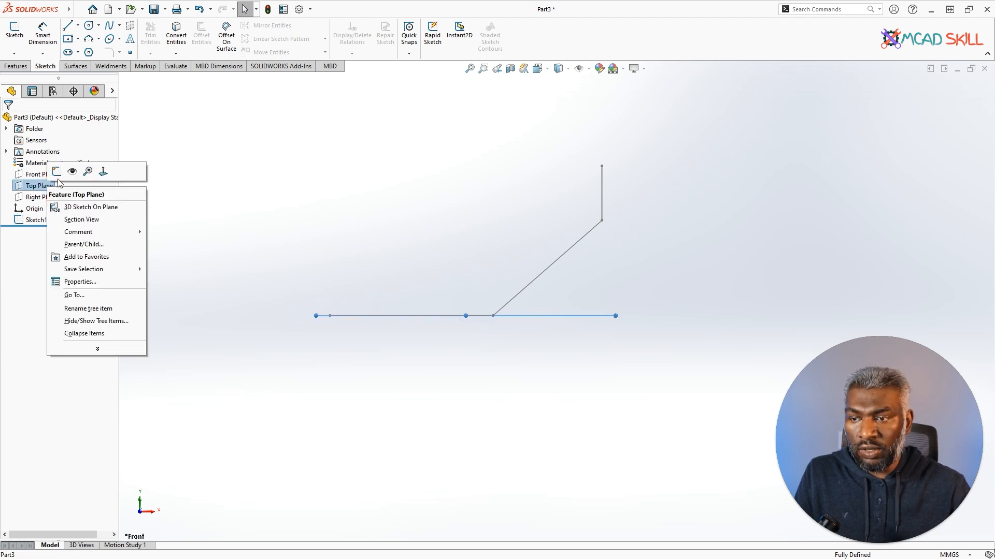
left_click(60, 174)
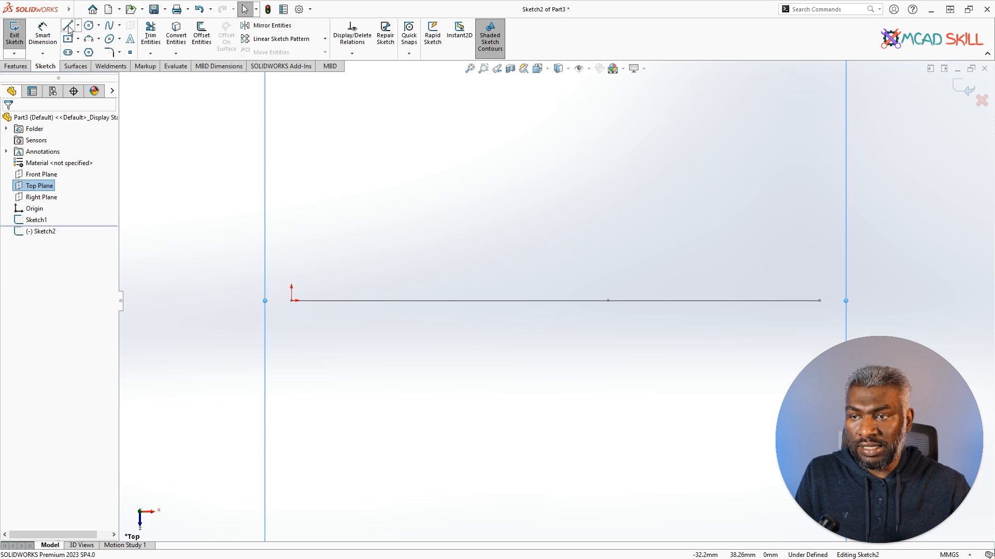
left_click(90, 25)
left_click(291, 300)
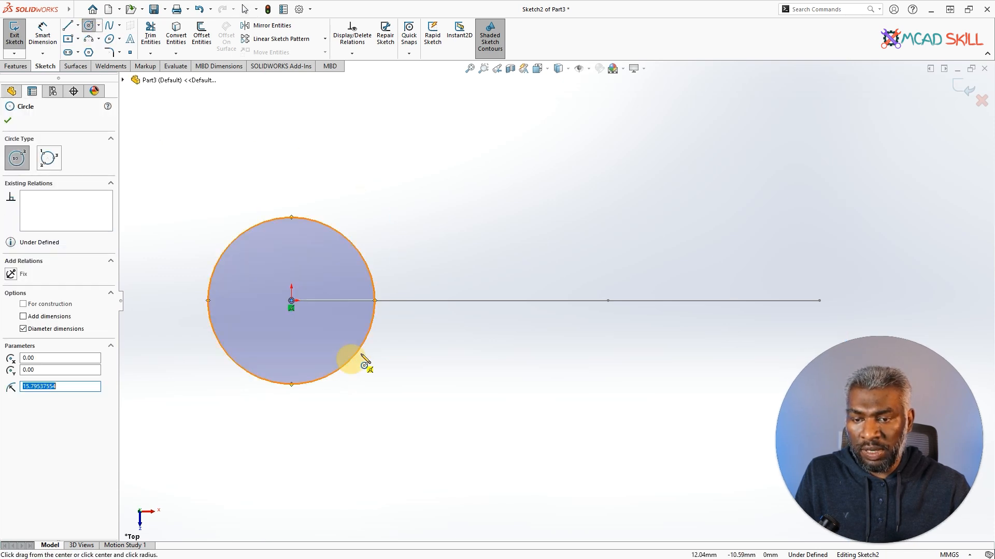
left_click(350, 359)
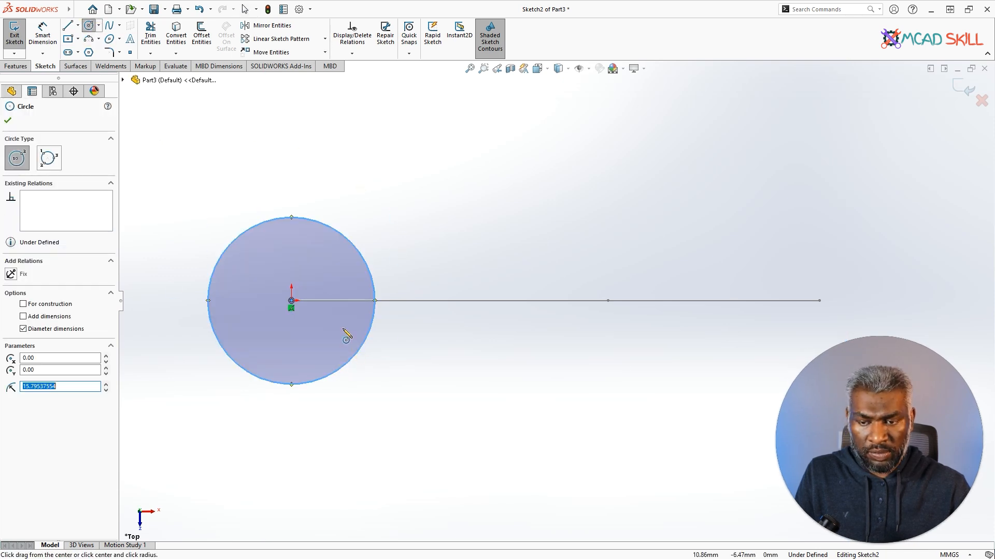
left_click(962, 89)
left_click(434, 200)
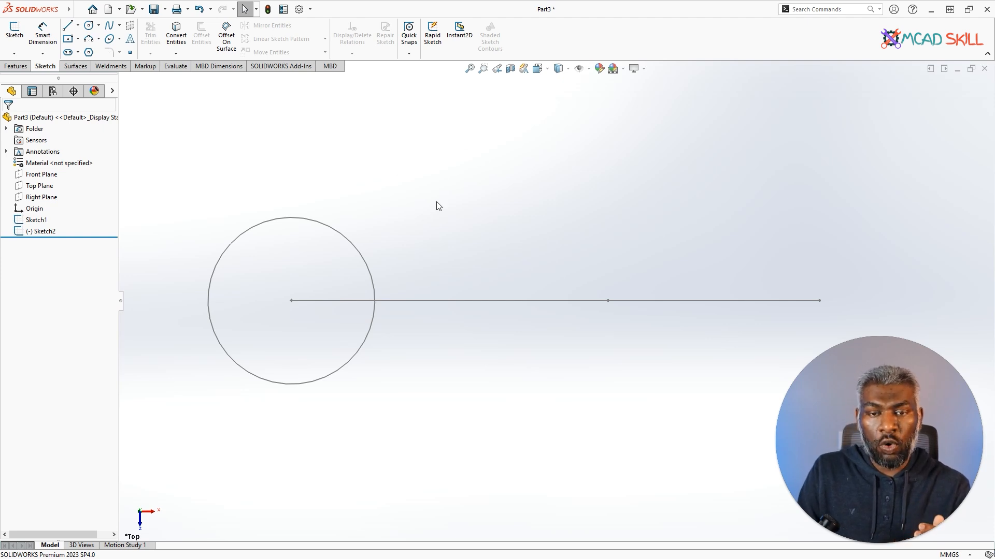
Examine both sketches in an isometric orientation, highlighting Sketch1 and Sketch2 in the model.
left_click(549, 70)
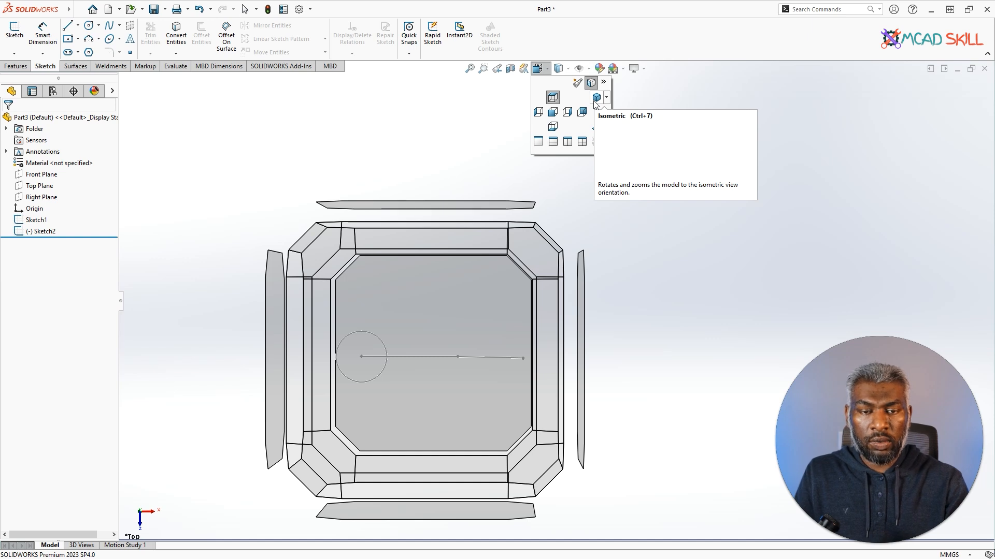
left_click(596, 99)
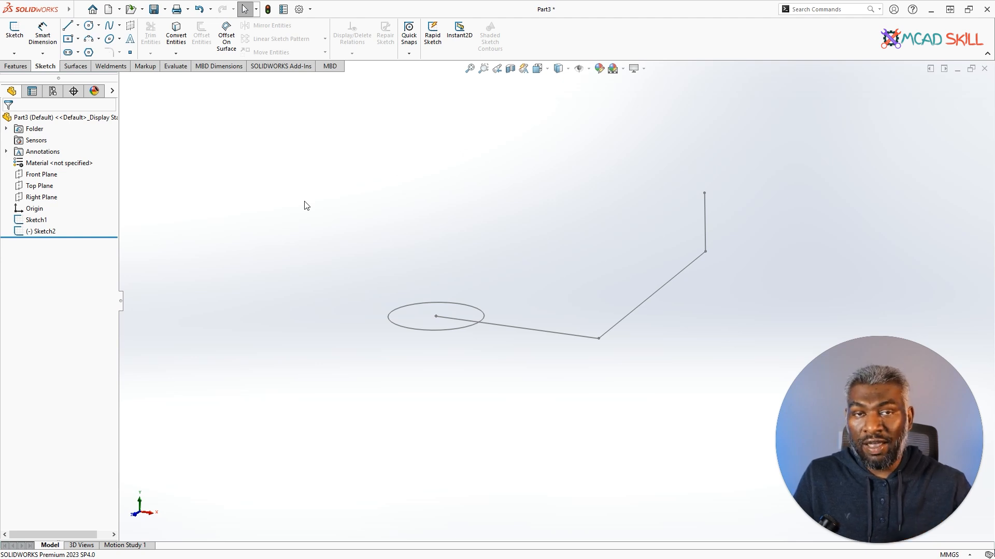
left_click(36, 220)
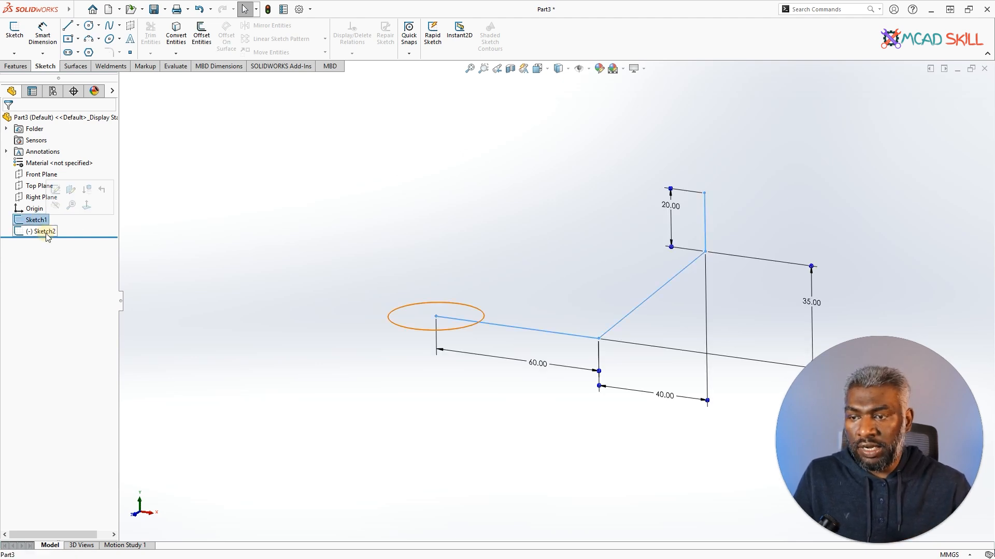
left_click(47, 231, "ctrl")
left_click(231, 231)
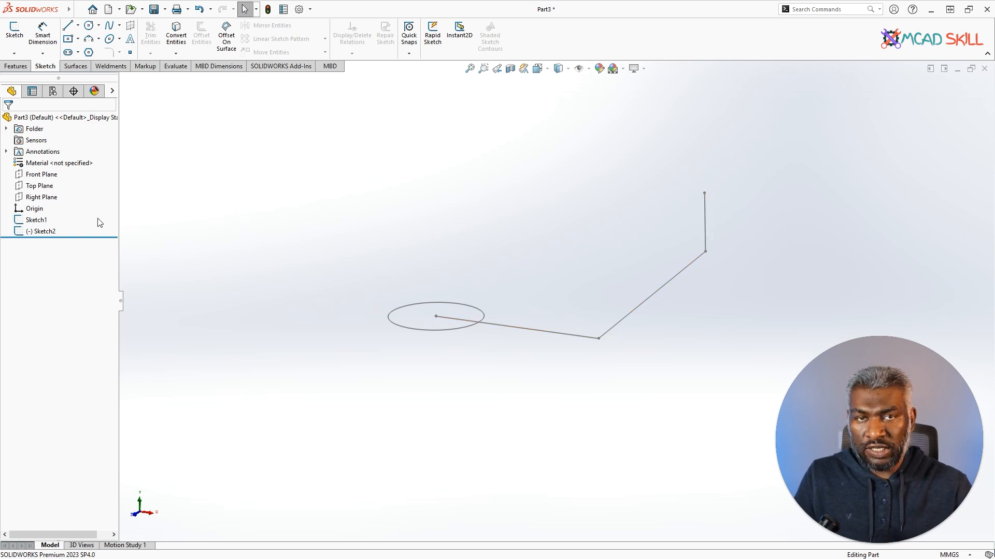
Reopen Sketch1 for editing to inspect its geometry, exit it without changes and return to the isometric view.
right_click(46, 221)
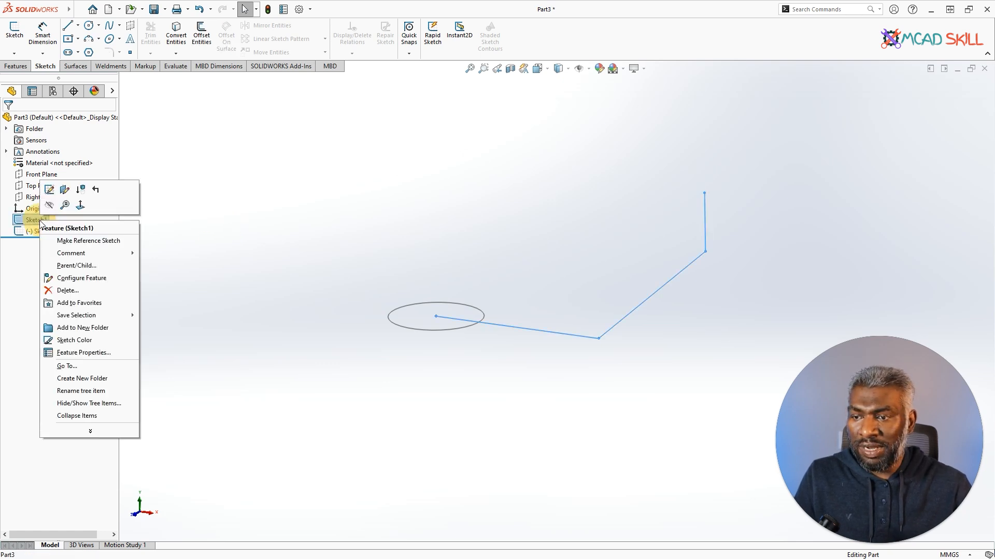
left_click(49, 190)
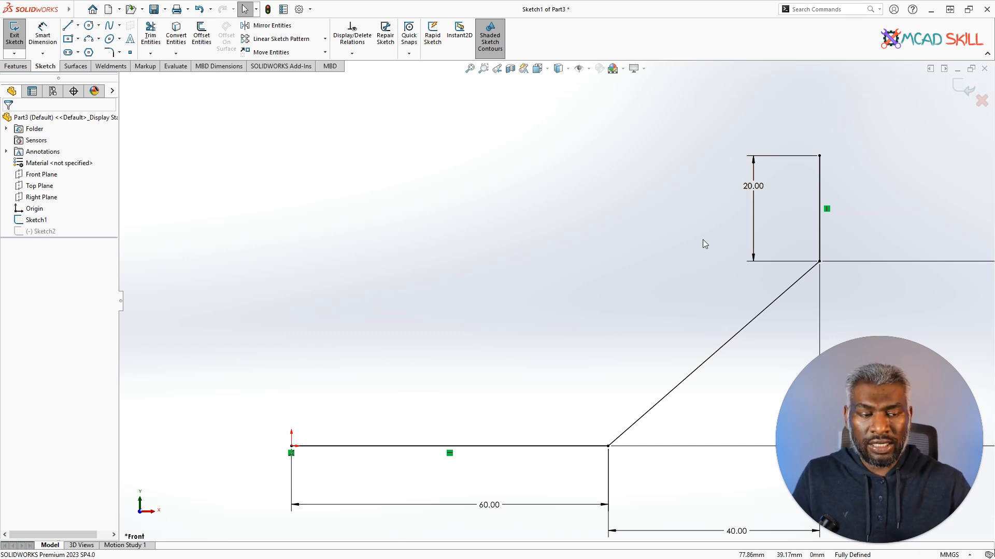
left_click(962, 89)
key("ctrl+7")
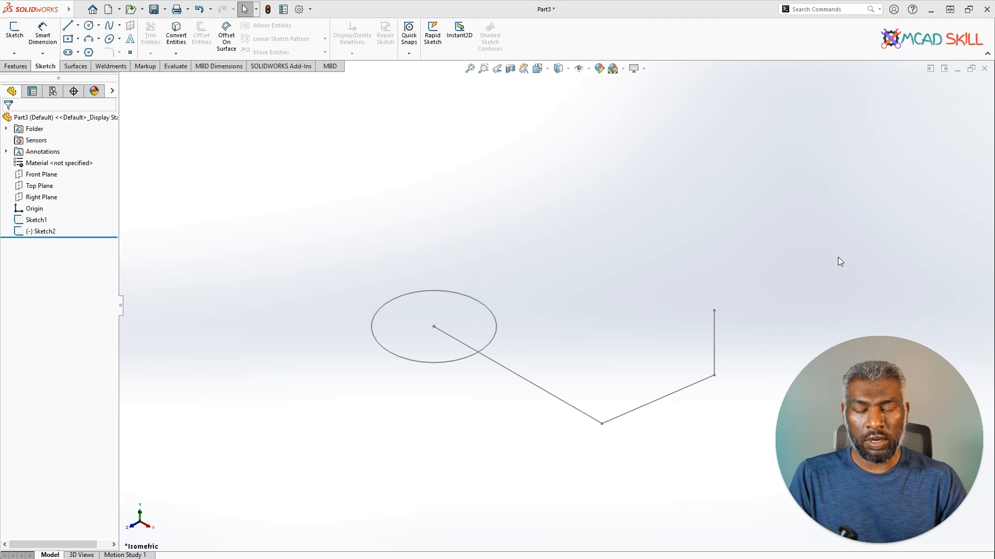
Delete Sketch2, which contains the circle on the Top Plane.
right_click(44, 235)
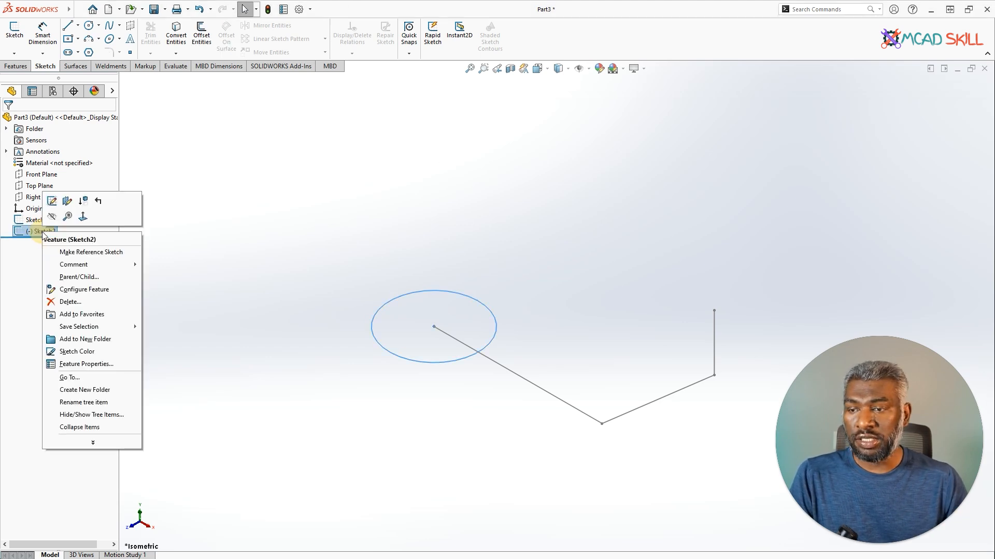
left_click(66, 303)
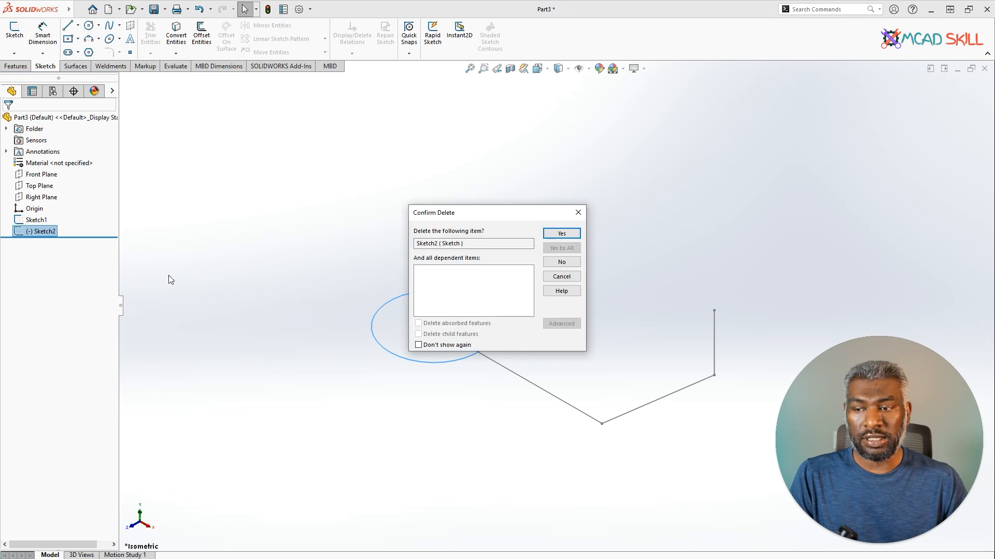
left_click(550, 236)
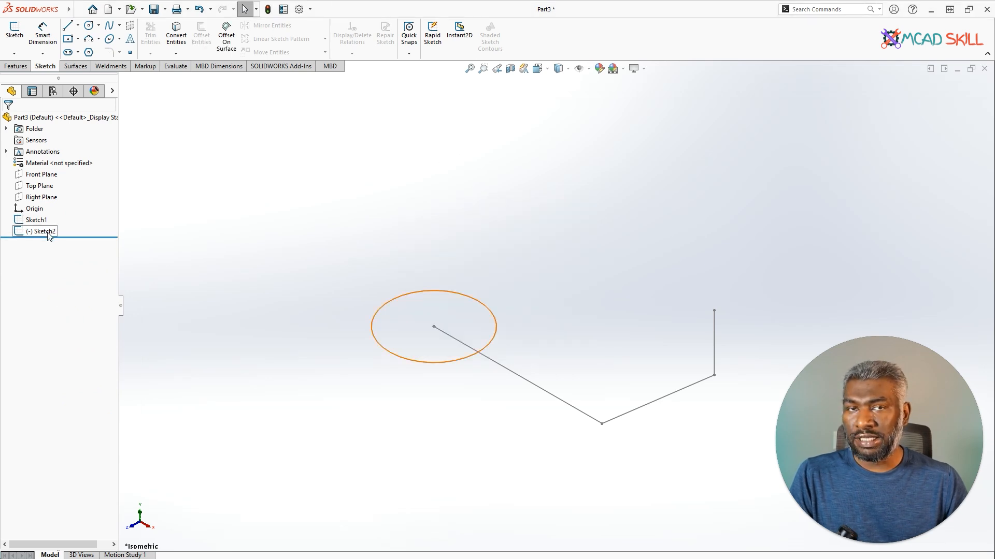
right_click(48, 235)
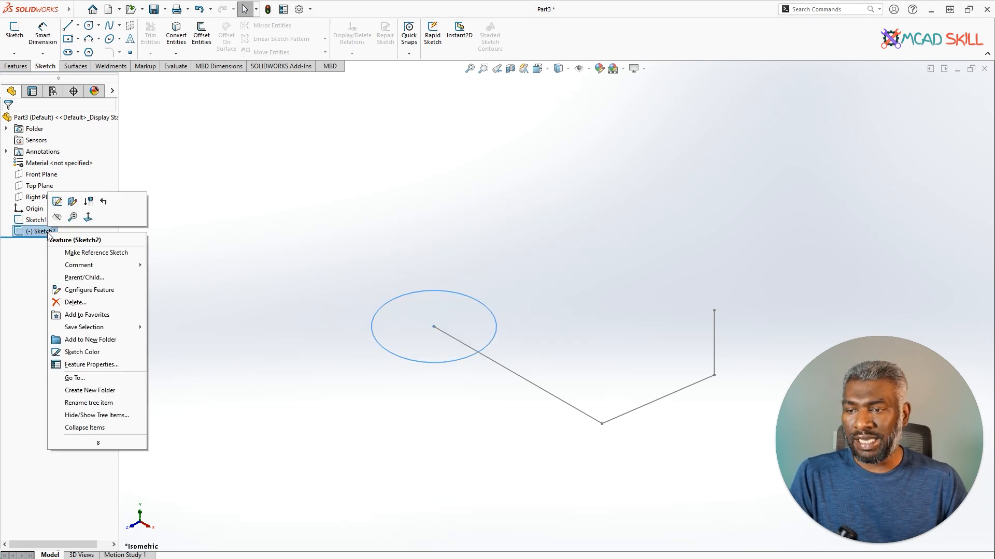
left_click(77, 303)
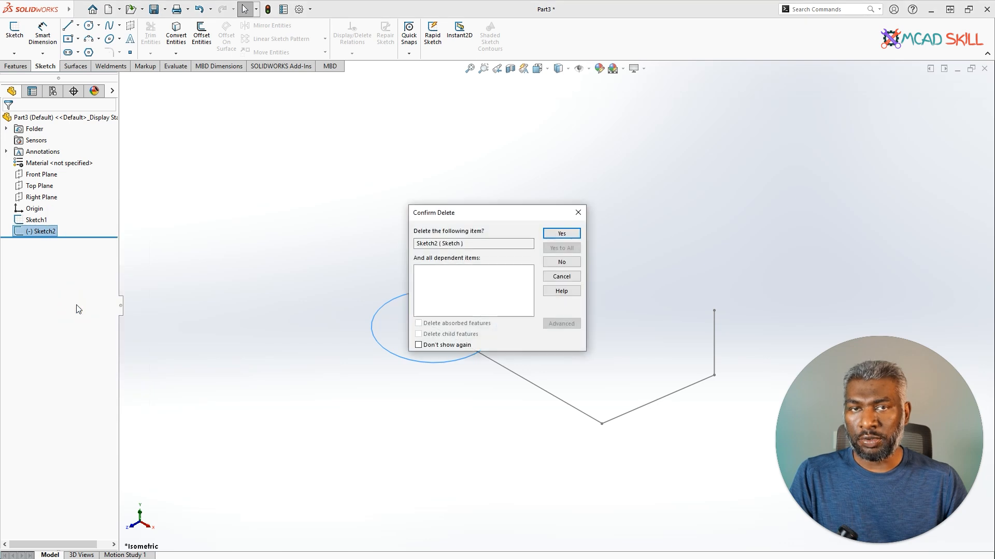
left_click(565, 234)
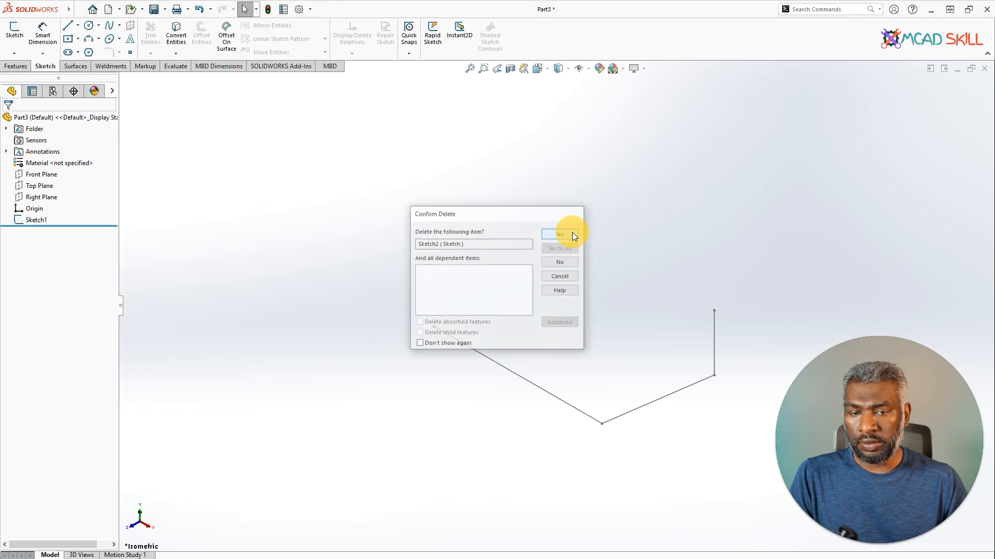
Delete Sketch1, which contains the three connected lines, from the part.
right_click(54, 222)
left_click(136, 275)
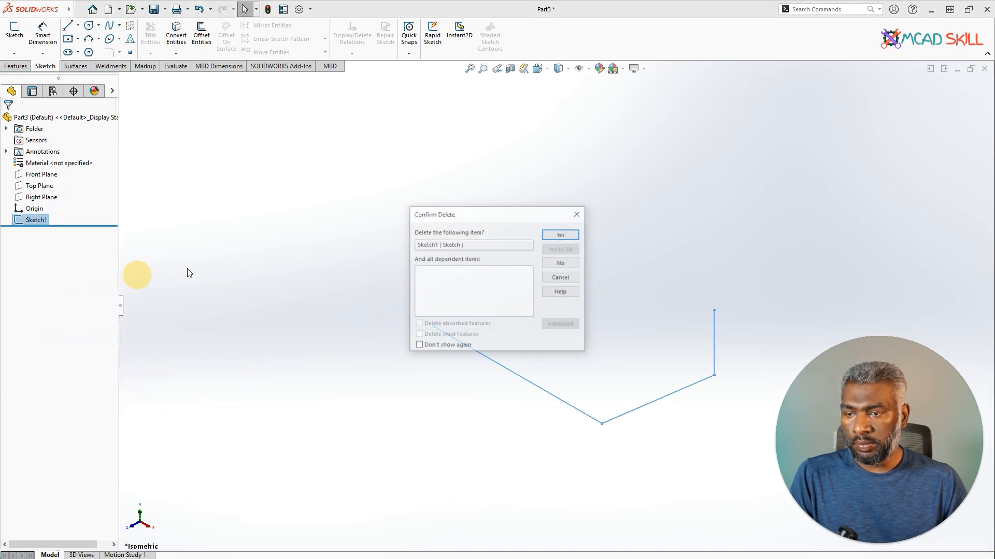
left_click(562, 235)
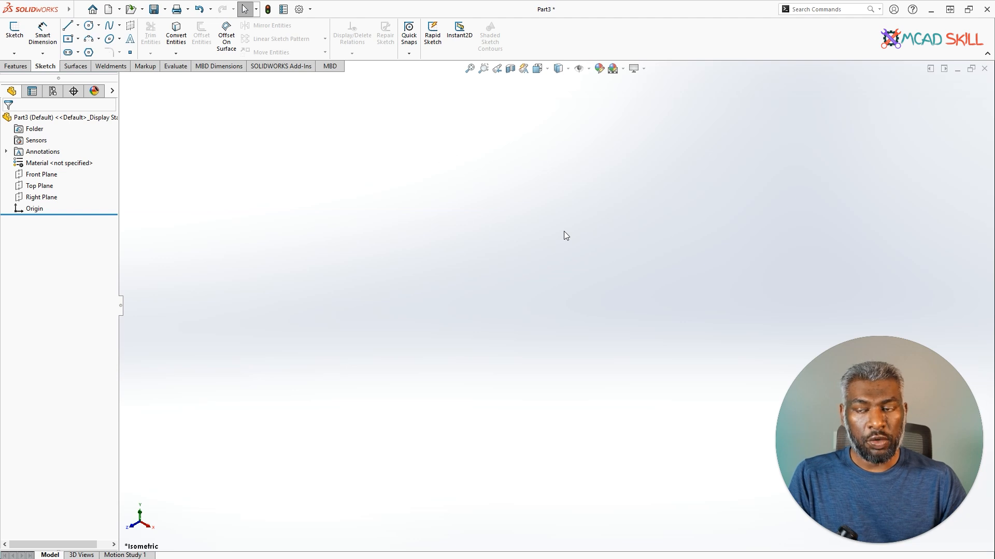
Start a sketch on the Front Plane and draw a center rectangle at the origin, about 70 mm wide and 47 mm high.
right_click(54, 178)
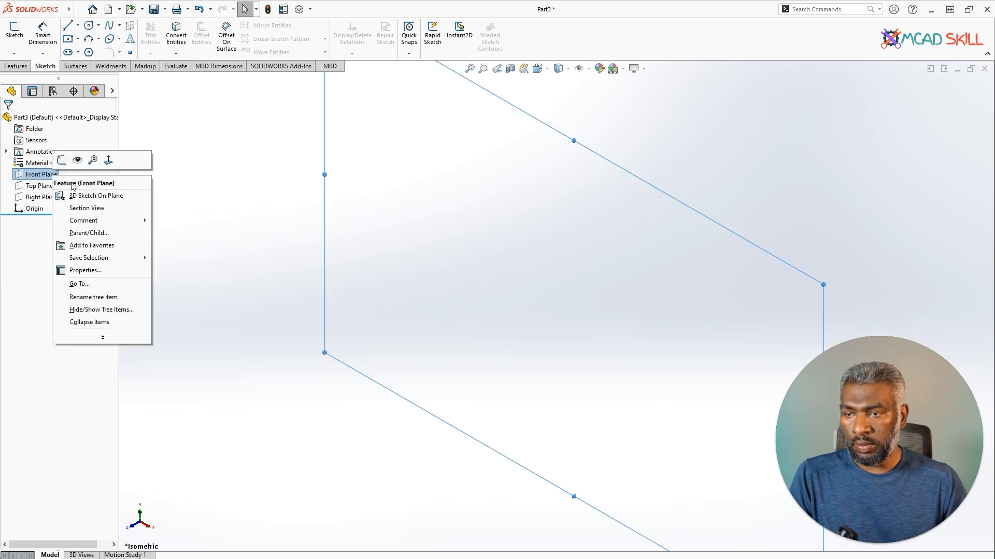
left_click(62, 160)
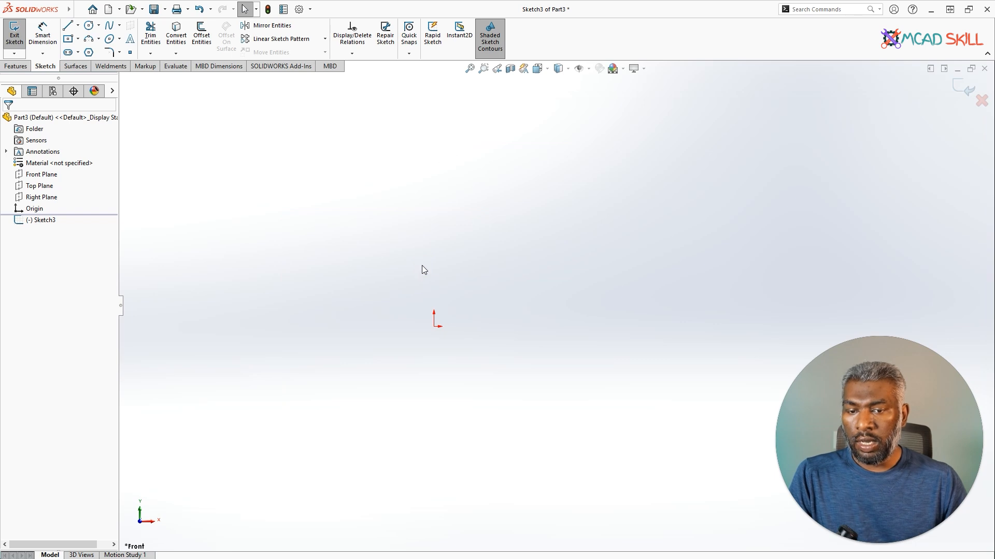
left_click(68, 38)
left_click_drag(433, 332, 574, 233)
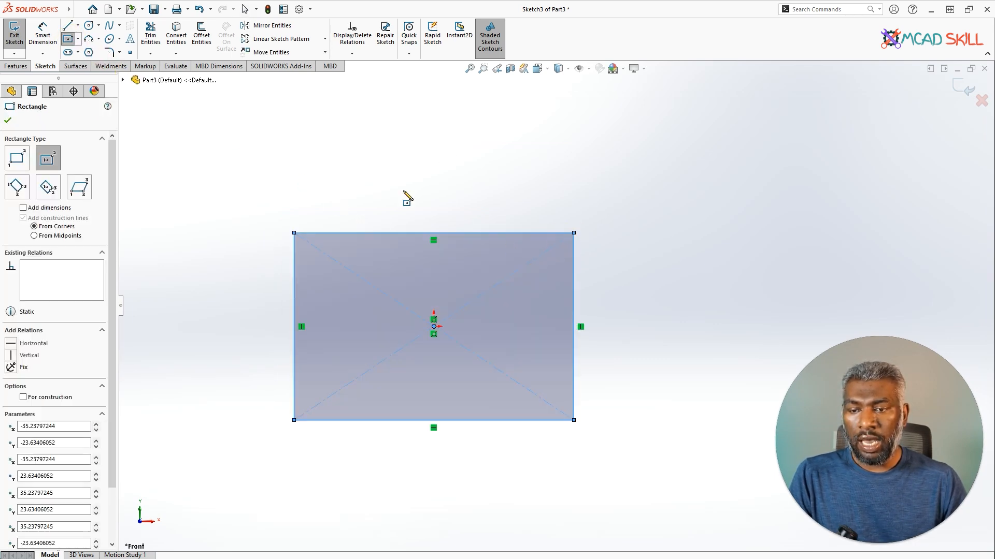
Dimension the rectangle 70 mm wide and 50 mm high, and exit the sketch.
left_click(42, 35)
left_click(419, 419)
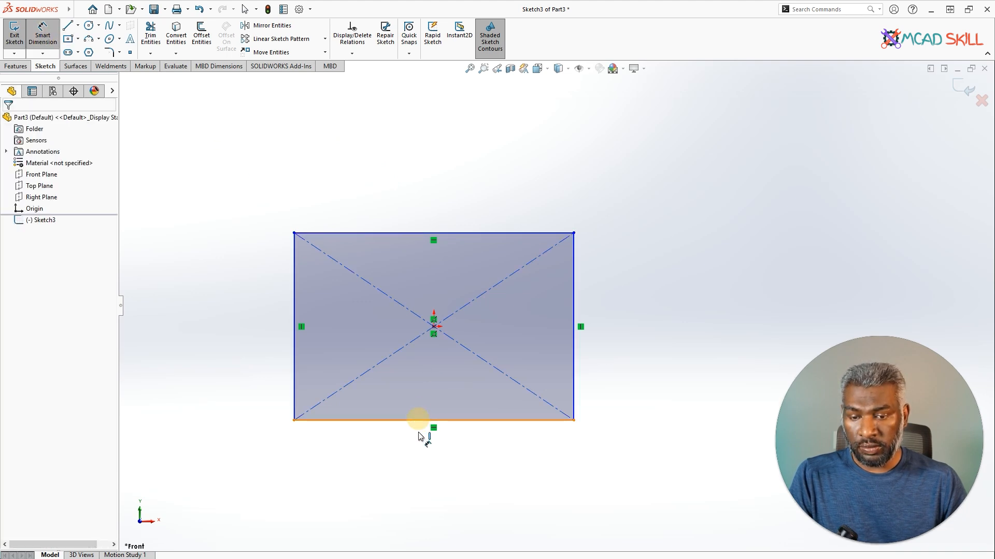
left_click(540, 469)
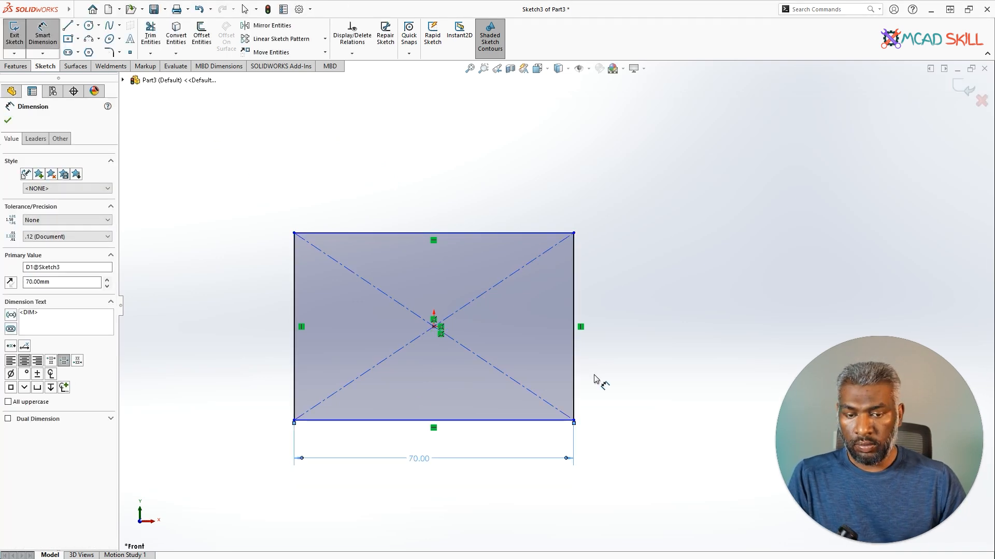
left_click(574, 377)
left_click(648, 314)
type("50")
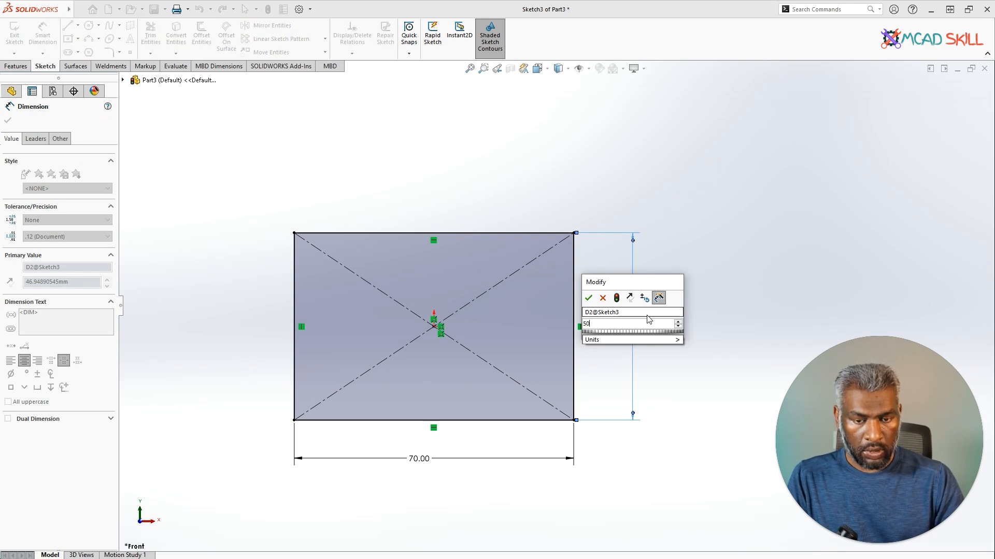
key("Return")
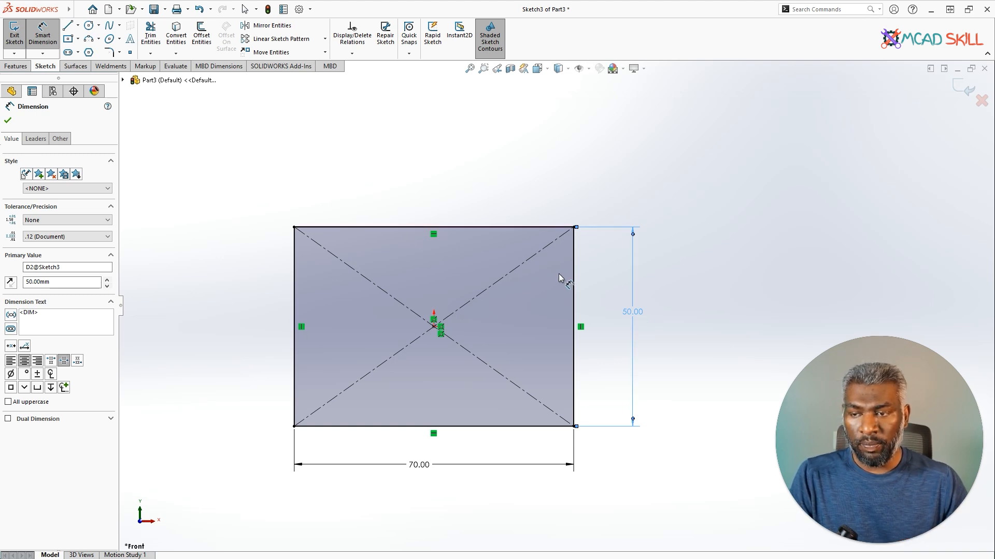
left_click(9, 120)
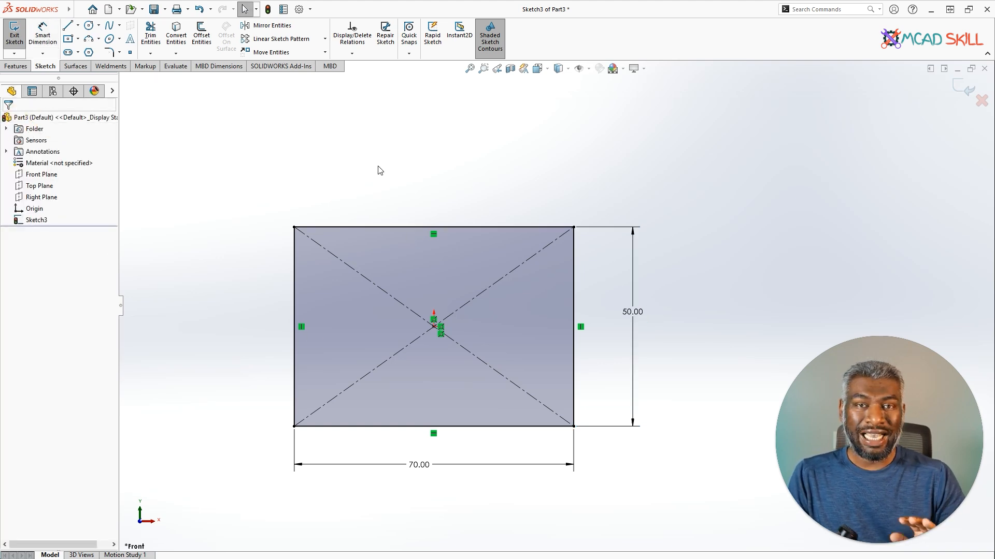
left_click(964, 88)
left_click(624, 169)
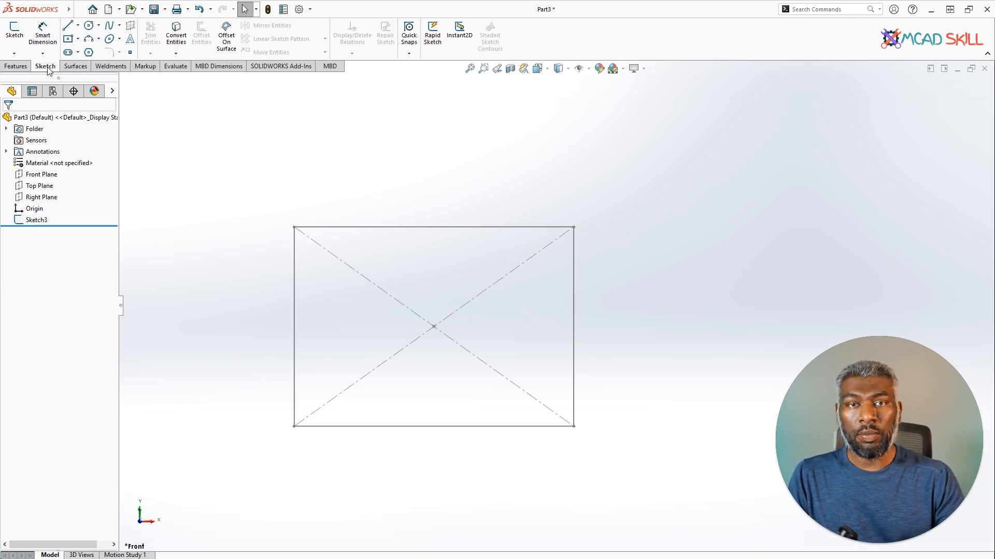
Extrude the rectangle sketch into a solid block with a Blind depth of 50 mm.
left_click(16, 68)
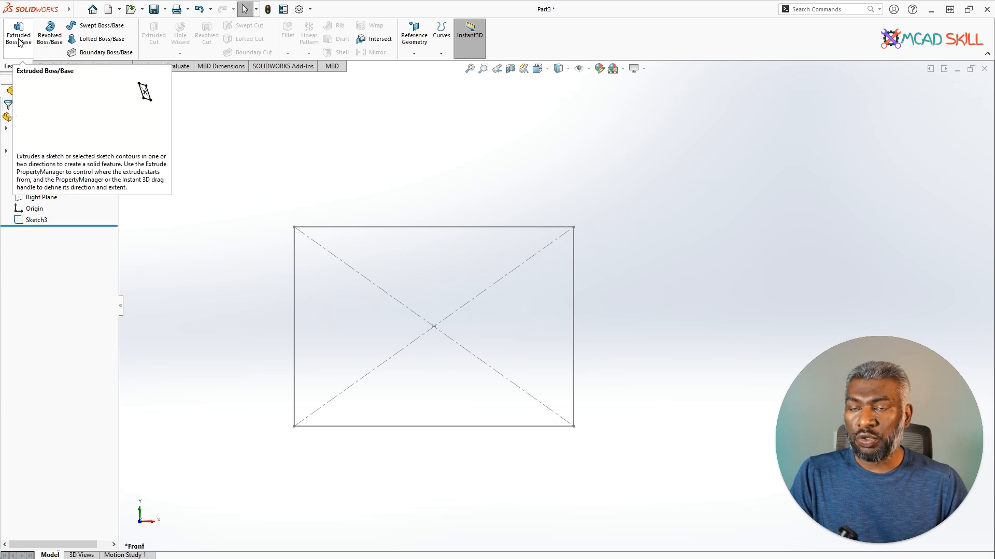
left_click(19, 42)
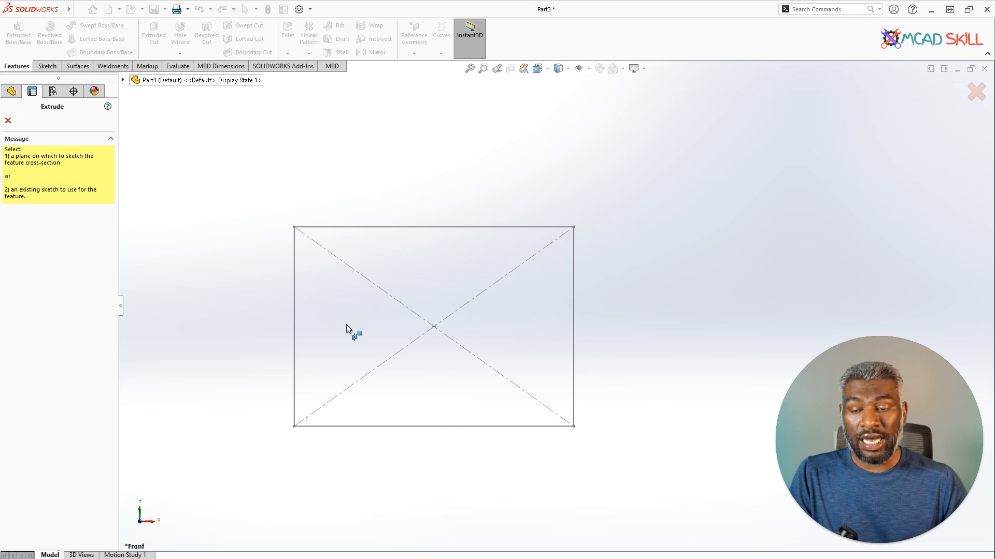
left_click(296, 314)
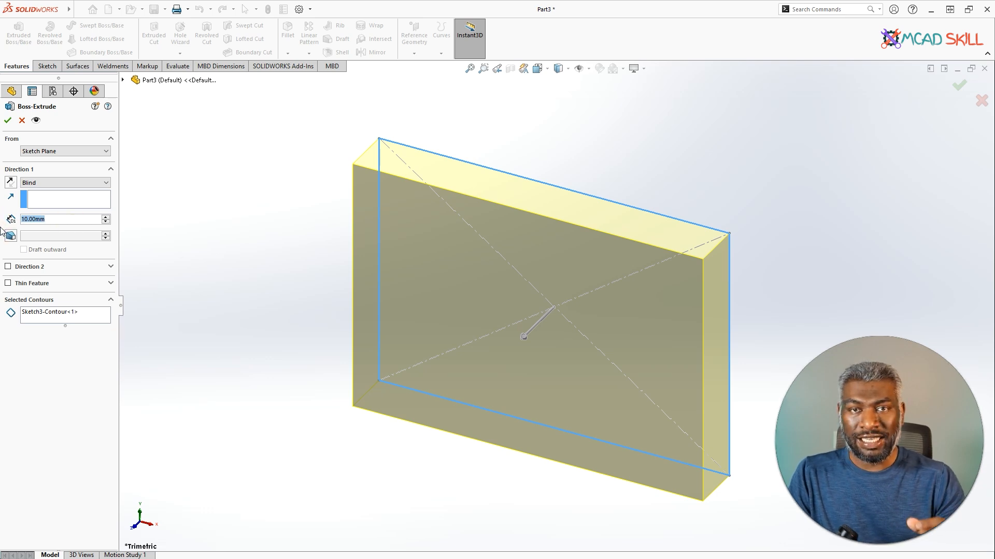
type("50")
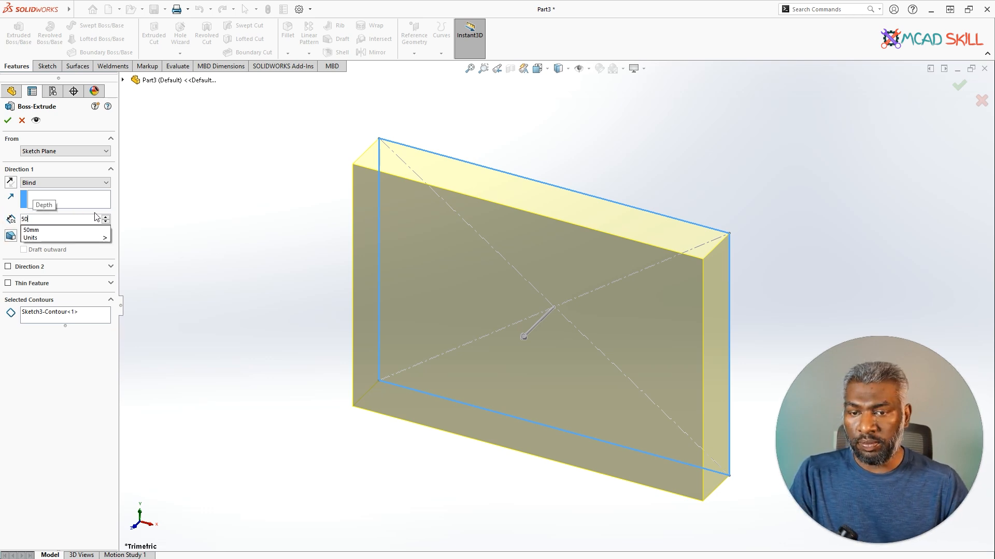
key("Return")
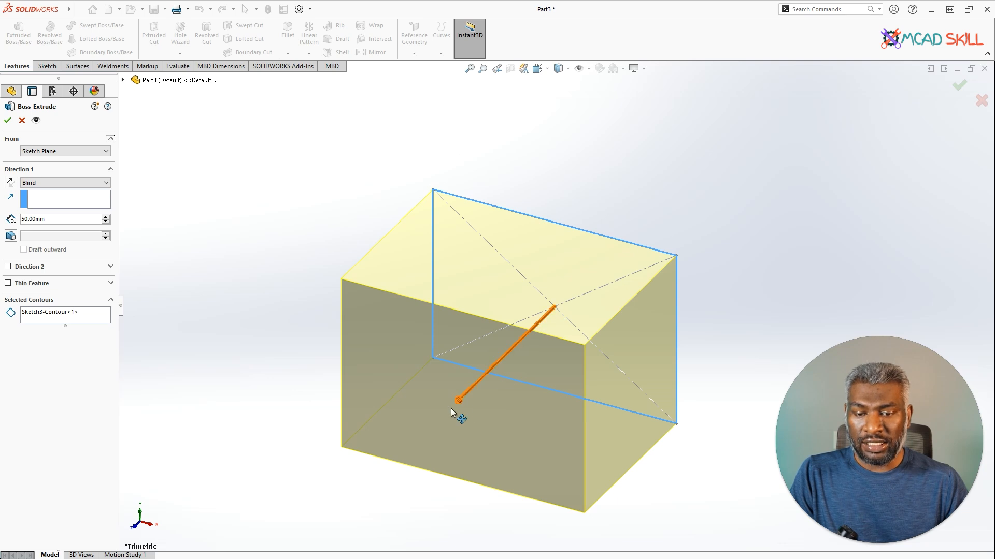
left_click_drag(458, 403, 511, 331)
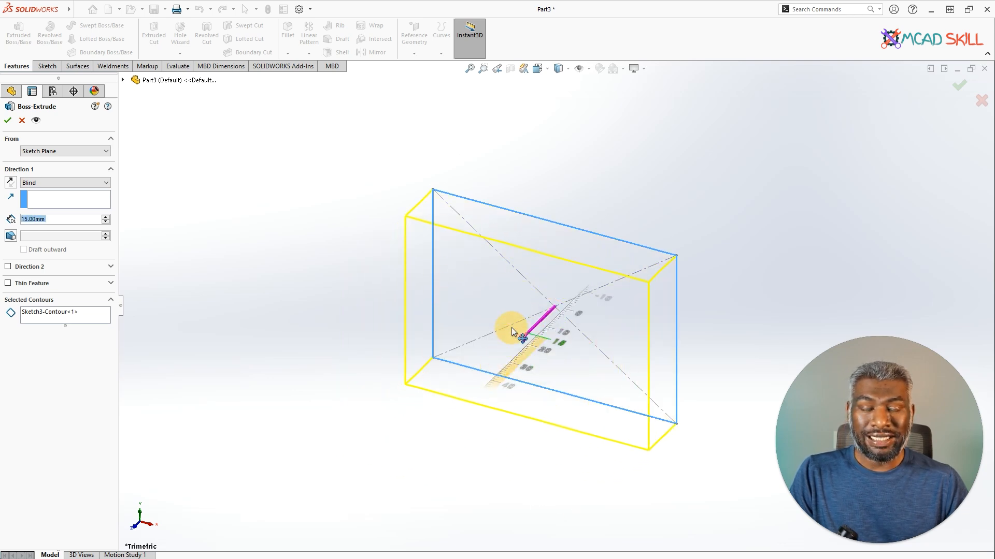
mouse_move(511, 328)
left_mouse_down()
mouse_move(525, 356)
mouse_move(497, 377)
mouse_move(552, 338)
mouse_move(480, 399)
left_mouse_up()
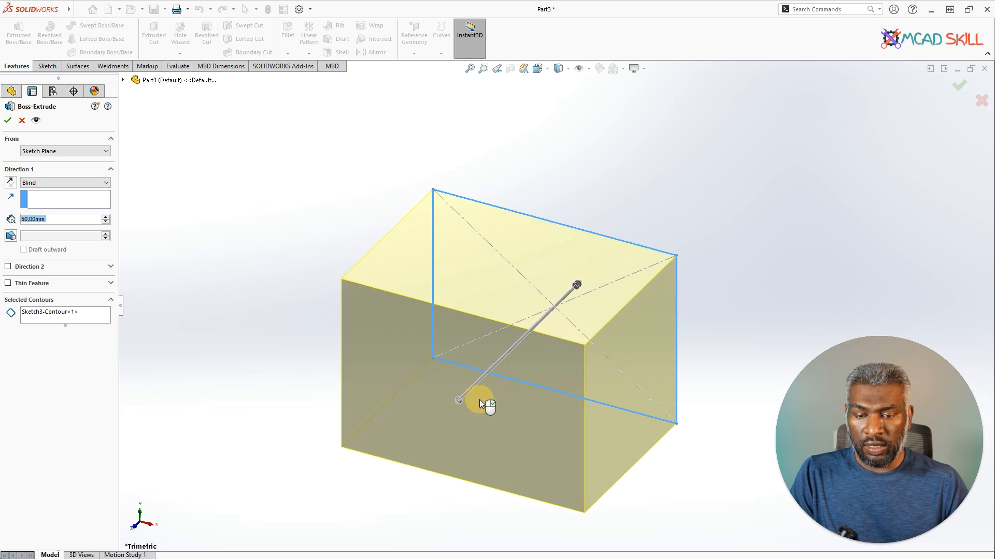
left_click(8, 120)
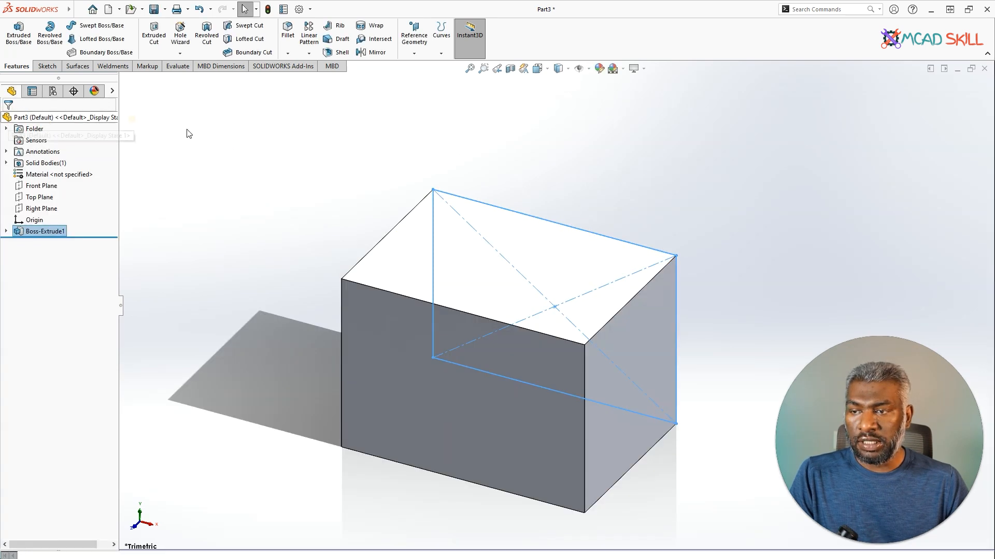
left_click(281, 163)
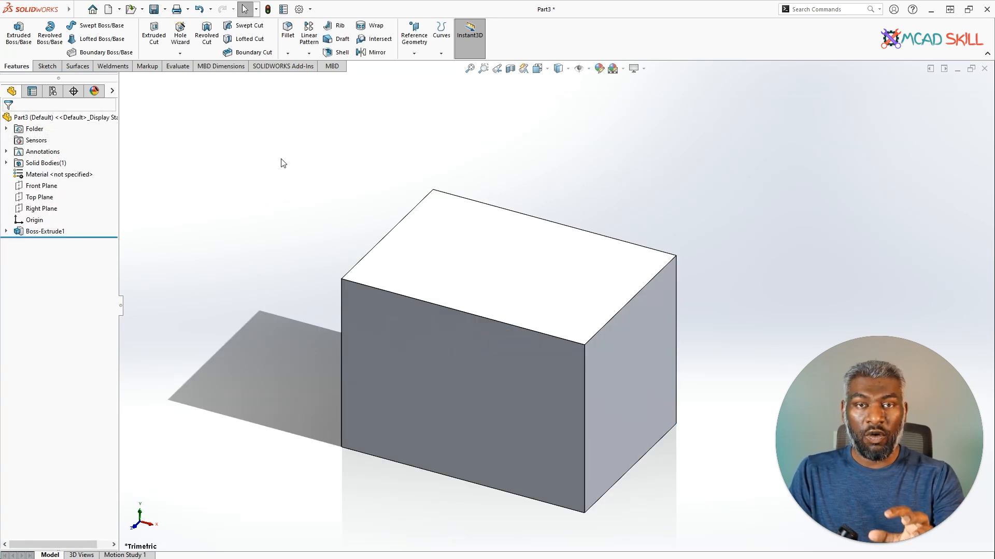
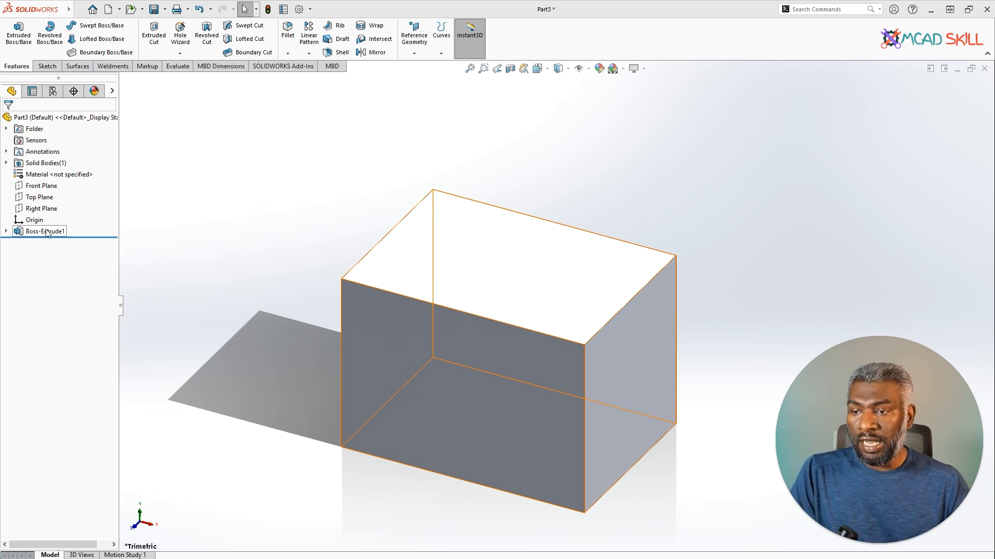
Examine the sketch nested under the block's extrude feature in the feature tree.
left_click(6, 231)
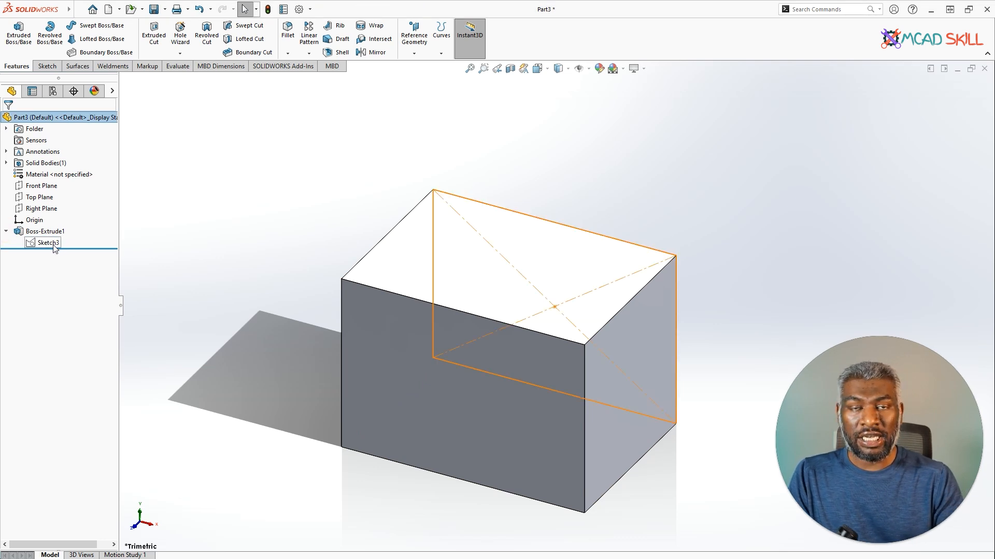
left_click(7, 231)
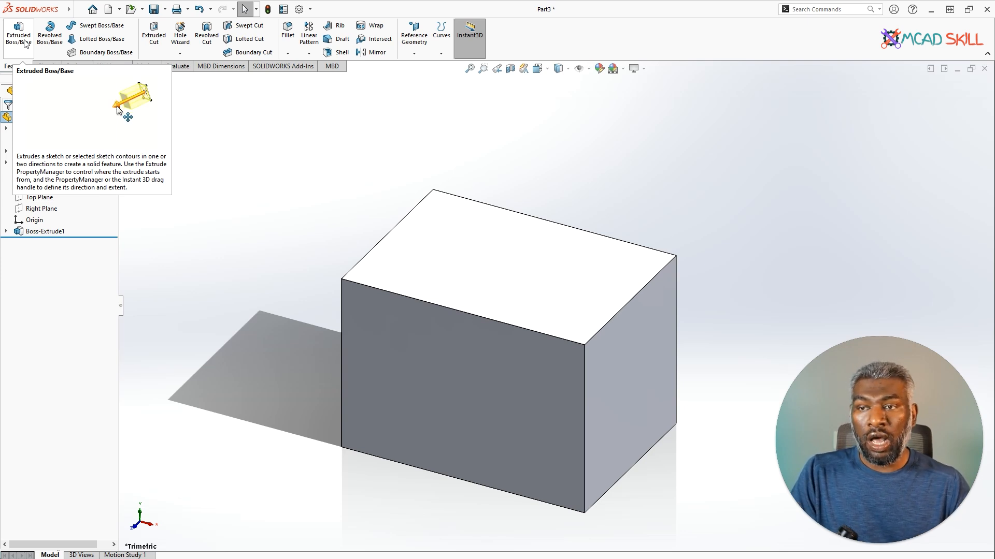
left_click(78, 9)
left_click(316, 177)
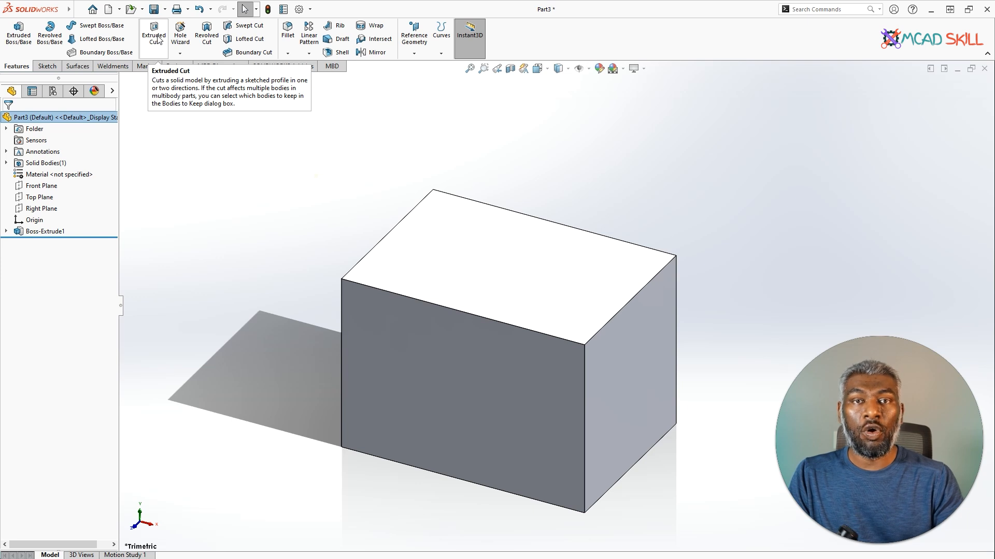
Start an Extruded Cut on the block's right face and sketch a closed four-sided profile at its upper front corner, about 31 mm wide and 28 mm high.
left_click(158, 40)
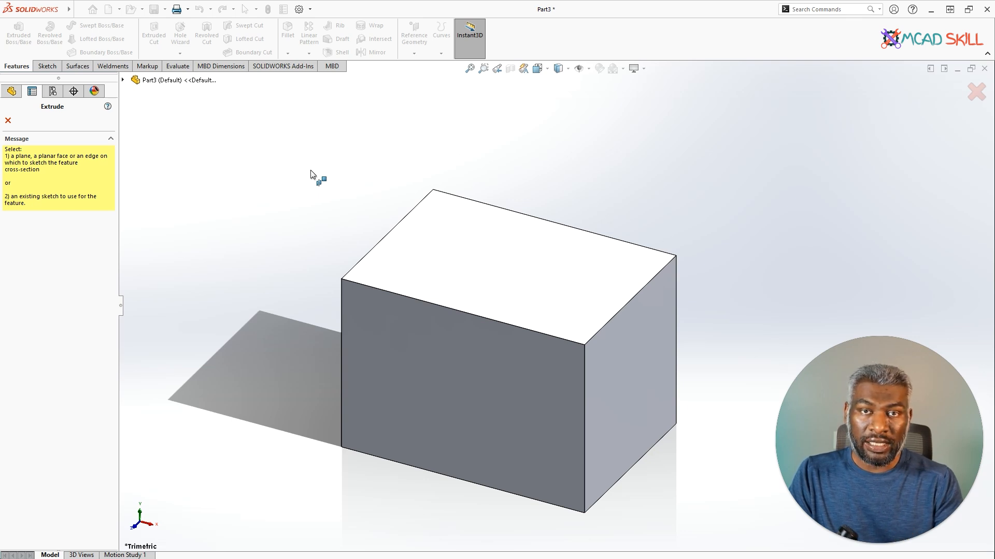
left_click(618, 355)
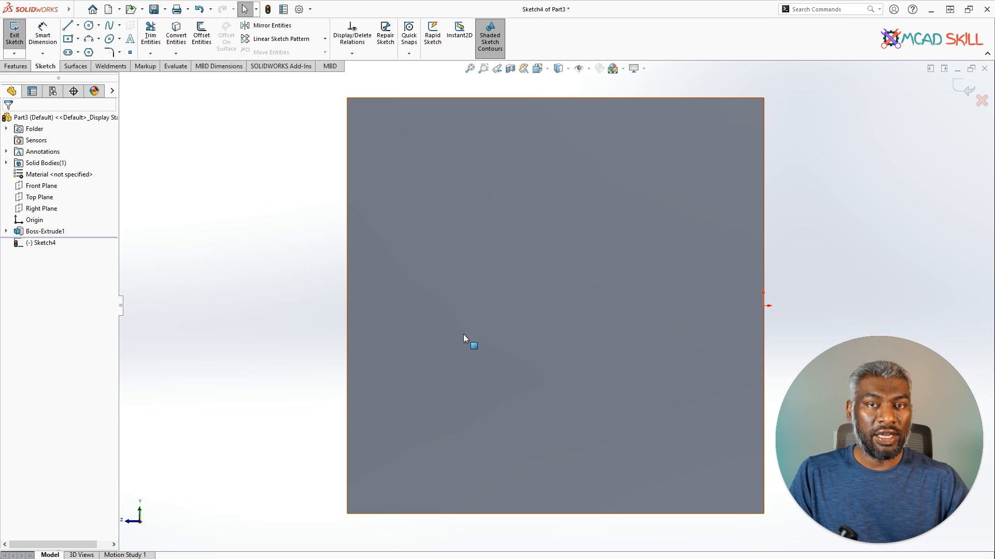
left_click(69, 26)
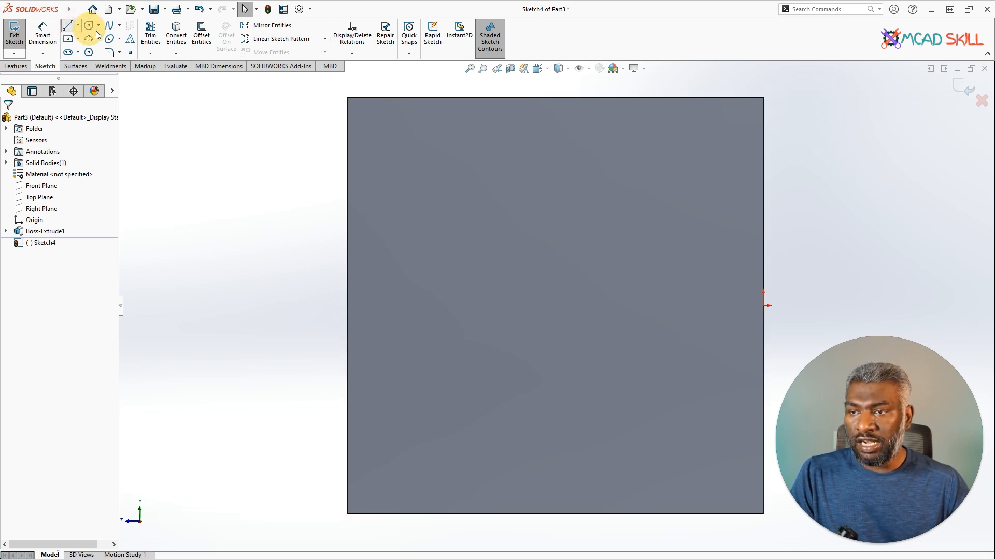
left_click(347, 98)
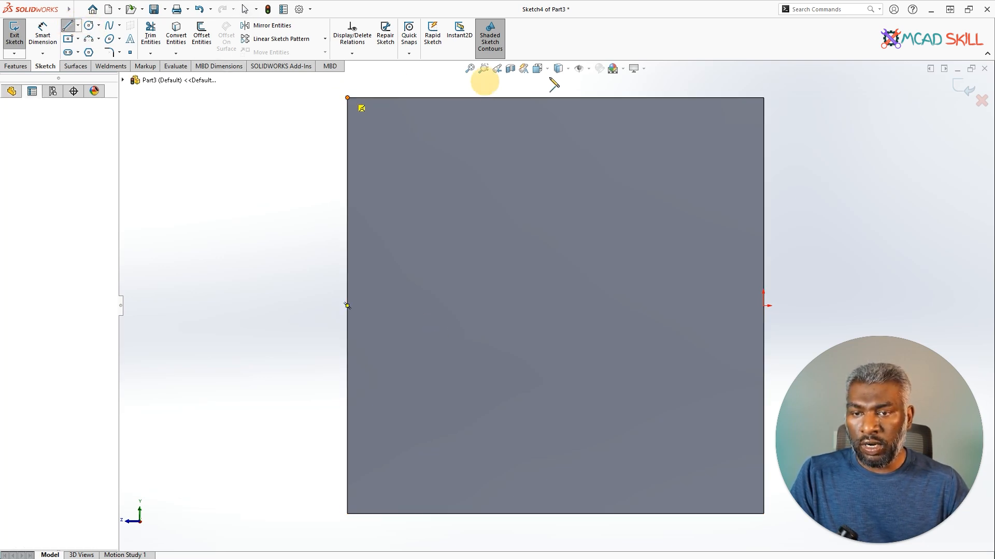
left_click(602, 98)
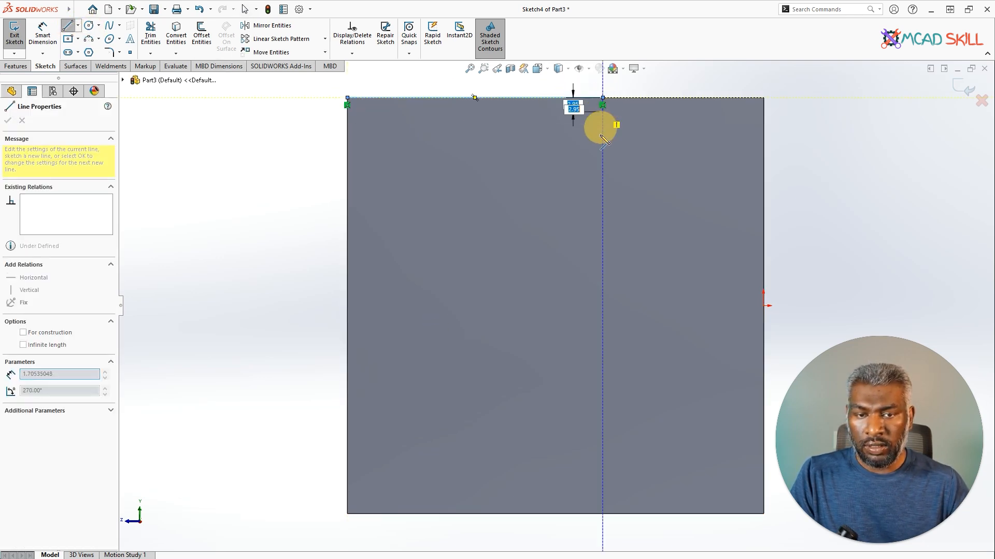
left_click(417, 330)
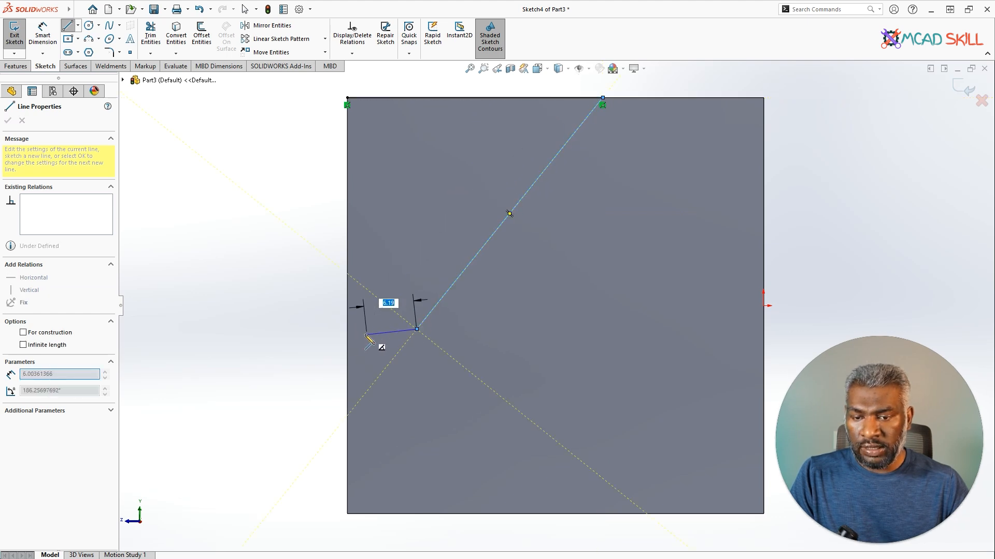
left_click(347, 330)
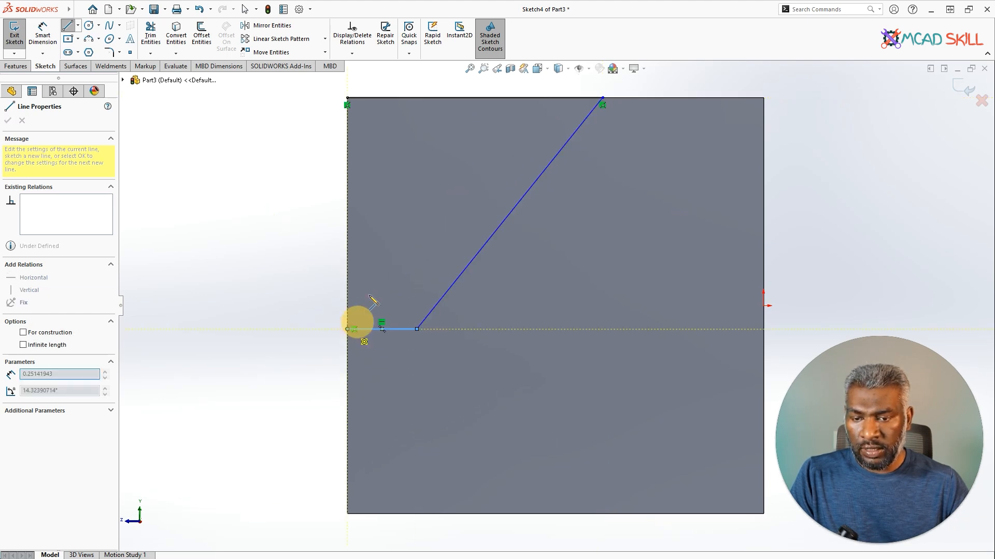
left_click(347, 97)
Dimension the vertical edge of the cut profile and set it to 25 mm.
left_click(42, 34)
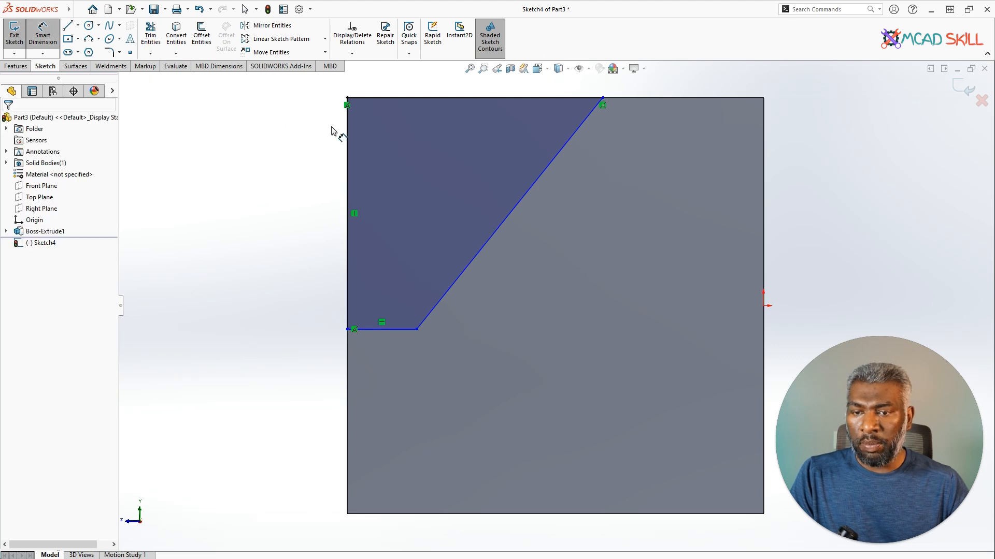
left_click(348, 153)
left_click(286, 178)
type("5")
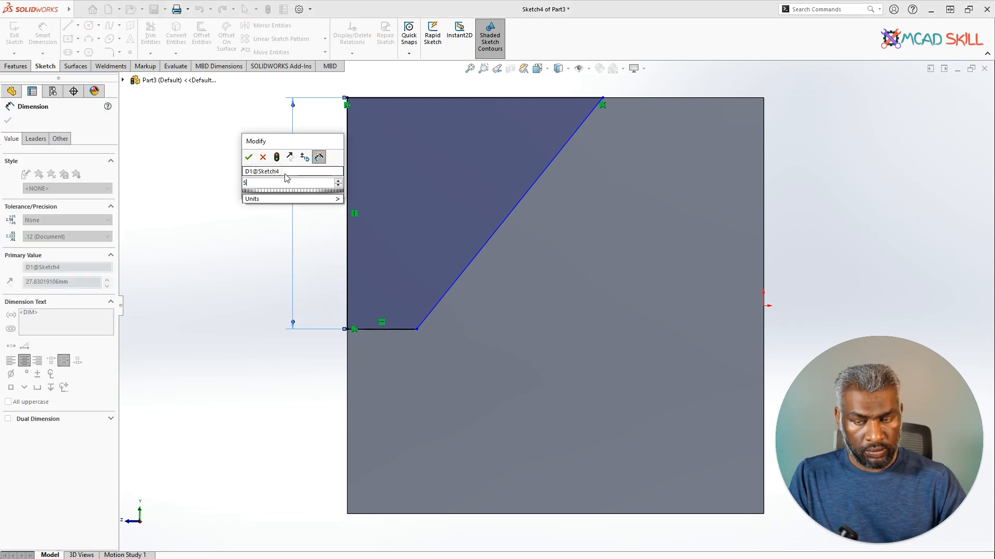
key("Return")
double_click(296, 110)
type("25")
key("Return")
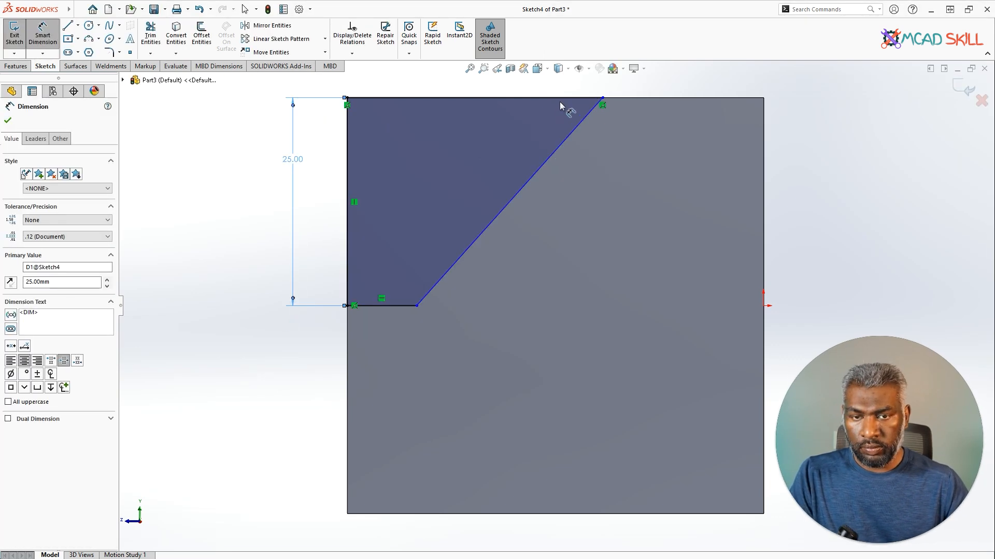
Dimension the cut profile's top edge as 30 mm and its bottom edge as 8 mm, and finish the sketch.
scroll(559, 106, "up", 2)
left_click(531, 162)
left_click(507, 134)
type("30.66038213mm")
key("Return")
left_click(443, 306)
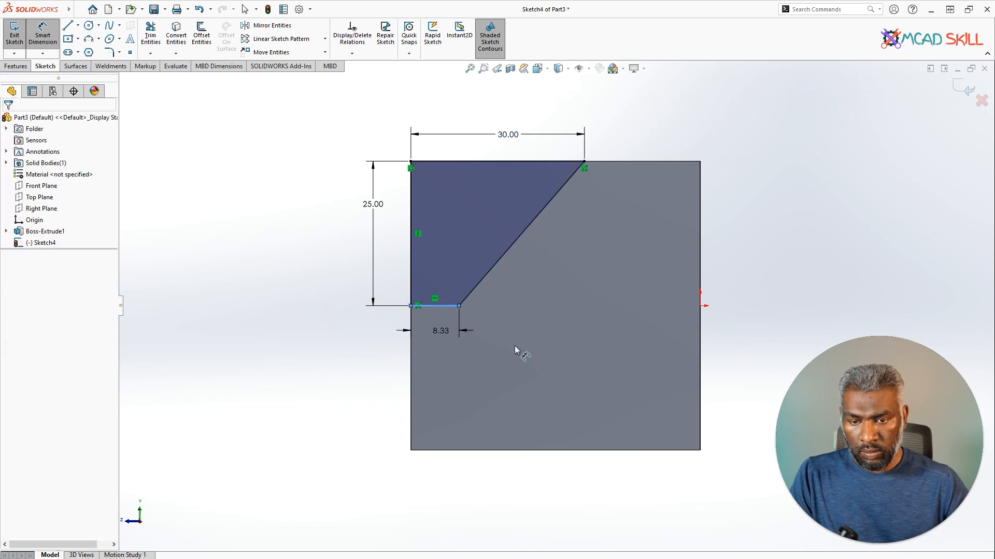
left_click(516, 351)
type("8")
key("Return")
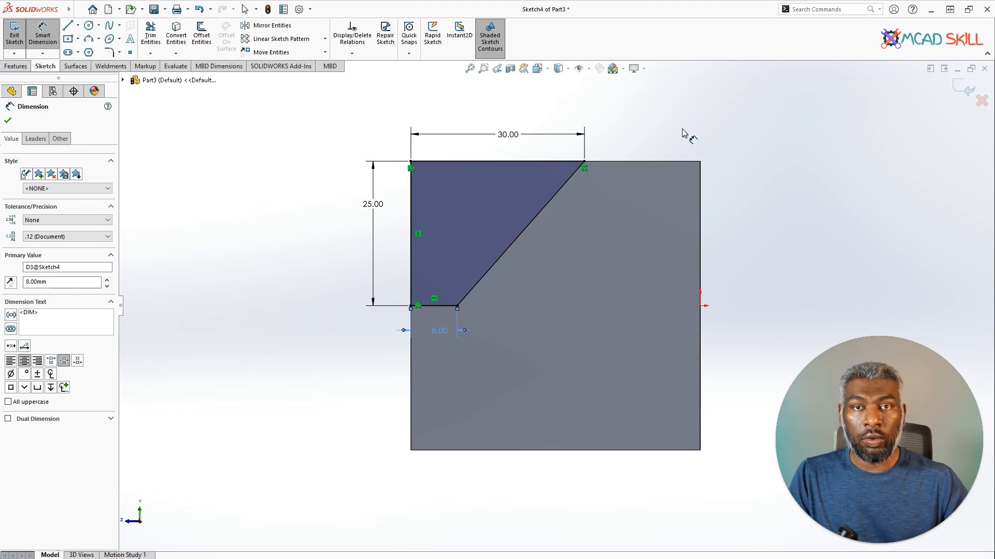
left_click(959, 86)
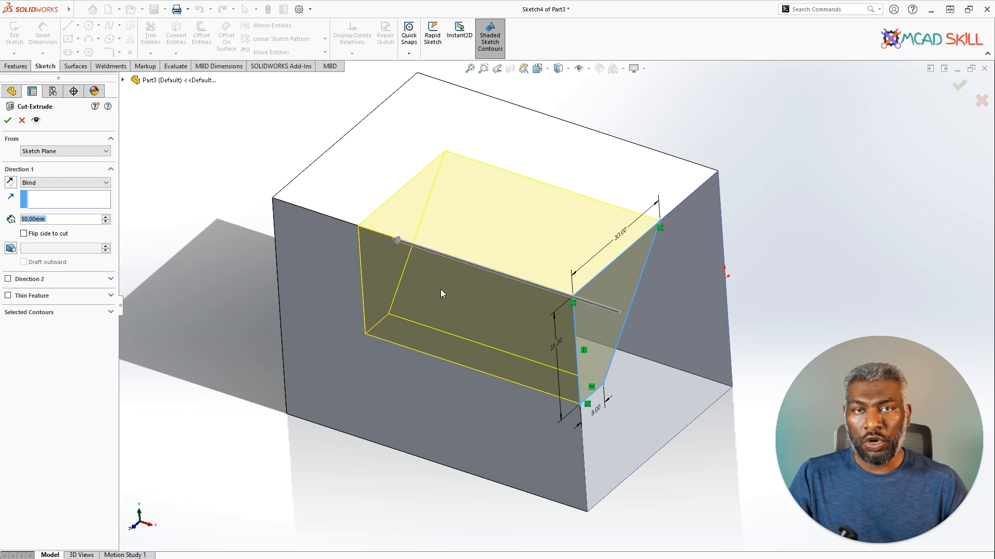
Set the blind cut depth to 40 mm and complete the Extruded Cut.
mouse_move(398, 240)
left_mouse_down()
mouse_move(449, 262)
mouse_move(450, 247)
left_mouse_up()
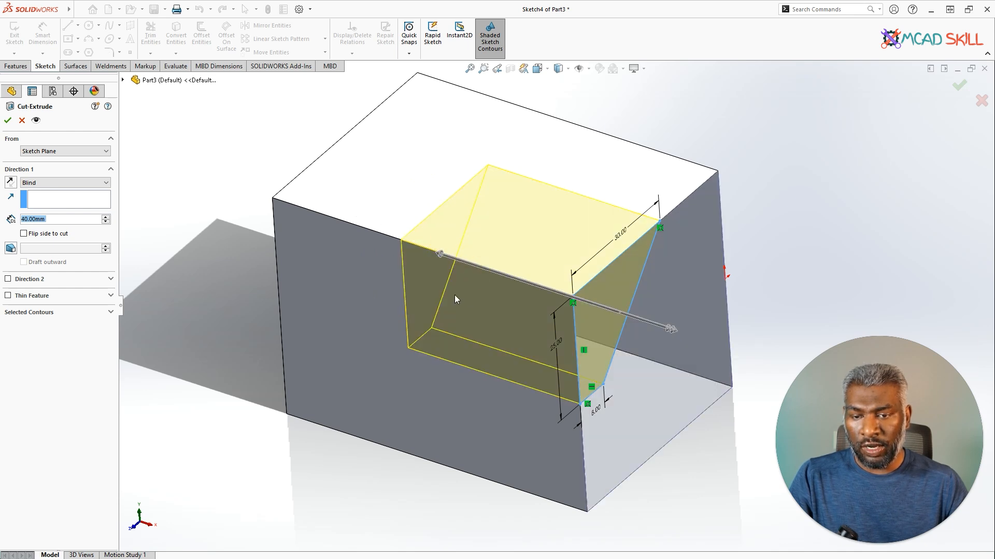
left_click(7, 121)
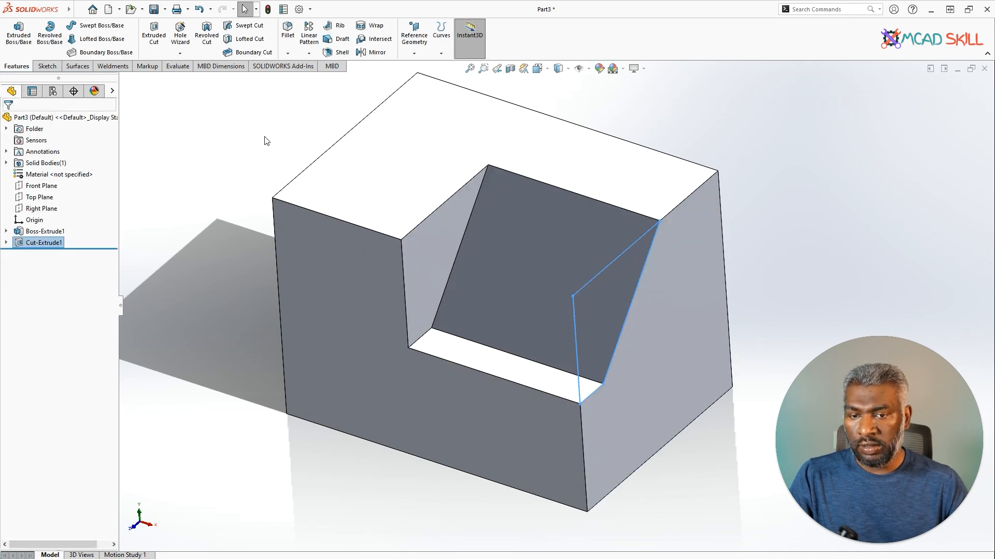
mouse_move(742, 254)
middle_mouse_down()
mouse_move(738, 273)
mouse_move(575, 265)
mouse_move(729, 251)
middle_mouse_up()
key("ctrl+7")
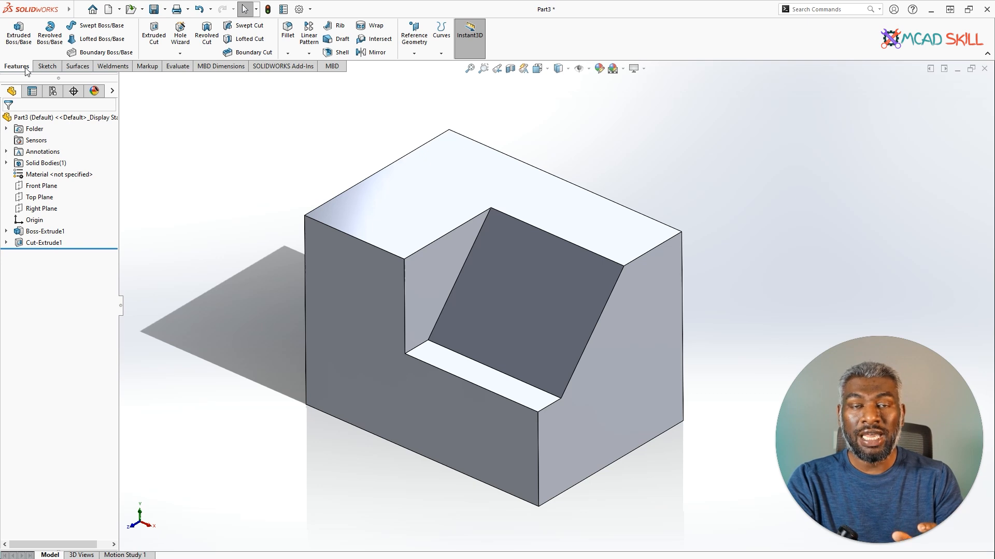
Review the block's boss extrude and cut features in the feature tree.
left_click(44, 231)
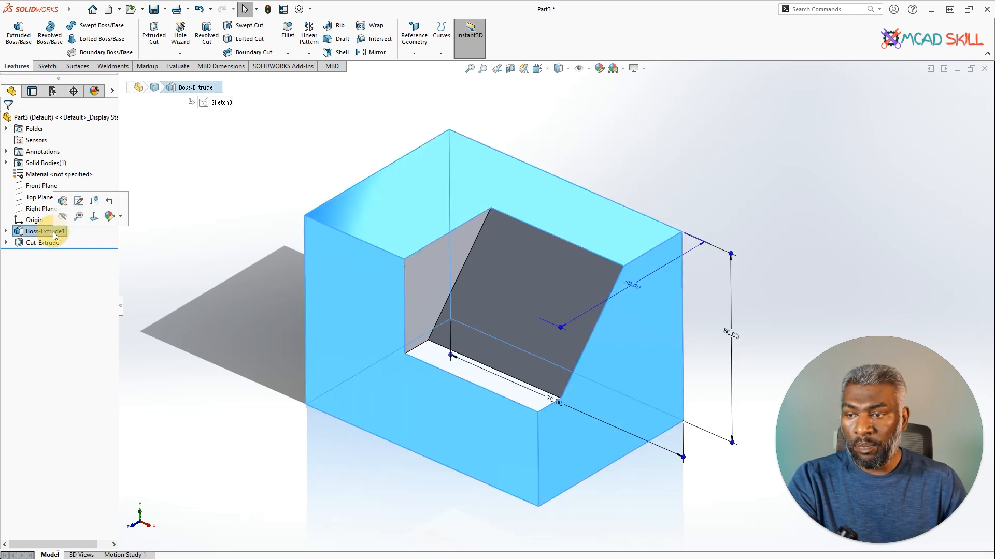
left_click(71, 243)
left_click(198, 214)
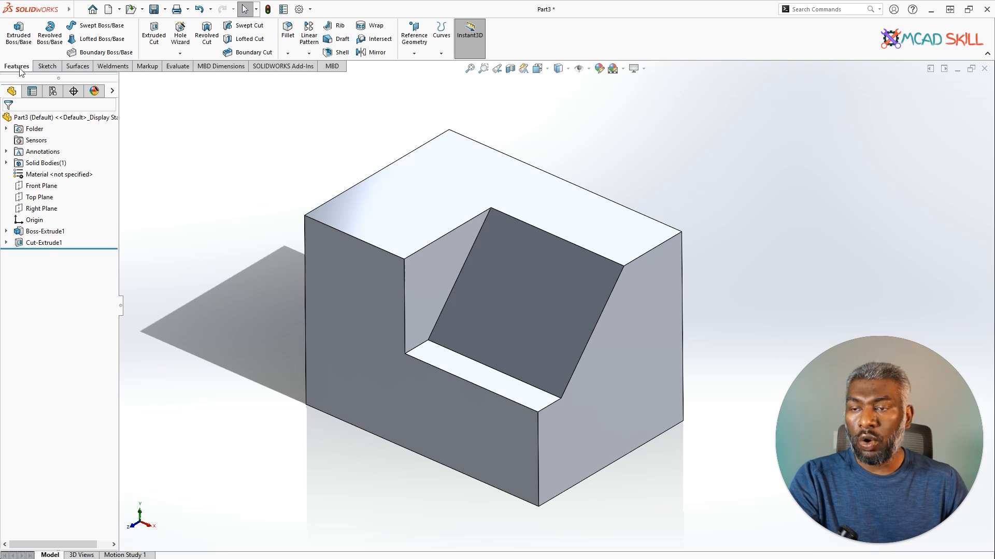
Fillet the two vertical edges at the block's uncut end with a 5 mm radius.
left_click(292, 29)
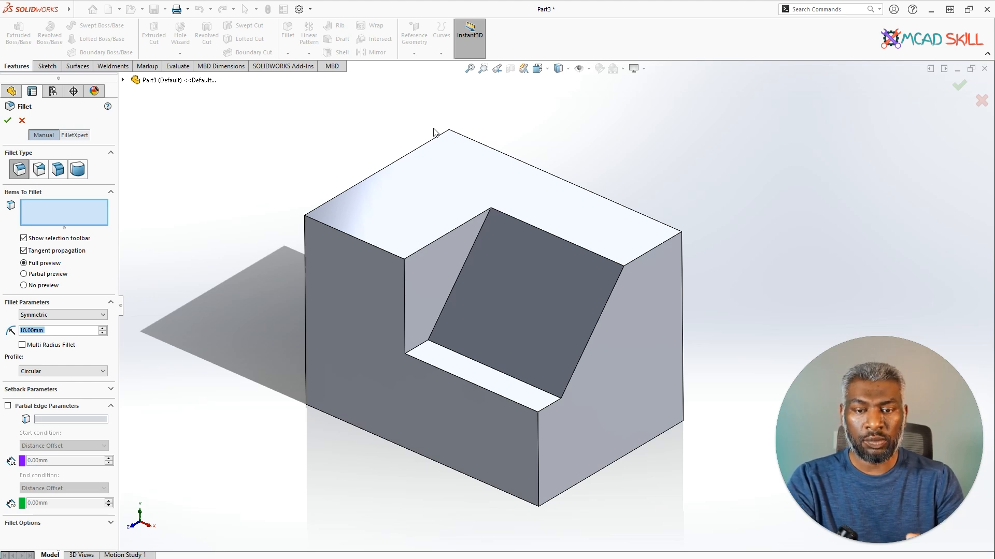
middle_click_drag(620, 208, 464, 307)
left_click(451, 327)
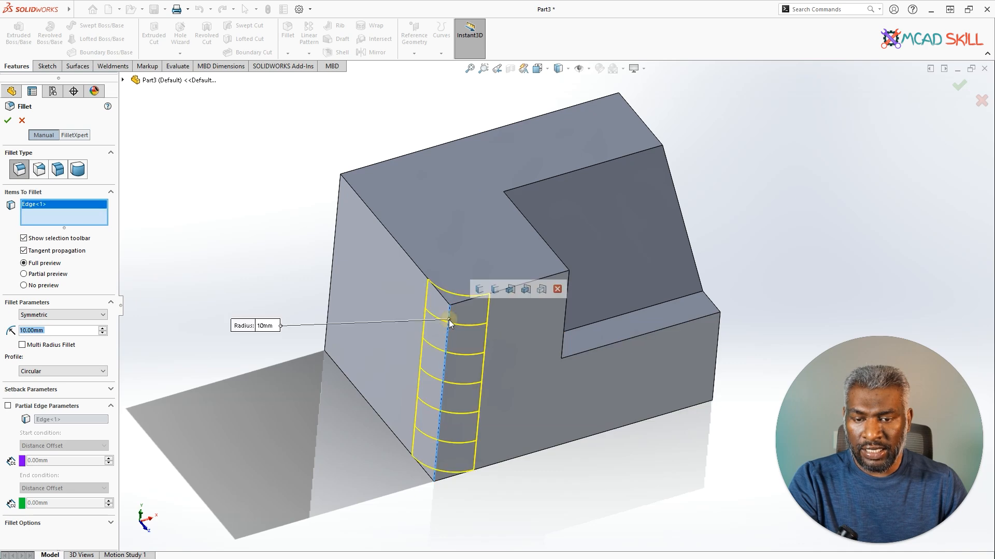
left_click(335, 238)
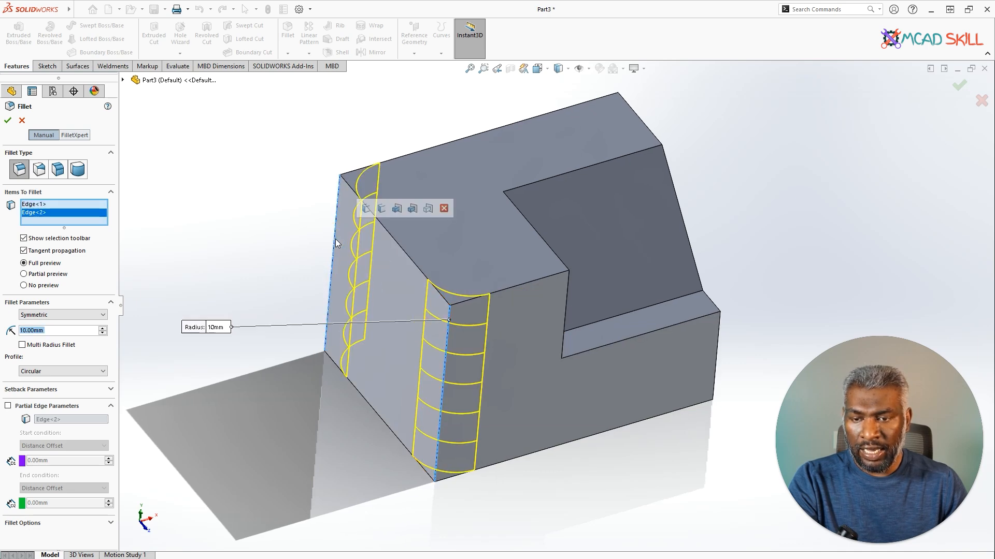
middle_click_drag(451, 351, 358, 266)
middle_click_drag(456, 148, 472, 131)
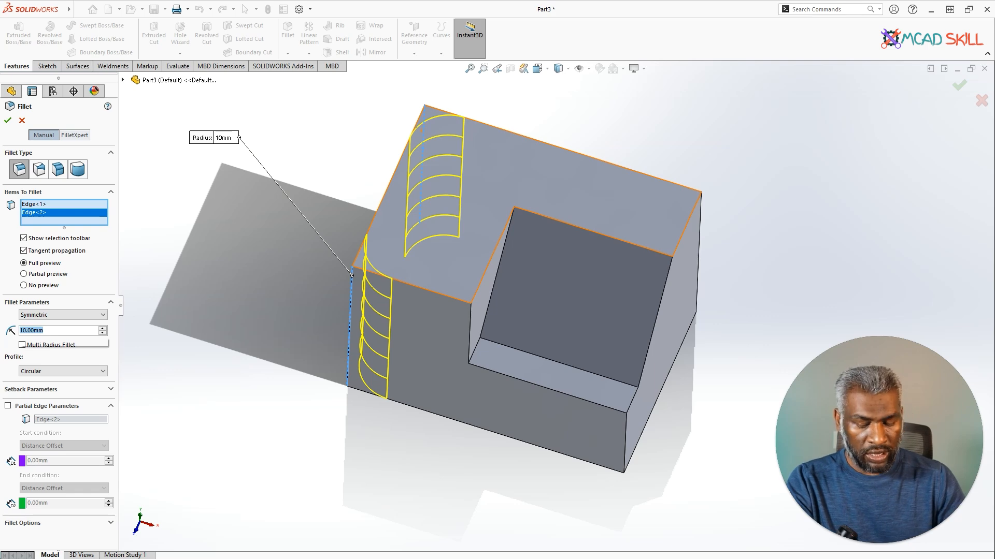
type("5")
key("Return")
middle_click_drag(326, 272, 328, 326)
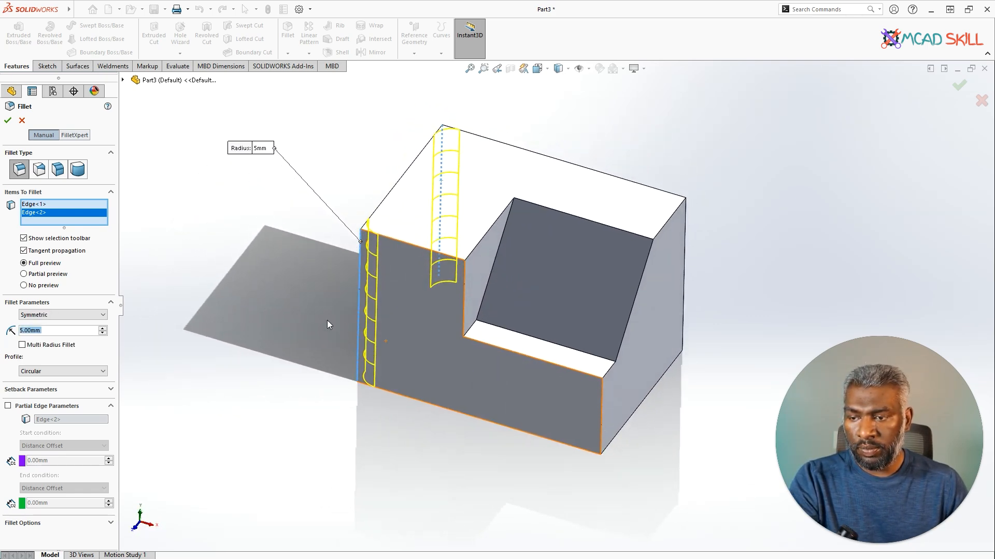
left_click(8, 121)
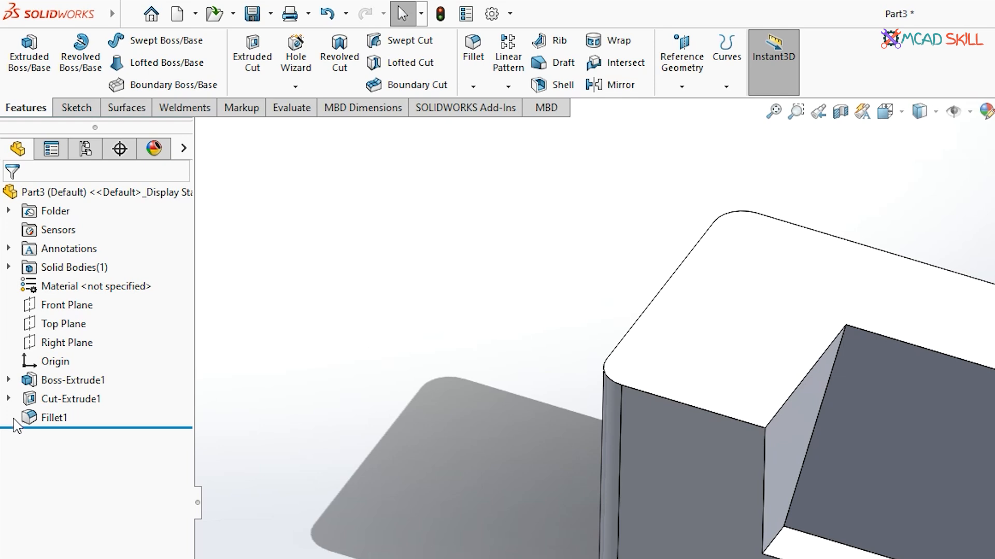
Examine the sketches nested under the boss extrude and the cut feature in the feature tree.
left_click(8, 399)
left_click(8, 379)
left_click(73, 399)
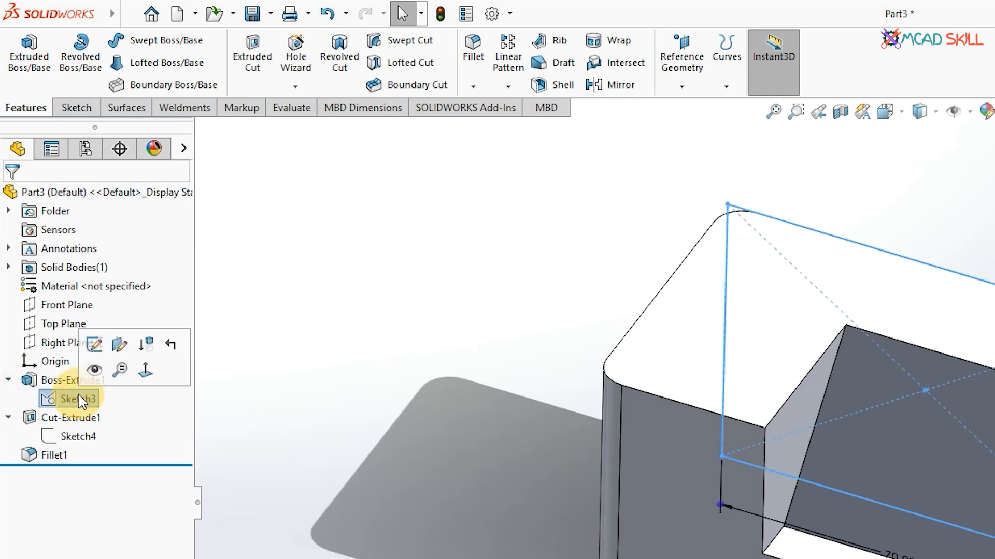
left_click(72, 437)
left_click(8, 380)
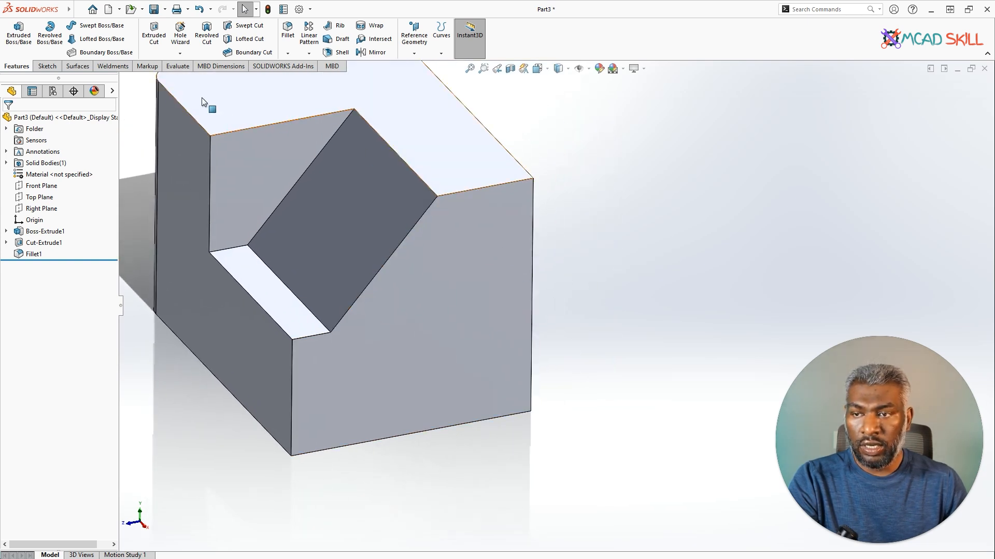
Start a new sketch on the block's right end face, where the cut profile opens.
left_click(49, 68)
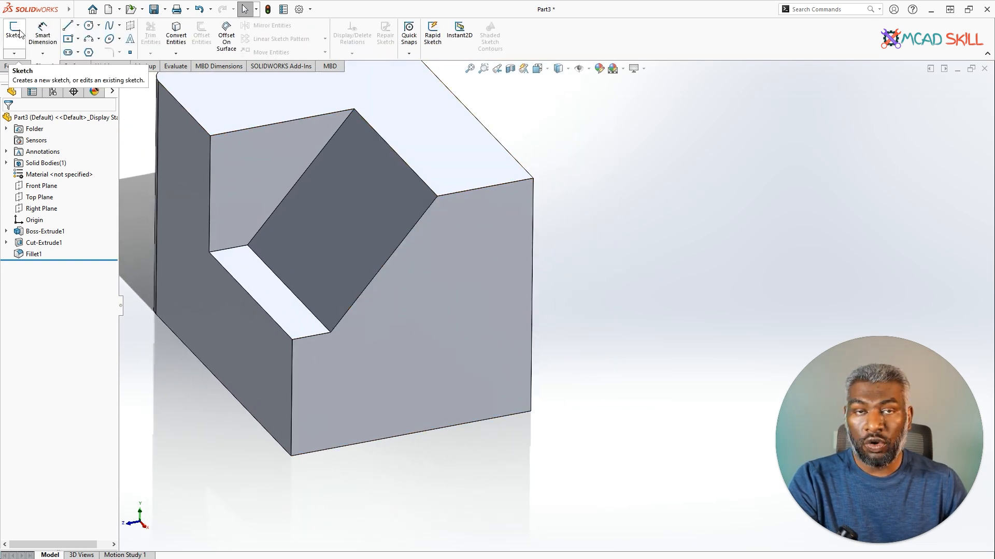
left_click(20, 34)
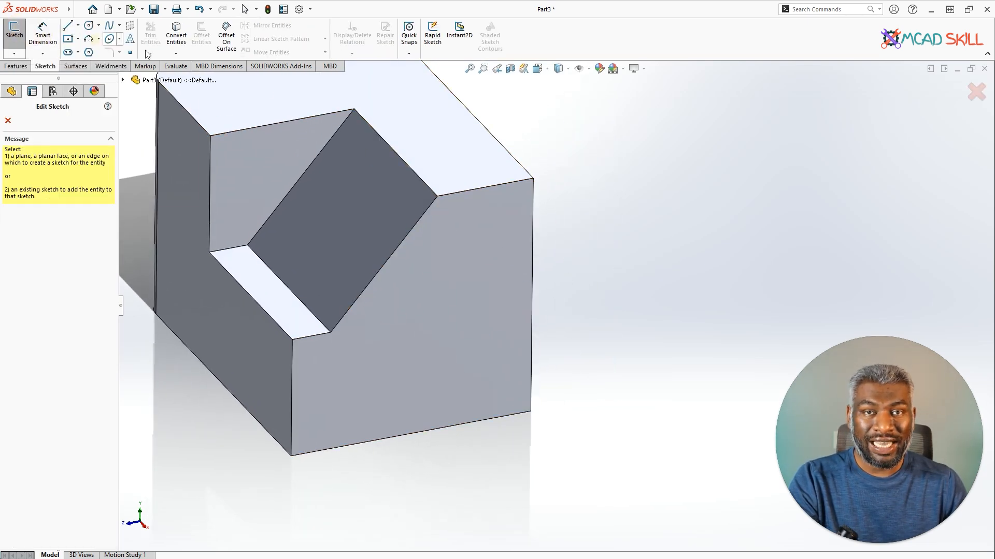
left_click(497, 255)
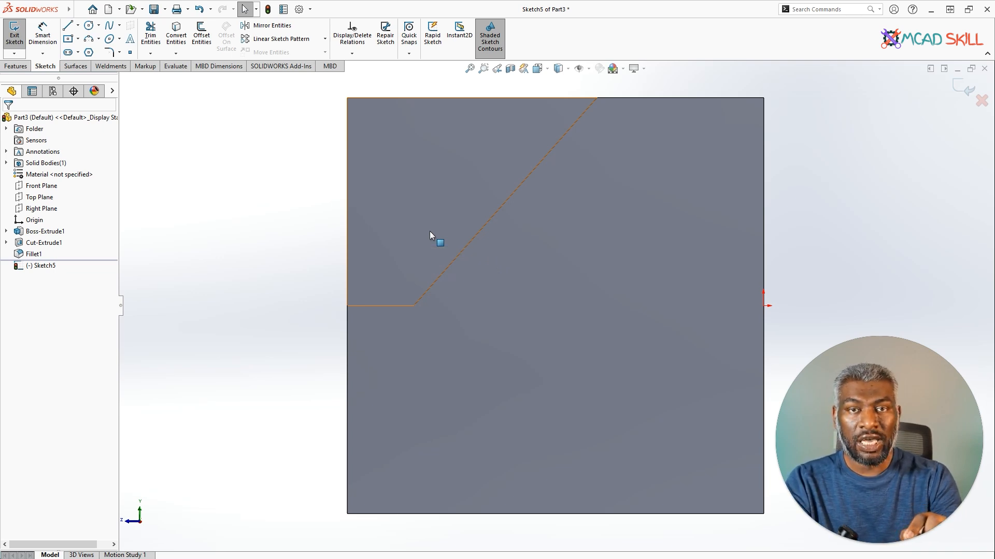
key("z")
key("z")
key("z")
scroll(397, 223, "up", 2)
scroll(870, 388, "down", 2)
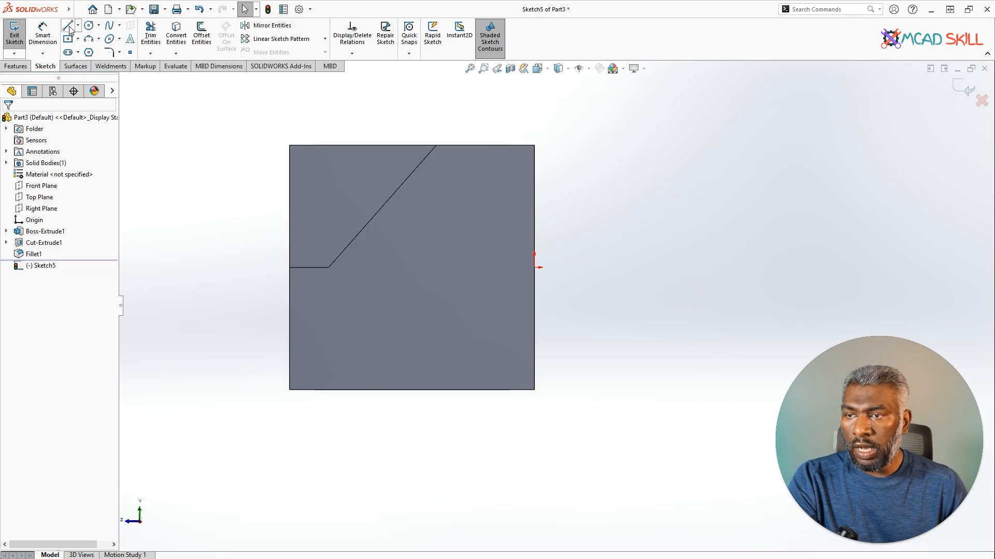
Sketch a line about 14 mm long outward from the lower rear corner, an arc upward, and a line back to the upper rear corner.
left_click(68, 25)
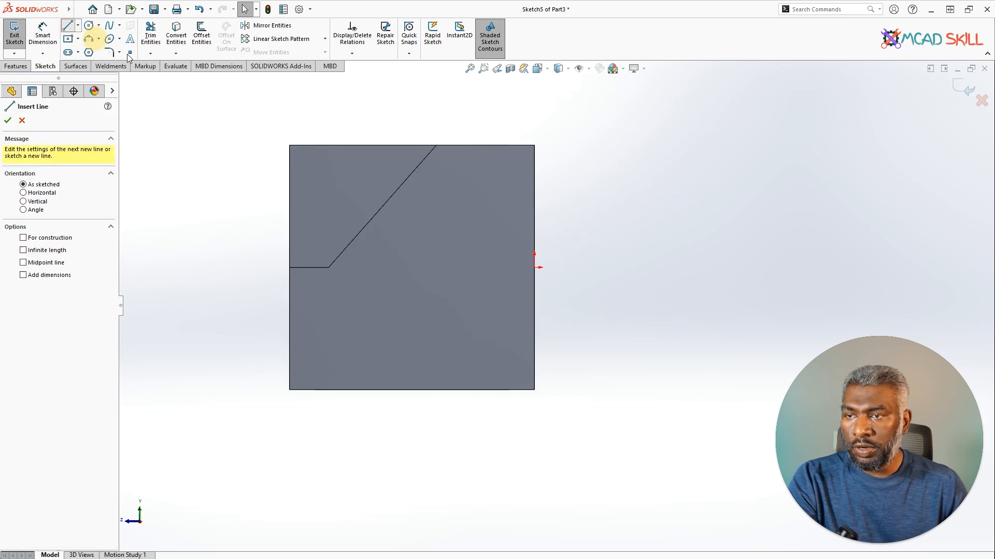
left_click(534, 390)
left_click(601, 389)
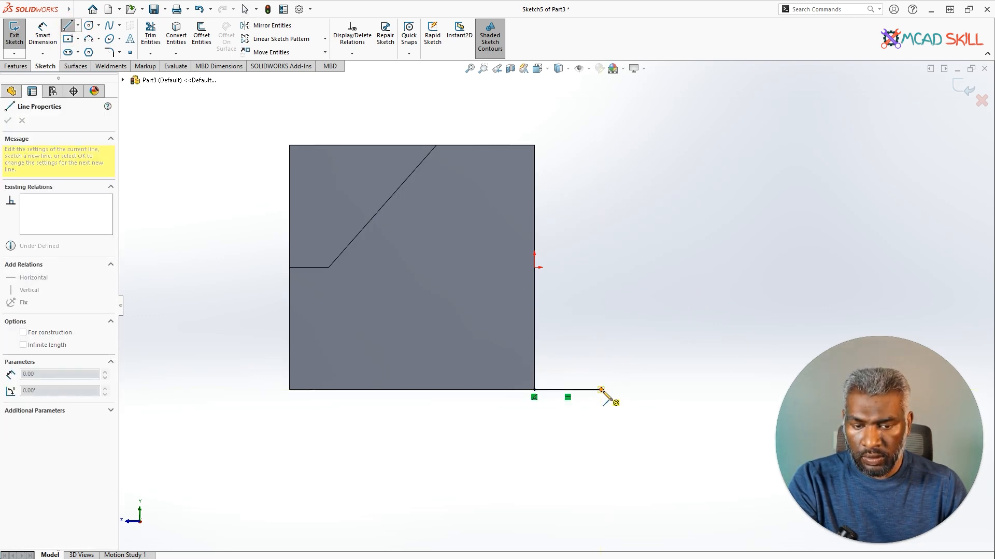
key("a")
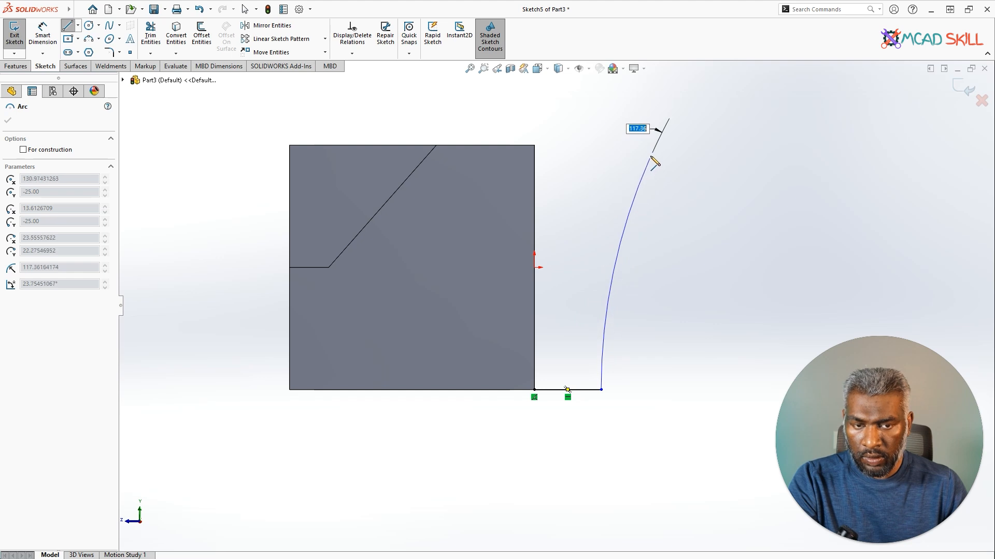
left_click(653, 147)
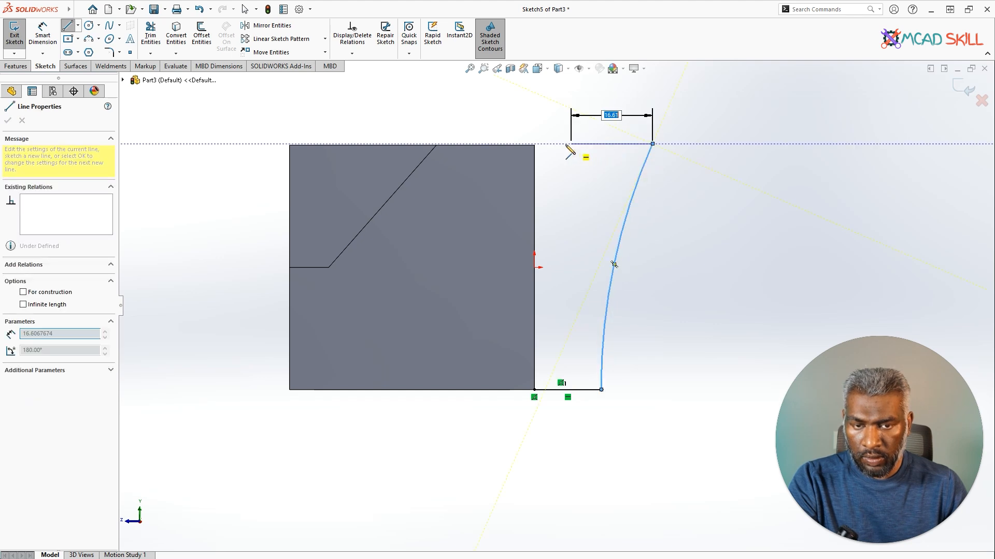
scroll(544, 153, "down", 3)
left_click(537, 174)
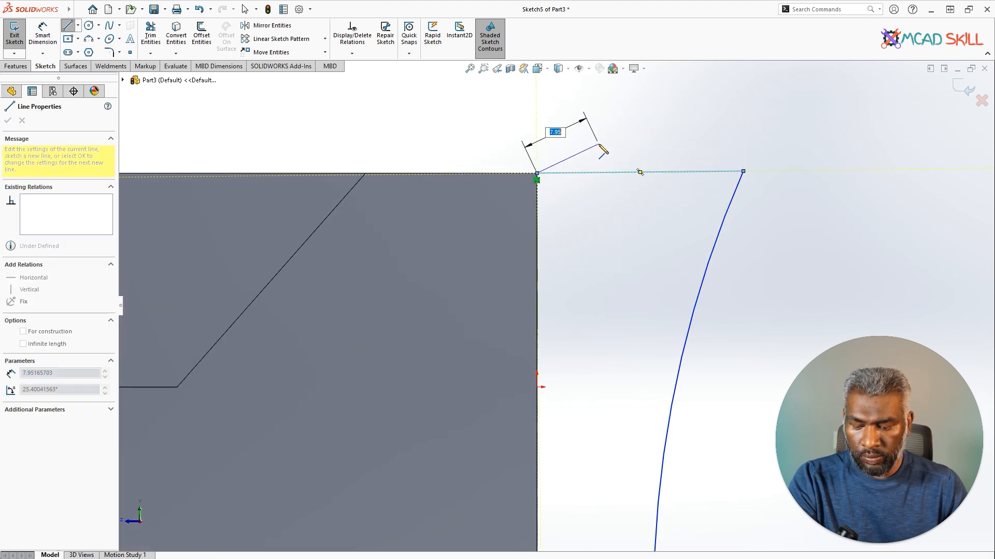
key("Escape")
scroll(557, 147, "up", 2)
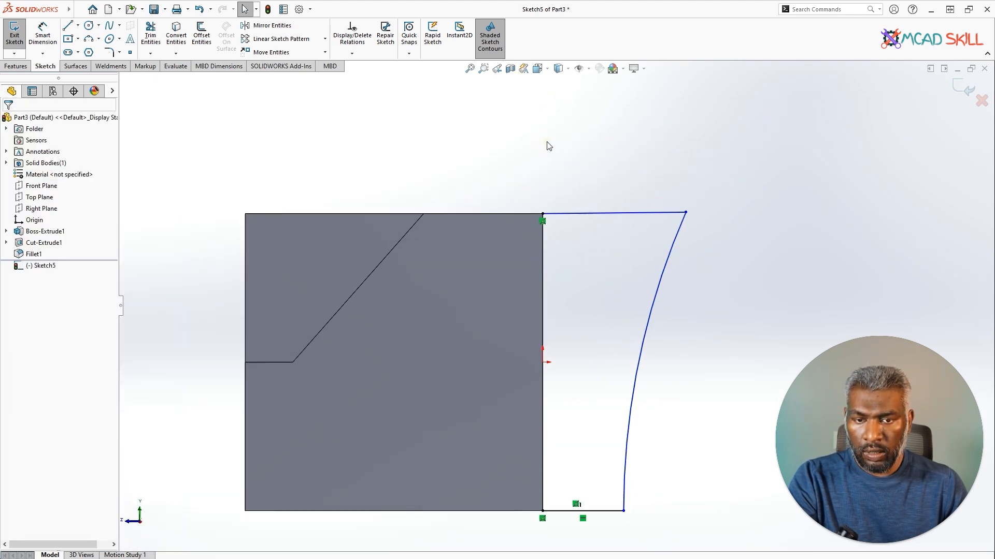
Add a Horizontal relation to the top line of the new profile.
left_click(601, 213)
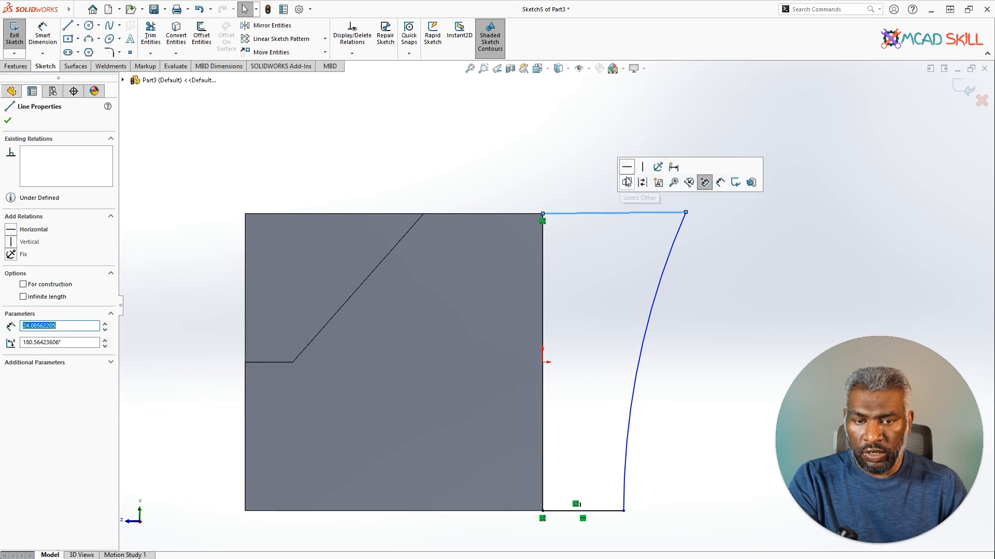
left_click(628, 170)
left_click(581, 145)
scroll(620, 297, "up", 3)
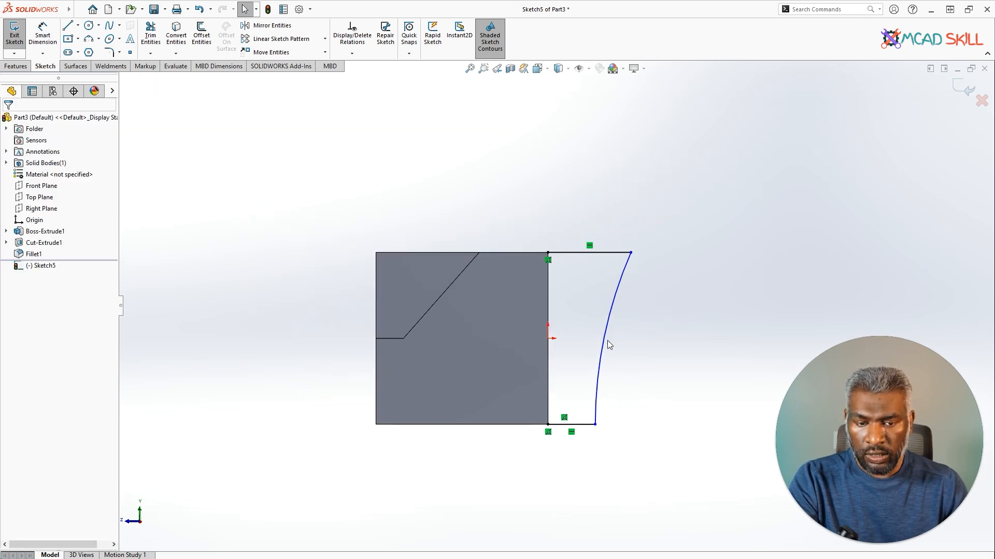
Dimension the profile's bottom line as 10 mm and its top line as 20 mm.
scroll(607, 340, "down", 3)
left_click(43, 34)
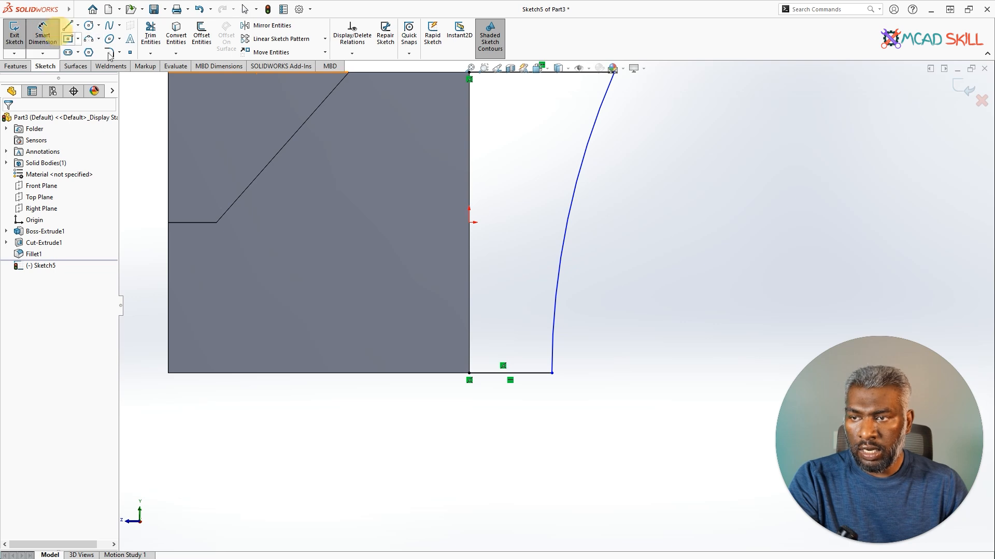
left_click(507, 374)
left_click(648, 421)
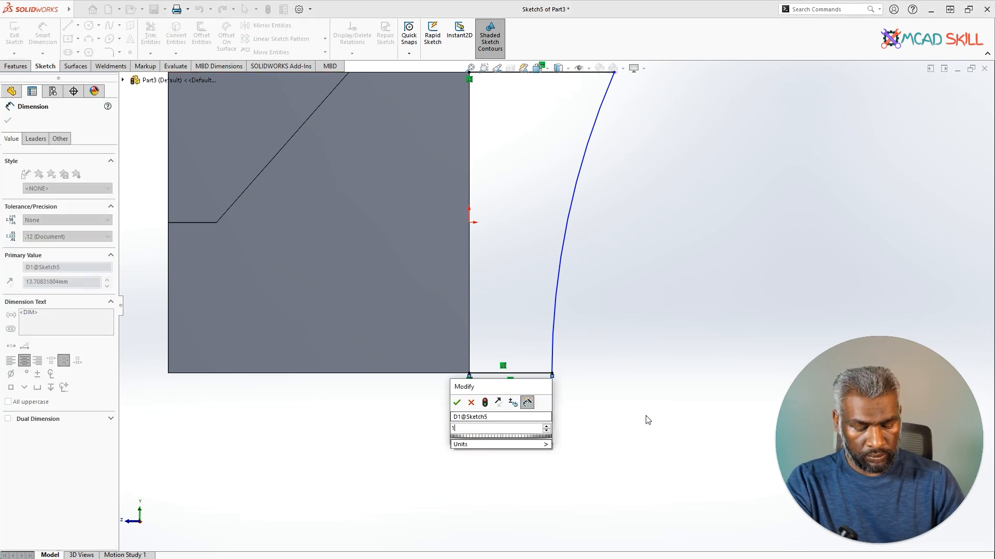
type("10")
key("Return")
scroll(599, 350, "up", 2)
left_click(561, 111)
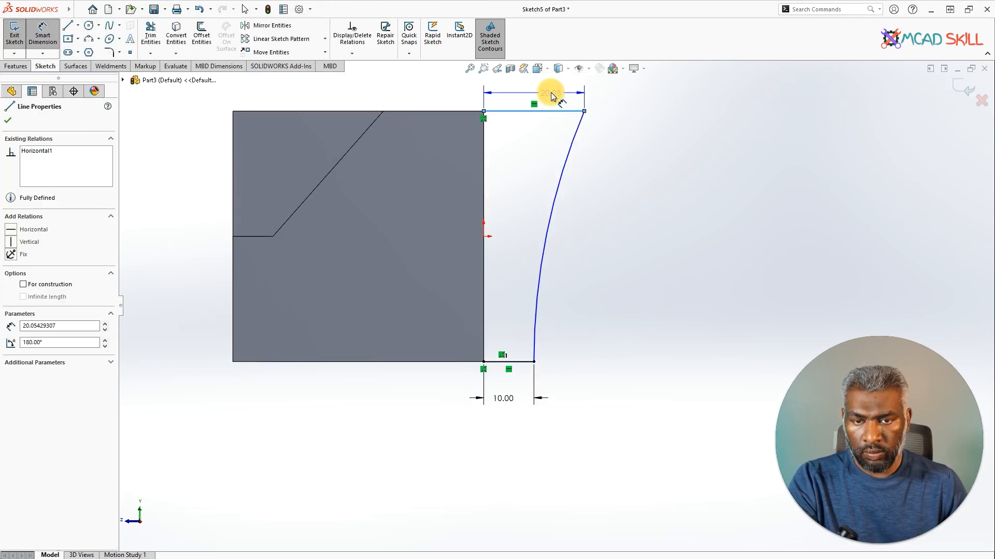
left_click(642, 100)
type("20")
key("Return")
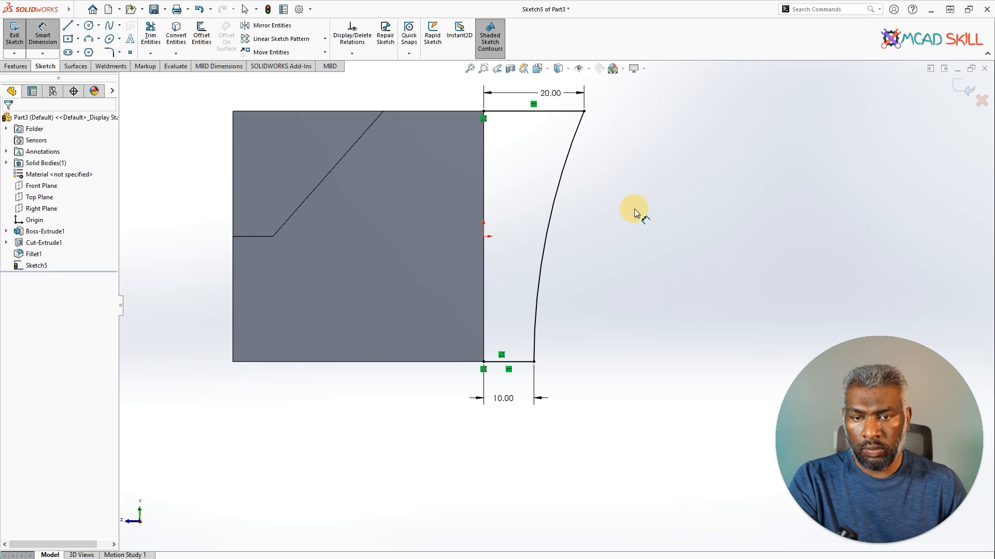
Change the dimension of the profile's bottom line to 5 mm.
left_click(505, 398)
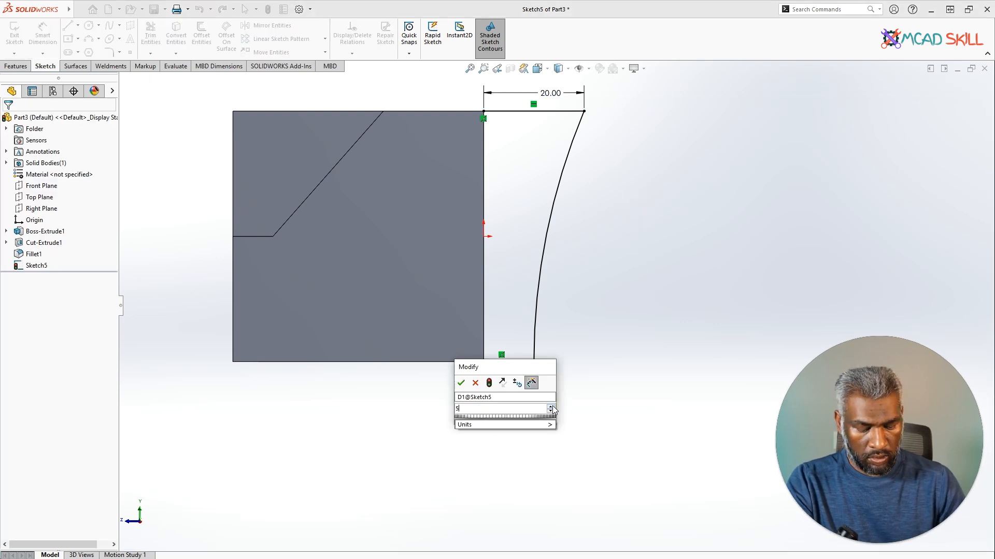
key("Return")
left_click(588, 289)
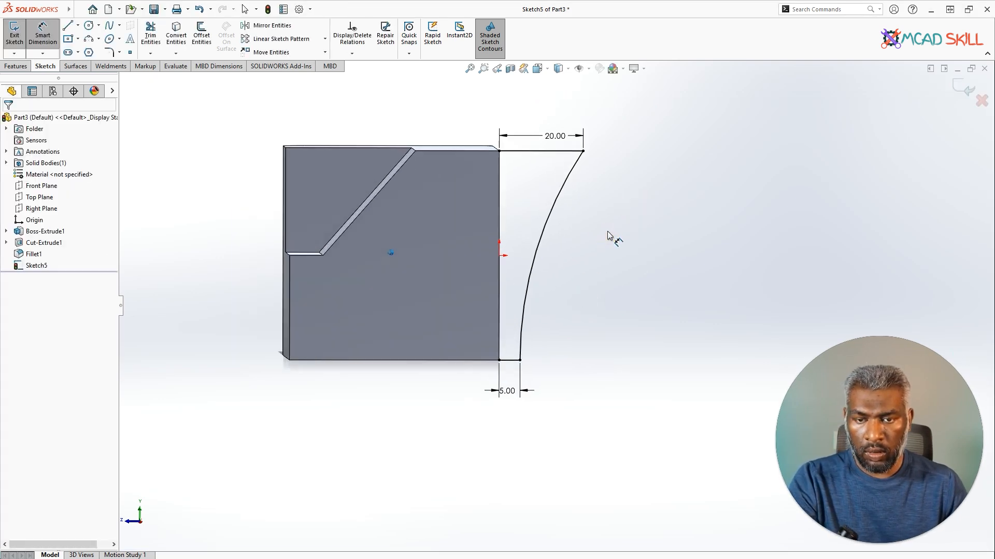
middle_click_drag(607, 236, 600, 277)
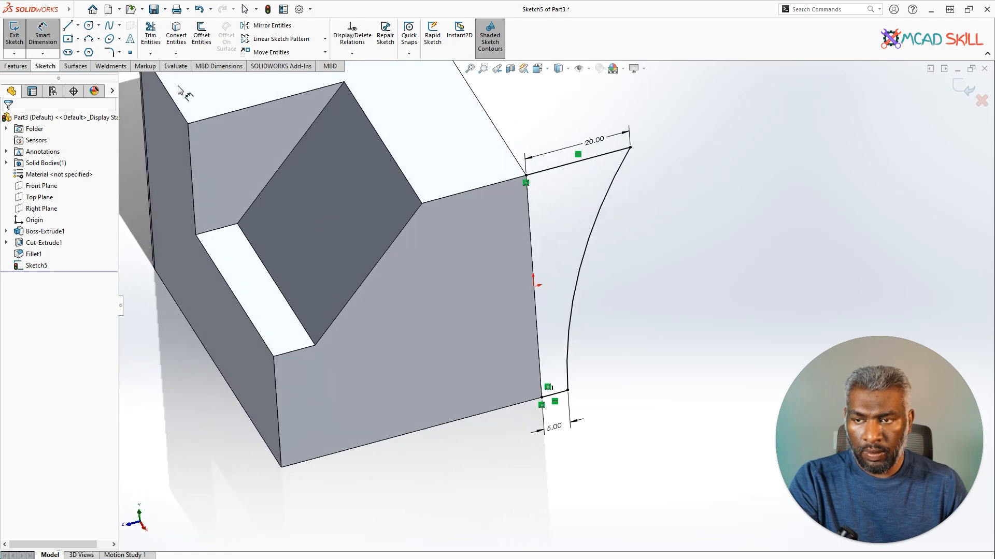
Close the profile with a vertical line along the block's rear edge, joining the inner ends of the top and bottom lines.
left_click(69, 27)
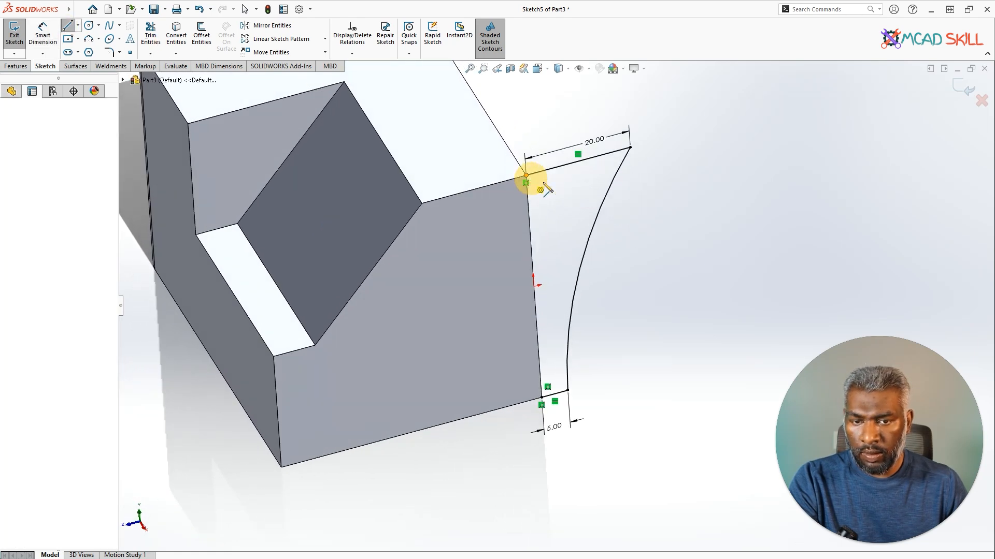
left_click(526, 177)
left_click(542, 398)
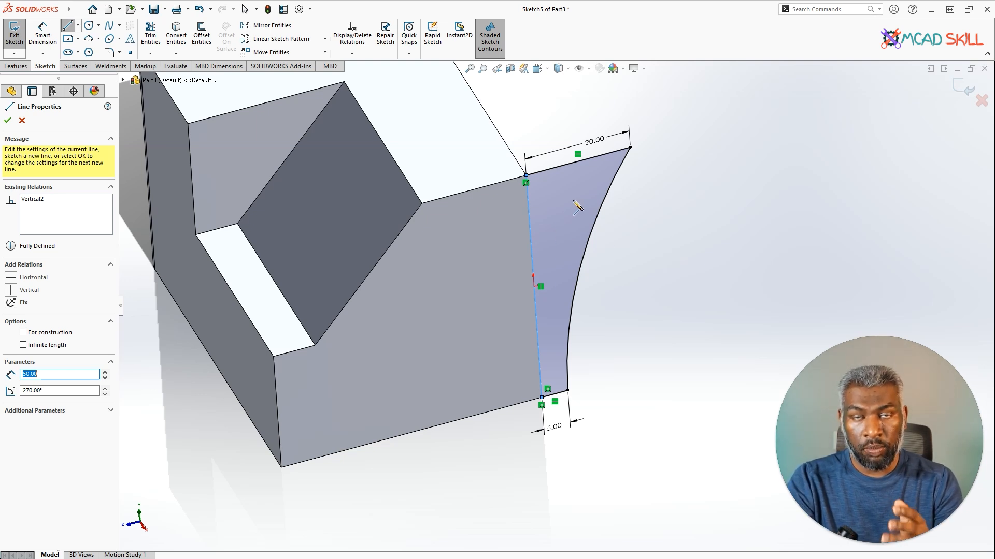
left_click(6, 125)
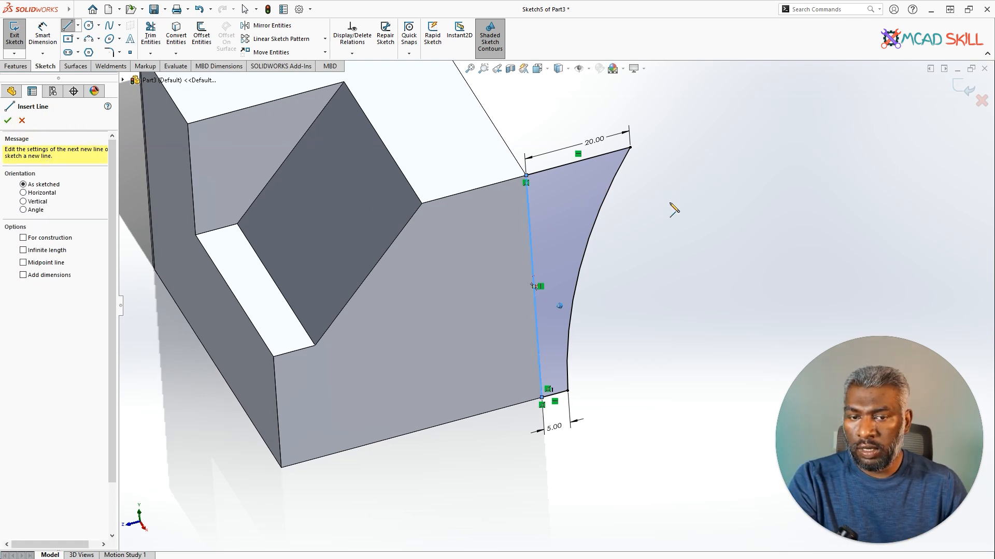
Finish the profile sketch and start a Revolved Boss/Base of it about the profile's 20 mm top line.
scroll(670, 206, "up", 2)
middle_click_drag(671, 207, 710, 171)
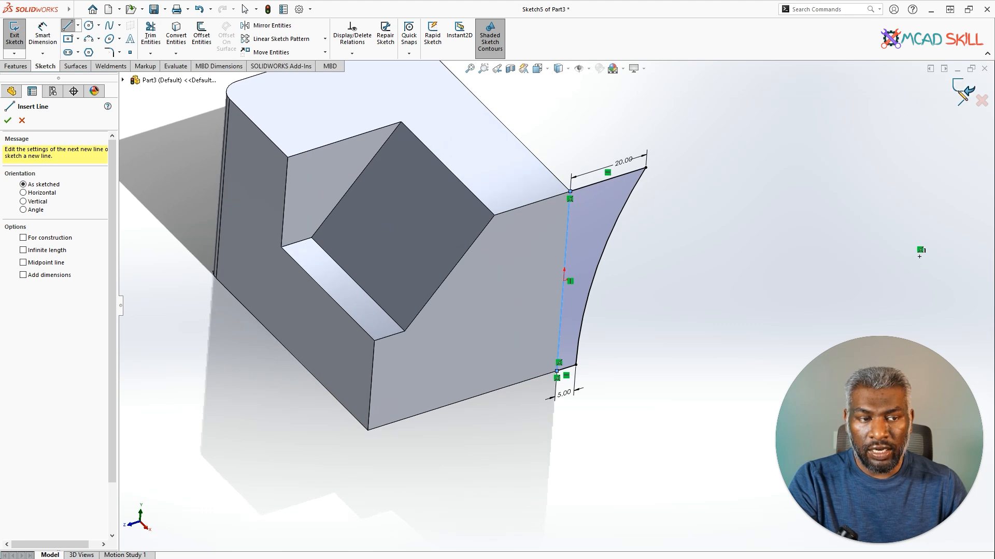
left_click(964, 89)
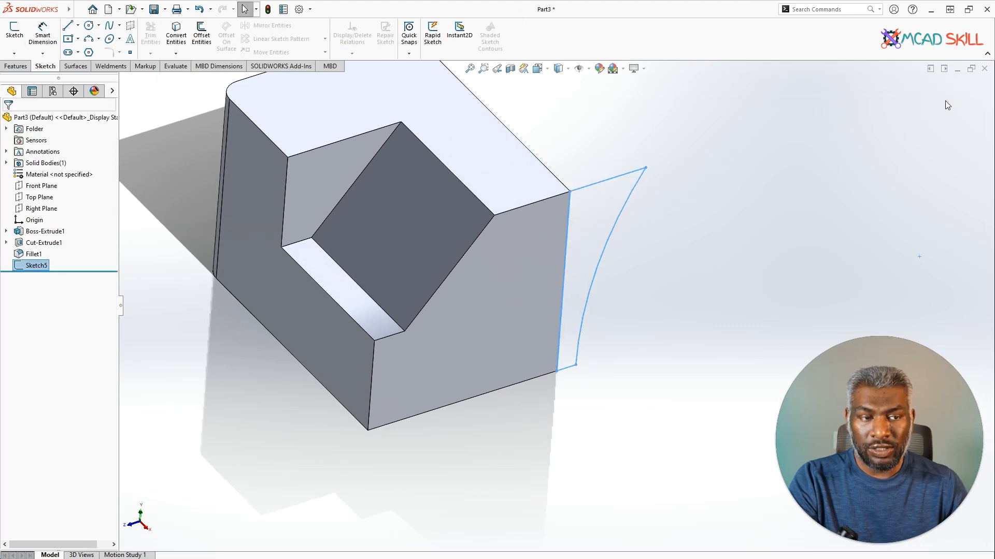
left_click(16, 66)
left_click(50, 35)
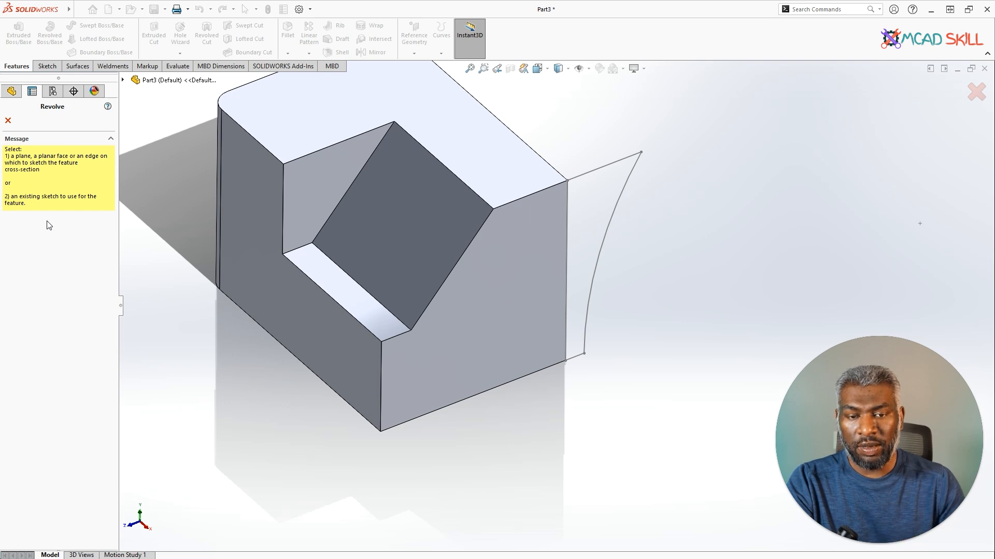
left_click(590, 172)
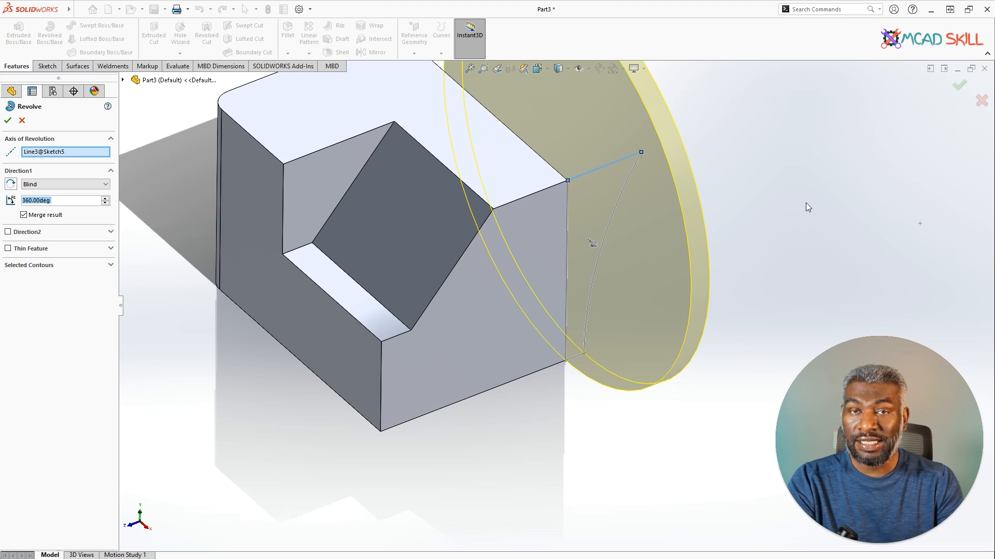
Change the revolve axis to the profile's vertical line and complete the Blind 360-degree revolve, merged with the block.
right_click(81, 156)
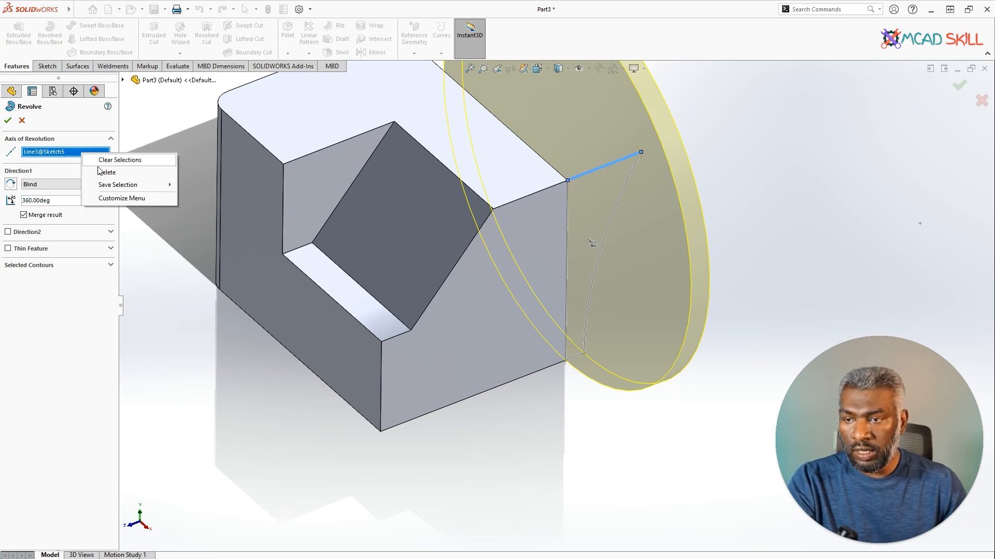
left_click(93, 158)
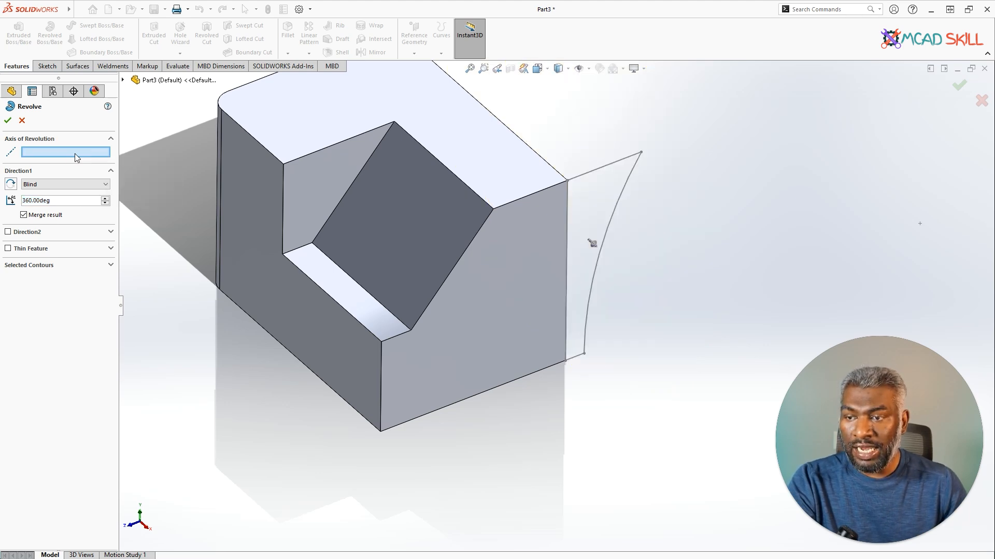
left_click(568, 195)
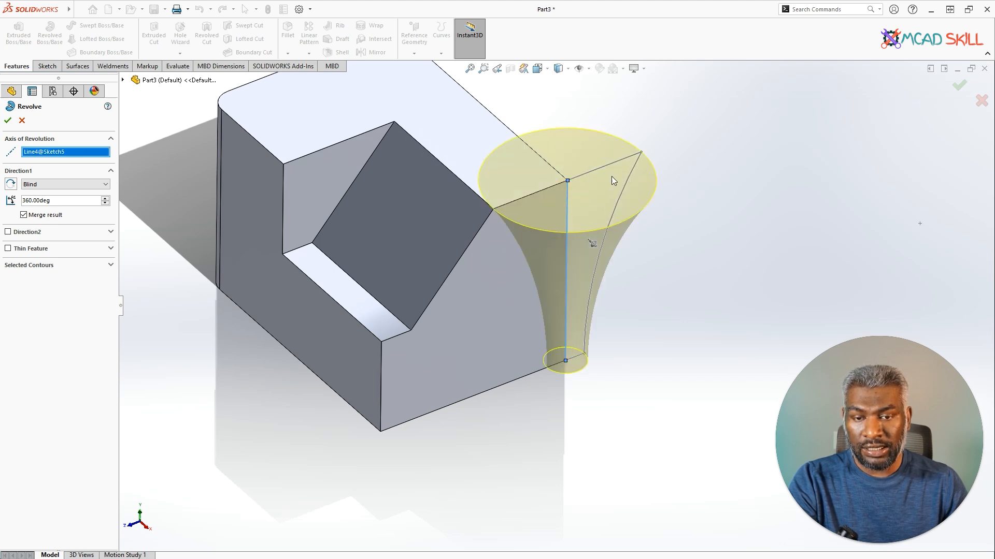
middle_click_drag(612, 180, 446, 239)
left_click(7, 121)
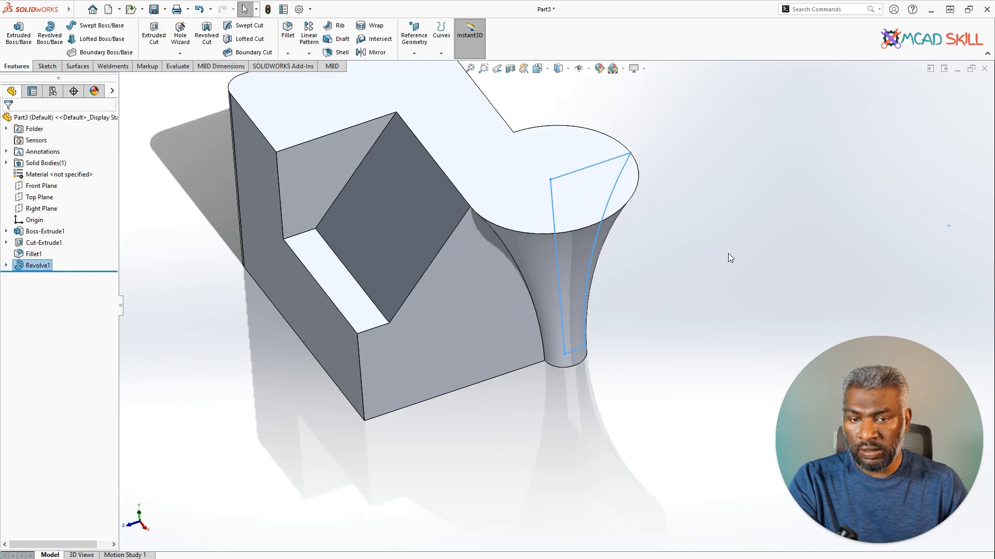
left_click(728, 254)
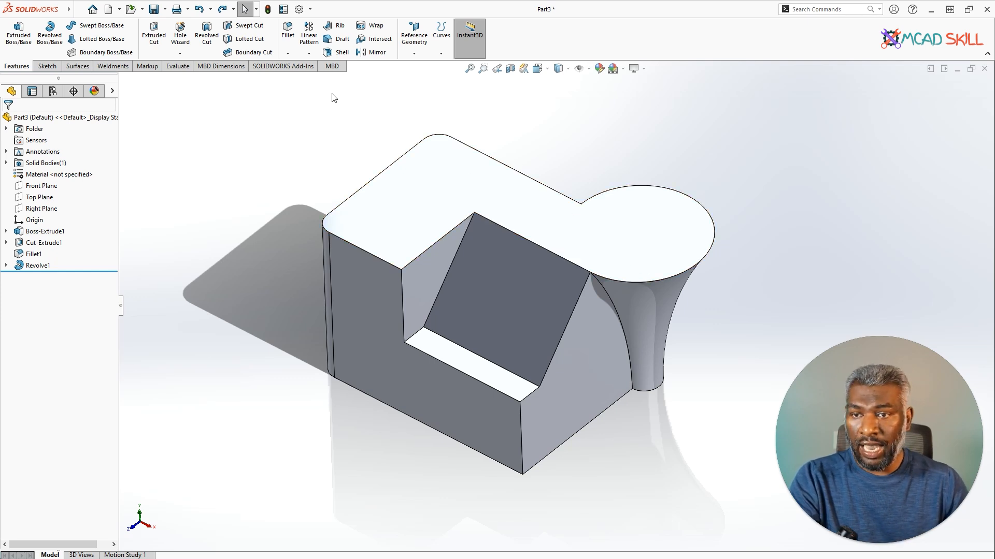
Chamfer the circular top edge of the revolved boss with a distance of 10 mm at 45 degrees.
left_click(288, 54)
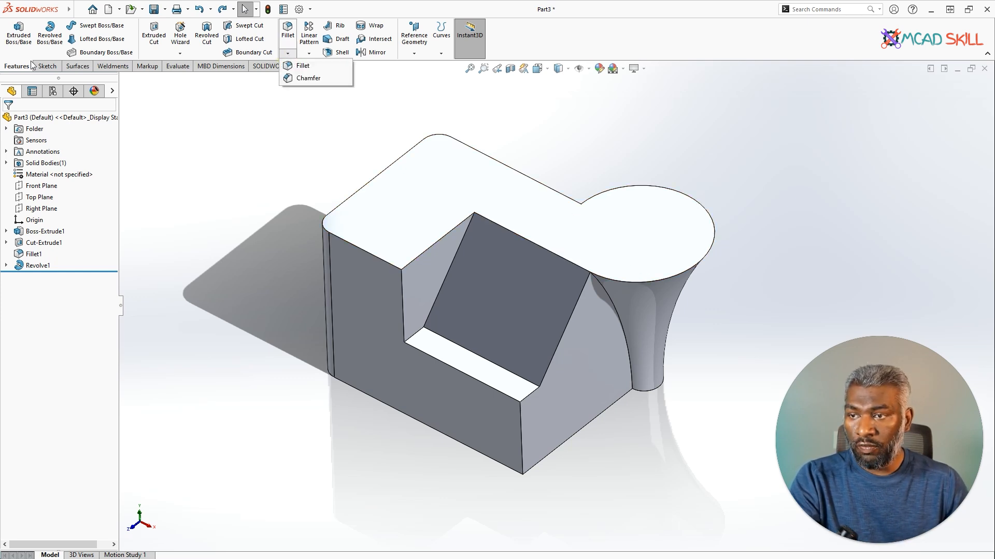
left_click(287, 54)
left_click(288, 53)
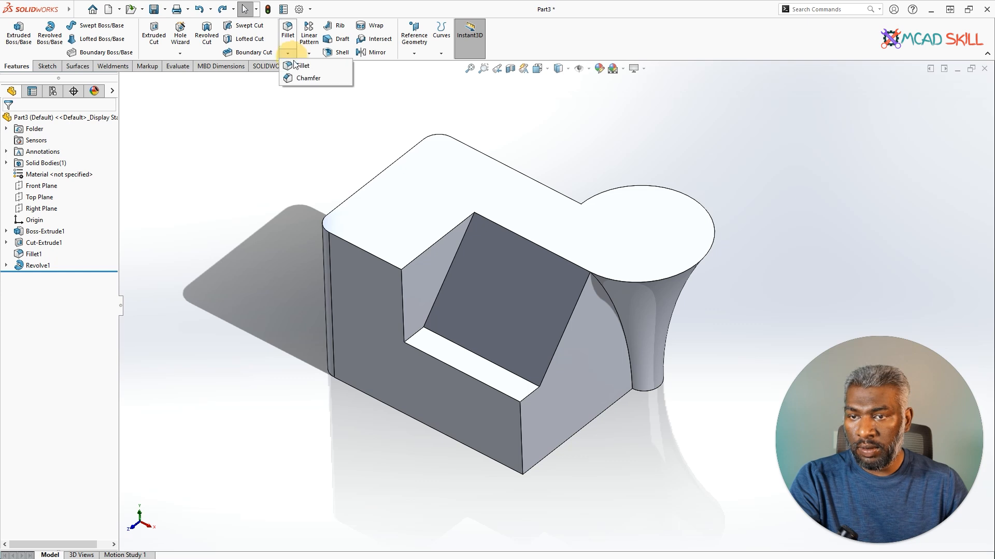
left_click(297, 77)
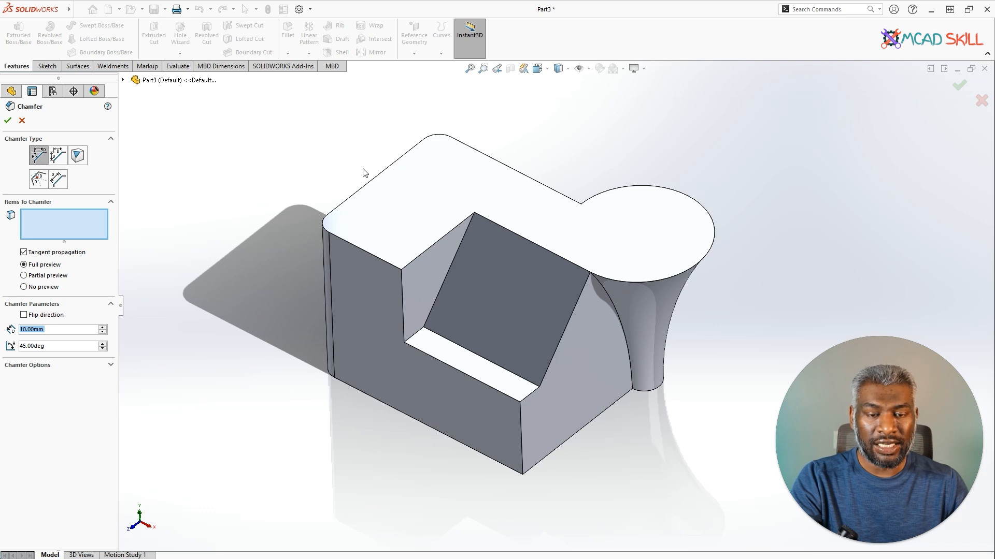
left_click(658, 280)
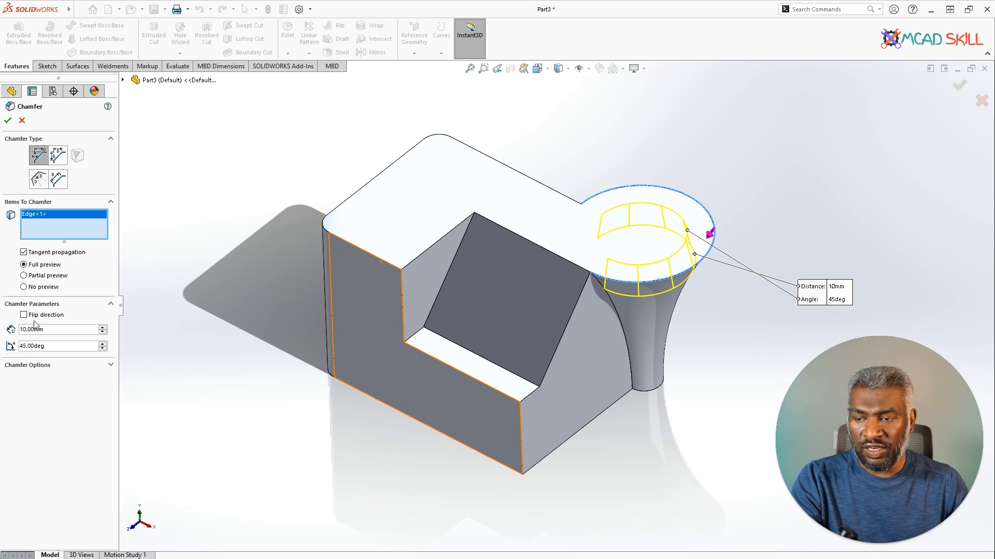
left_click(7, 122)
left_click(627, 150)
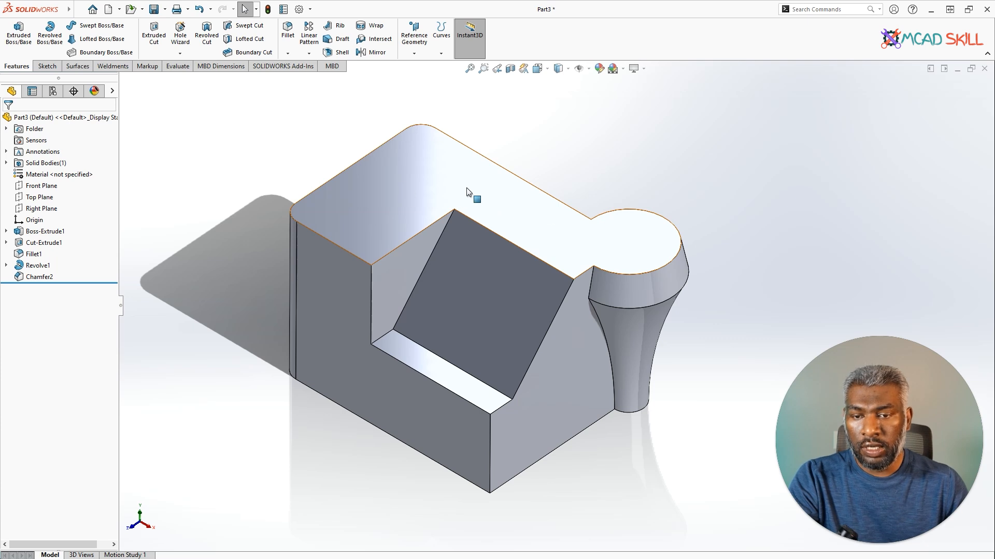
Sketch a circle of about 3.9 mm radius on the block's top face, between the filleted end and the notch.
left_click(483, 207)
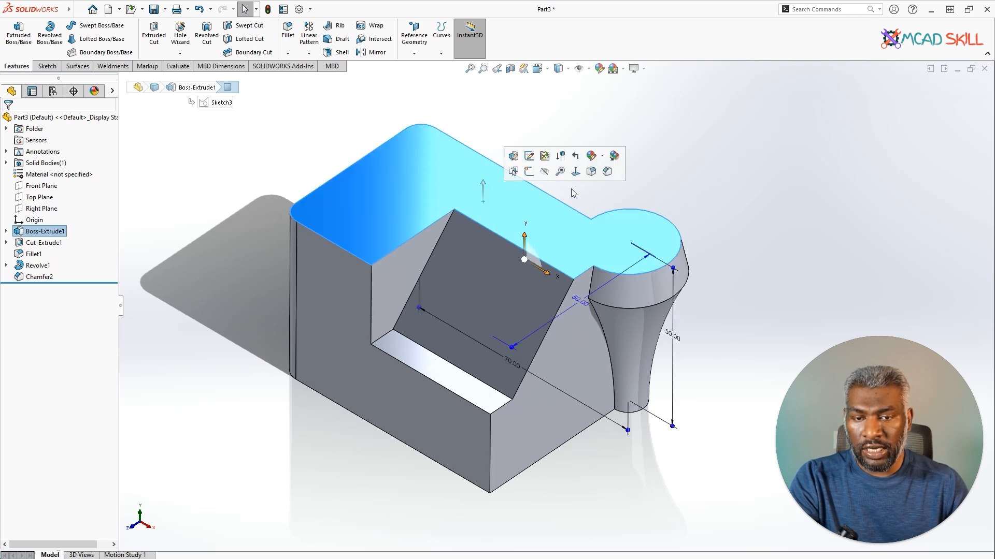
left_click(529, 176)
left_click(88, 25)
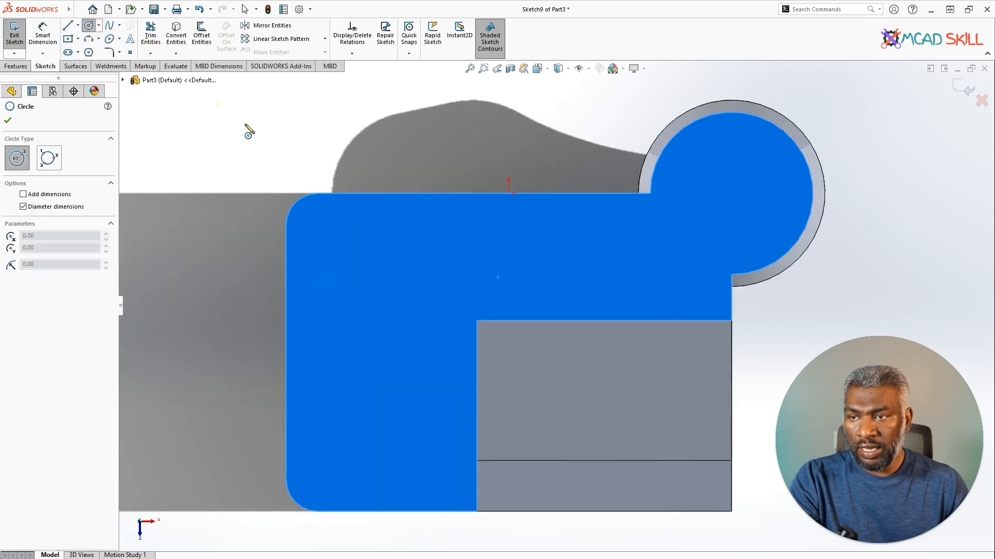
left_click(369, 296)
left_click(388, 315)
Cut the circle into the block as a Blind 40 mm Extruded Cut and inspect the hole up close.
left_click(17, 67)
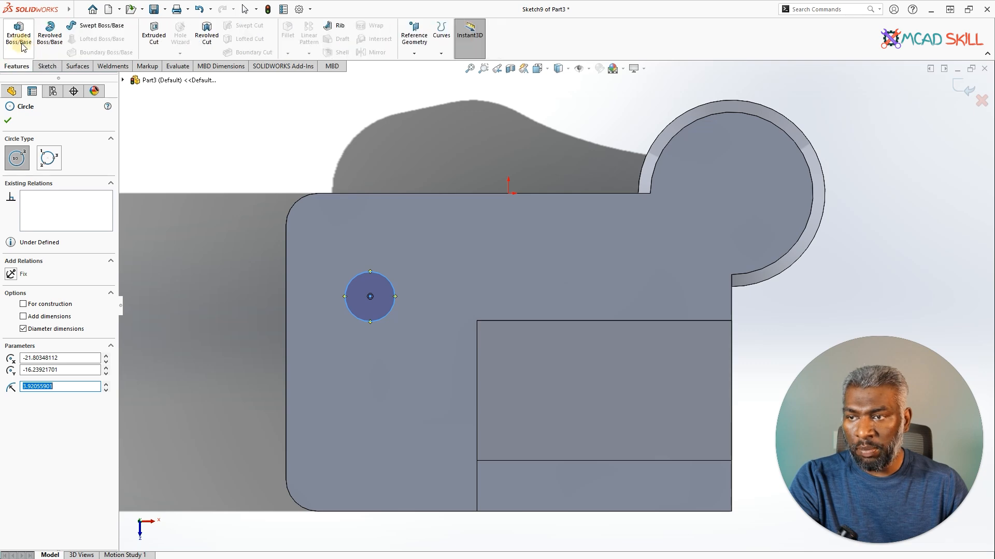
left_click(154, 35)
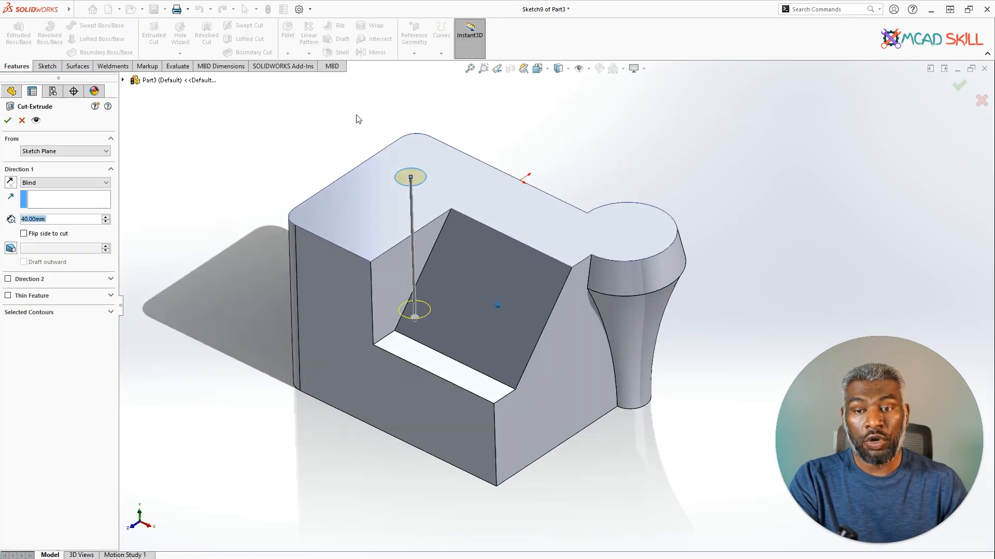
left_click(11, 119)
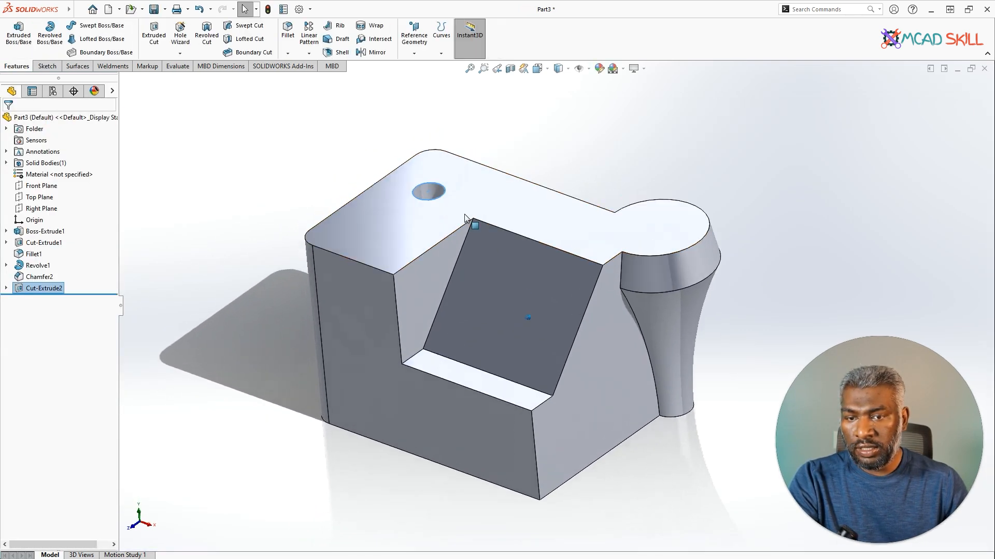
scroll(446, 161, "down", 6)
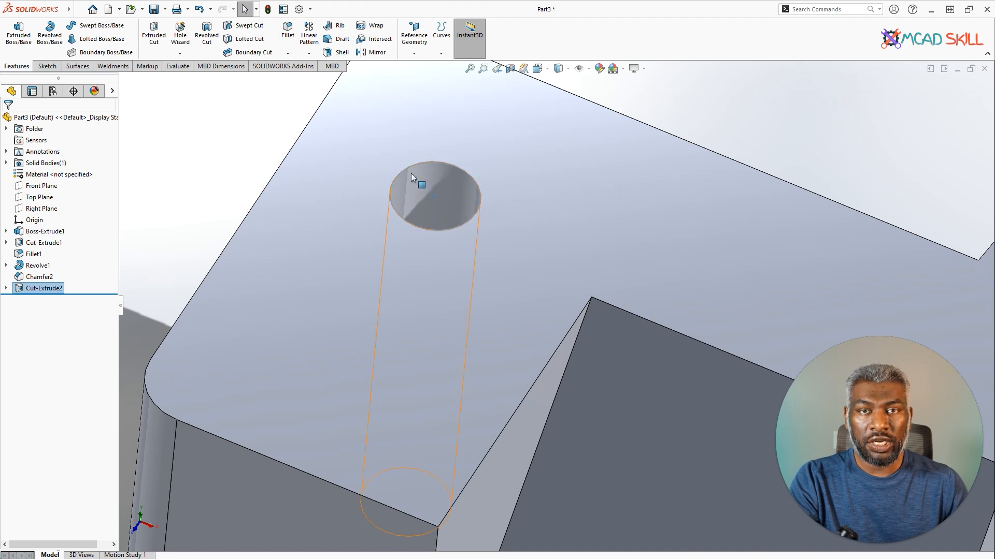
scroll(424, 207, "up", 2)
scroll(385, 241, "up", 4)
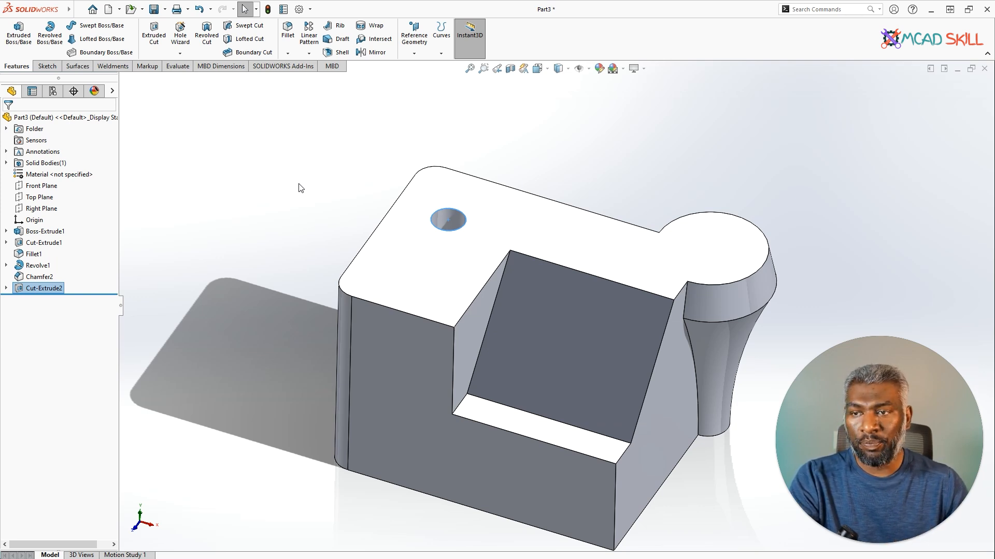
Undo the extruded hole, its circle and the sketch on the top face.
left_click(198, 10)
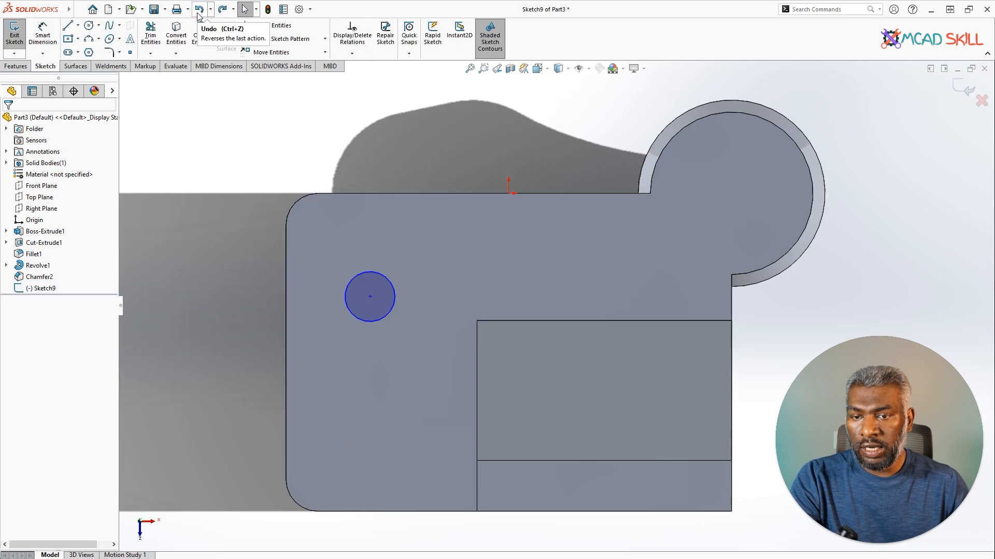
left_click(200, 10)
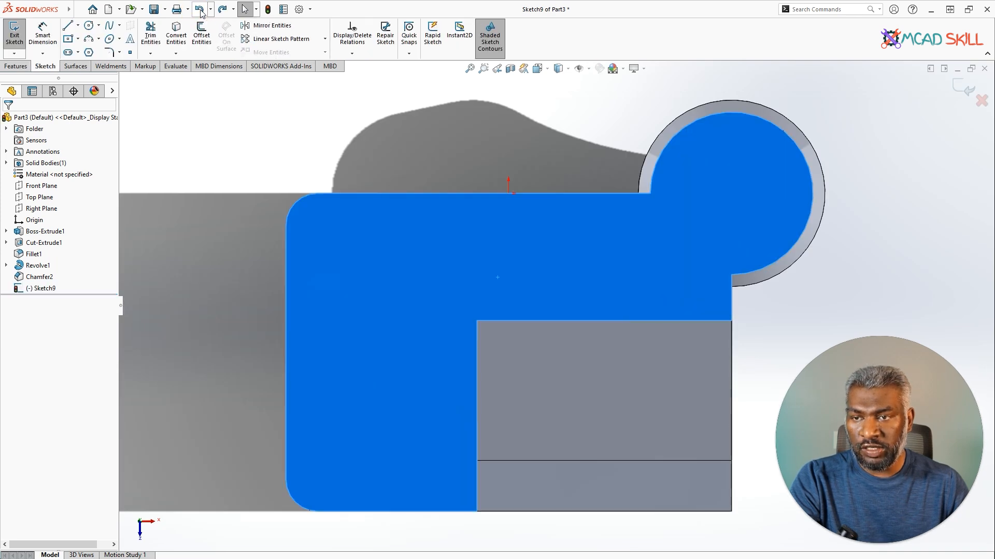
left_click(199, 9)
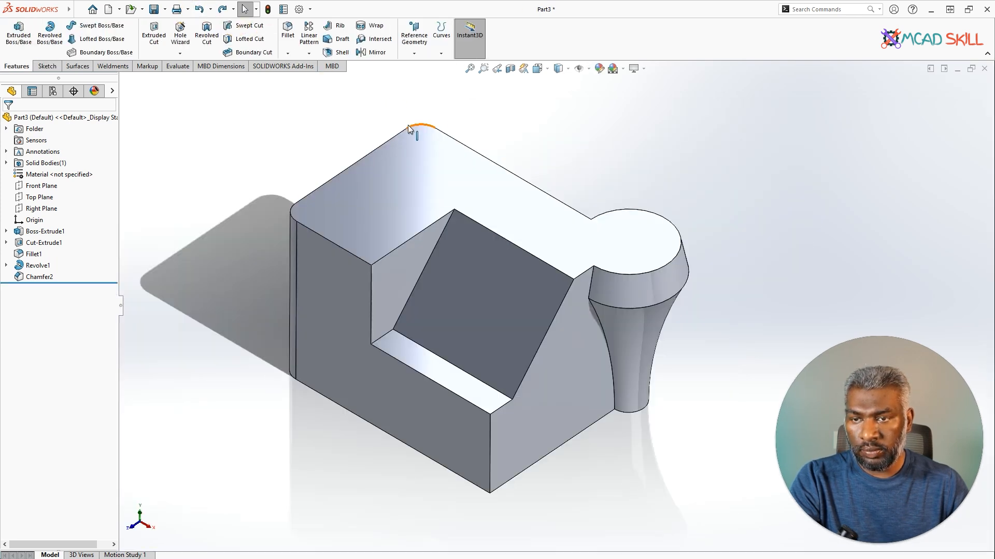
Start a Hole Wizard counterbore using the ANSI Metric standard, Socket Head Cap Screw type and size M6.
left_click(184, 44)
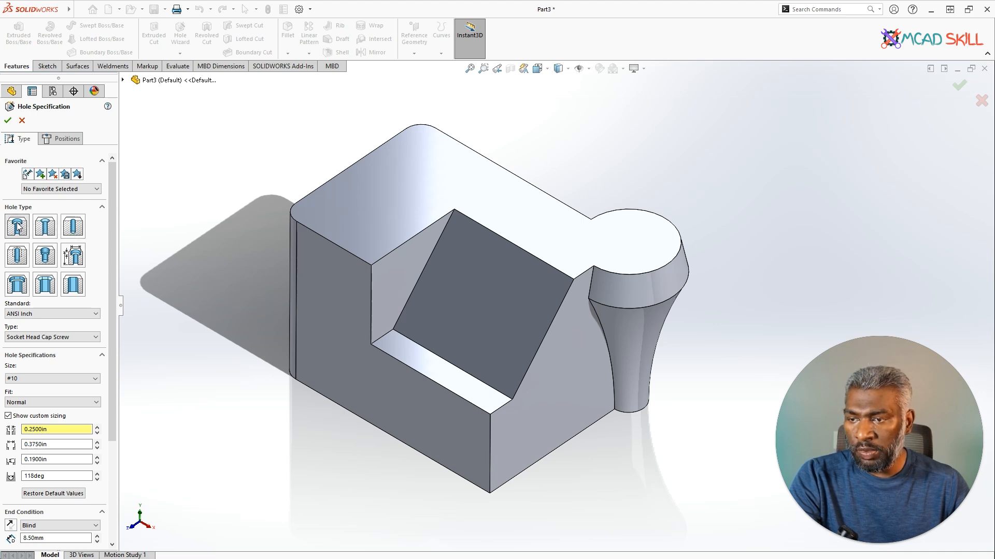
left_click(34, 312)
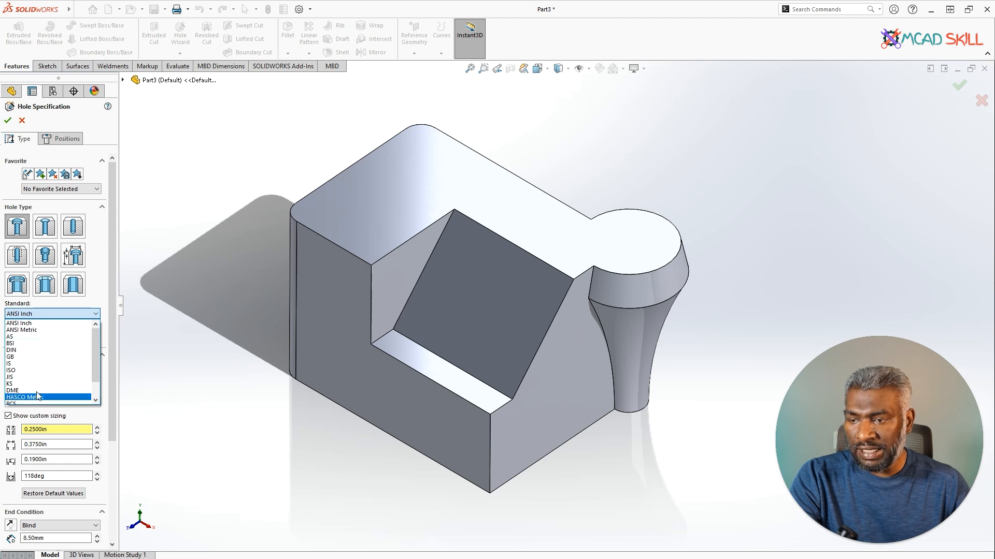
left_click(47, 330)
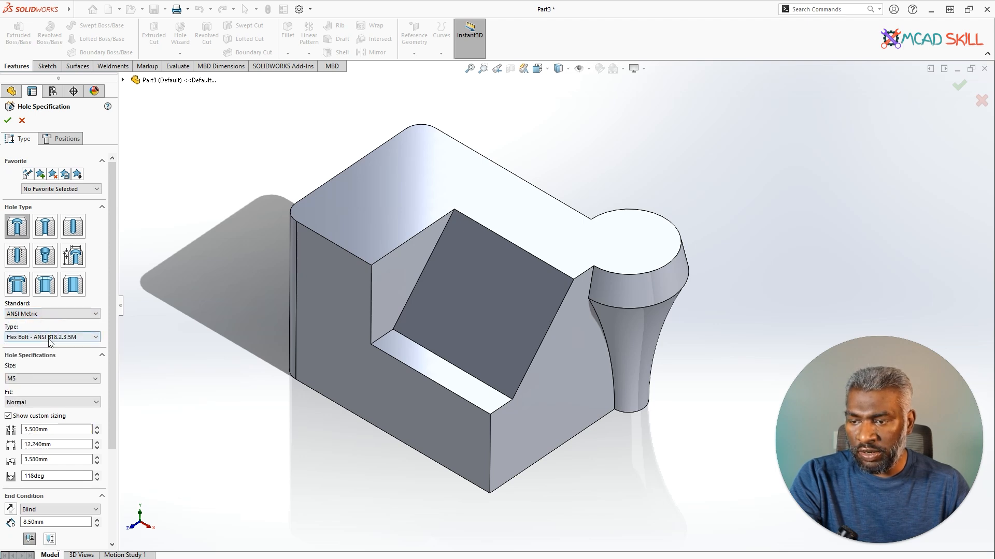
left_click(50, 338)
left_click(52, 387)
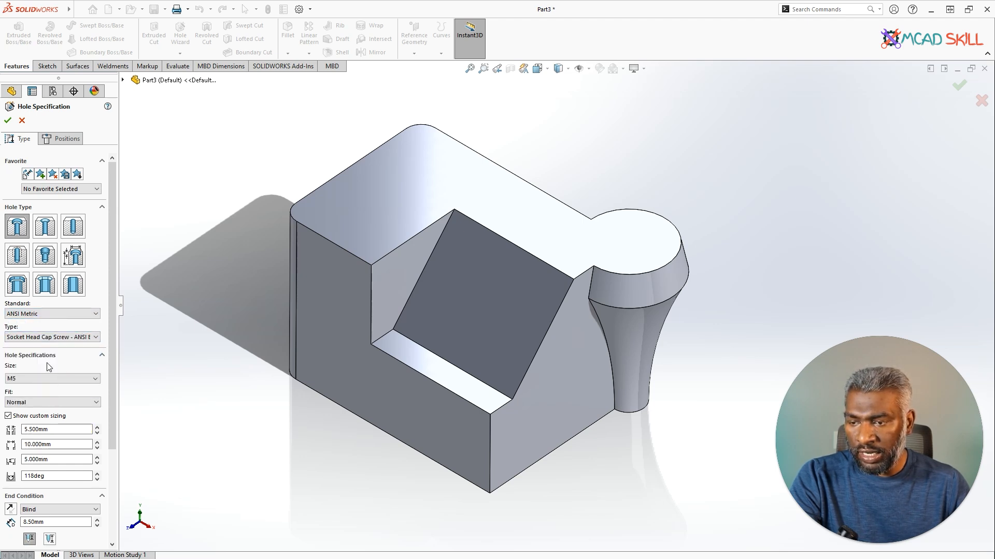
left_click(44, 378)
left_click(41, 394)
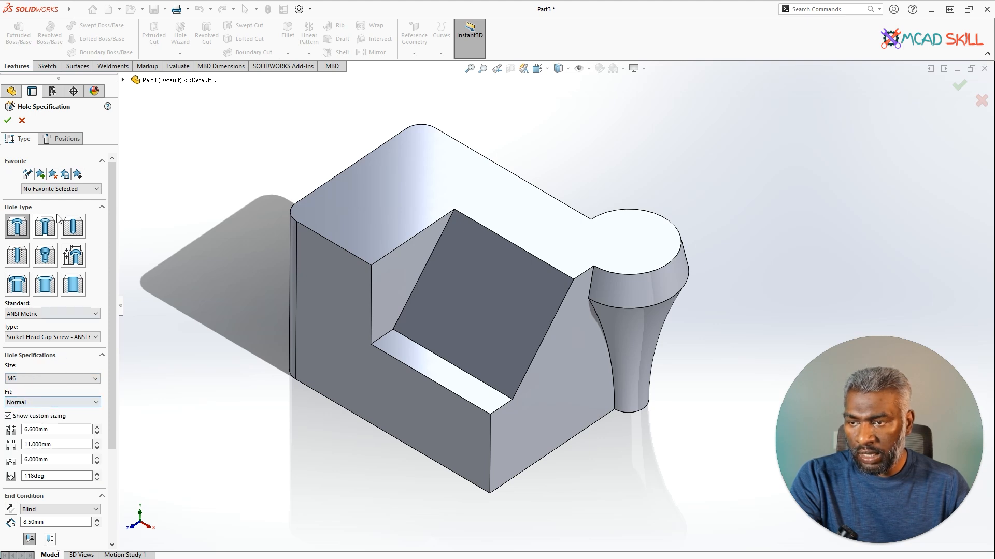
Position the counterbored hole at the centre of the round boss on the part's upper face.
left_click(67, 144)
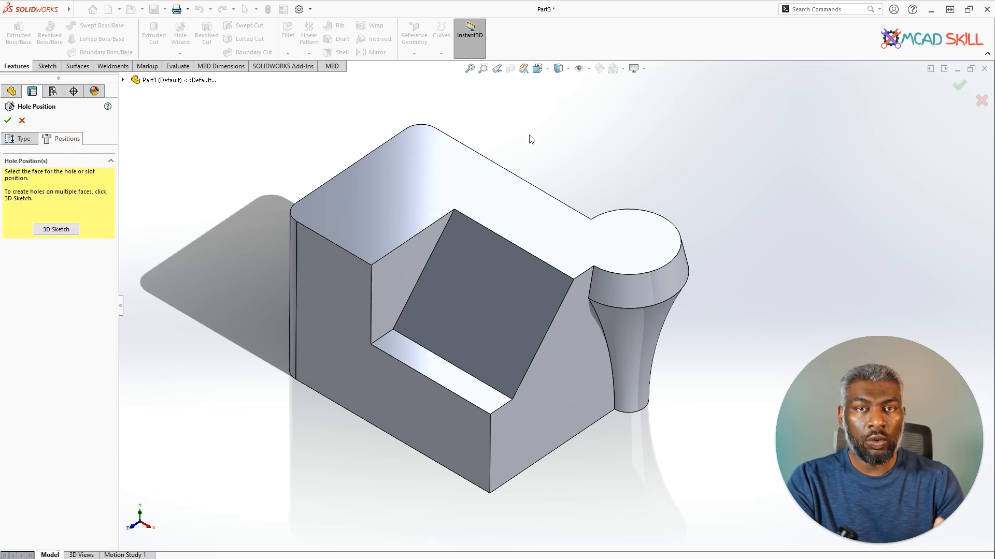
left_click(586, 236)
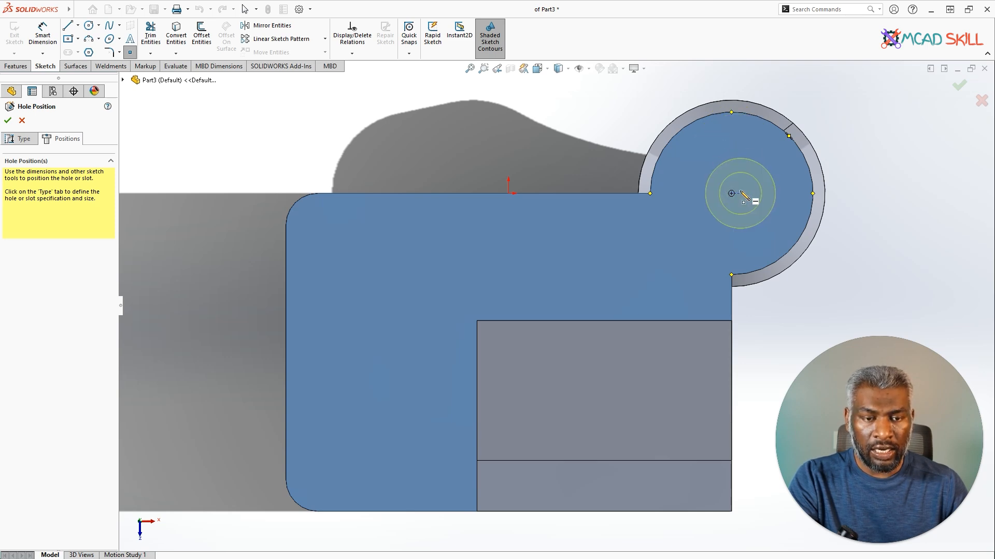
left_click(731, 193)
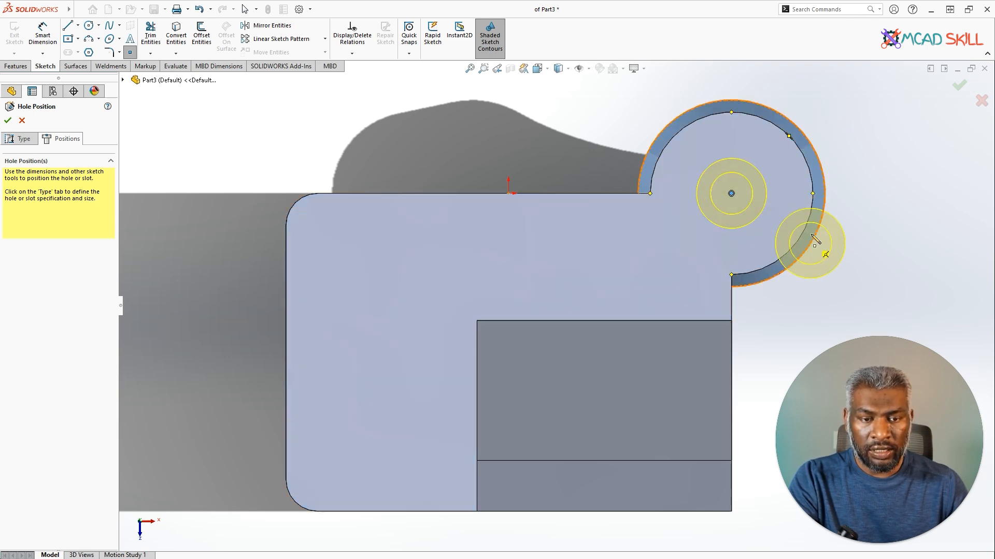
middle_click_drag(810, 244, 527, 225)
scroll(622, 233, "down", 5)
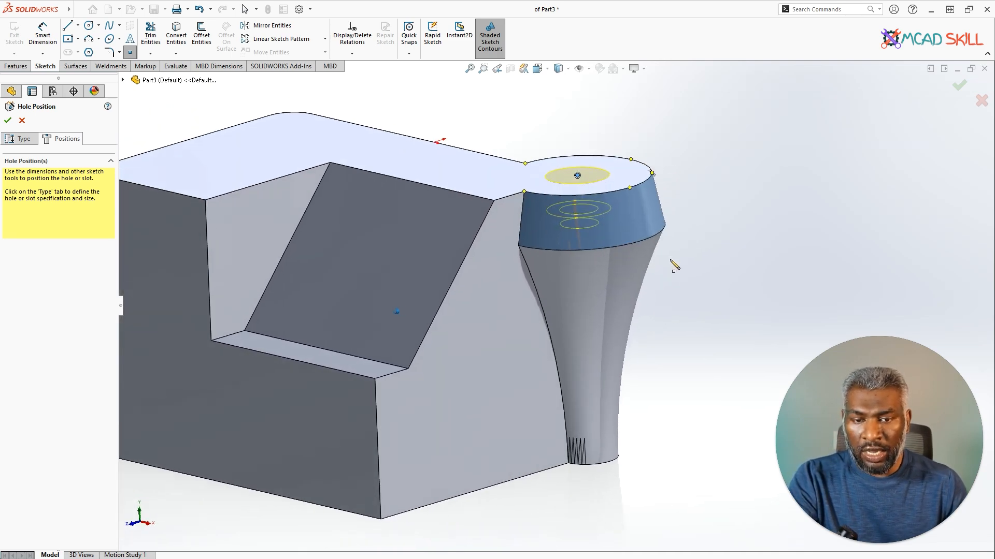
scroll(570, 249, "up", 6)
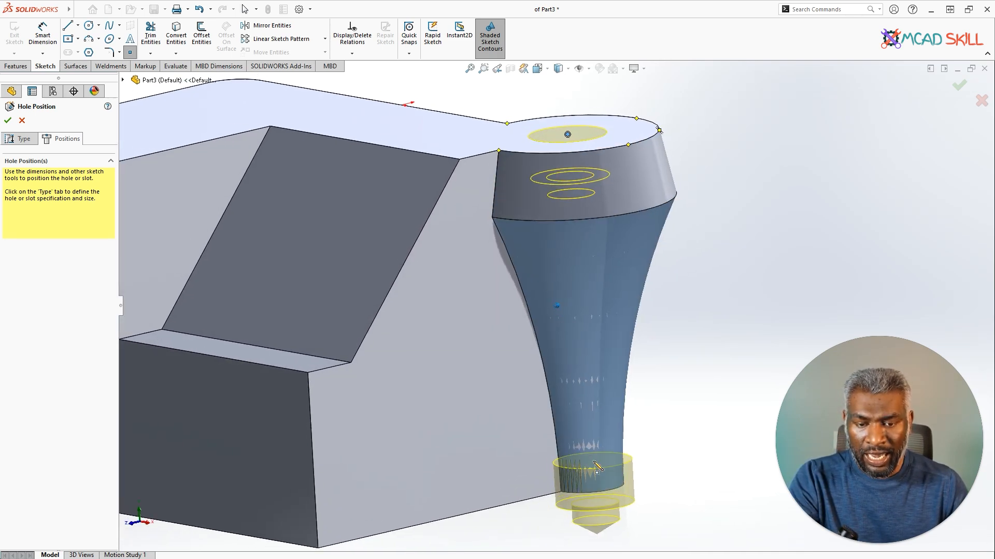
scroll(561, 273, "down", 2)
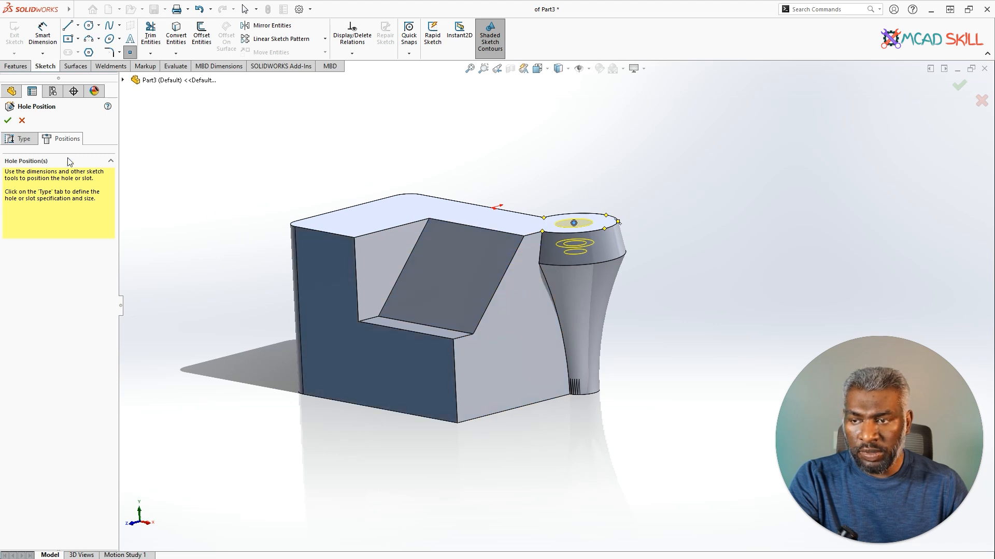
Set the counterbored hole's end condition to Through All and create the hole.
left_click(21, 139)
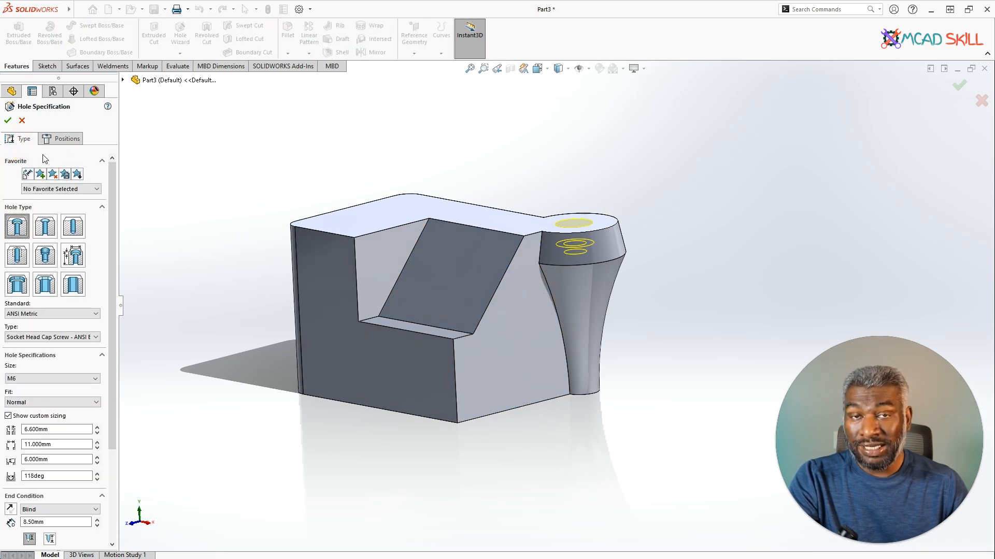
left_click_drag(112, 377, 112, 478)
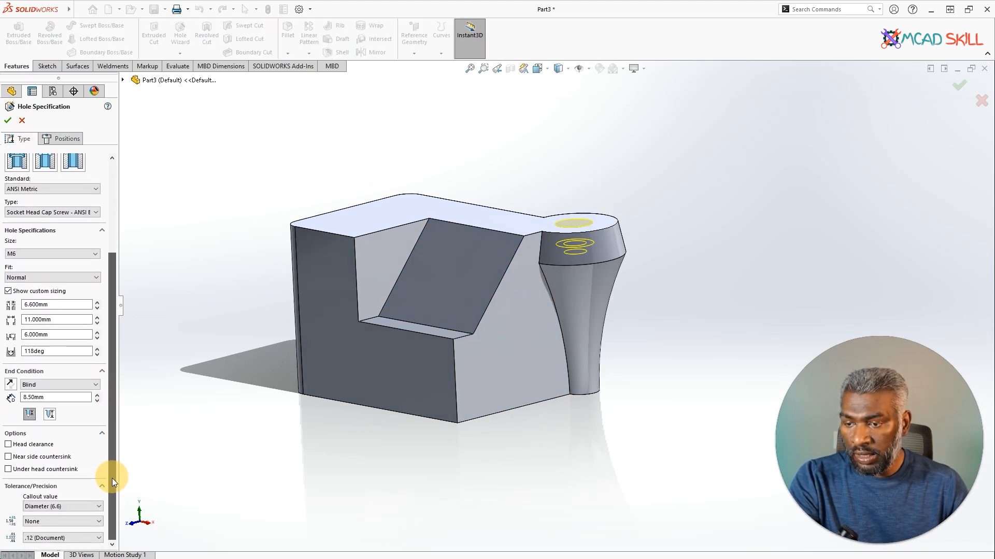
left_click(45, 385)
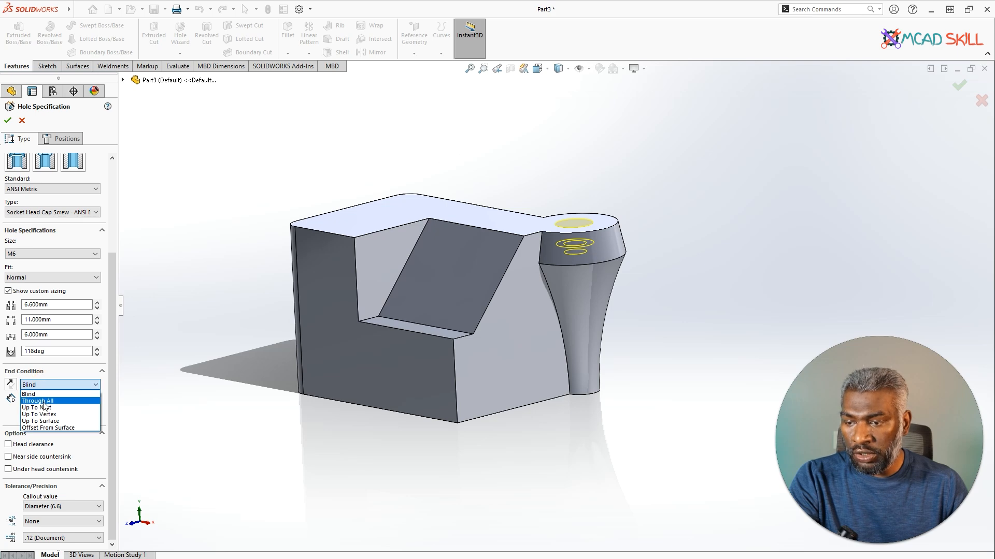
left_click(44, 402)
middle_click_drag(342, 420, 585, 295)
left_click(7, 121)
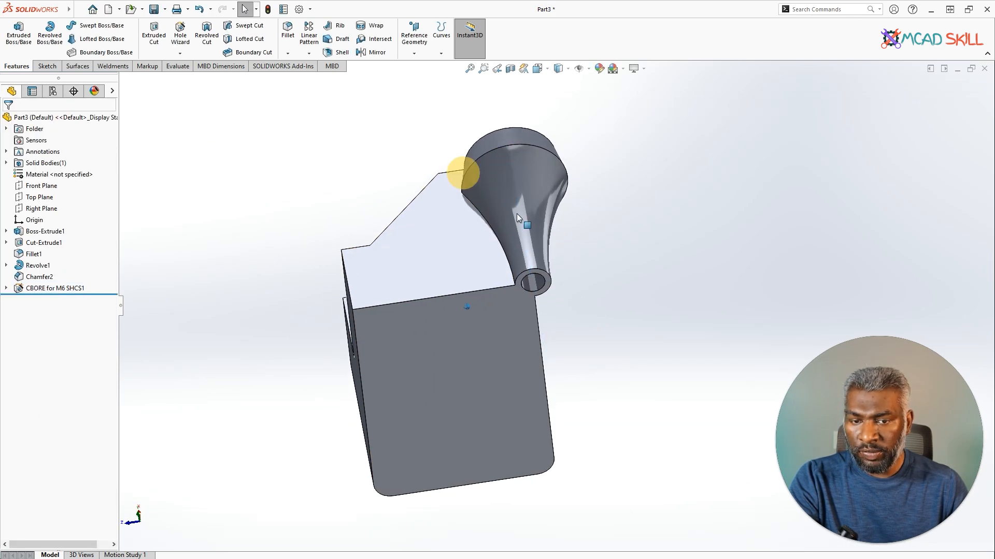
Open the sketch of the Boss-Extrude1 base feature for editing.
scroll(568, 278, "down", 8)
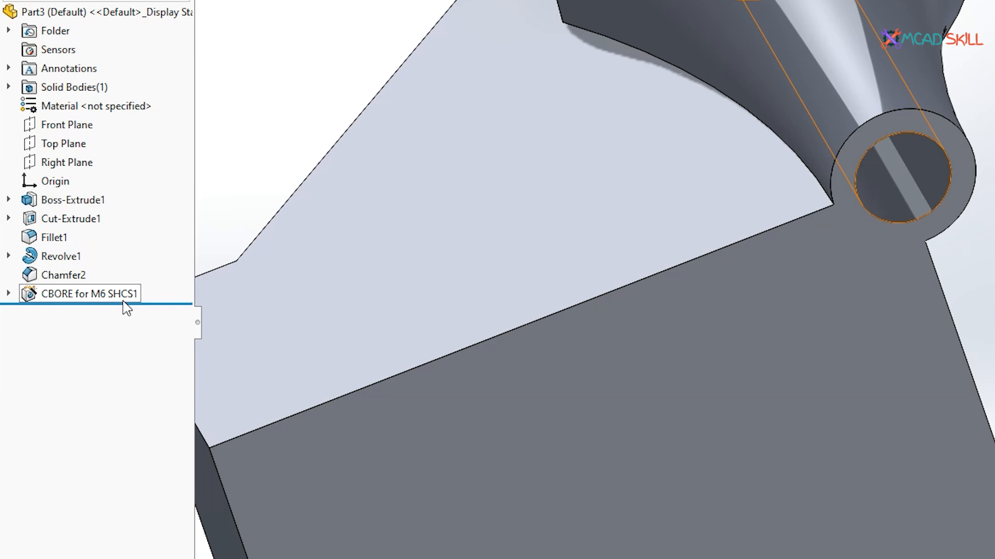
mouse_move(777, 218)
middle_mouse_down()
mouse_move(839, 391)
mouse_move(701, 399)
mouse_move(762, 217)
middle_mouse_up()
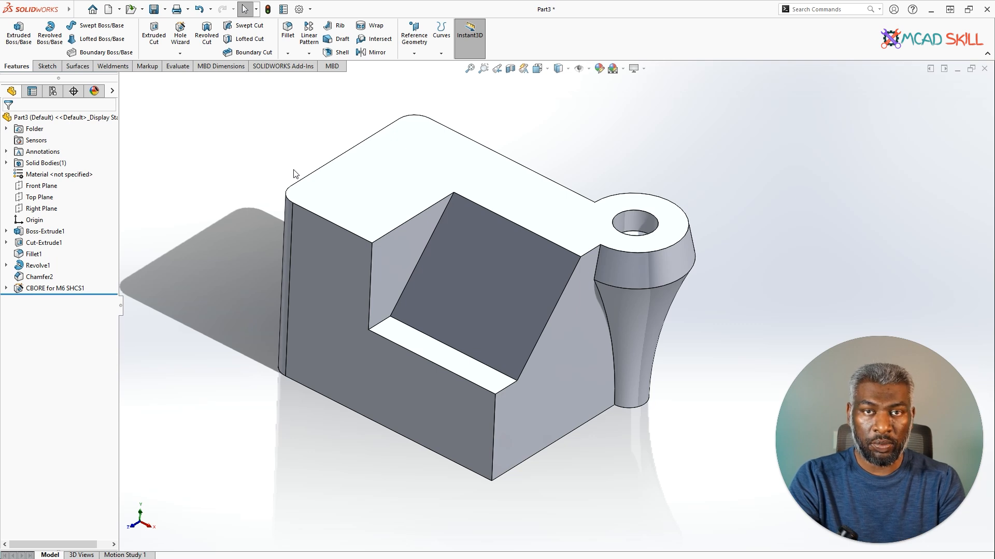
left_click(38, 231)
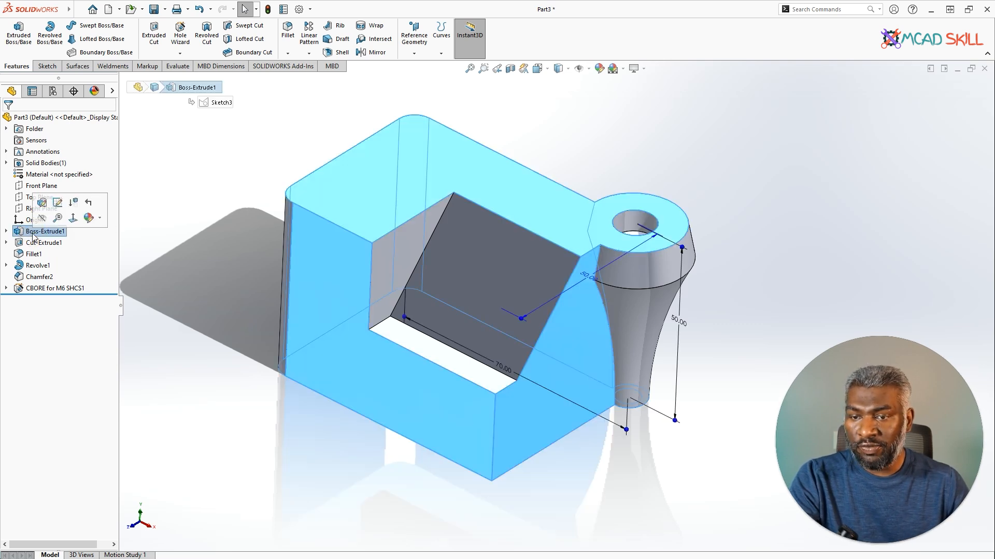
left_click(7, 232)
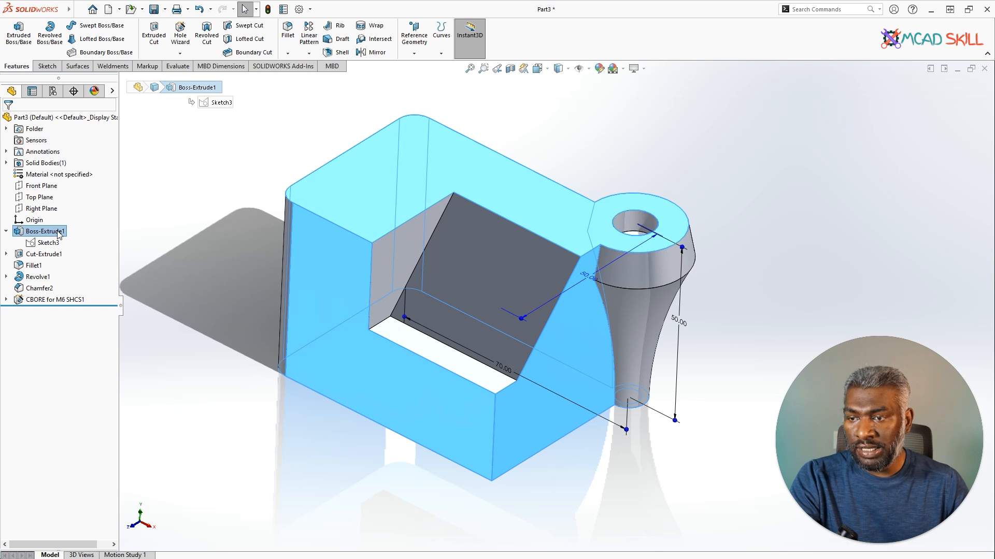
right_click(48, 231)
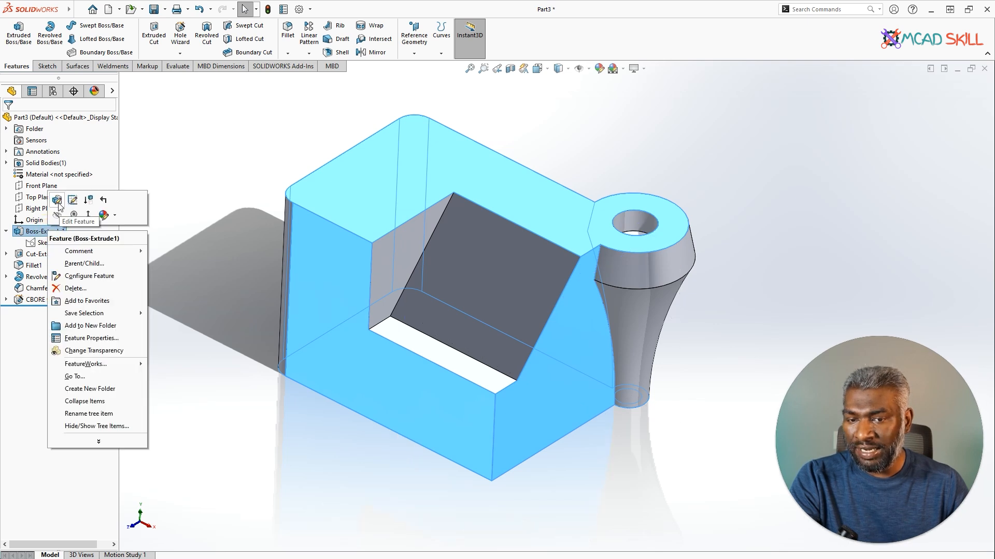
left_click(223, 174)
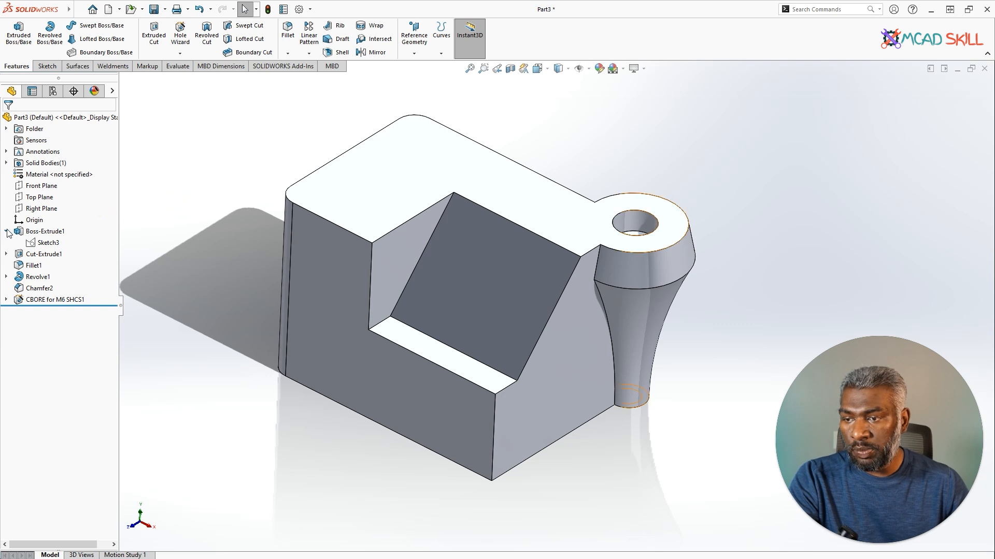
right_click(47, 243)
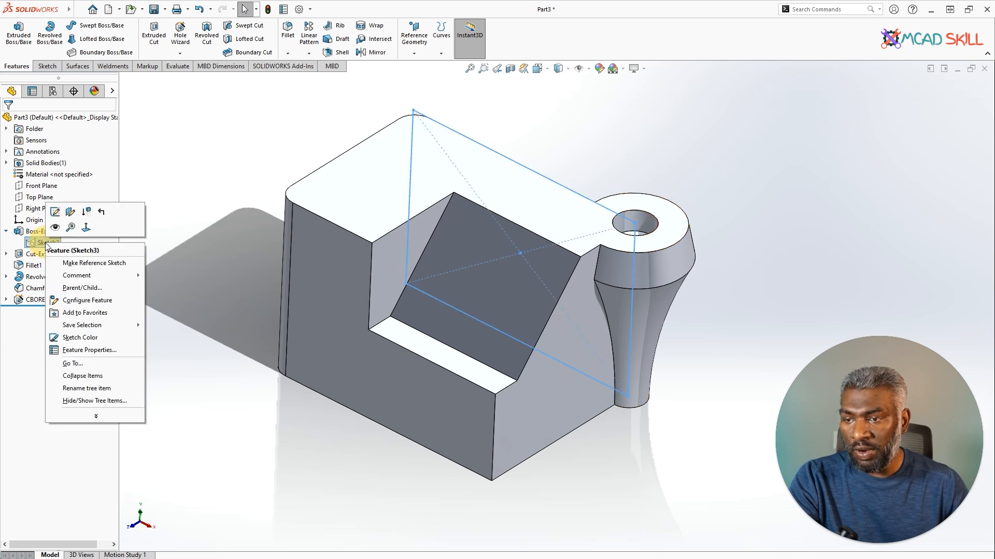
left_click(54, 212)
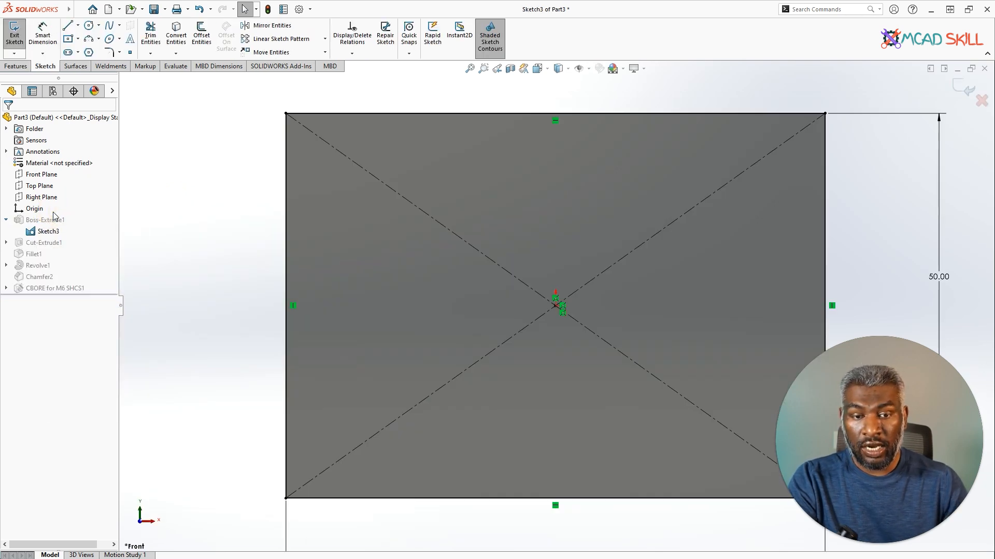
Set the base rectangle's width to 80 mm and exit the sketch to rebuild the part.
key("z")
key("z")
key("z")
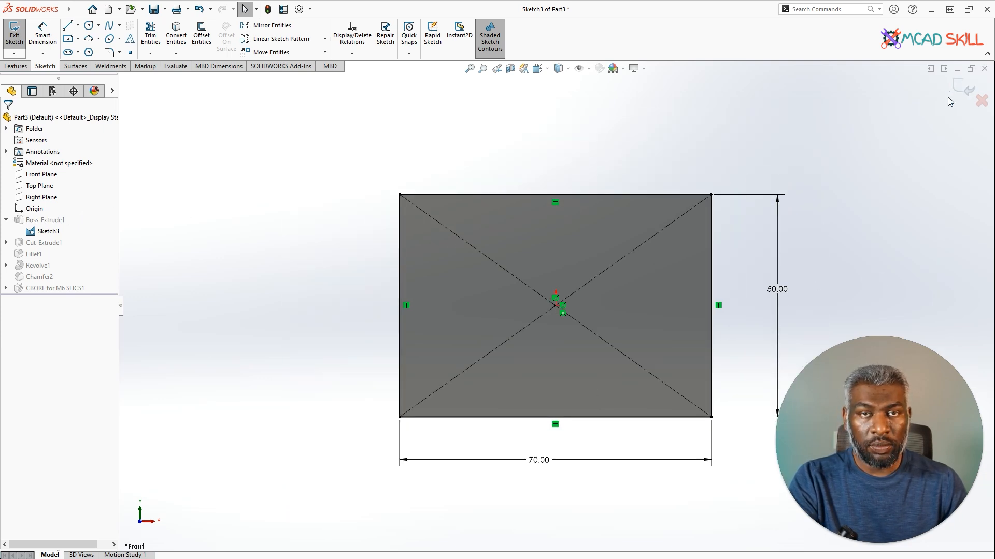
scroll(575, 411, "up", 2)
scroll(576, 428, "down", 2)
double_click(532, 392)
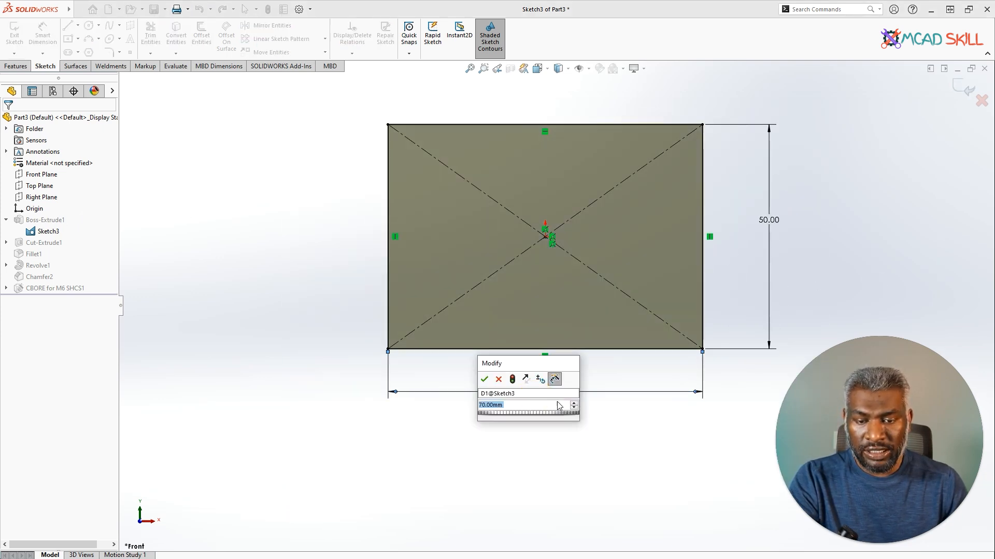
type("80")
key("Return")
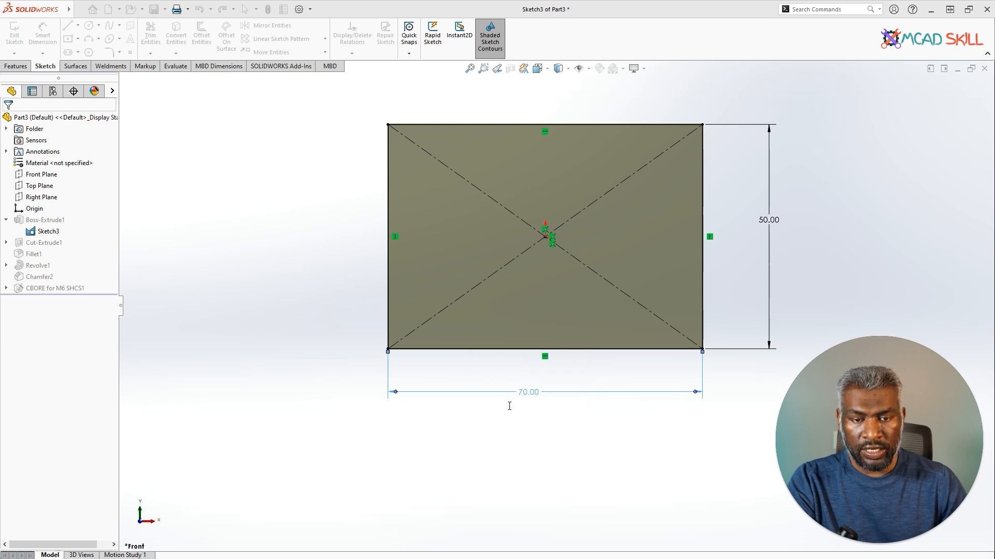
left_click(964, 89)
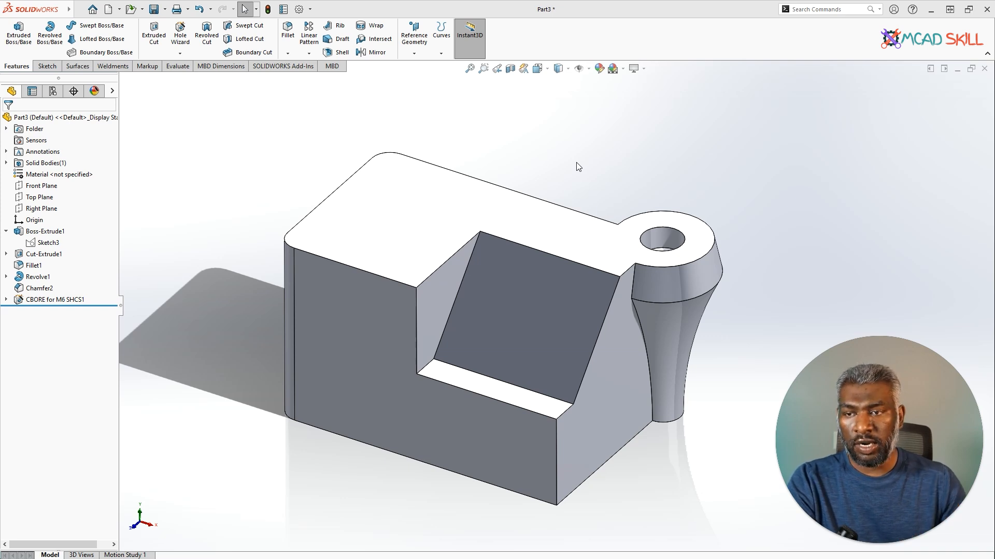
Start another Hole Wizard feature as a plain ANSI Metric hole with type Drill sizes and size Ø5.3.
left_click(386, 231)
left_click(185, 46)
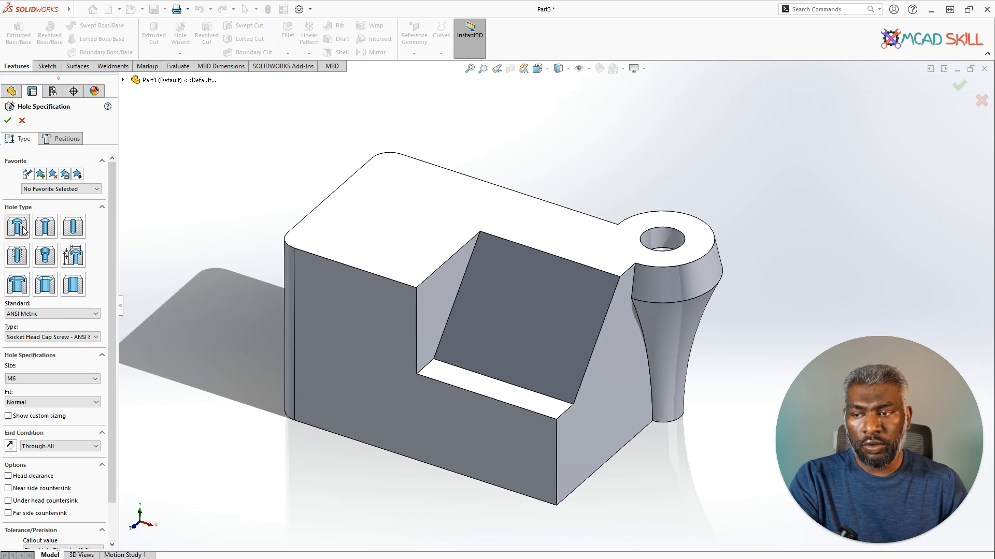
left_click(72, 230)
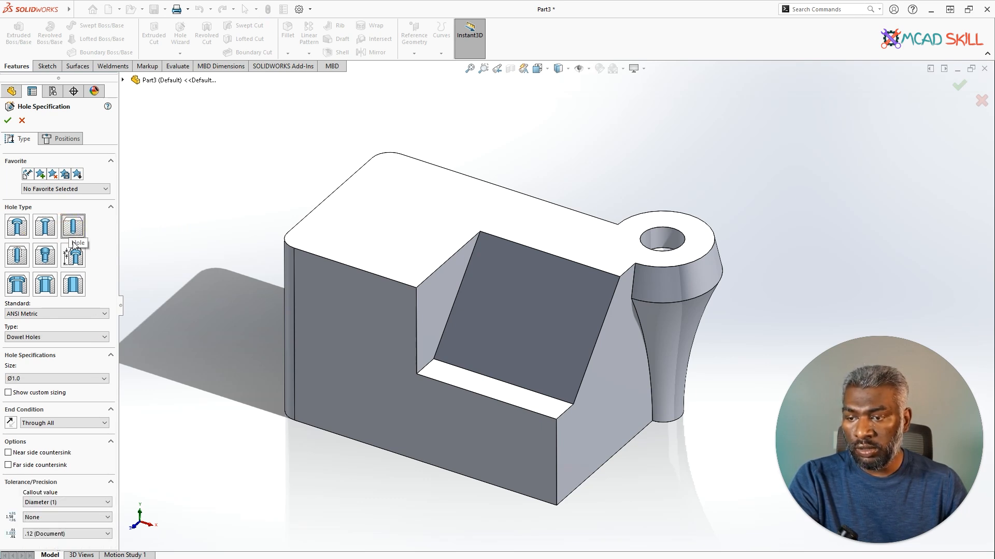
left_click(54, 337)
left_click(49, 352)
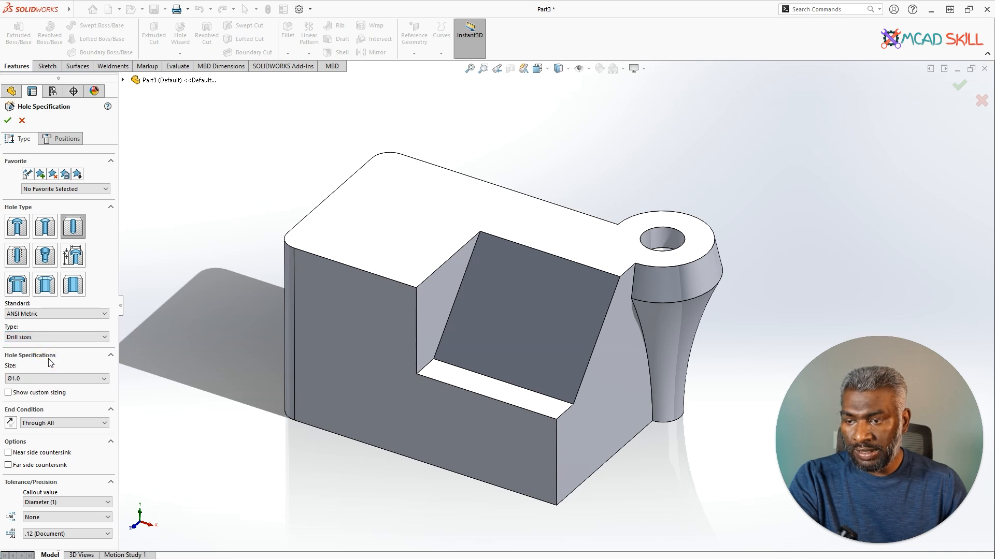
left_click(43, 379)
scroll(46, 414, "down", 15)
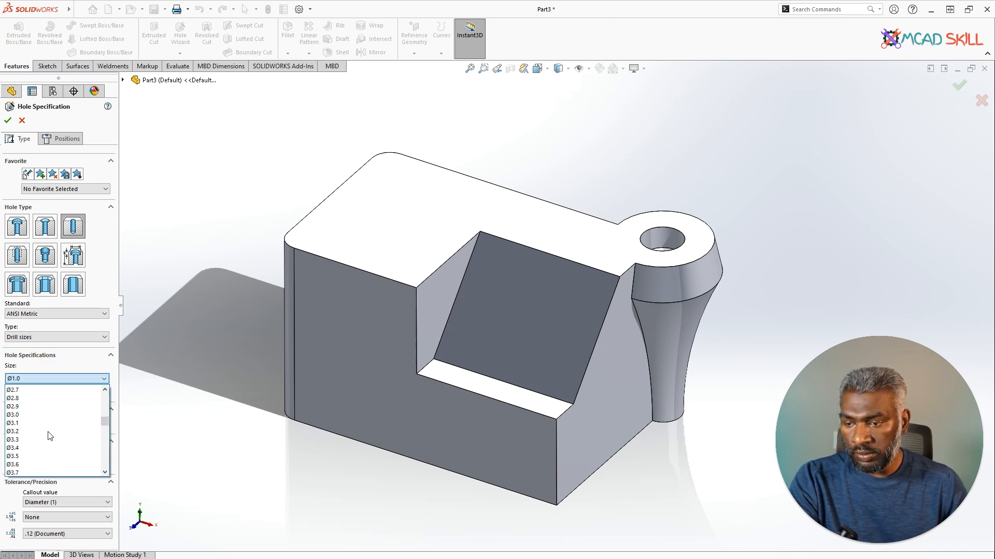
scroll(49, 430, "down", 1)
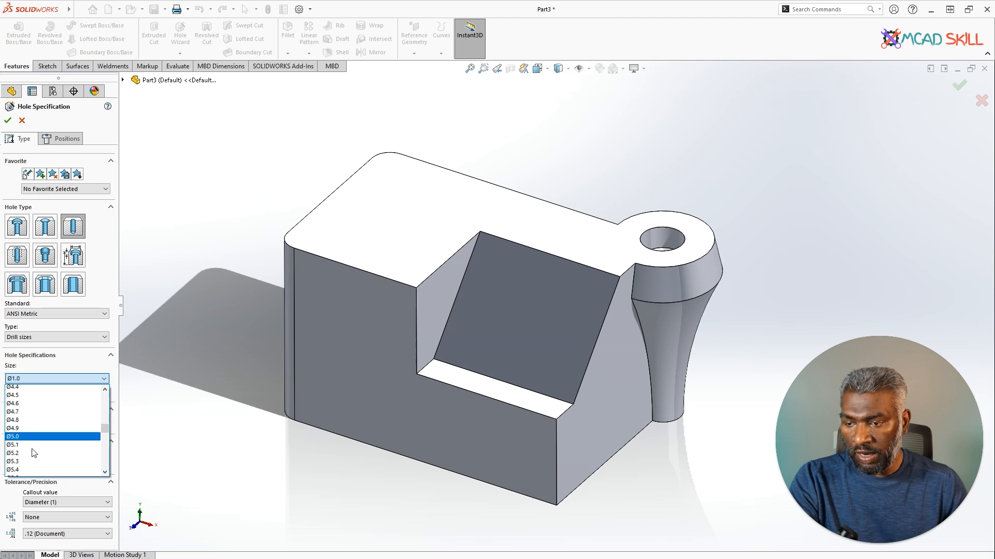
left_click(32, 448)
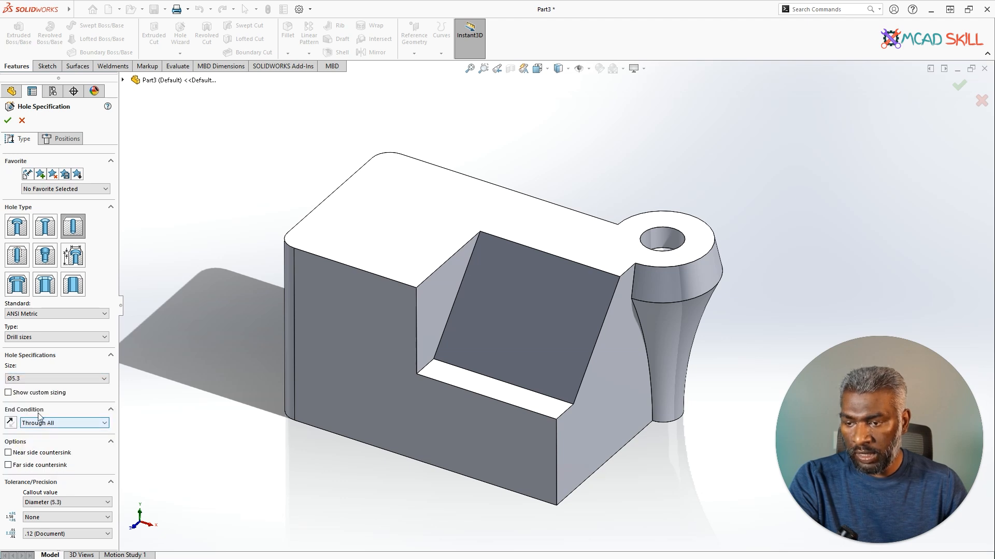
Make the drilled hole Blind with a depth of 12 mm.
left_click(38, 424)
left_click(39, 431)
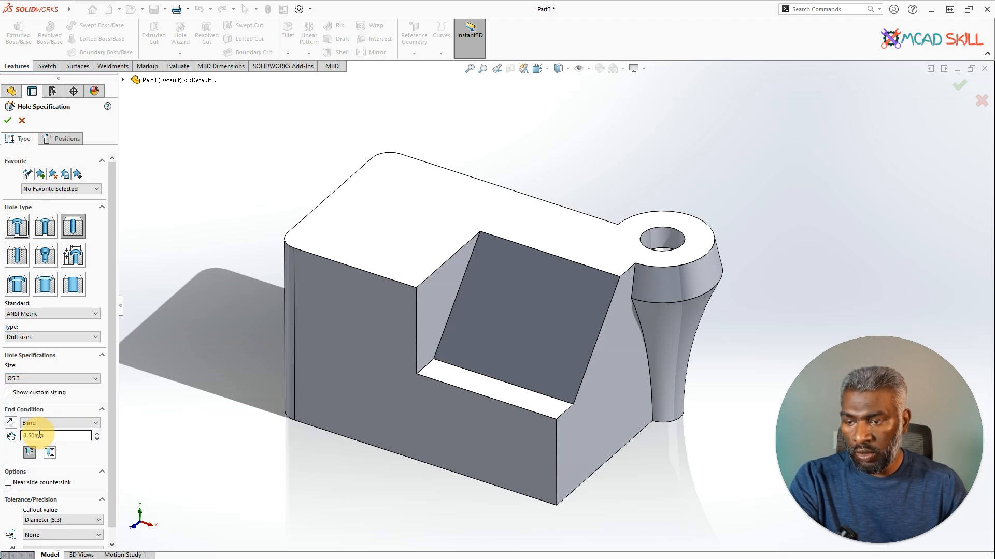
double_click(53, 436)
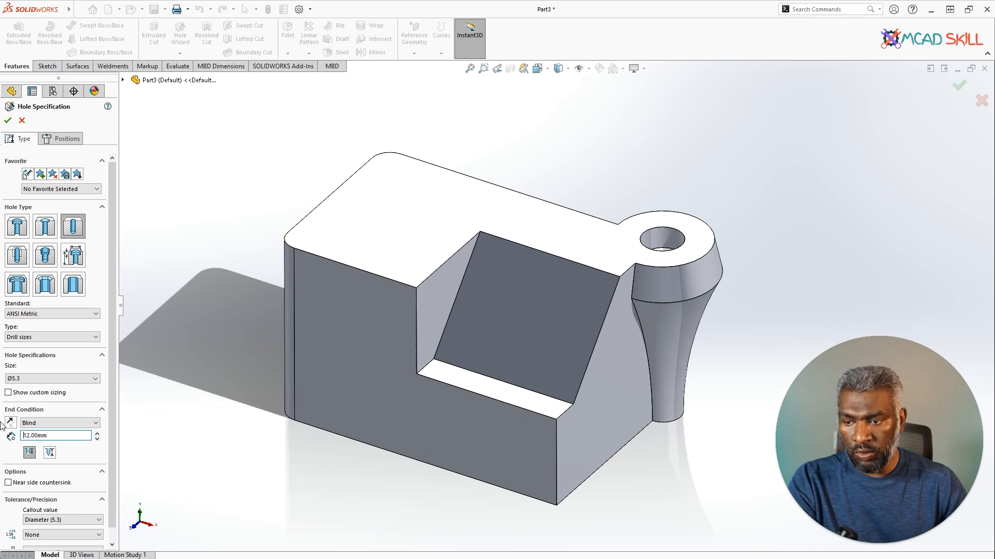
Enter 12 mm as the blind depth and place the hole point on the block's top face, near the front corner beside the notch.
type("12")
scroll(408, 221, "down", 3)
scroll(506, 266, "up", 2)
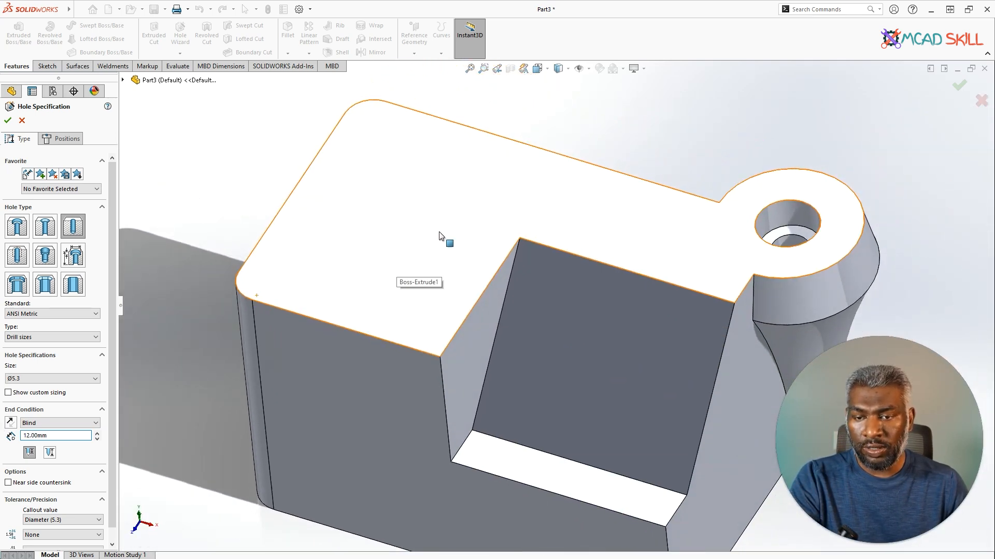
left_click(60, 141)
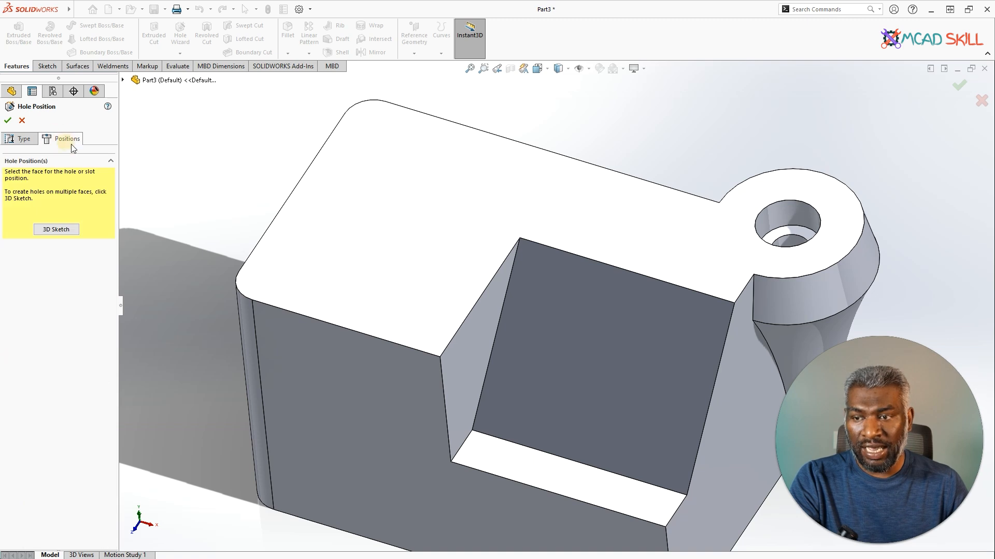
left_click(400, 288)
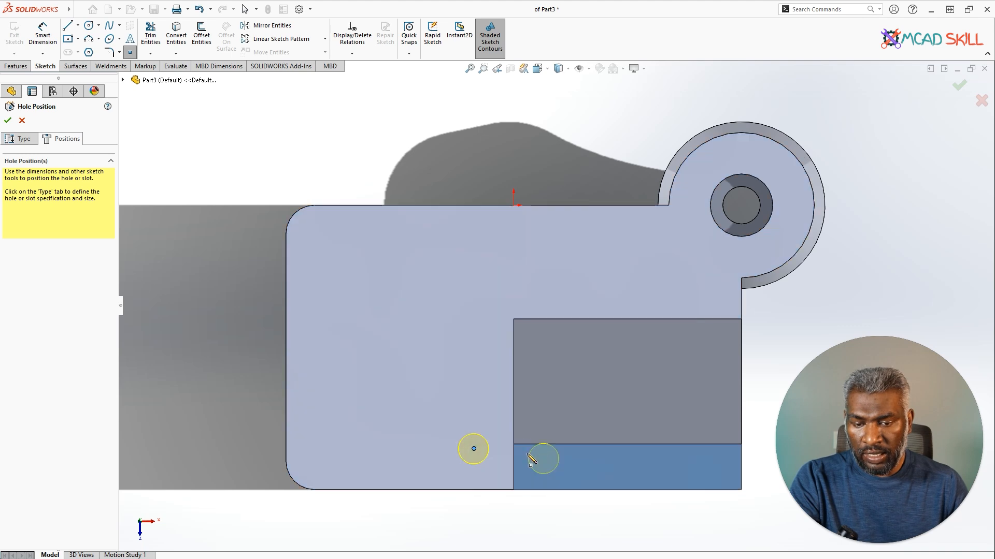
scroll(473, 450, "up", 3)
scroll(505, 396, "down", 2)
left_click(500, 394)
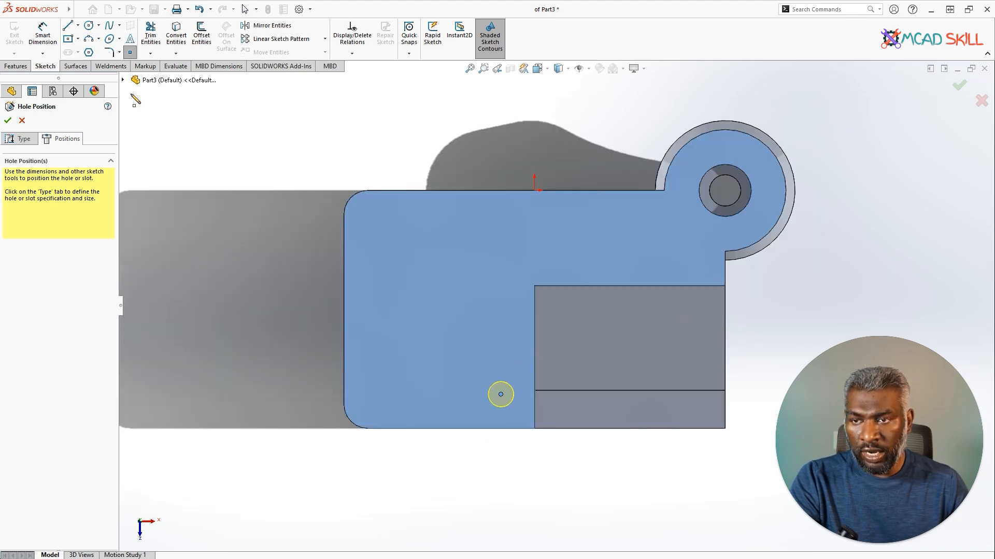
Dimension the hole centre 7 mm from the notch's side edge.
left_click(42, 32)
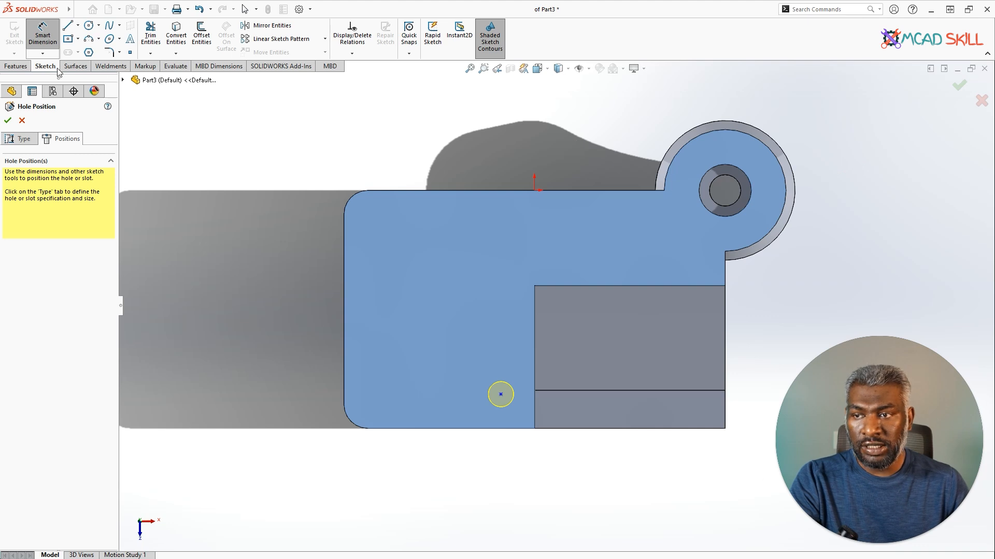
left_click(501, 395)
left_click(534, 411)
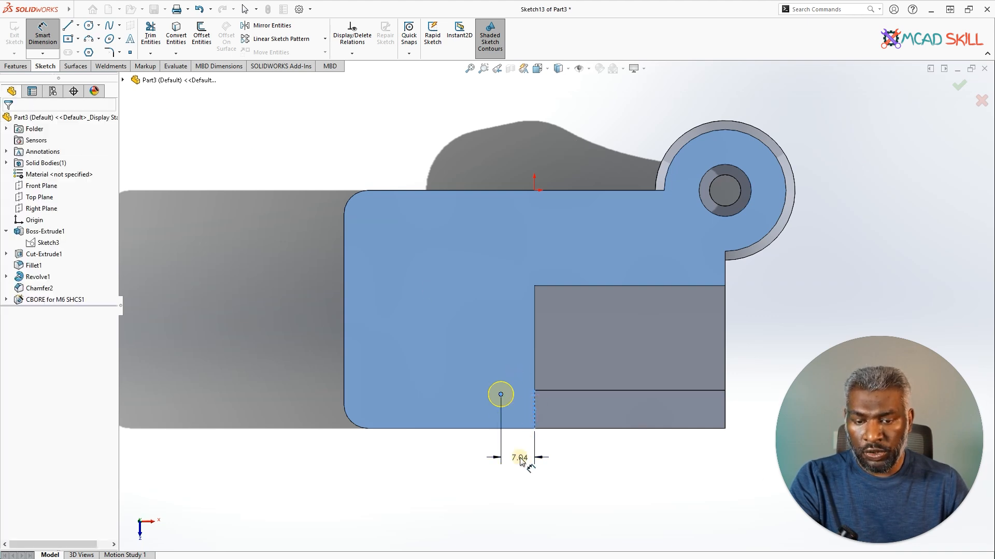
left_click(581, 457)
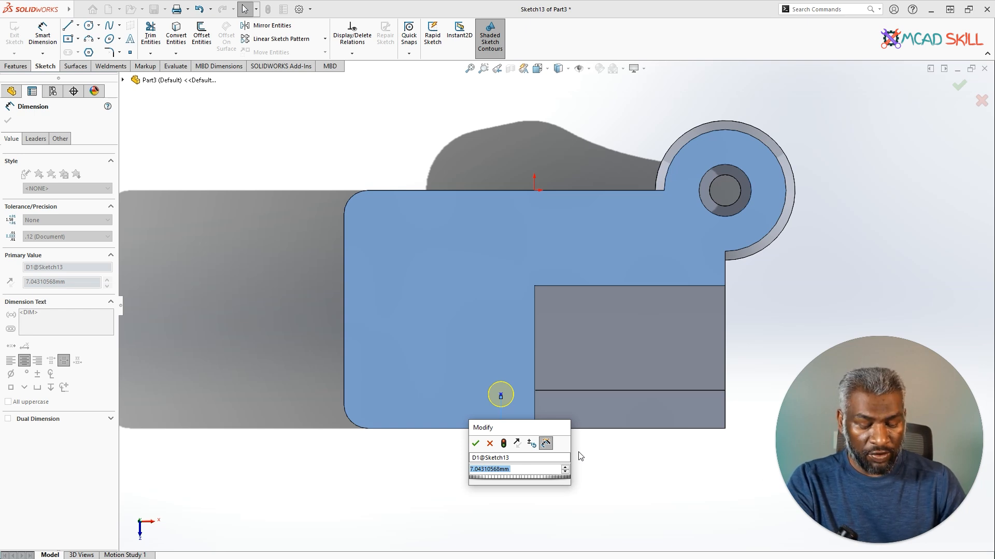
type("7")
key("Return")
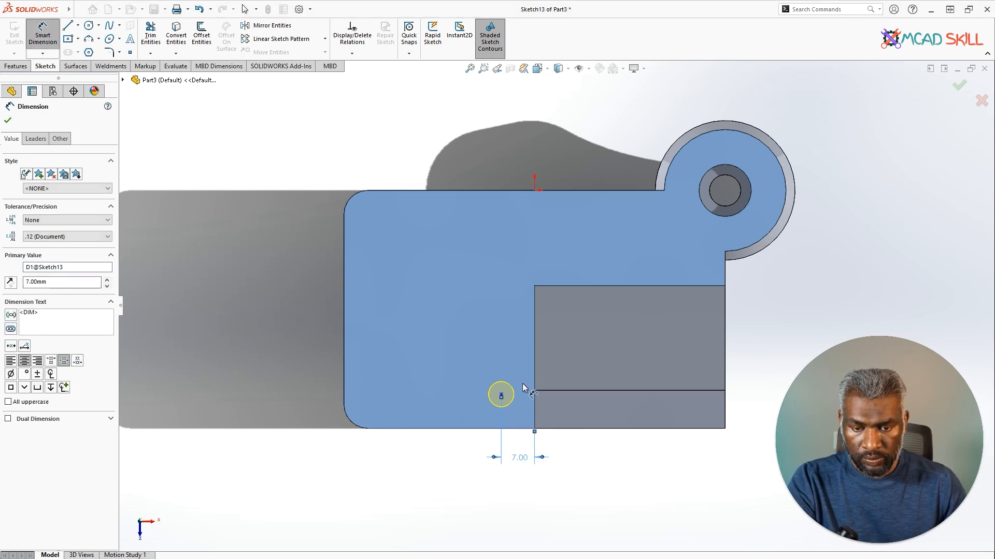
Dimension the hole centre 7 mm from the block's front edge and finish the drilled hole.
left_click(502, 395)
left_click(518, 429)
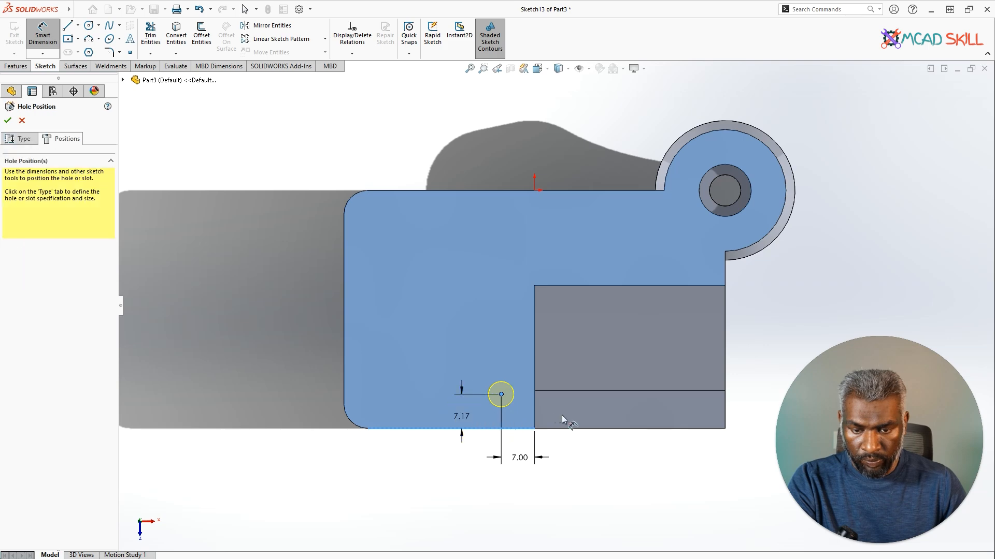
left_click(456, 412)
type("7.17230262mm")
key("Return")
middle_click_drag(554, 415, 195, 209)
left_click(7, 120)
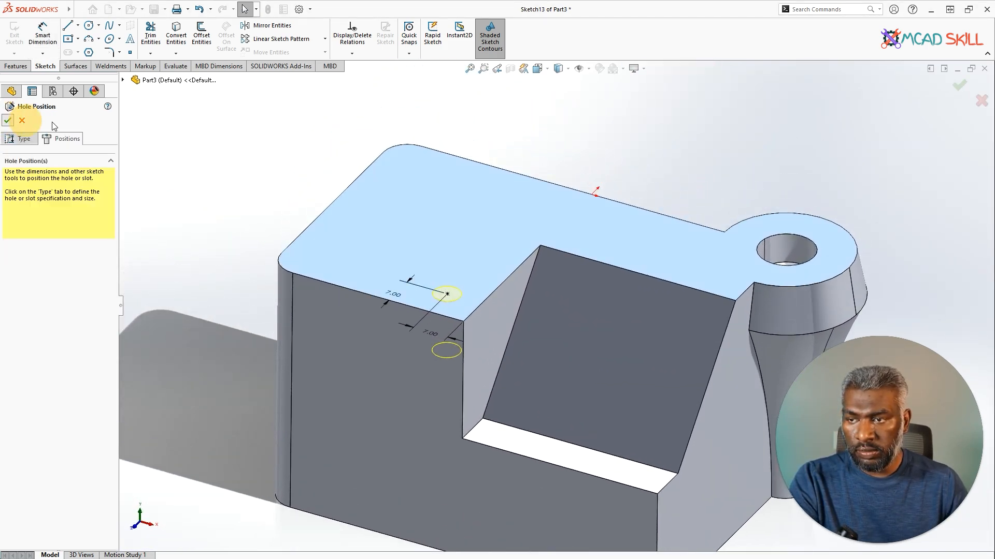
left_click(8, 121)
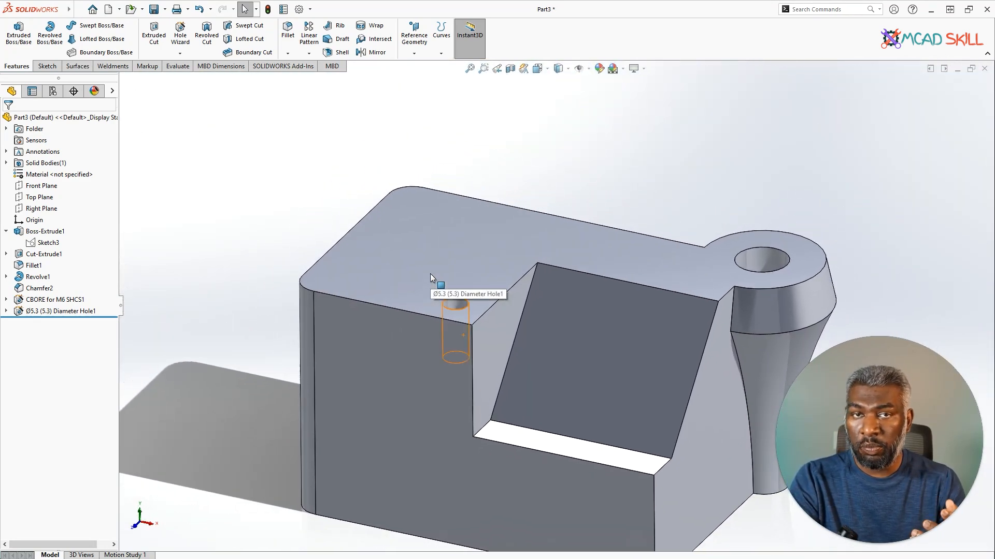
Start a Linear Pattern using the top edge of the notch's side wall as Direction 1.
left_click(308, 54)
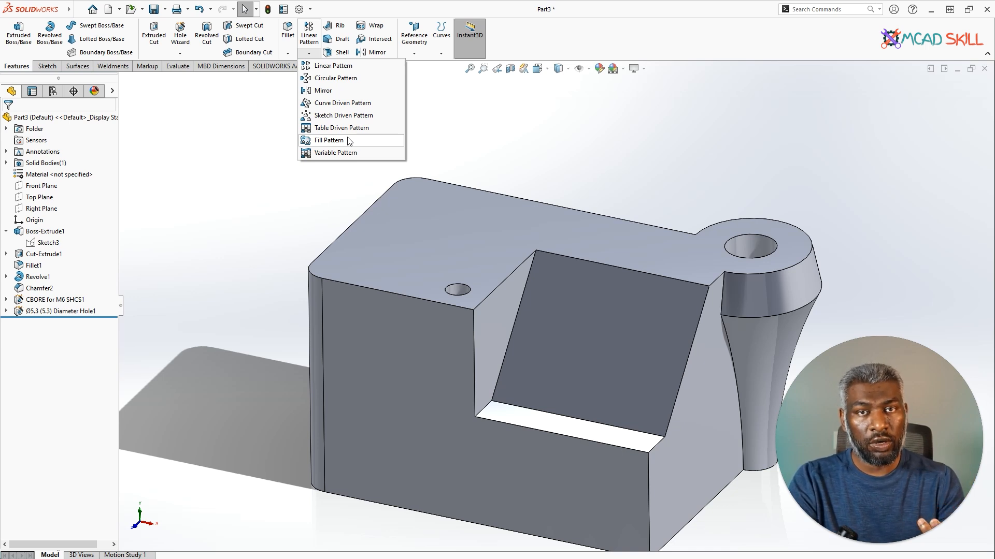
left_click(352, 70)
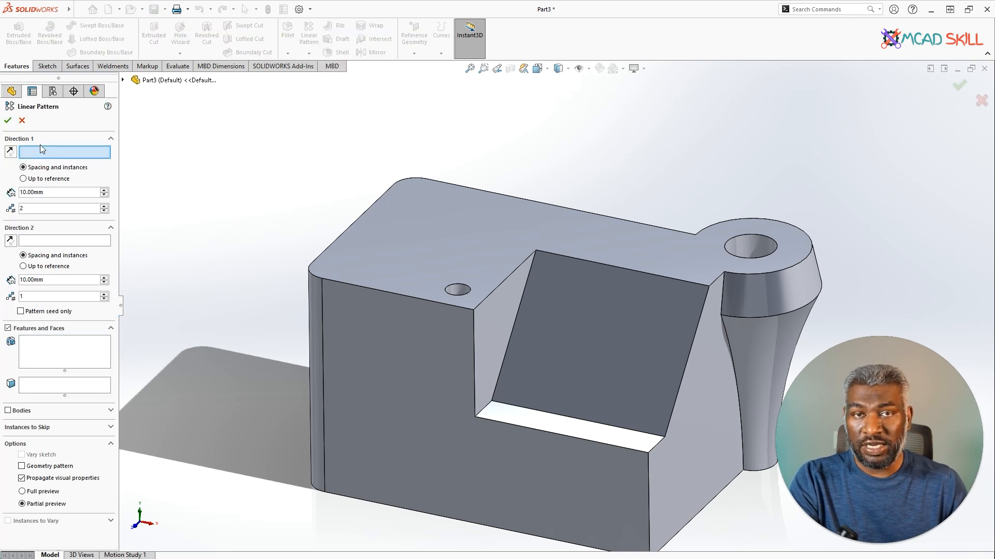
scroll(495, 293, "down", 1)
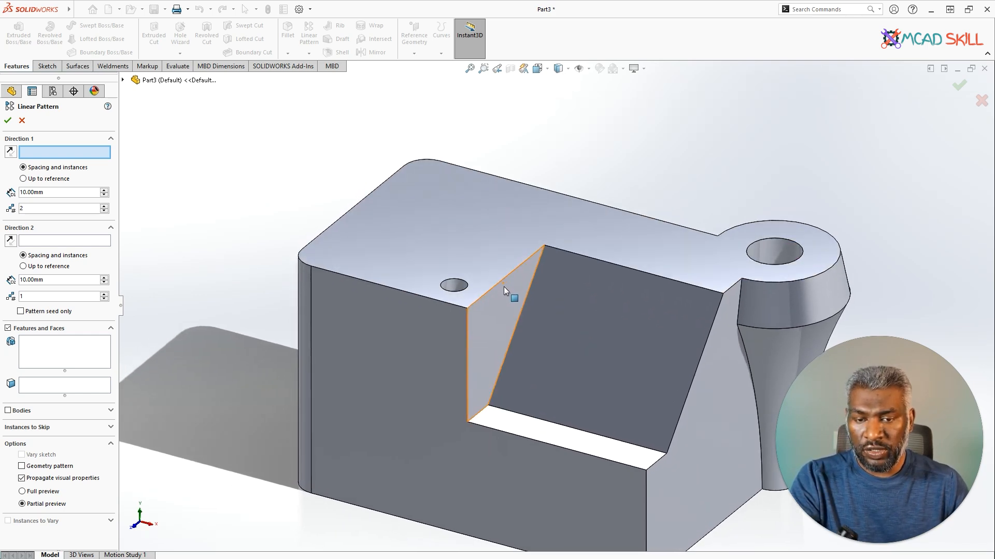
left_click(502, 281)
scroll(513, 290, "down", 2)
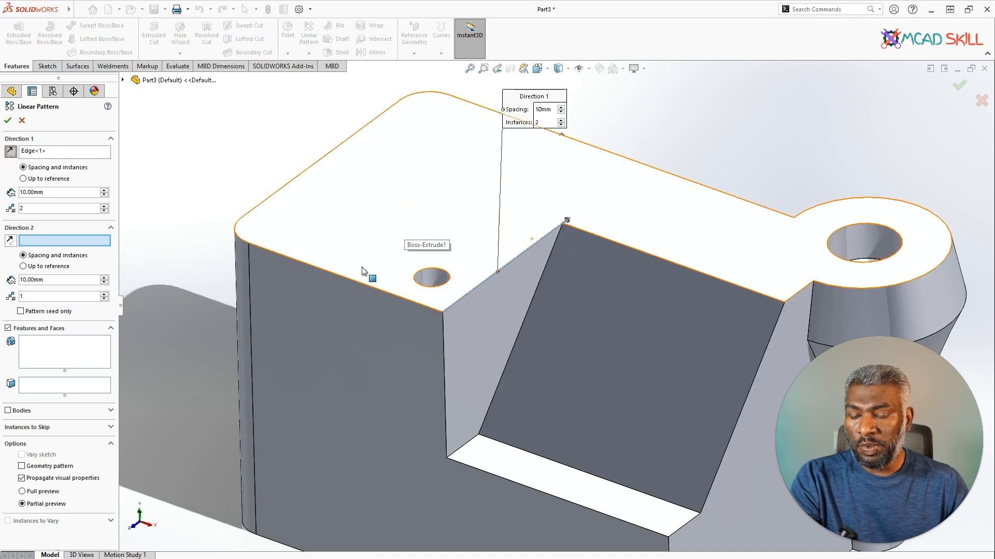
Choose the Ø5.3 drilled hole as the feature to pattern.
scroll(373, 275, "down", 5)
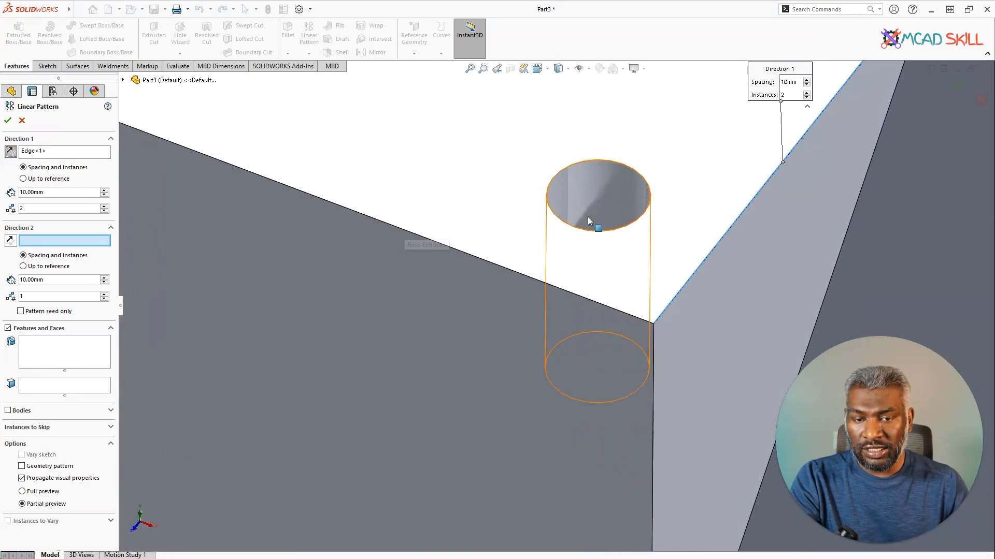
scroll(602, 207, "up", 2)
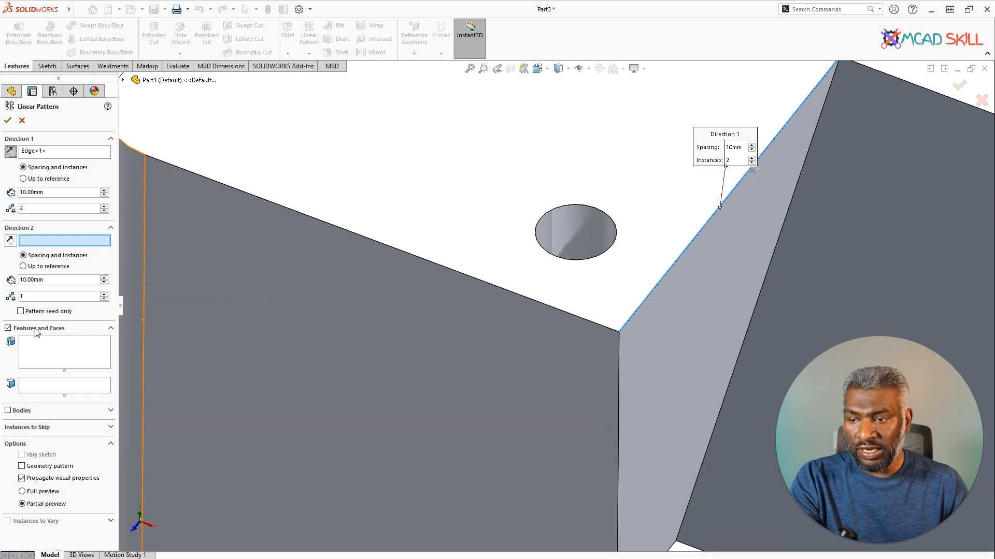
left_click(111, 138)
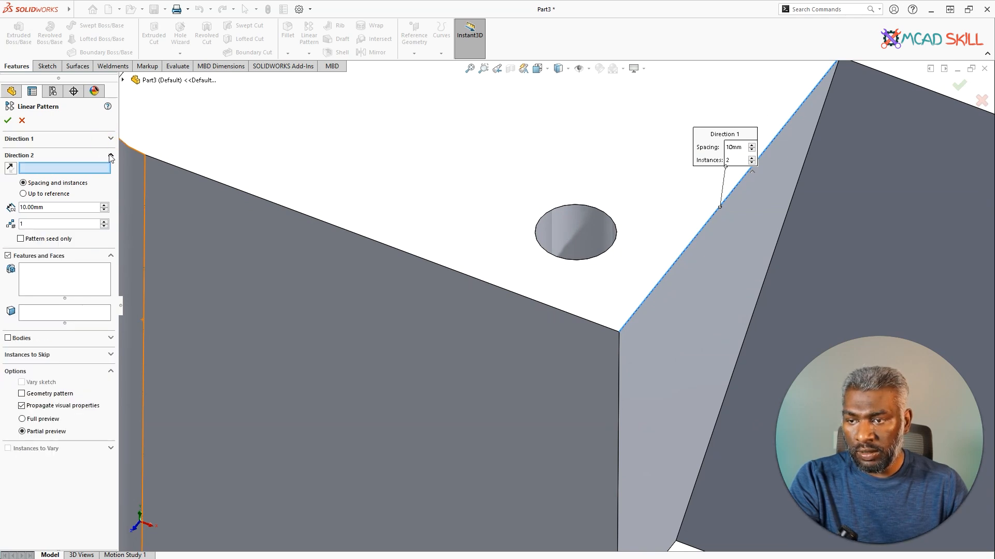
left_click(111, 155)
left_click(59, 188)
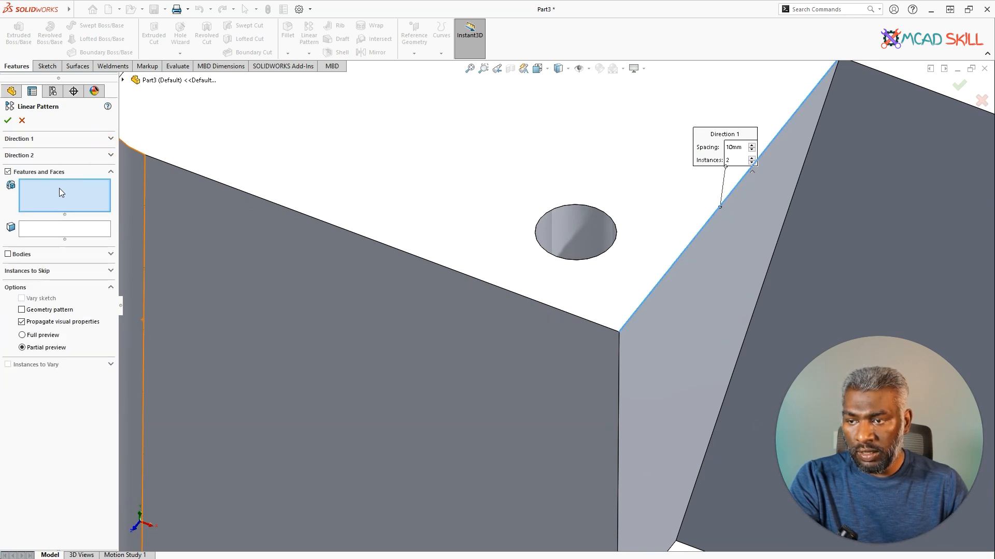
left_click(574, 234)
scroll(581, 261, "up", 3)
middle_click_drag(582, 260, 559, 280)
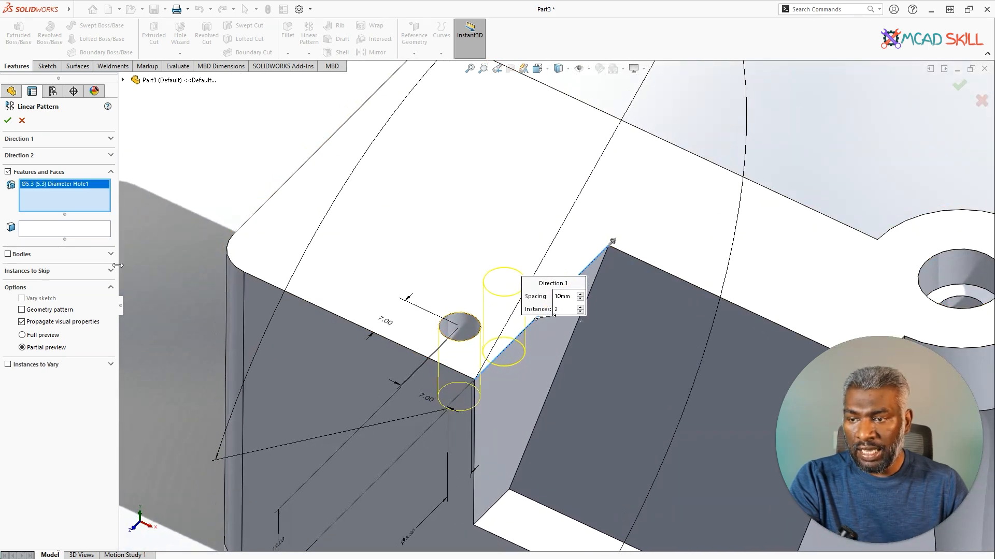
Set Direction 1 to 4 instances at 10 mm spacing and create the hole pattern.
left_click(110, 138)
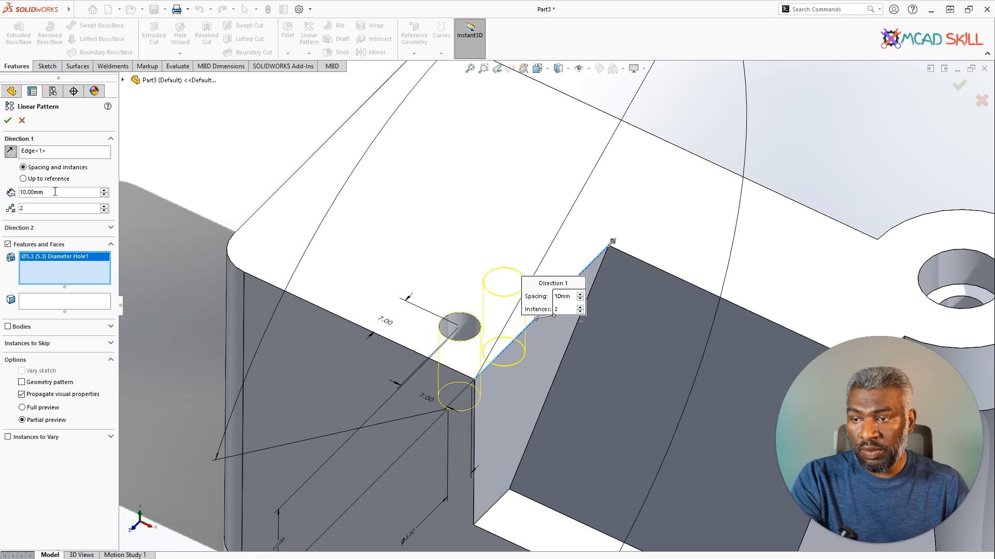
middle_click_drag(497, 295, 451, 309)
scroll(451, 309, "down", 1)
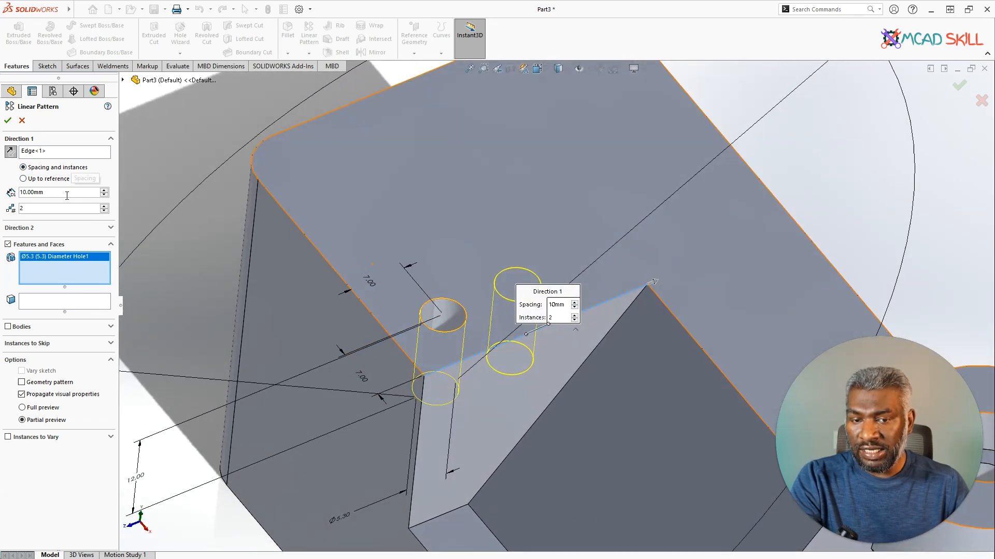
left_click(68, 209)
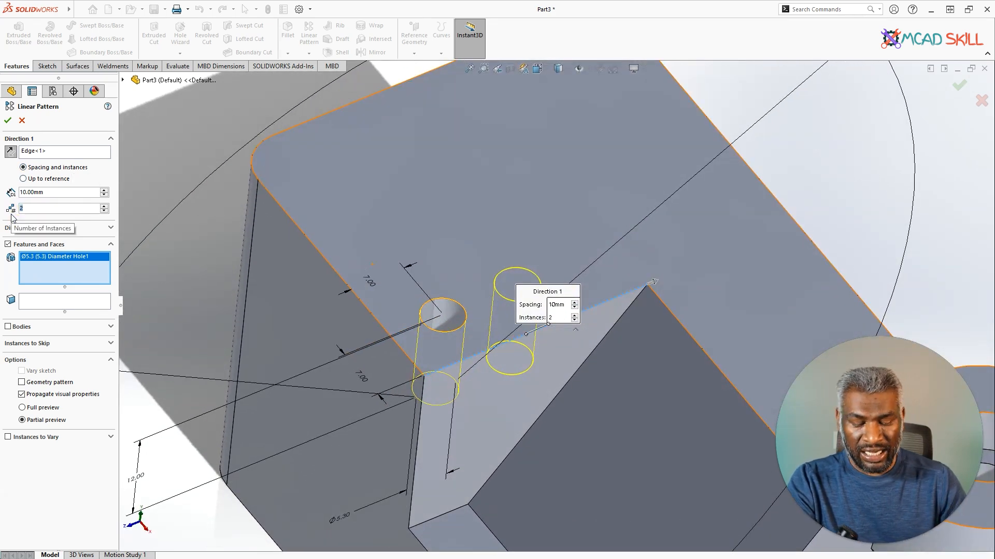
type("4")
key("Return")
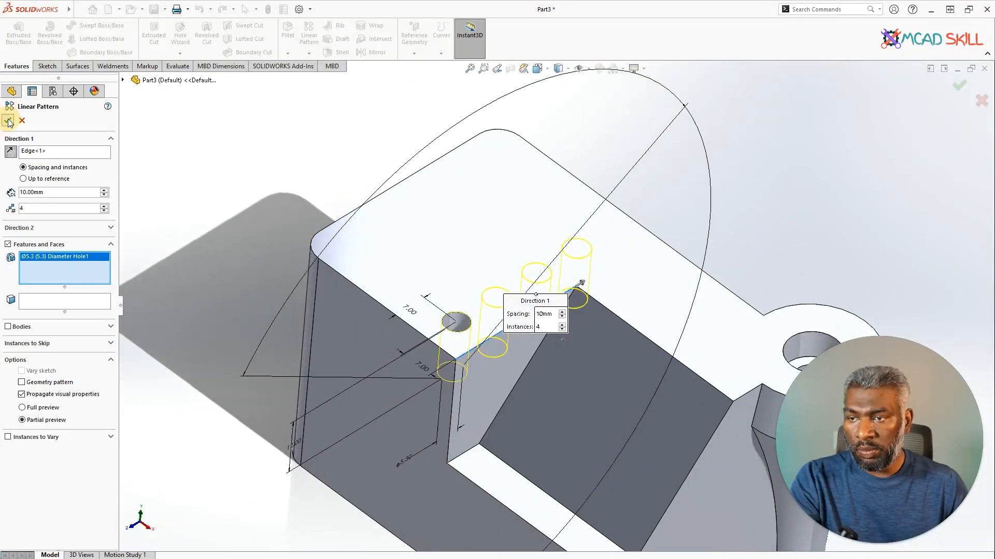
left_click(8, 120)
left_click(674, 158)
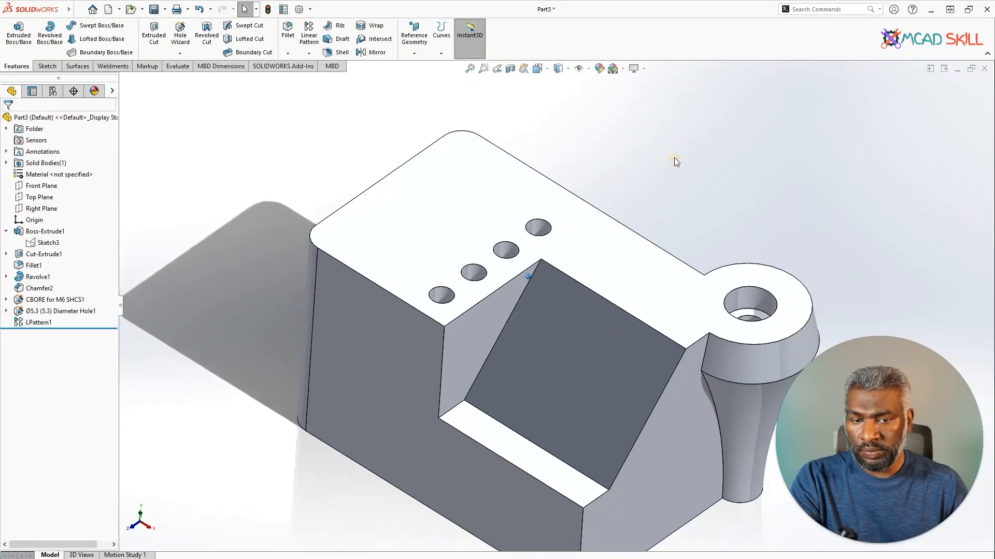
Inspect the patterned holes in isometric view with hidden lines visible, and return to the Shaded With Edges display.
key("ctrl+7")
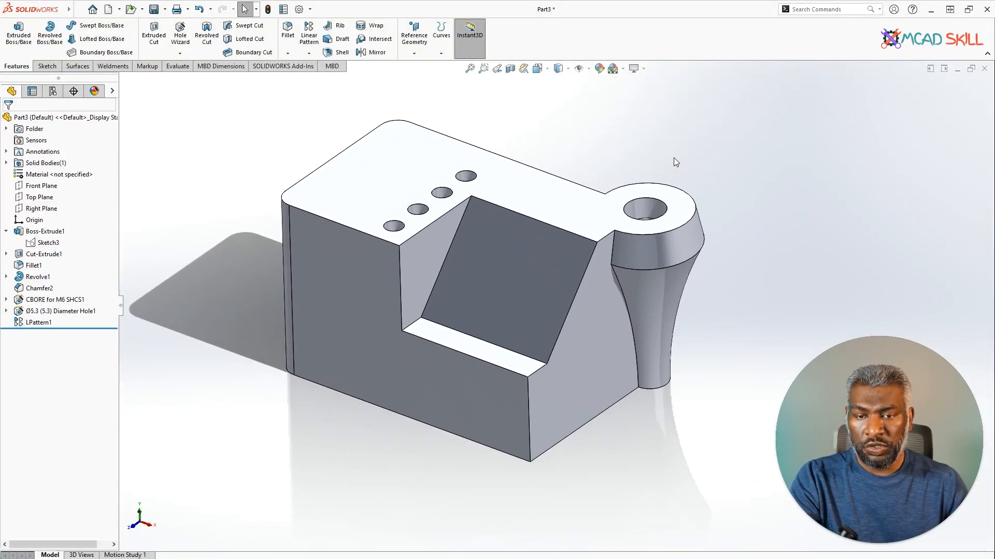
middle_click_drag(673, 157, 544, 140)
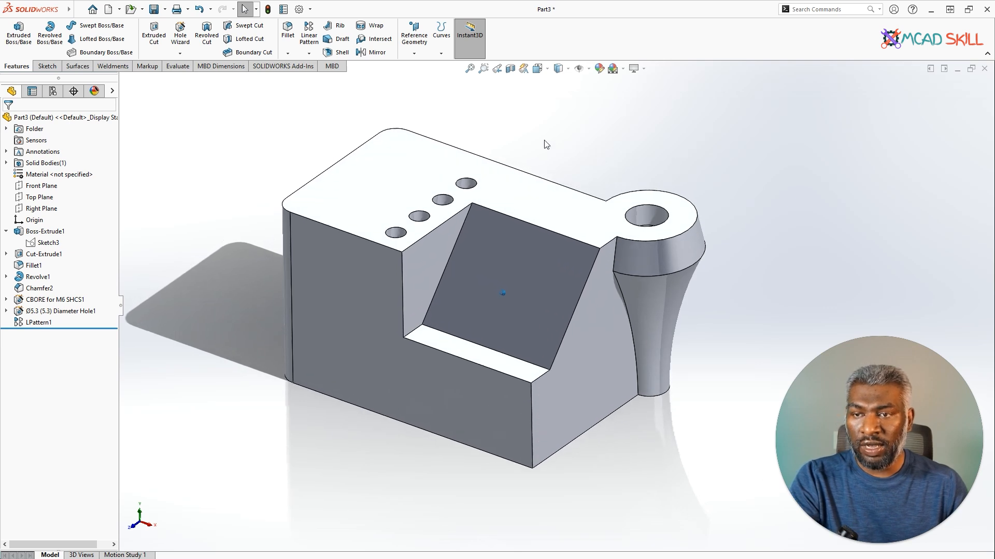
left_click(568, 69)
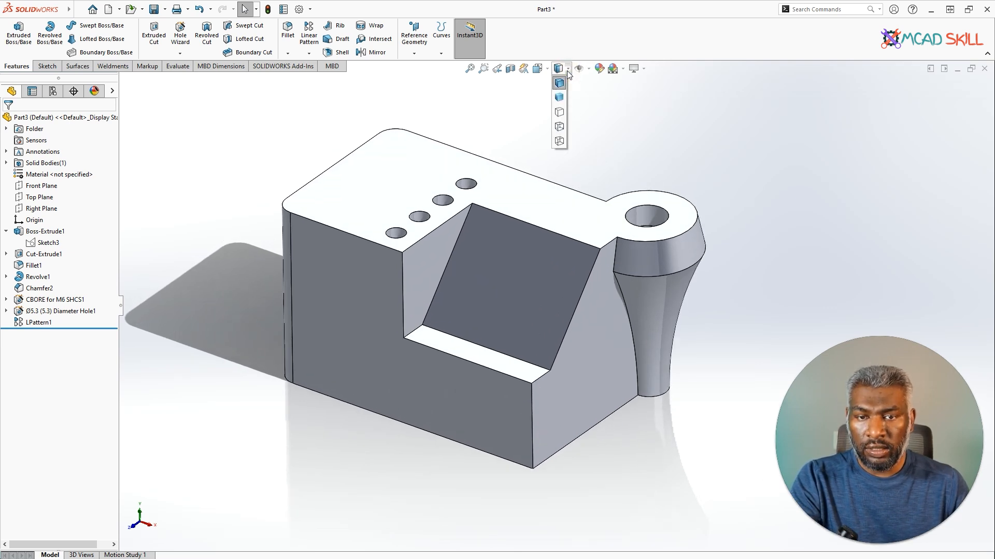
left_click(559, 127)
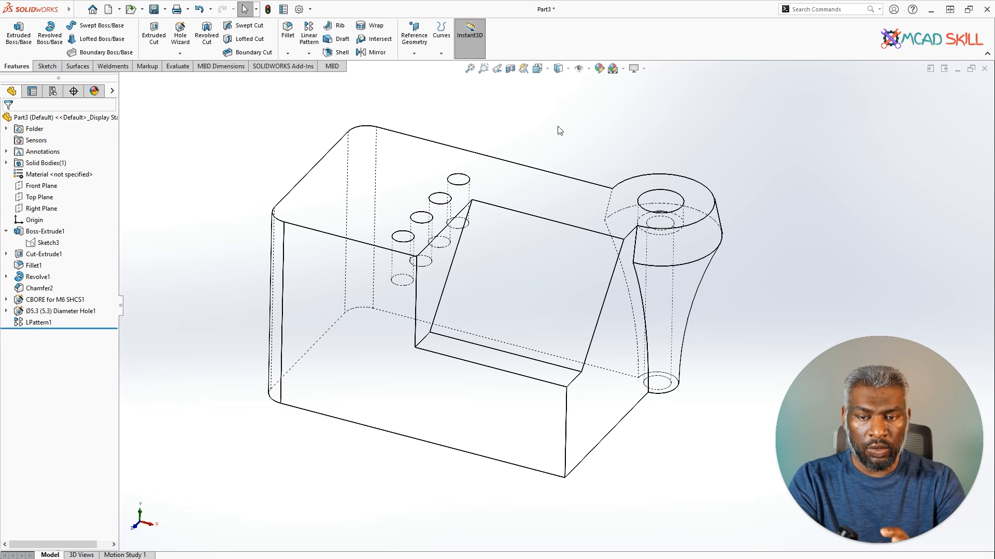
left_click(558, 68)
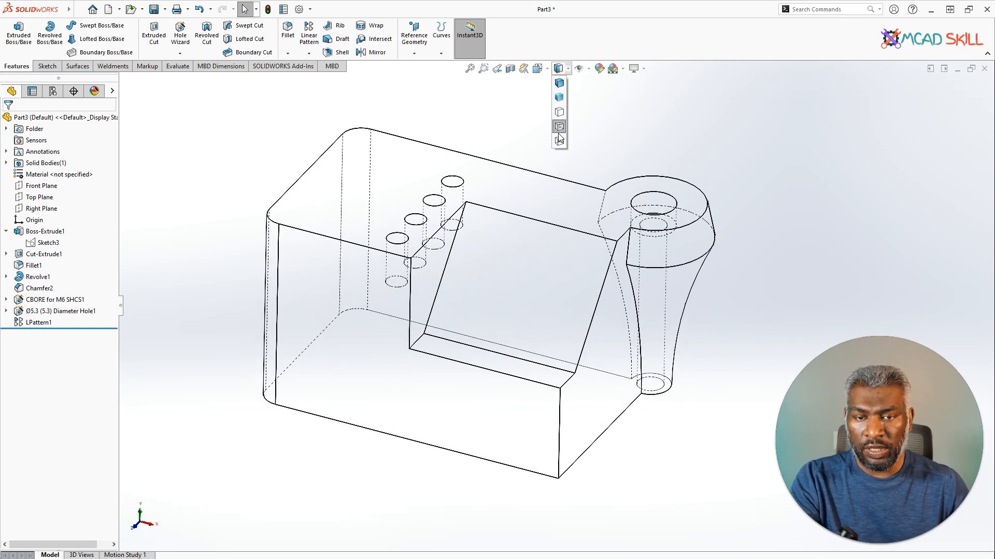
left_click(559, 83)
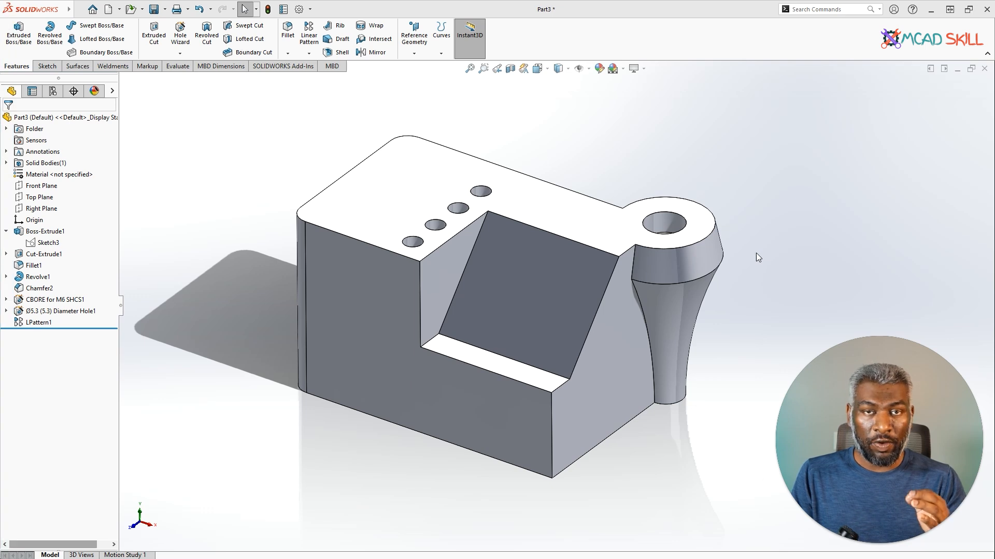
Create a new assembly document and dismiss Begin Assembly without inserting a component.
left_click(80, 9)
left_click(89, 25)
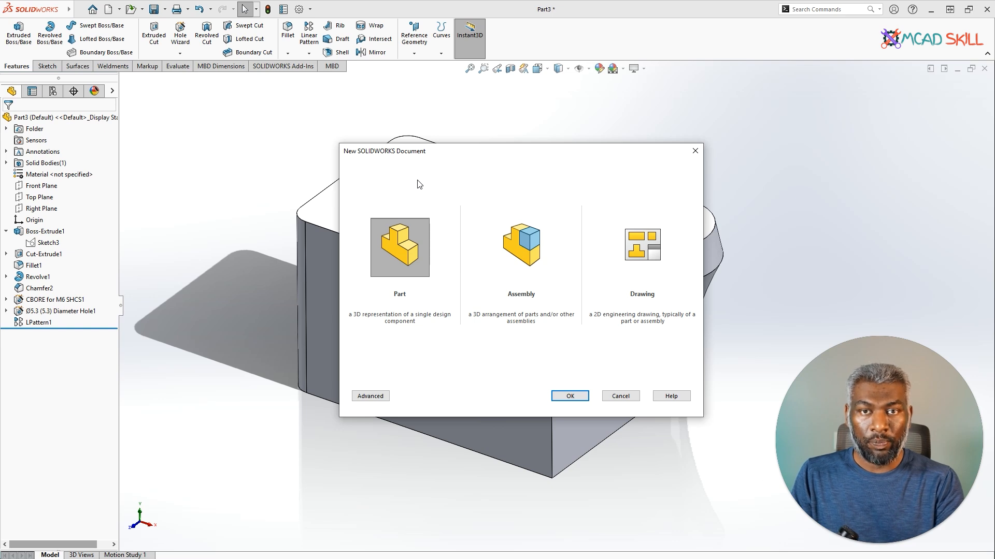
left_click(522, 252)
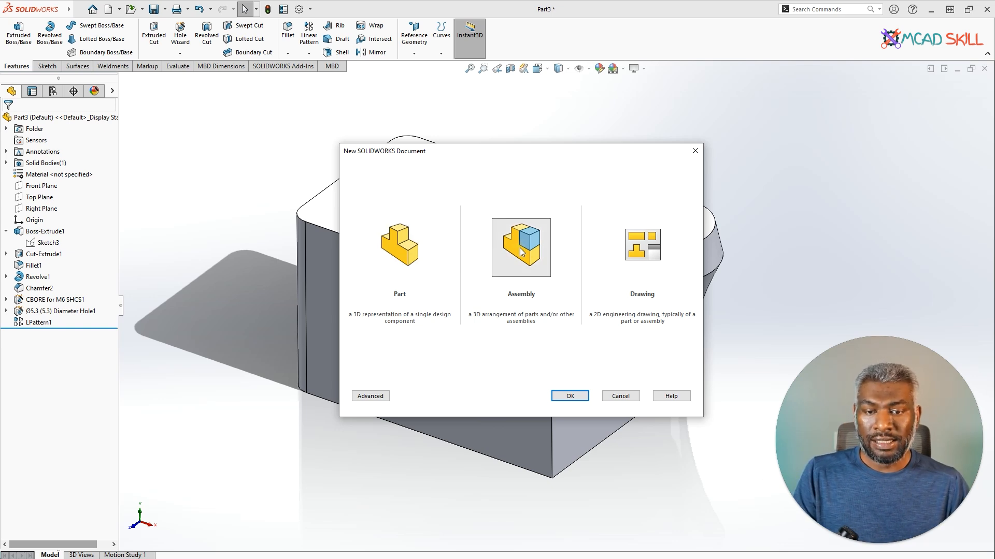
left_click(572, 393)
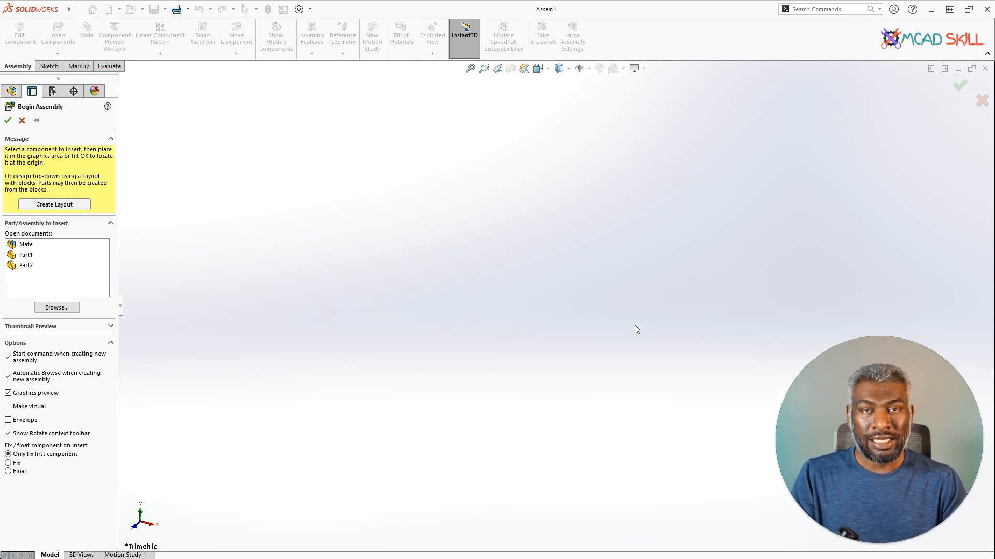
left_click(22, 120)
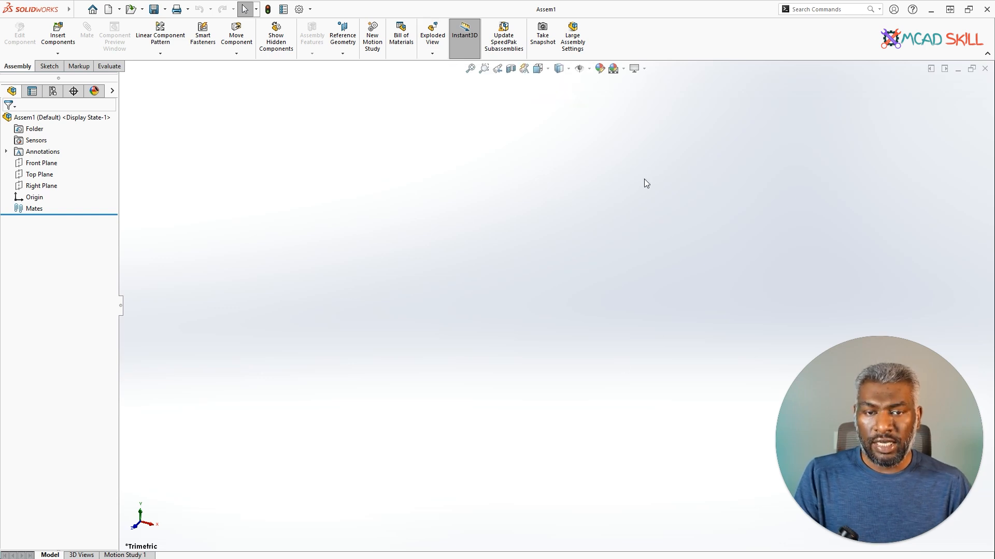
Apply the Plain White scene as the assembly background.
left_click(624, 73)
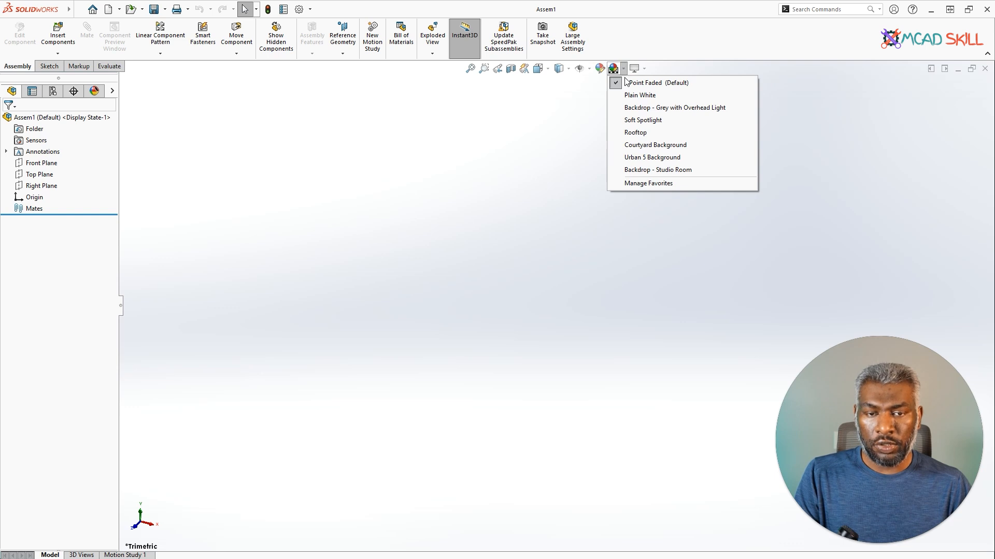
left_click(631, 98)
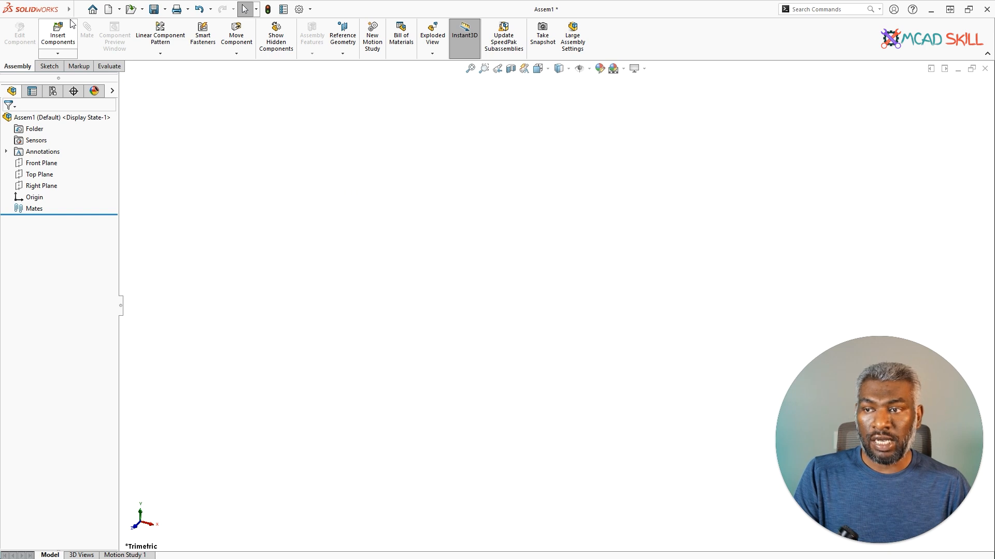
View the open Part1 document and the open Part2 document one after the other.
mouse_move(68, 9)
left_click(188, 9)
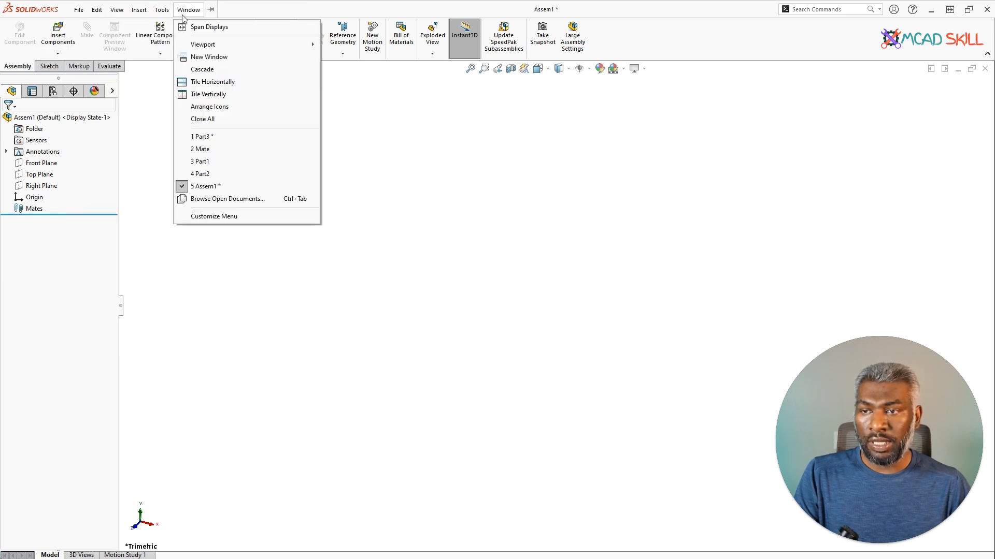
left_click(202, 161)
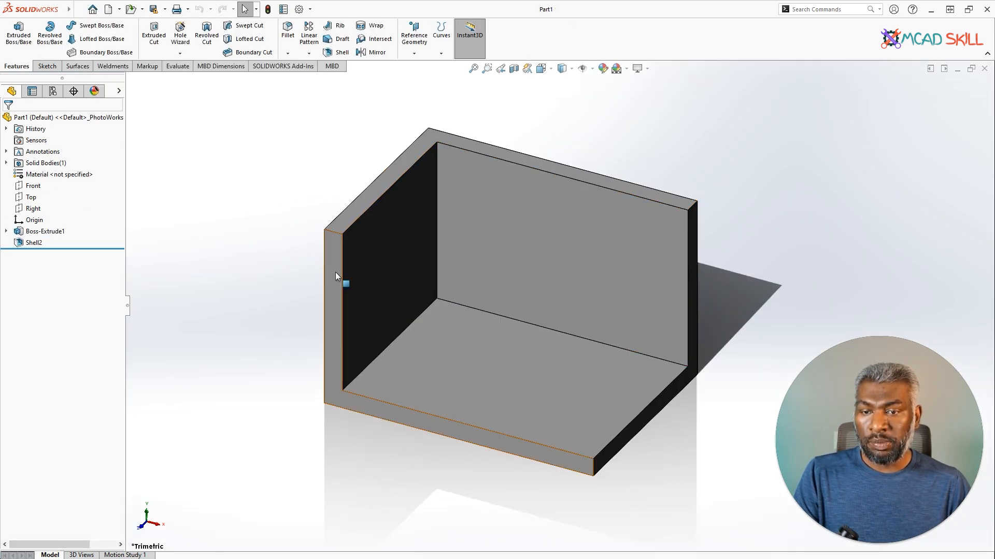
mouse_move(68, 9)
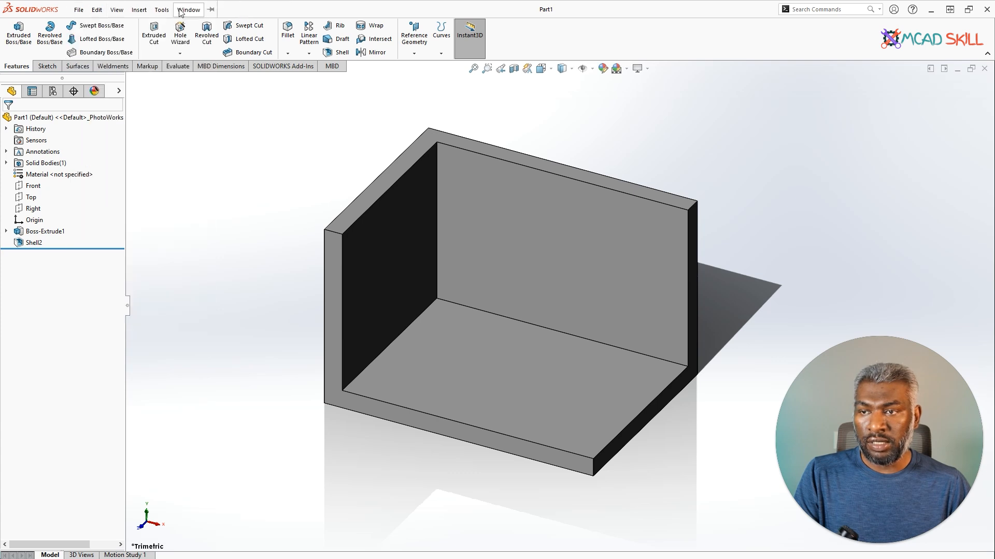
left_click(188, 9)
left_click(202, 176)
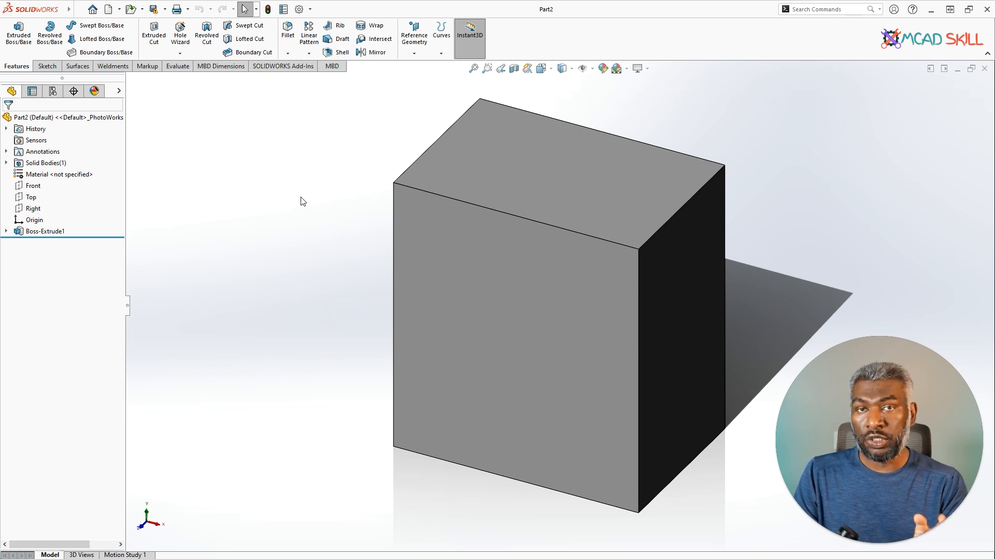
Cycle through the previews of all open documents to compare the parts and assemblies.
key("ctrl")
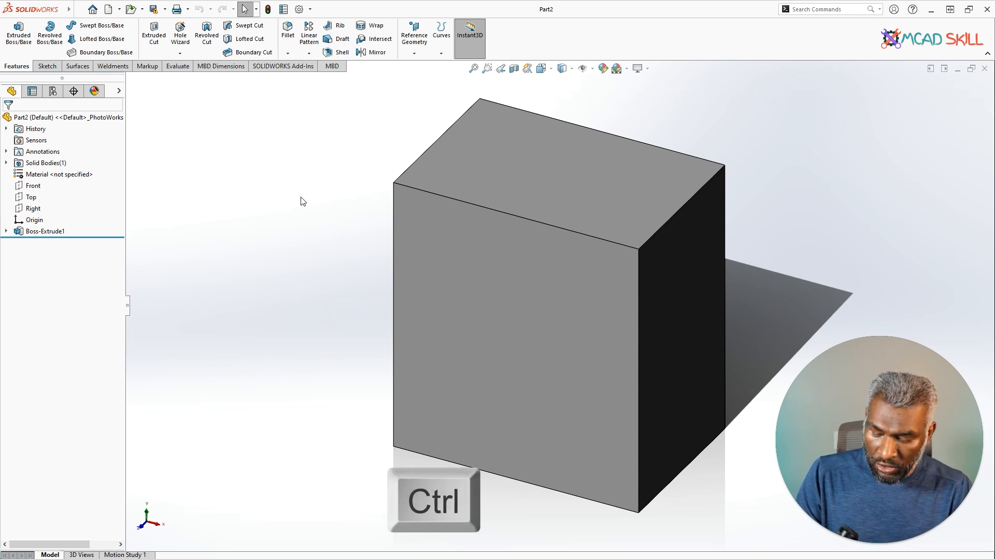
key("ctrl+Tab")
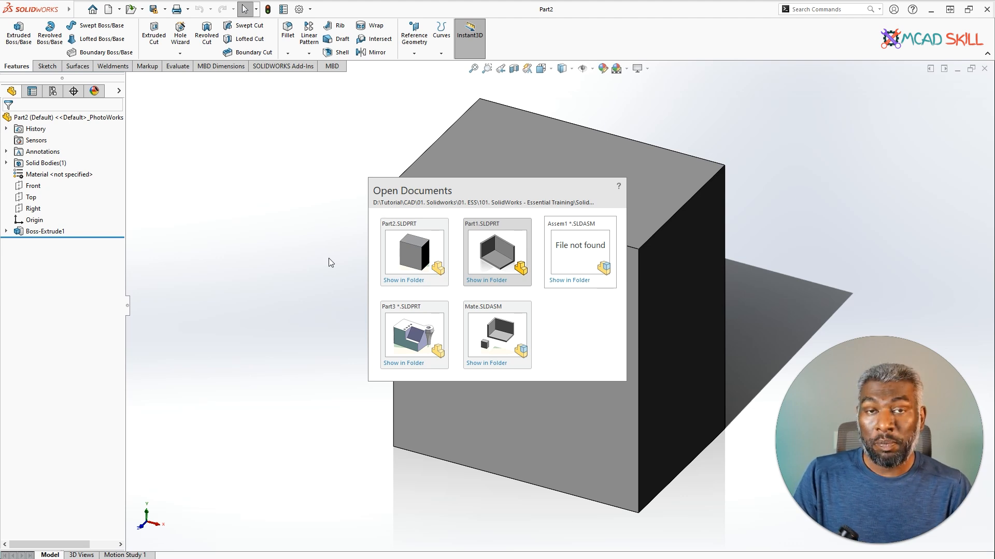
key("ctrl+Tab")
key("ctrl+Tab")
key("ctrl+Tab")
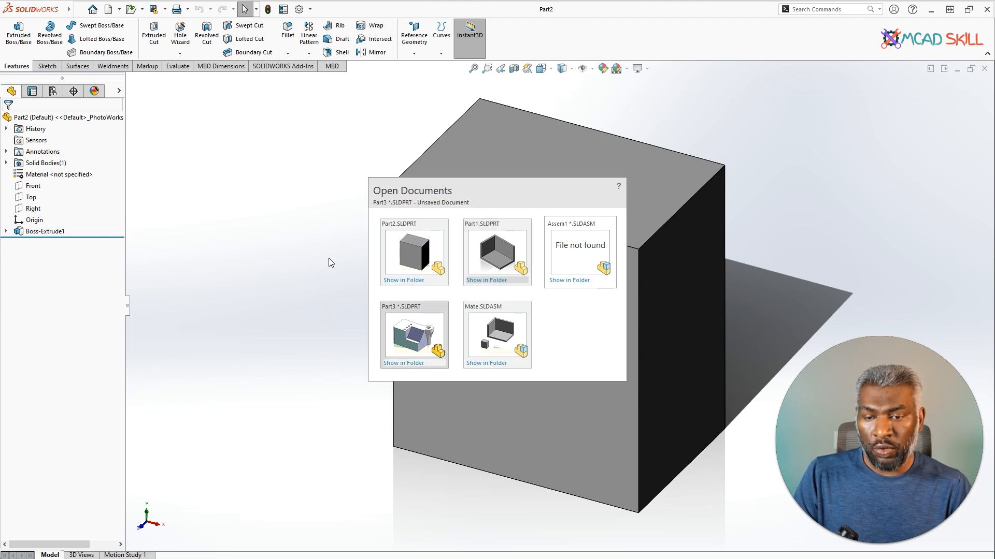
key("ctrl+Tab")
key("ctrl+Tab")
key("ctrl+Tab")
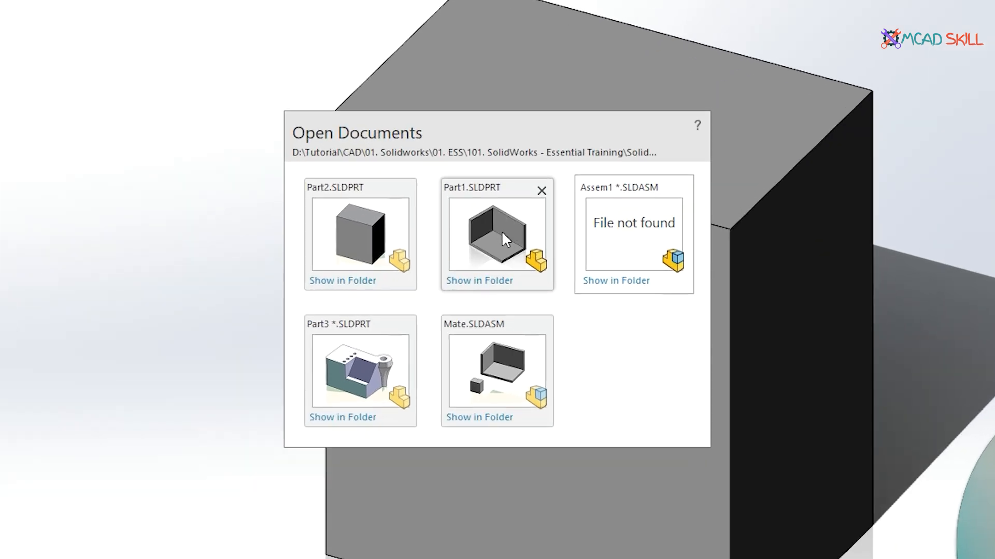
key("ctrl+Tab")
key("ctrl+Tab")
key("ctrl+Tab")
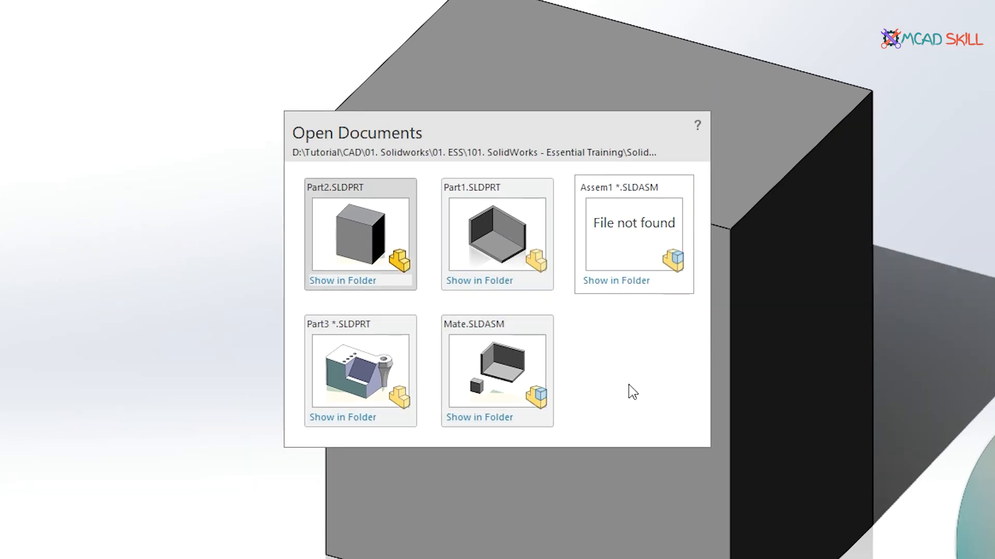
Switch to Part1 and return from there to the Assem1 assembly.
key("ctrl+Tab")
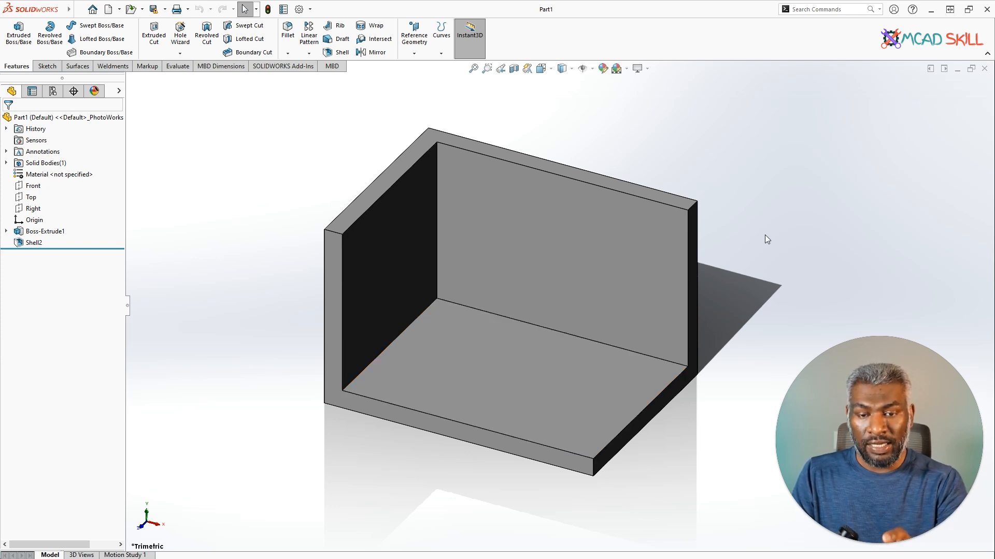
key("ctrl+Tab")
key("ctrl+Tab")
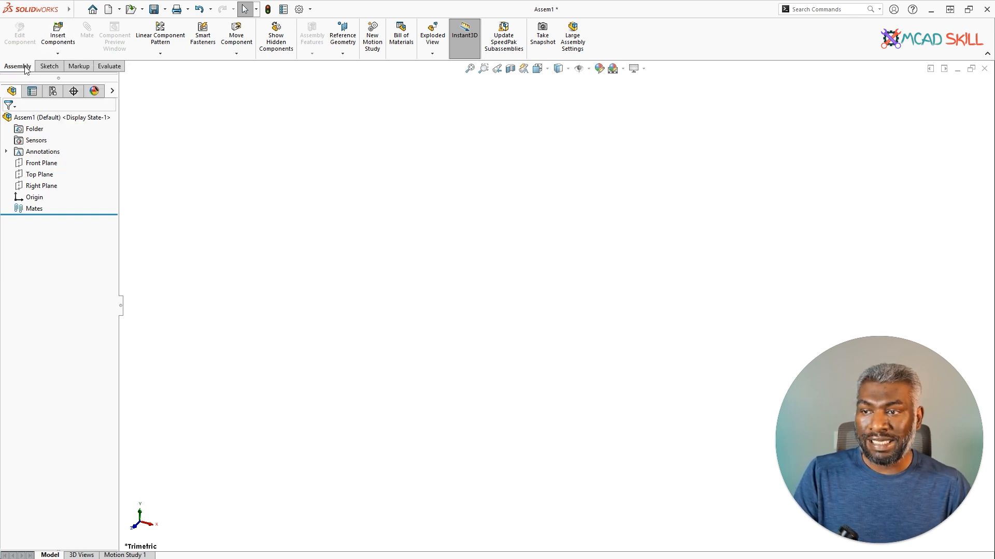
Start inserting a component, check the files available on disk without opening any, and choose Part1 from the open documents.
left_click(70, 42)
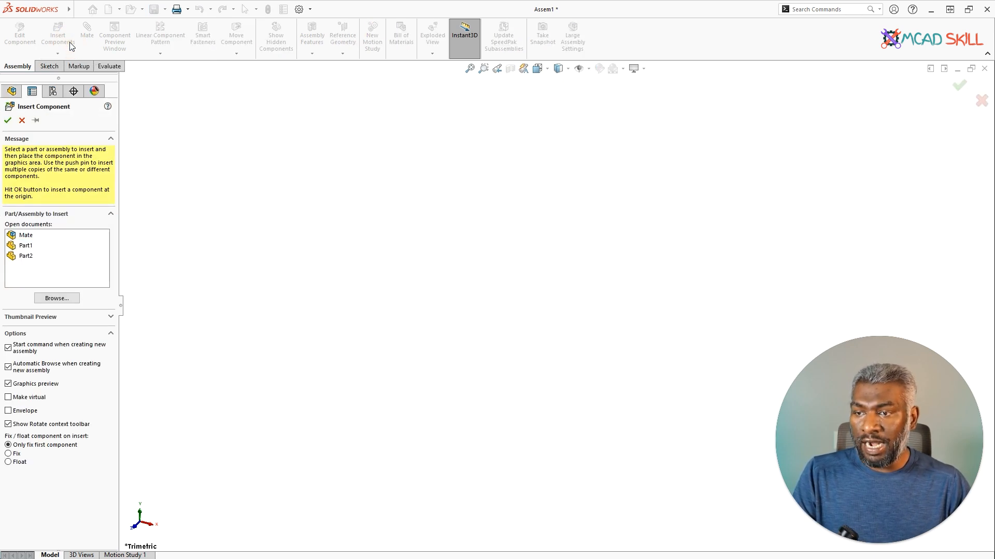
left_click(71, 299)
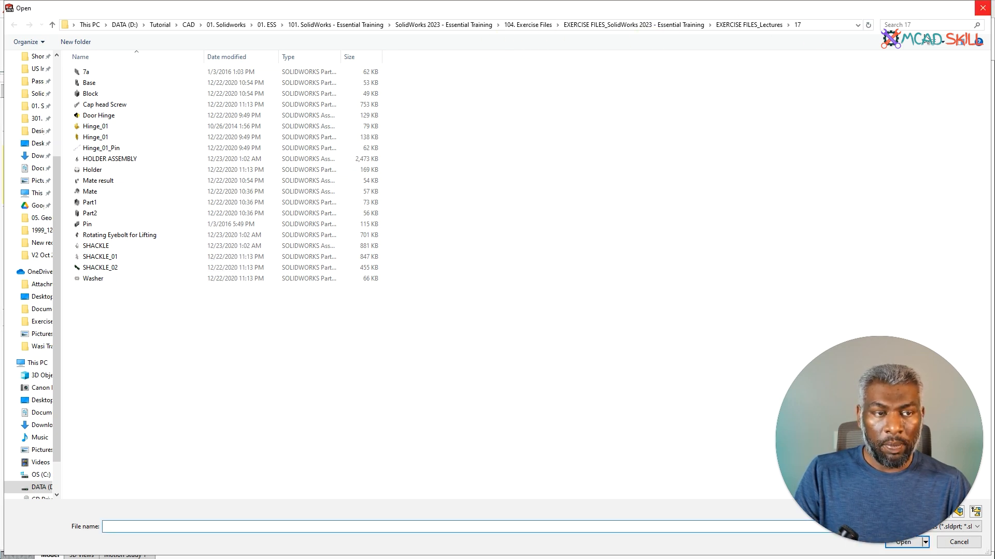
double_click(823, 12)
left_click(307, 248)
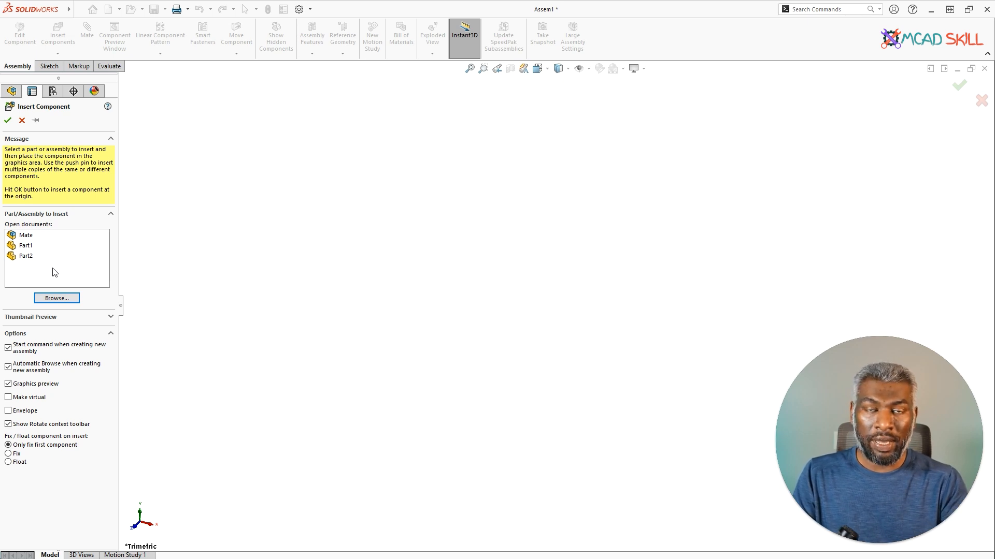
left_click(36, 247)
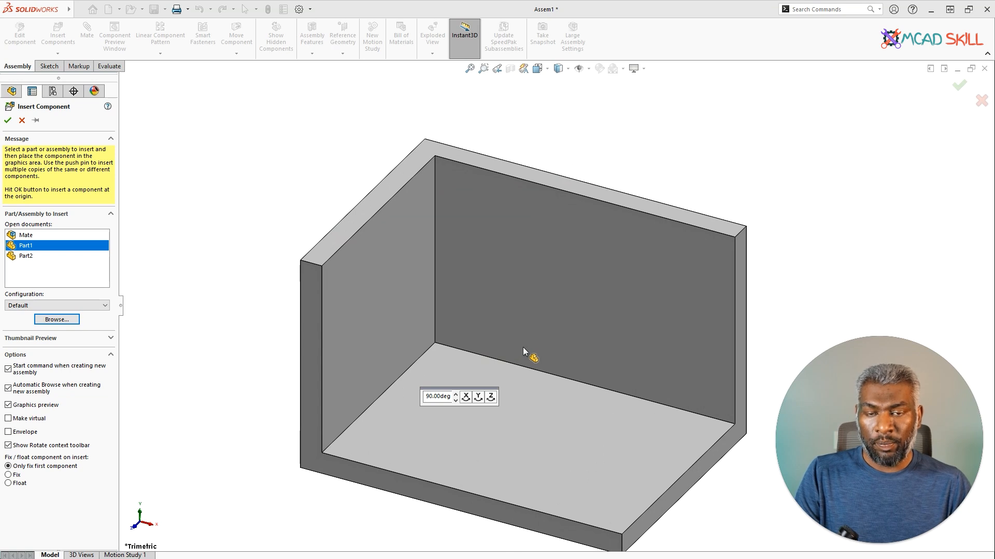
scroll(520, 298, "up", 3)
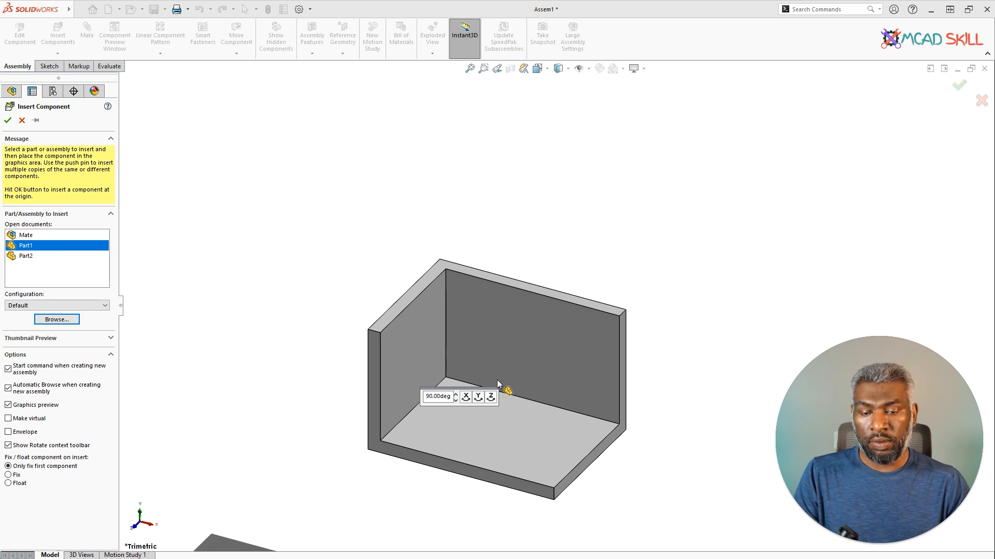
Try rotating the Part1 preview in 90° increments about the X, Y and Z axes.
left_click(466, 398)
left_click(478, 399)
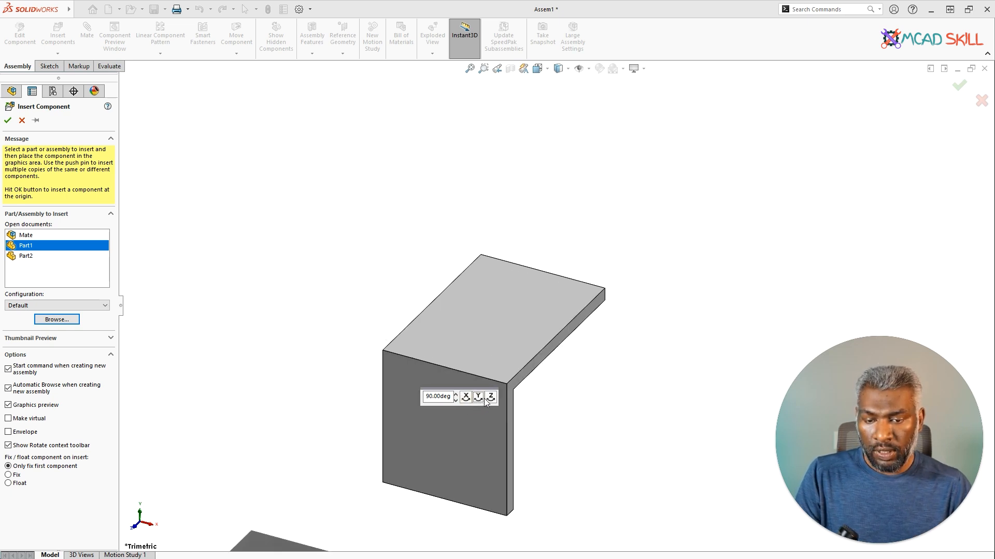
left_click(491, 397)
left_click(467, 398)
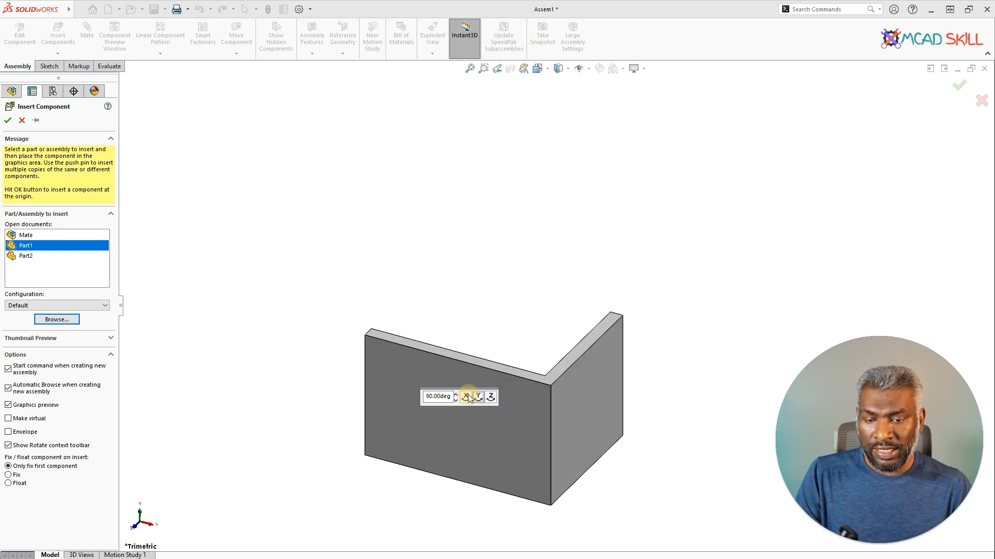
left_click(467, 397)
left_click(467, 398)
left_click(466, 397)
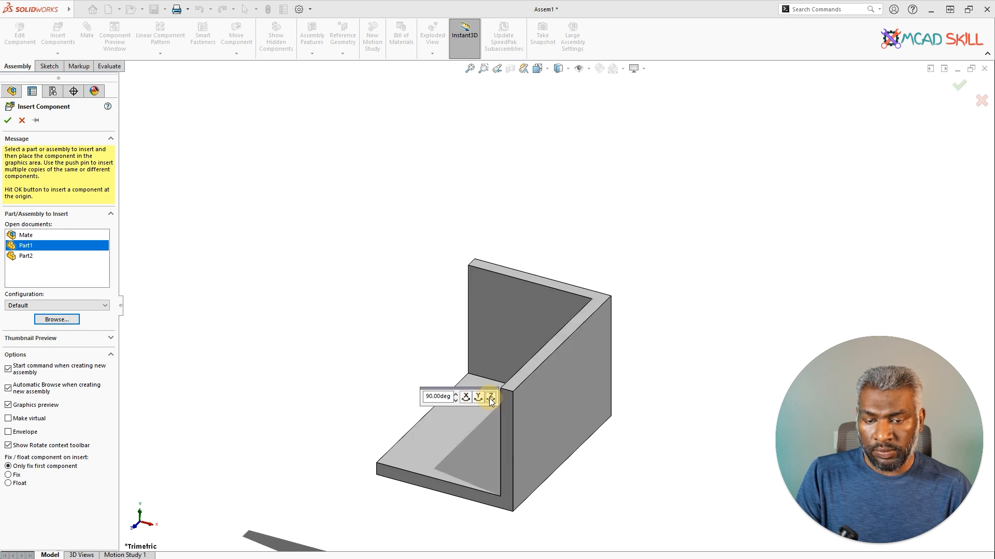
left_click(466, 398)
left_click(478, 397)
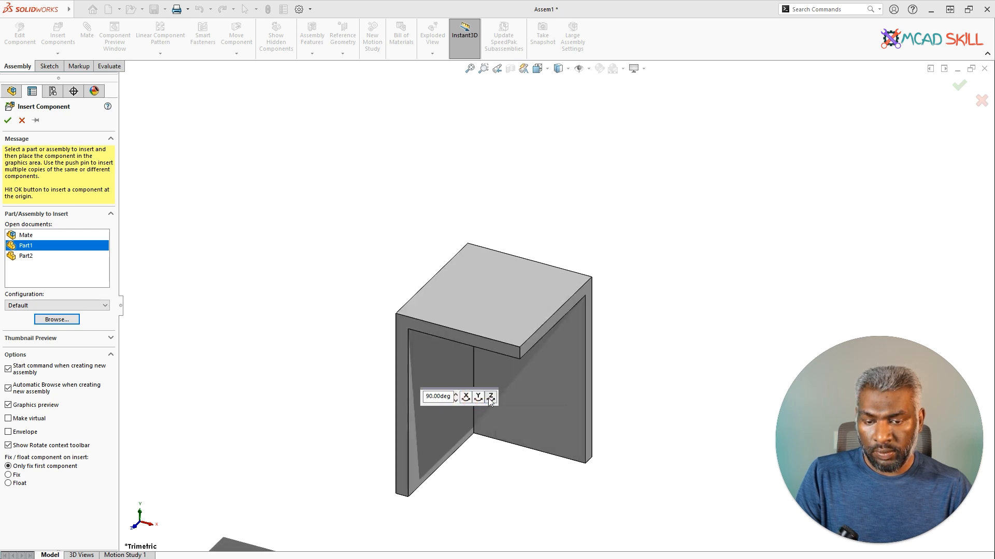
left_click(490, 397)
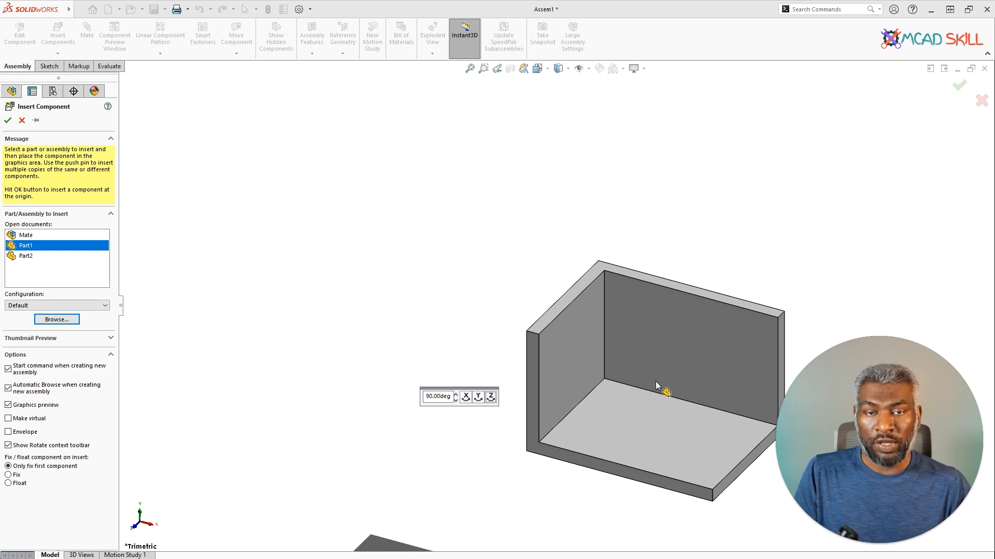
Show the origins and place Part1 on the assembly origin.
left_click(588, 72)
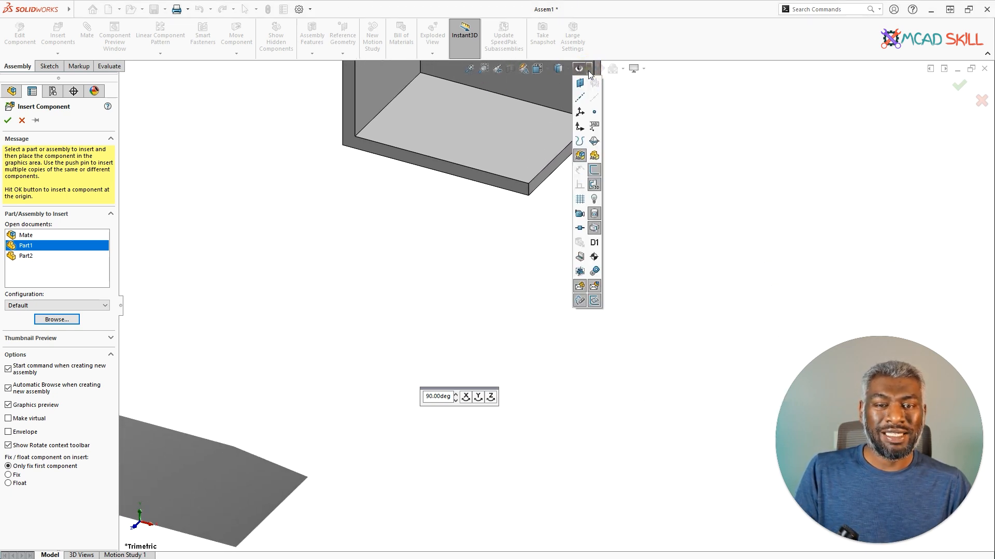
left_click(581, 128)
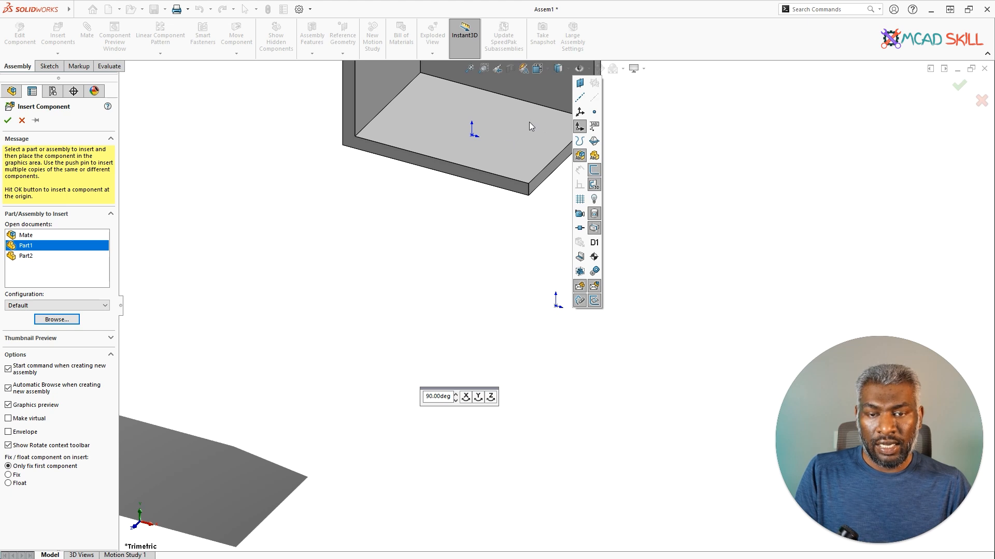
left_click(729, 145)
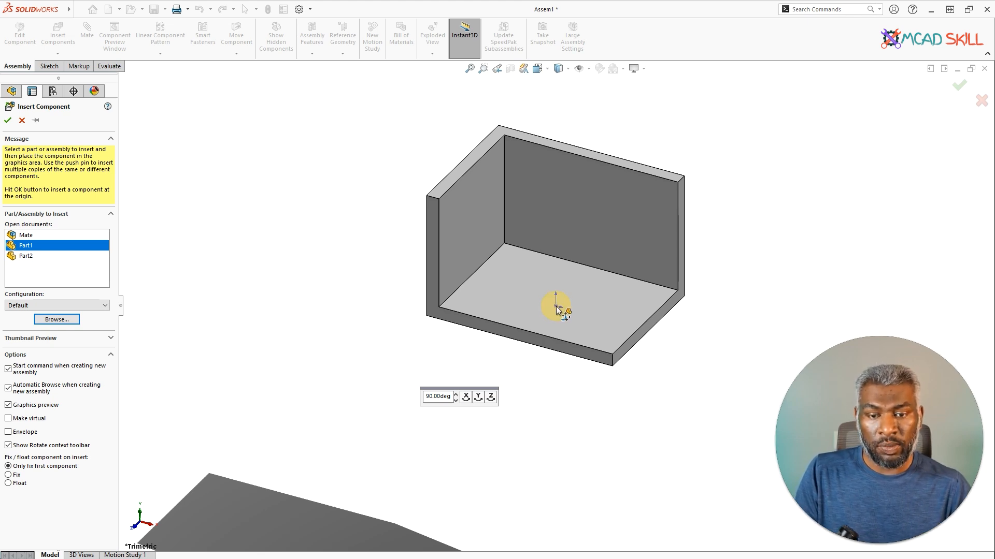
left_click(556, 305)
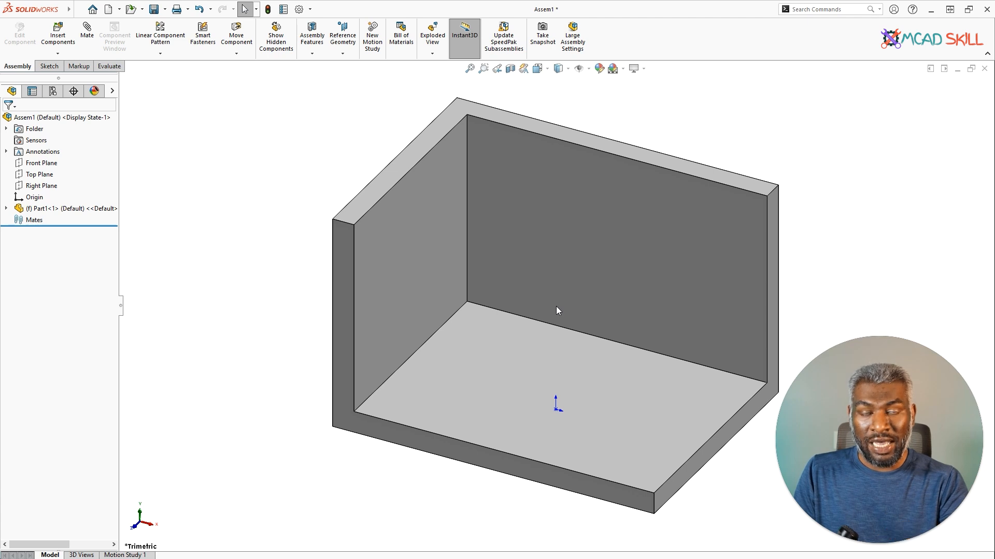
key("z")
key("z")
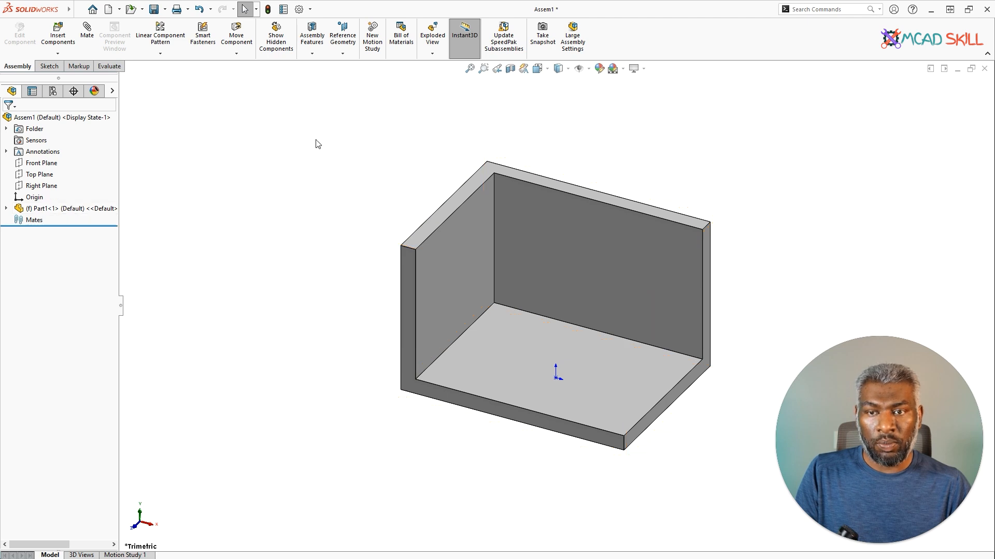
left_click(455, 278)
left_click(476, 144)
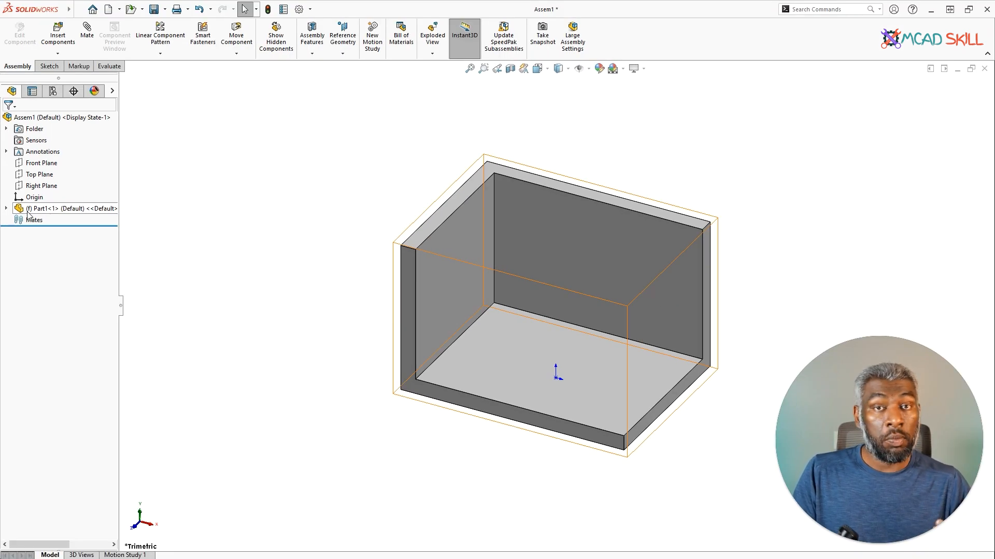
Insert Part2 into the empty space beside the open end wall of Part1.
left_click(58, 36)
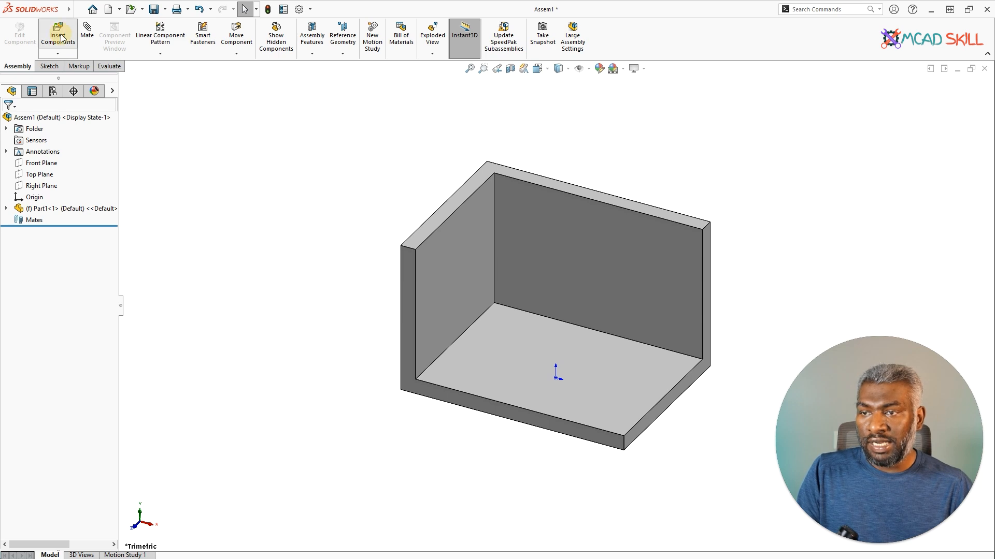
left_click(25, 257)
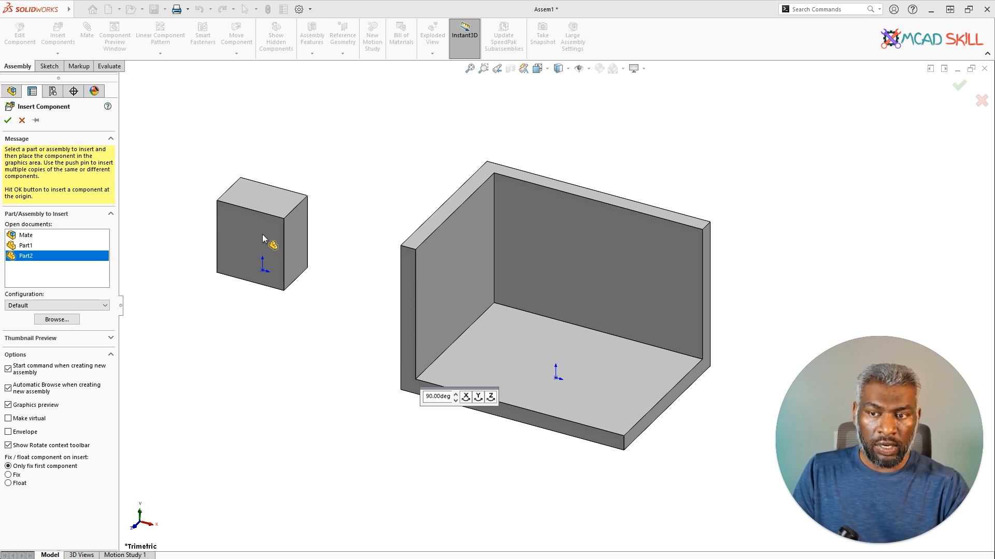
left_click(262, 269)
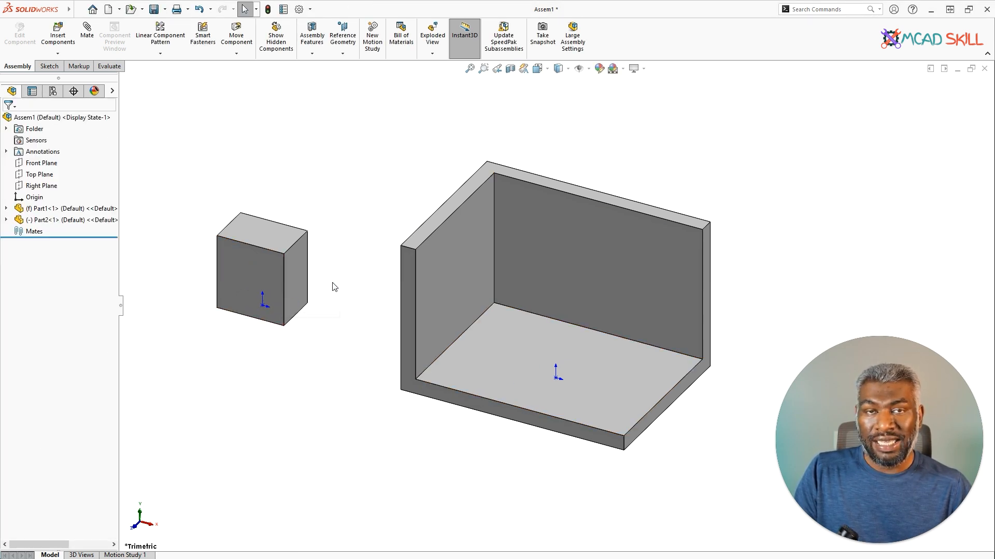
Hide the origins in the assembly view.
left_click(580, 68)
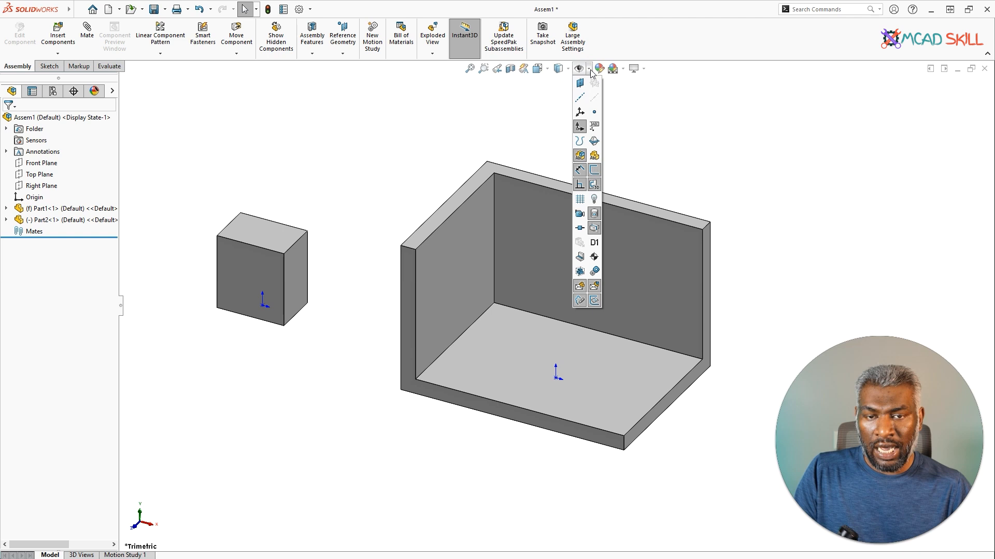
left_click(580, 130)
left_click(366, 151)
Try to move the fixed Part1 component by its inner side wall.
middle_click_drag(441, 161, 343, 222)
left_click_drag(343, 222, 378, 271)
left_click(484, 244)
left_click(357, 192)
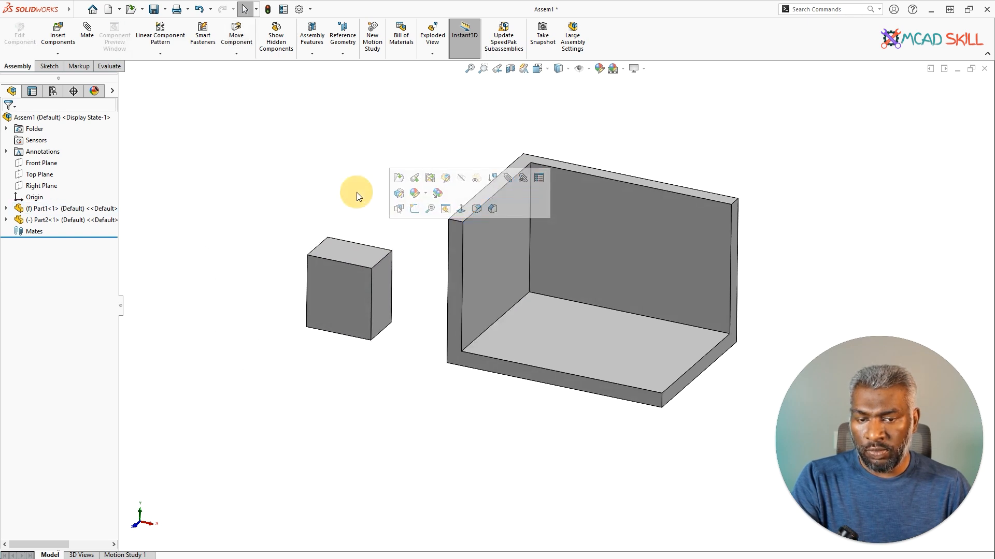
left_click(487, 222)
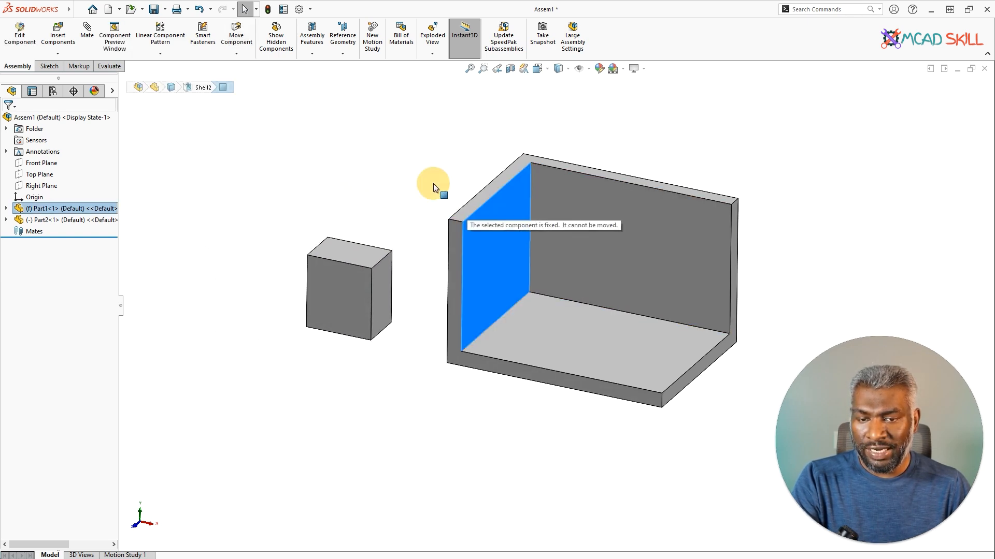
Move the unconstrained Part2 block around in the empty space beside Part1 to test its free movement.
left_click_drag(483, 244, 428, 200)
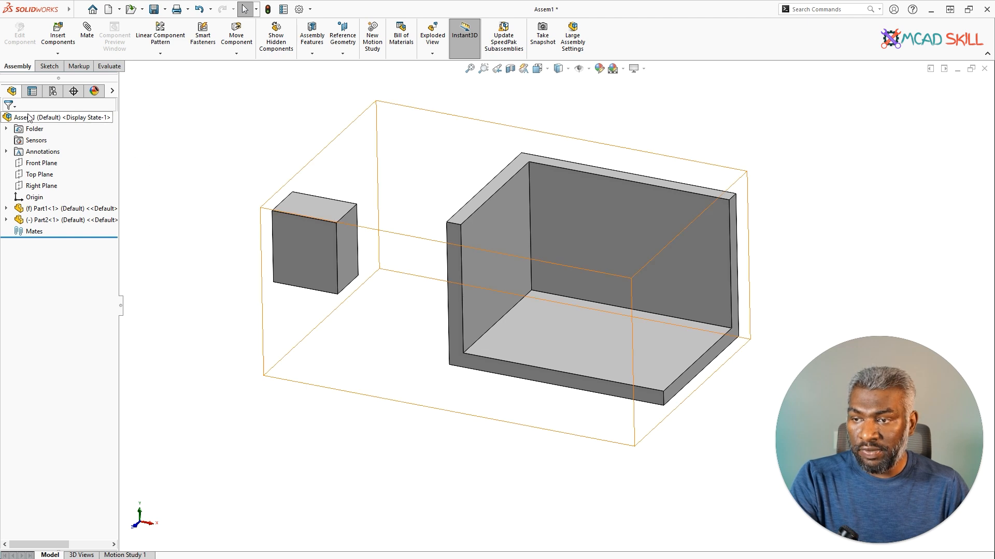
left_click(52, 220)
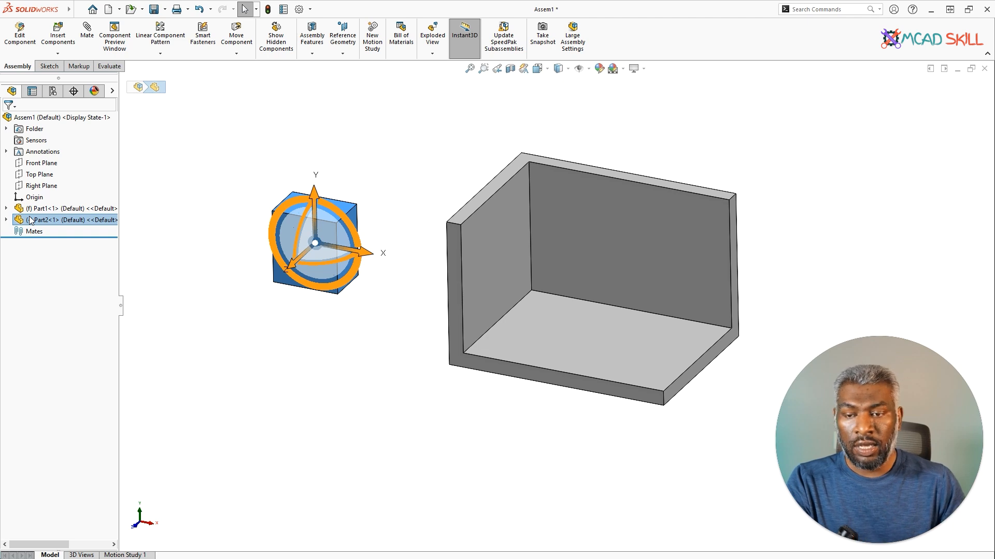
left_click(373, 165)
mouse_move(342, 227)
left_mouse_down()
mouse_move(343, 275)
mouse_move(349, 220)
left_mouse_up()
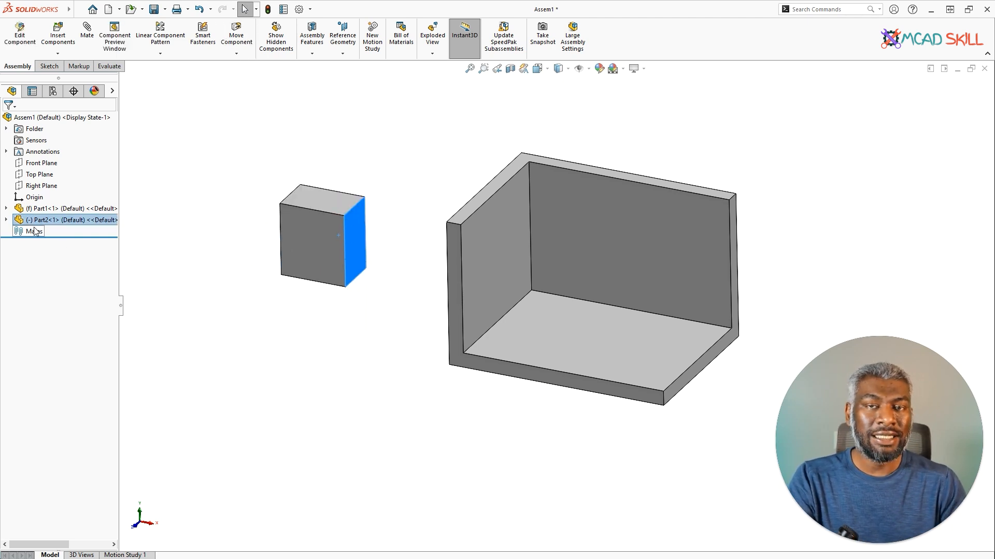
left_click(380, 182)
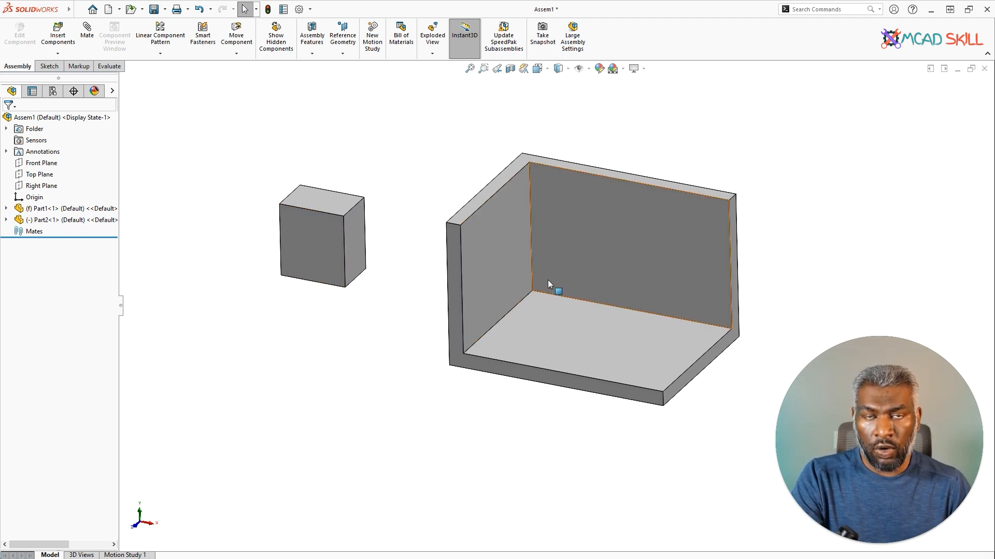
left_click_drag(338, 233, 329, 288)
left_click(338, 200)
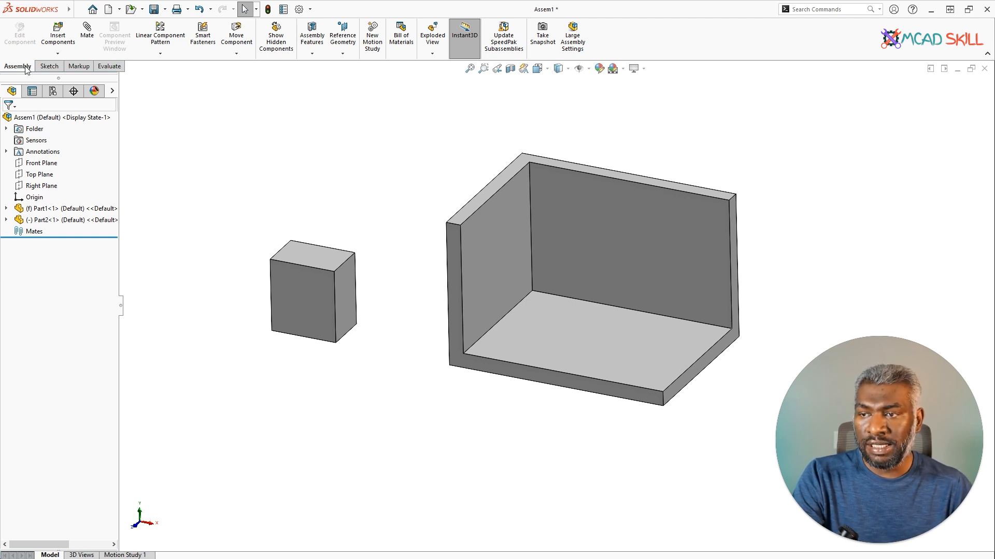
Set up a coincident mate between the inner back wall face of Part1 and the back face of Part2.
left_click(88, 34)
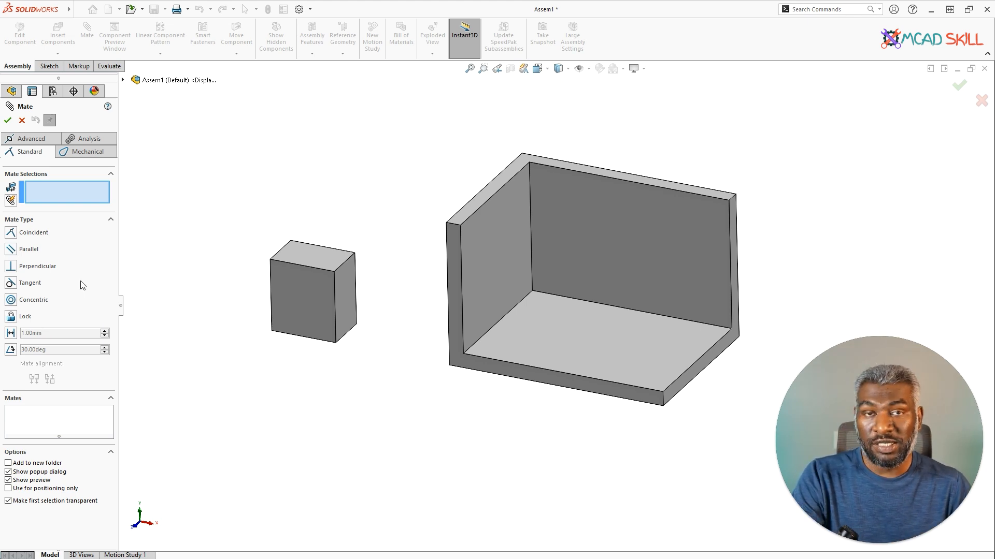
left_click(11, 234)
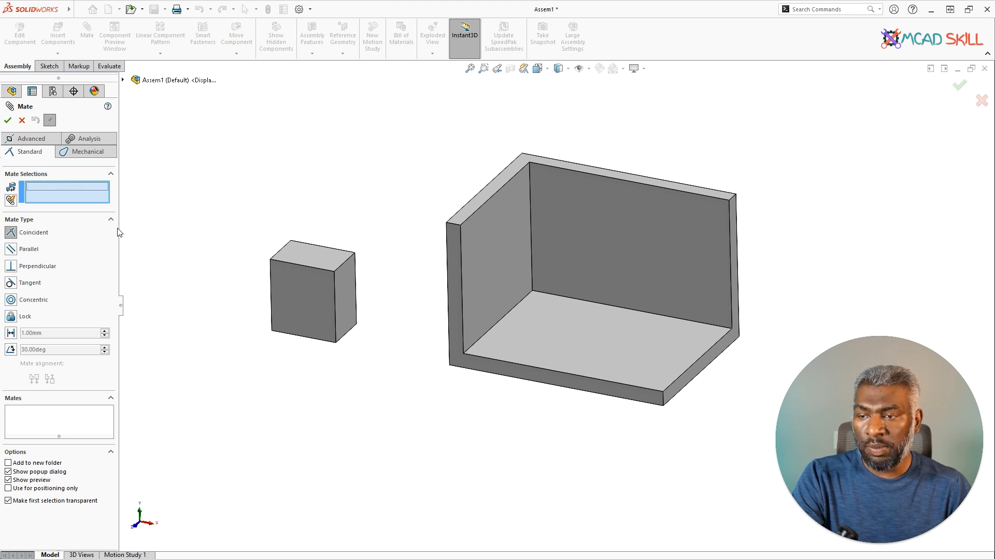
scroll(570, 231, "down", 3)
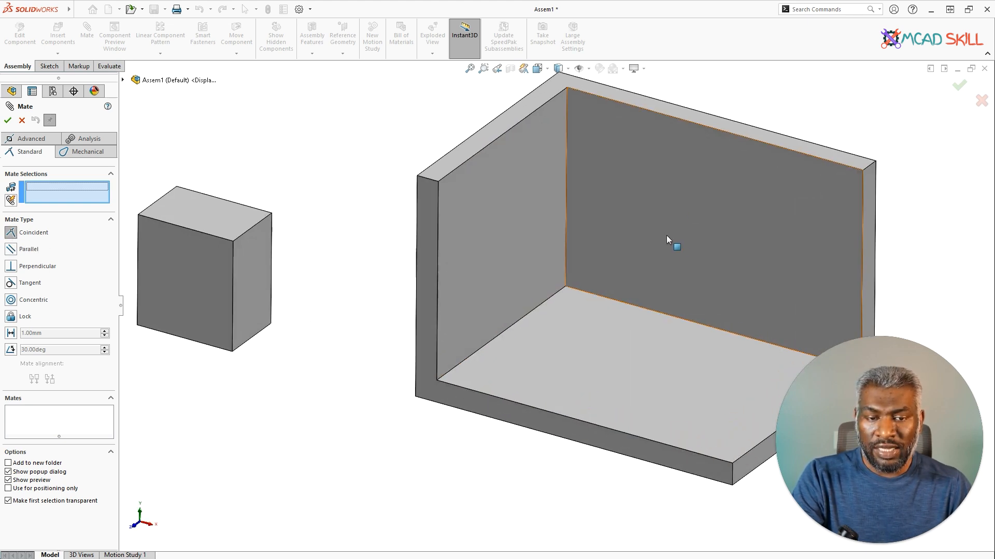
middle_click_drag(685, 235, 569, 231)
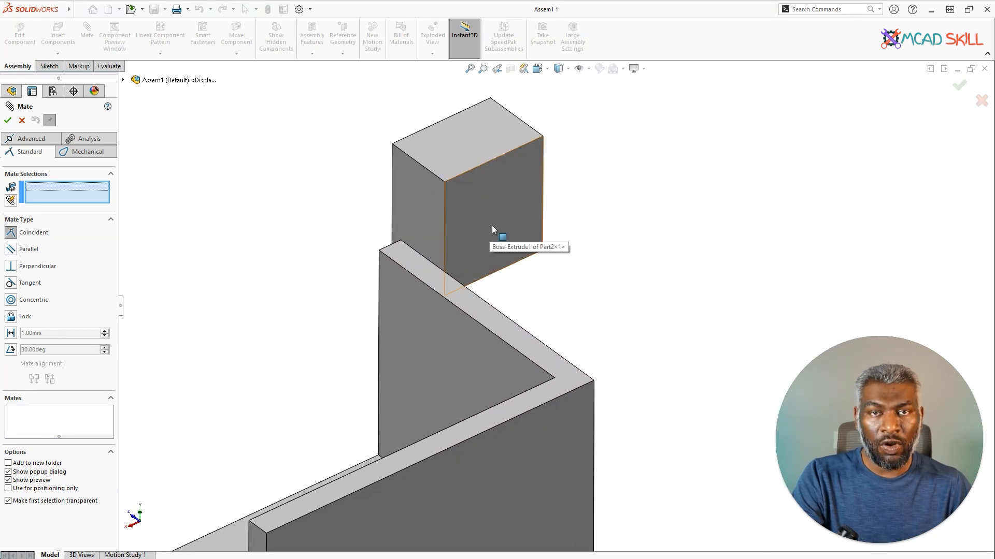
scroll(492, 226, "up", 2)
middle_click_drag(492, 225, 577, 247)
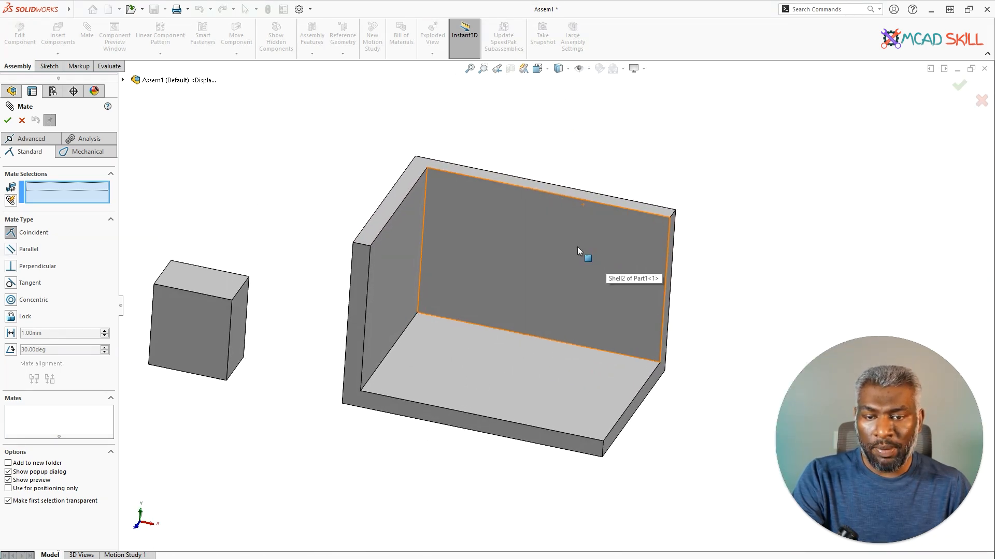
left_click(525, 237)
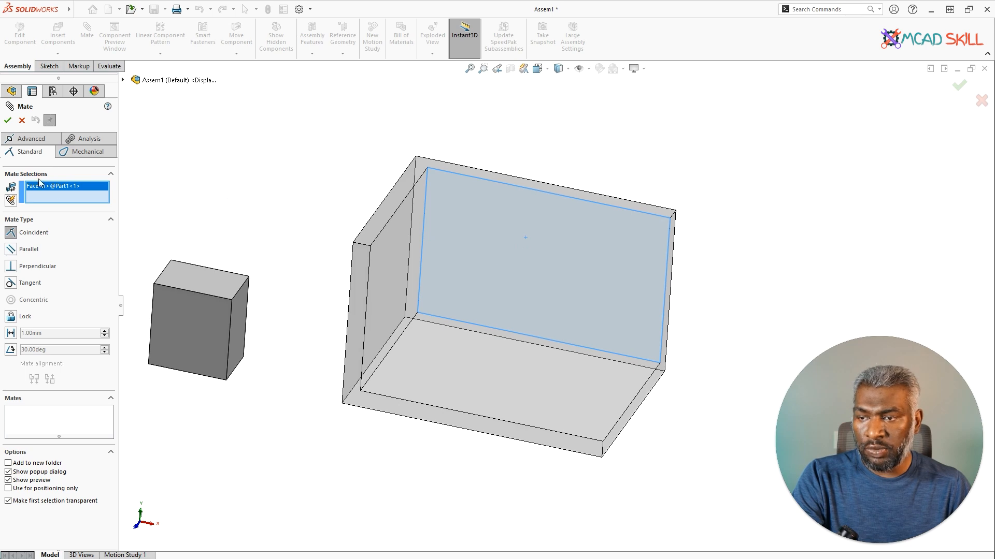
middle_click_drag(207, 185, 558, 206)
scroll(451, 226, "down", 2)
left_click(334, 195)
scroll(559, 207, "up", 3)
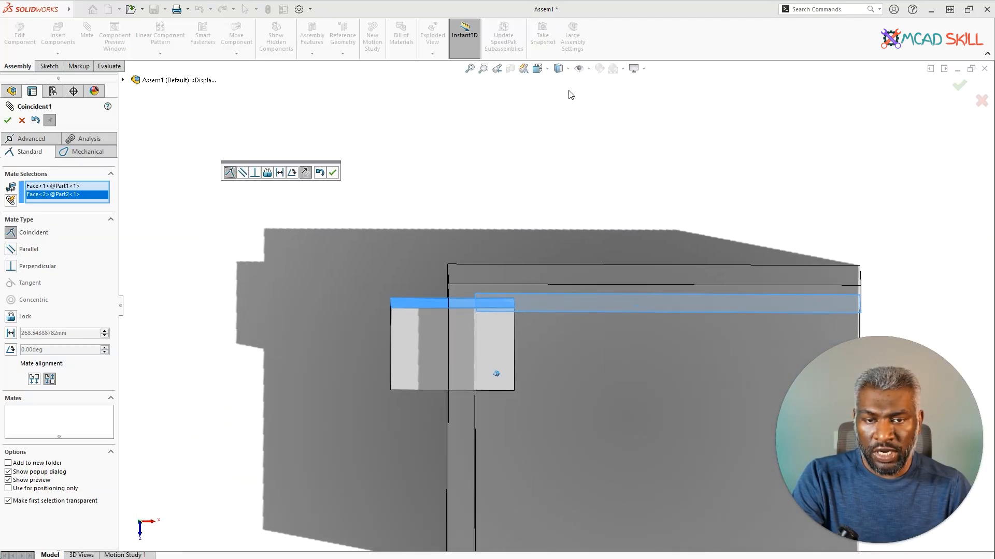
Check the coincident preview in the Front and Top views and accept the back wall mate.
left_click(538, 68)
left_click(546, 69)
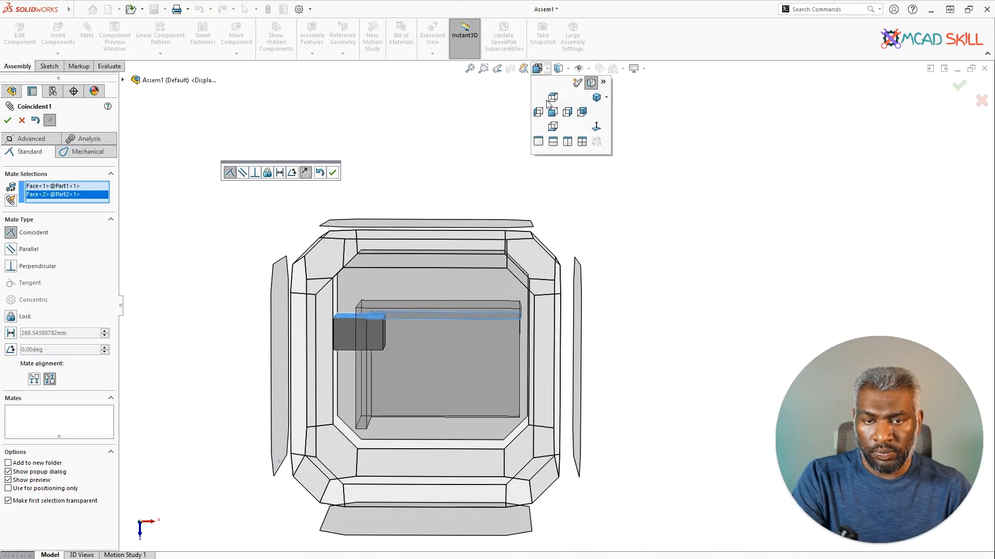
left_click(551, 114)
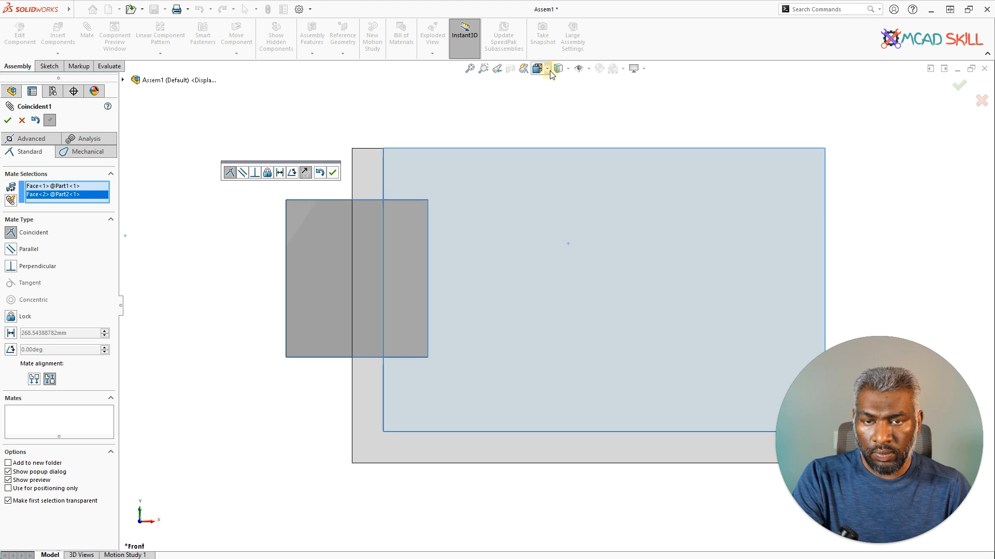
left_click(548, 70)
left_click(552, 98)
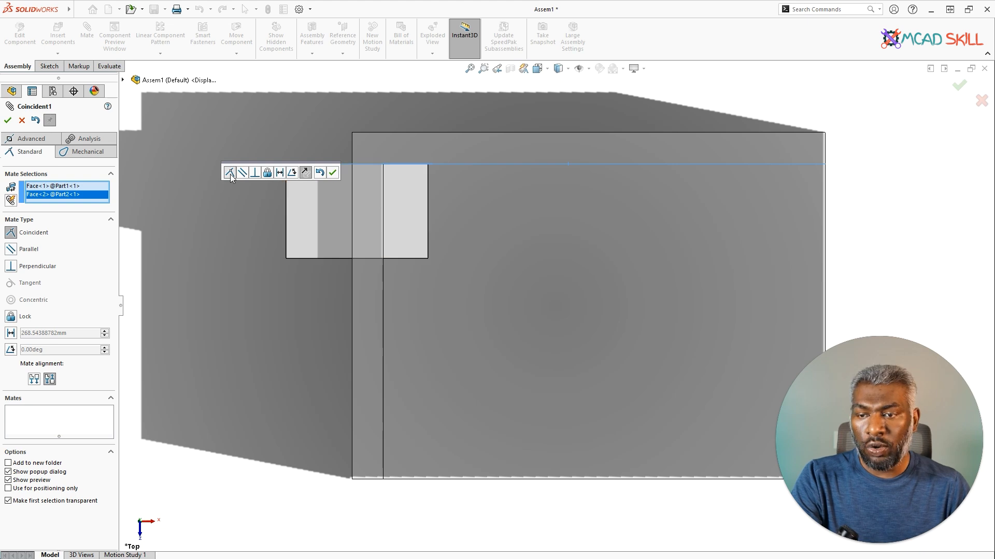
left_click(8, 122)
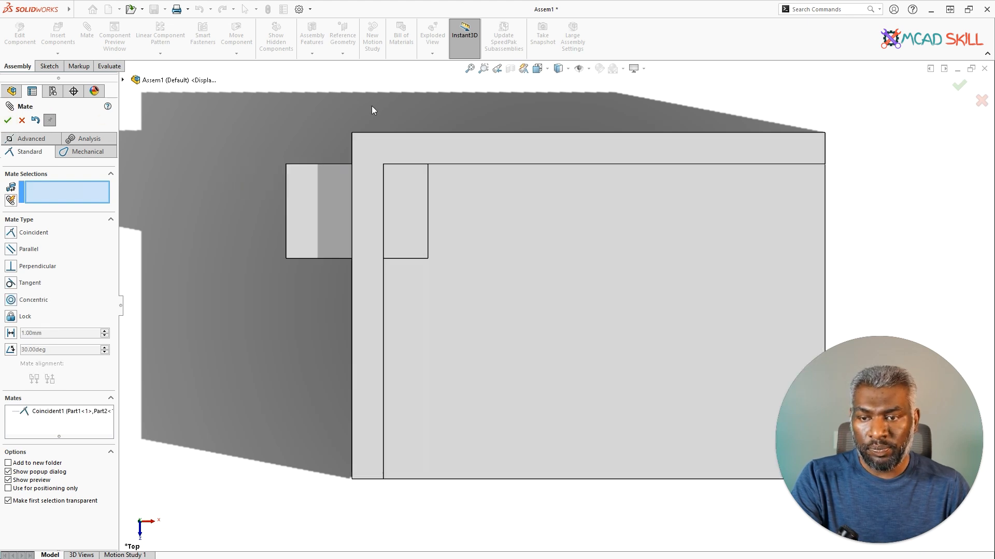
left_click(8, 120)
Slide Part2 sideways and upward along the back wall of Part1 to test its remaining freedom of movement.
middle_click_drag(466, 124, 440, 257)
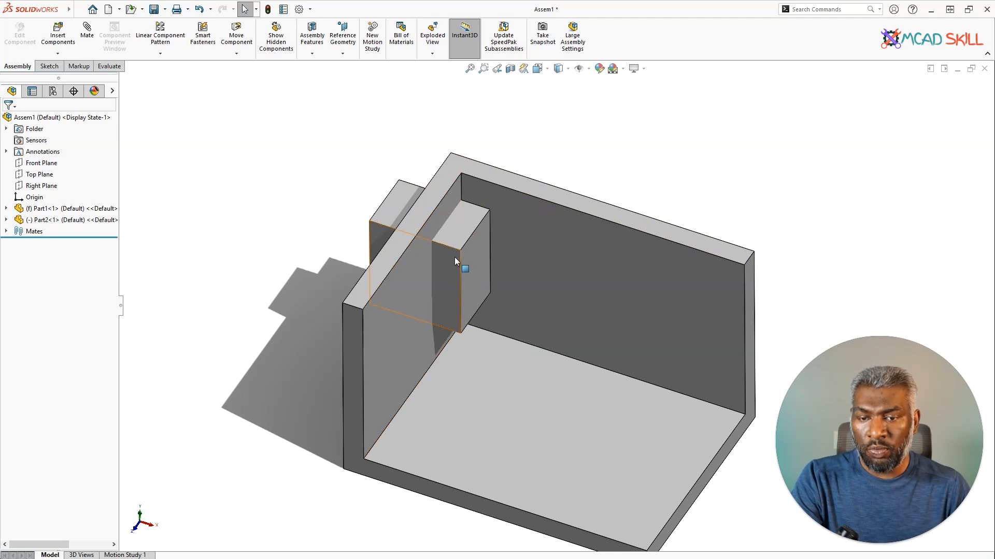
left_click_drag(455, 257, 565, 381)
middle_click_drag(565, 382, 637, 161)
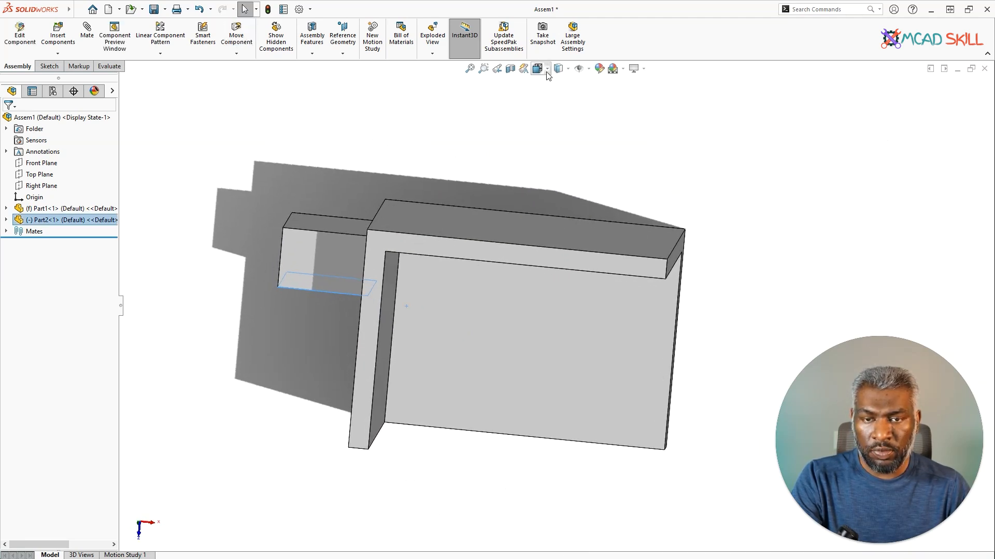
left_click(538, 68)
left_click(545, 102)
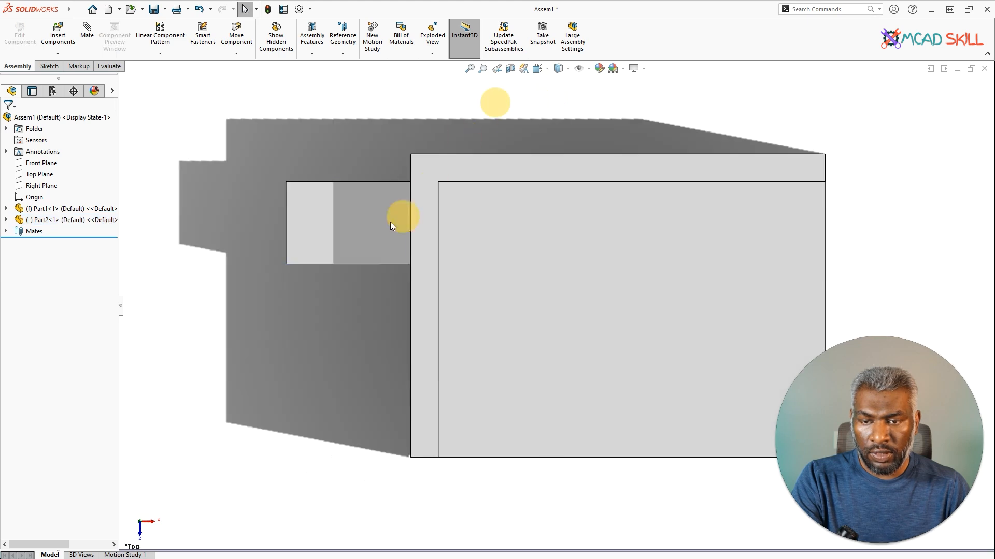
left_click_drag(390, 222, 918, 237)
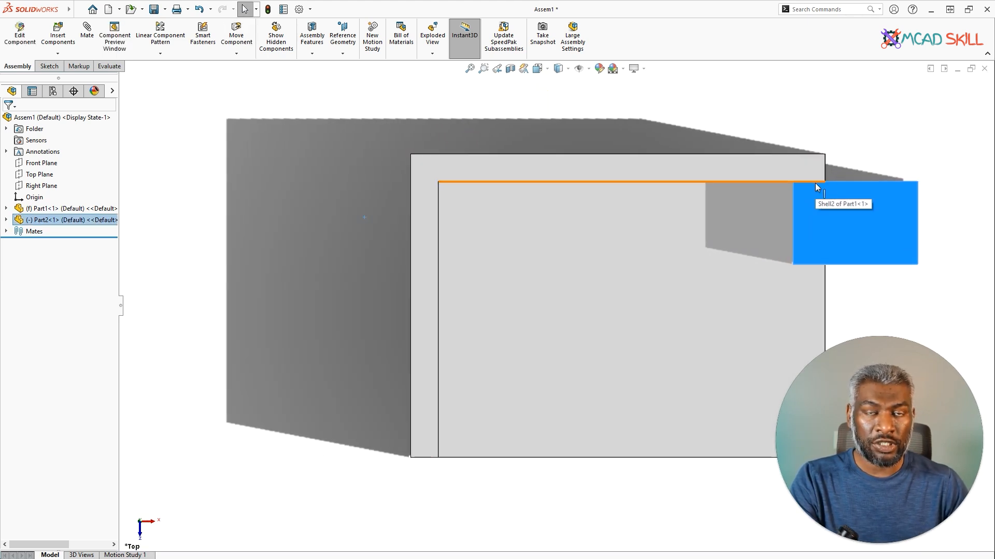
key("Up")
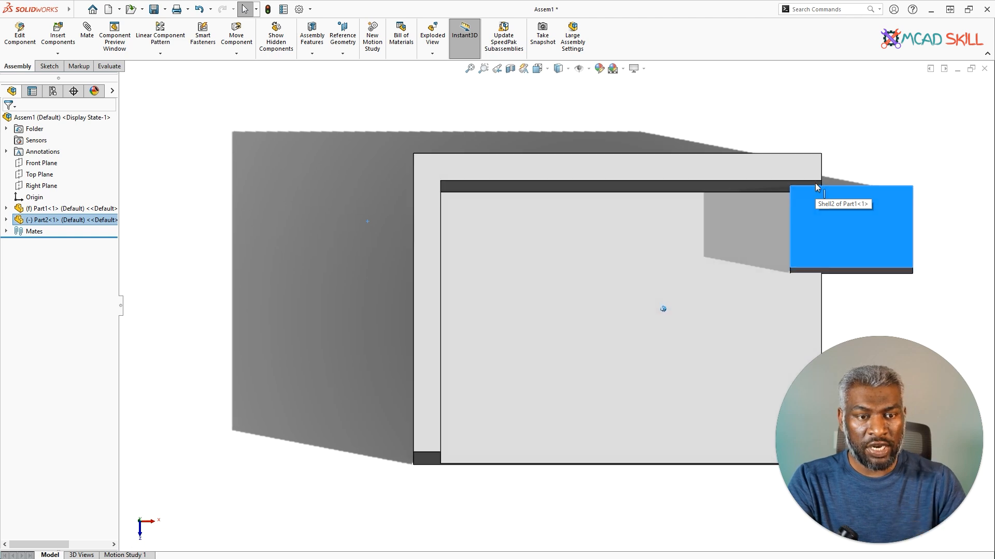
middle_click_drag(780, 182, 763, 272)
left_click_drag(763, 269, 707, 149)
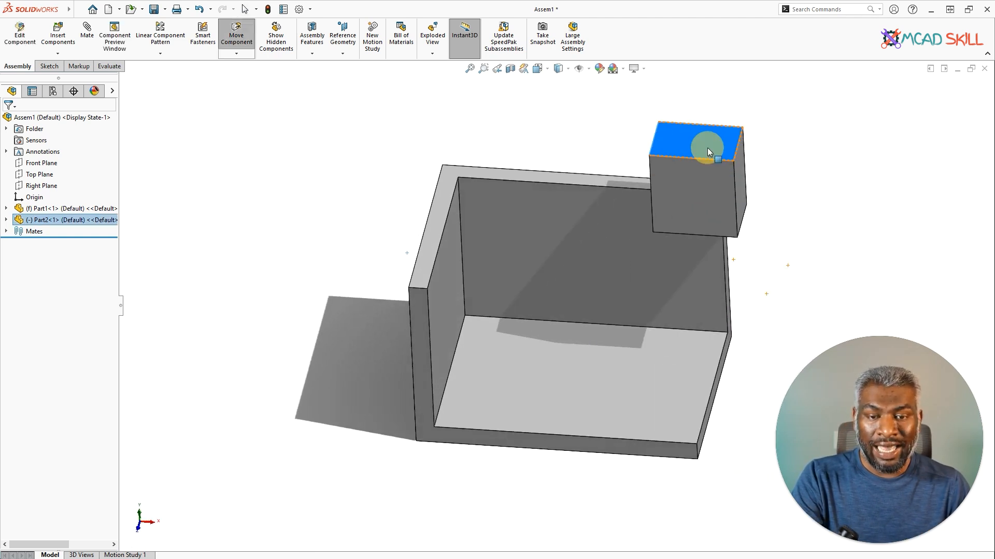
left_click(807, 160)
middle_click_drag(807, 160, 593, 155)
left_click(406, 122)
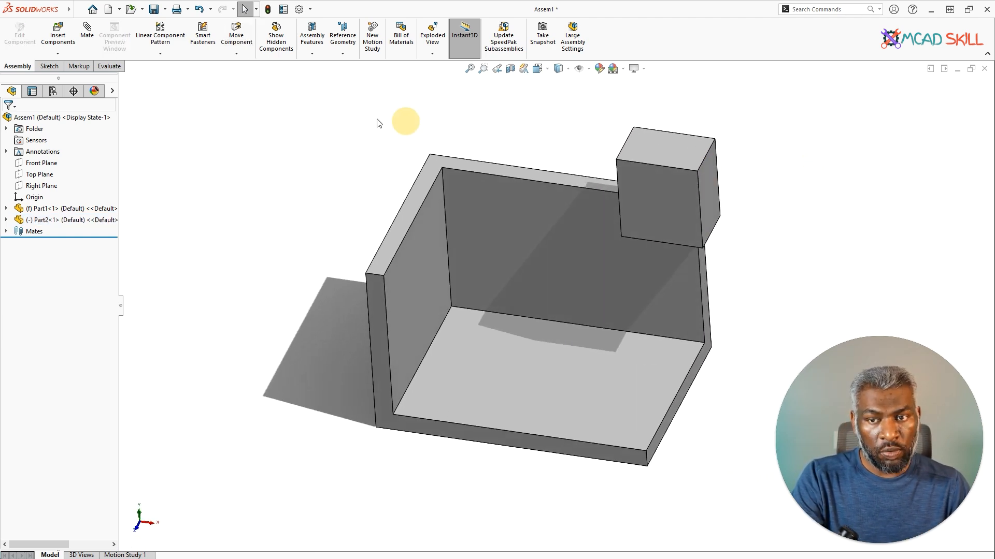
Add a coincident mate between the inner side wall face of Part1 and the adjacent side face of Part2.
left_click(87, 32)
left_click(416, 255)
middle_click_drag(415, 255, 673, 217)
left_click(534, 148)
mouse_move(535, 154)
middle_mouse_down()
mouse_move(546, 173)
mouse_move(548, 145)
middle_mouse_up()
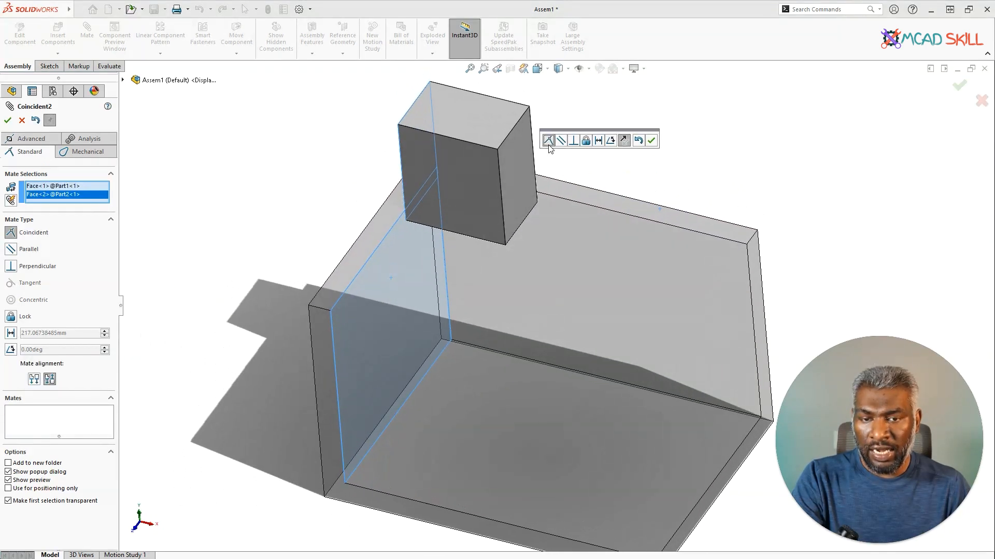
left_click(651, 141)
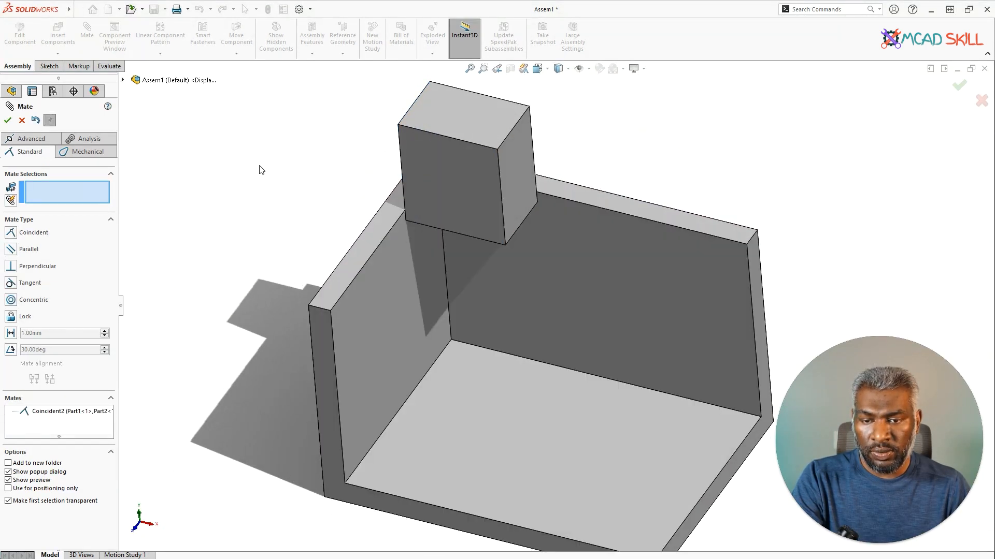
left_click(8, 119)
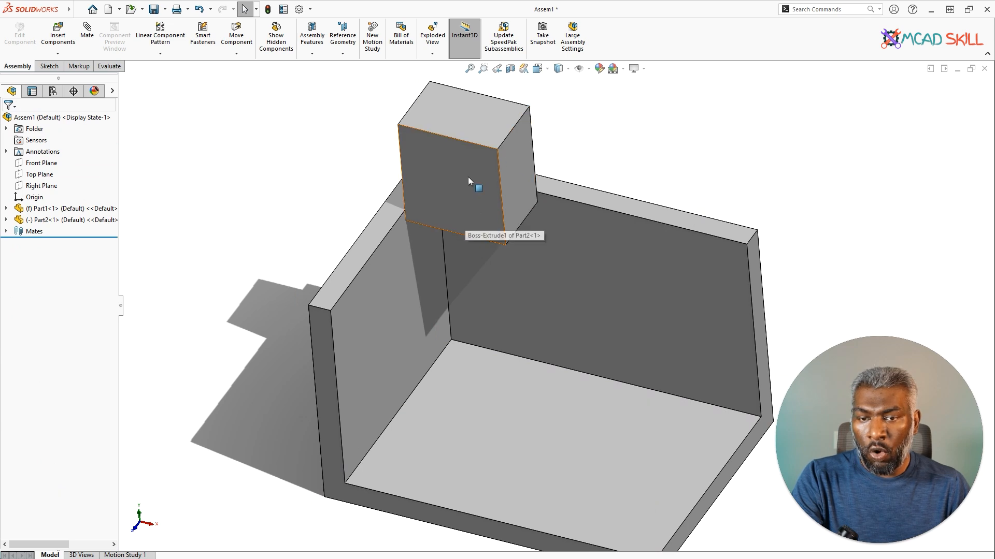
Move Part2 up and down along the inner corner of Part1 to test its remaining vertical freedom.
scroll(467, 176, "up", 1)
scroll(510, 236, "up", 1)
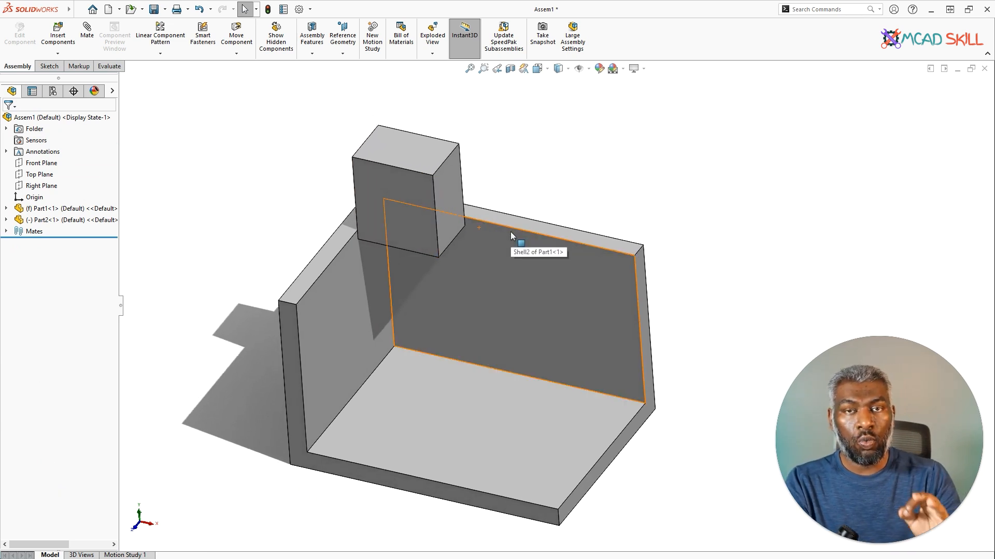
left_click_drag(430, 244, 497, 433)
key("Escape")
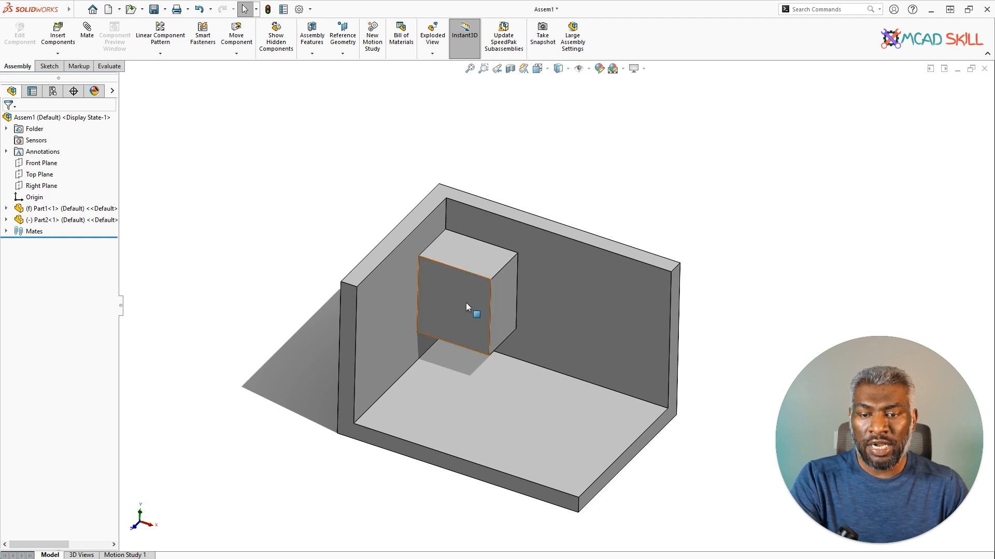
left_click_drag(465, 306, 419, 110)
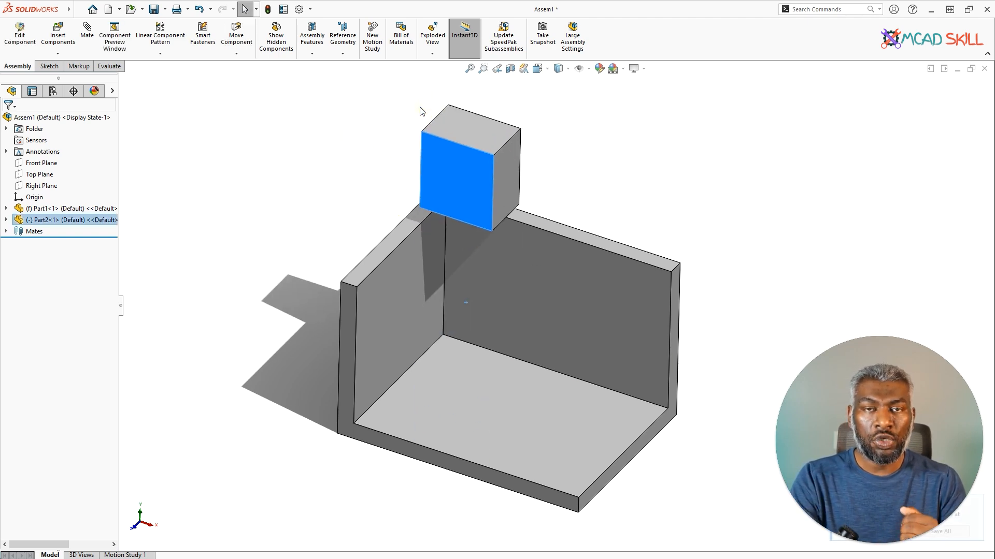
left_click(581, 173)
left_click_drag(470, 184, 485, 359)
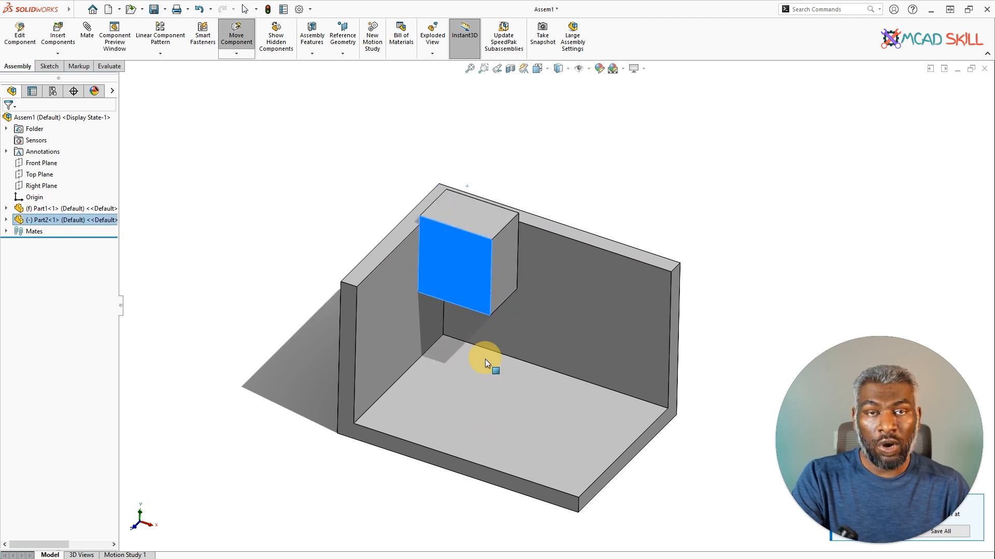
left_click_drag(467, 210, 475, 183)
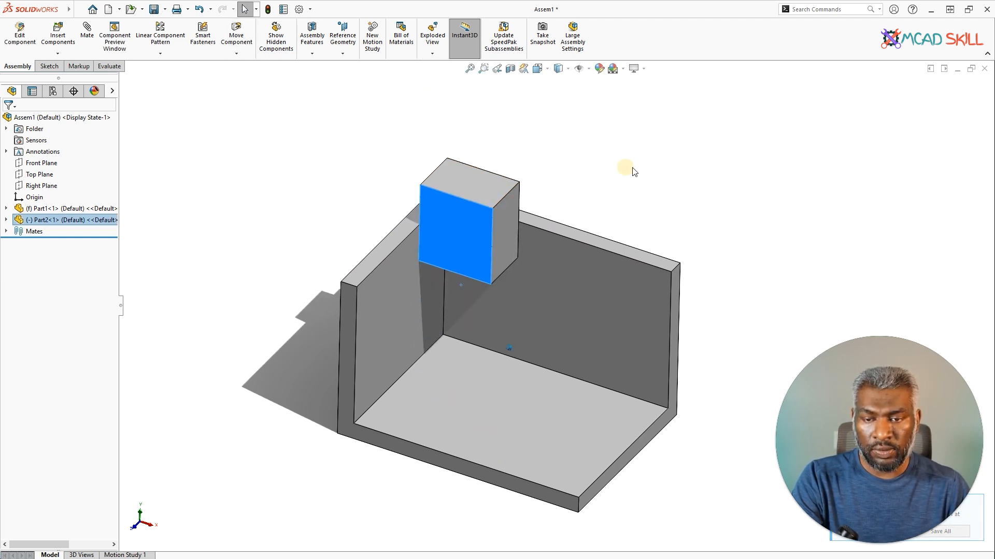
left_click(633, 171)
Add a coincident mate between the bottom face of Part2 and the inner floor face of Part1.
middle_click_drag(632, 171, 554, 143)
left_click(85, 36)
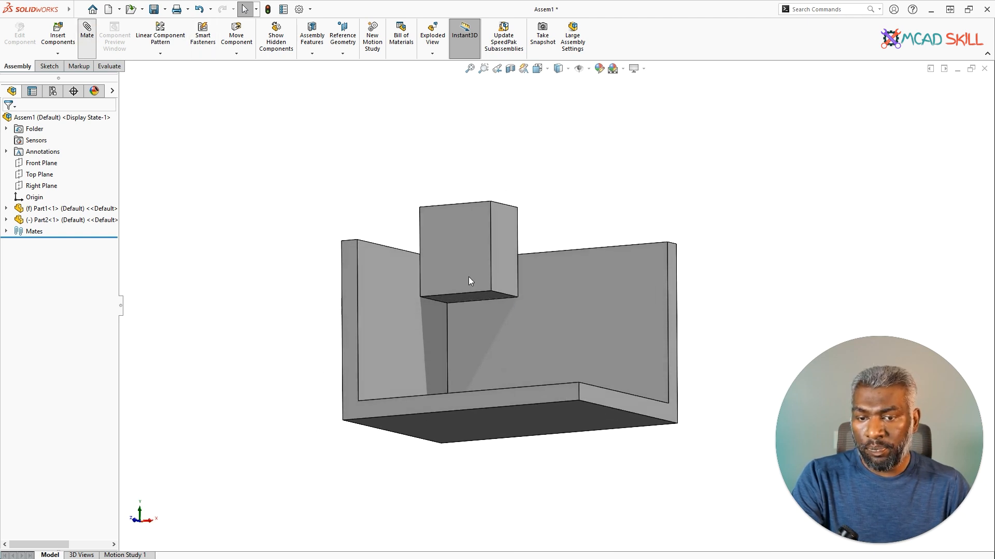
middle_click_drag(514, 266, 509, 303)
left_click(489, 266)
mouse_move(489, 266)
middle_mouse_down()
mouse_move(589, 288)
mouse_move(497, 256)
middle_mouse_up()
left_click(496, 256)
left_click(487, 245)
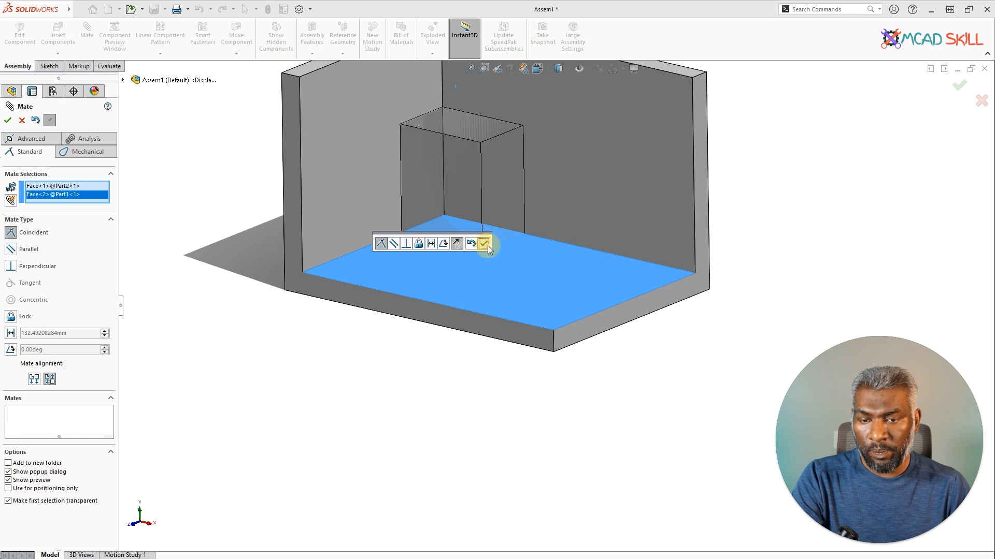
left_click(8, 121)
Examine the mated block's position in the Front view of the assembly.
middle_click_drag(191, 147, 549, 93)
left_click(538, 68)
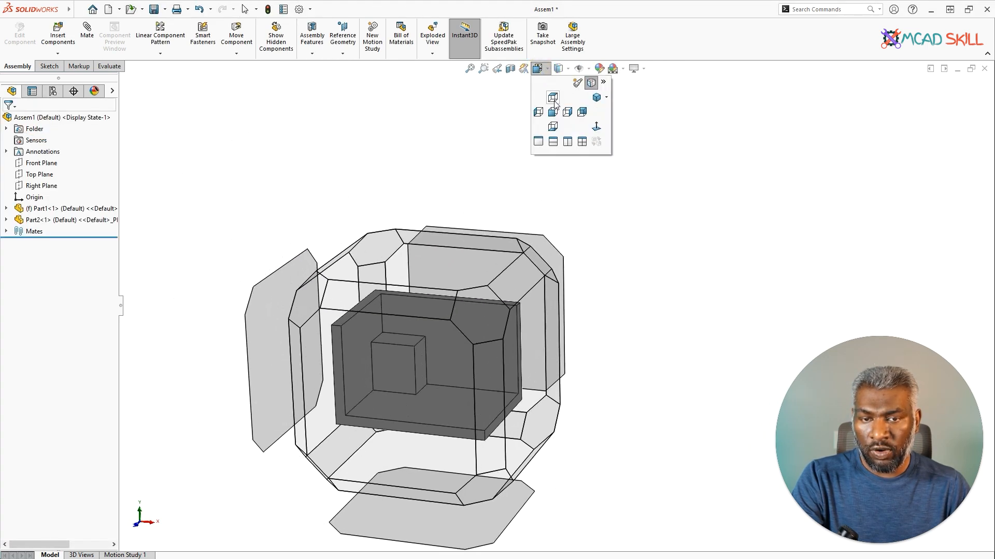
left_click(552, 113)
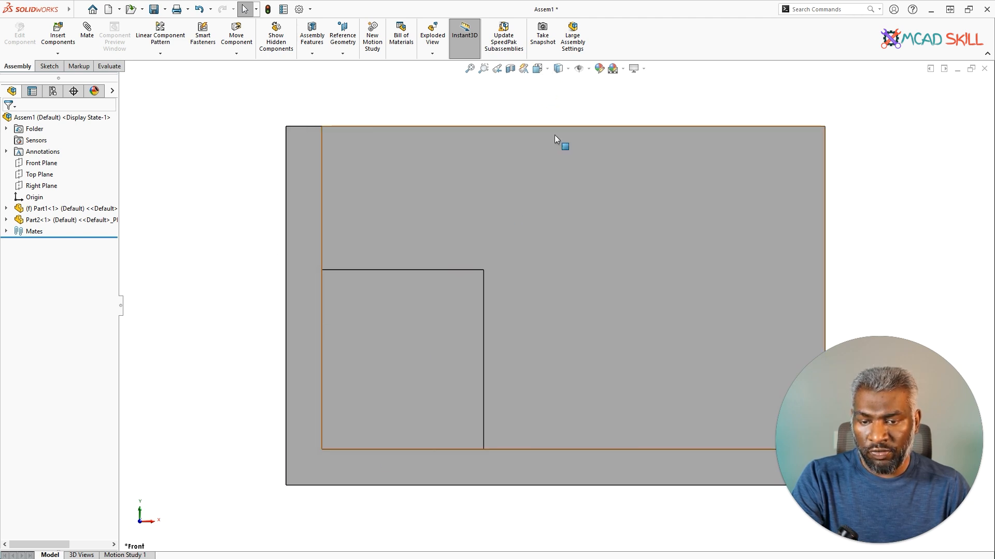
Insert the Base and Block parts from folder 17 into the assembly, placing them in empty space beside Part1.
middle_click_drag(423, 294, 506, 220)
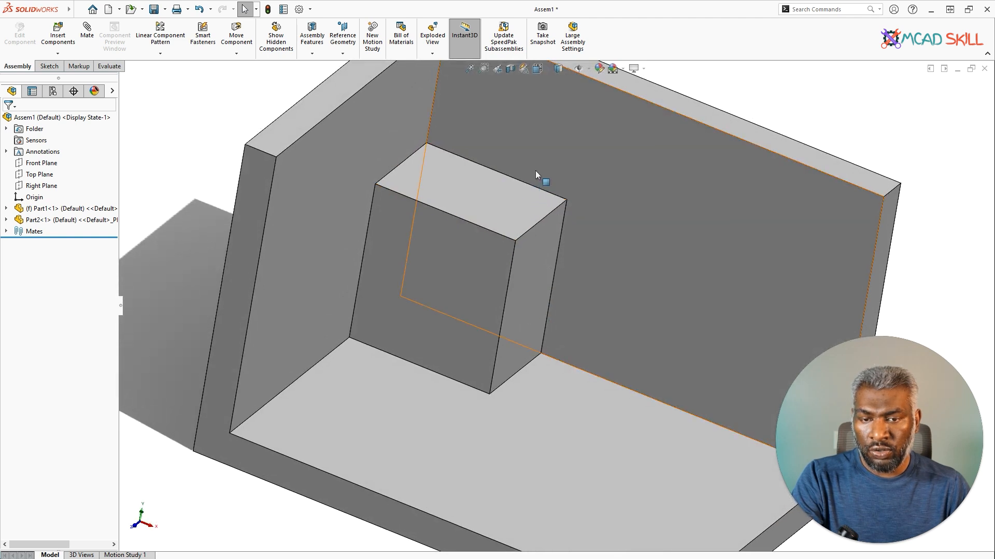
scroll(523, 180, "up", 3)
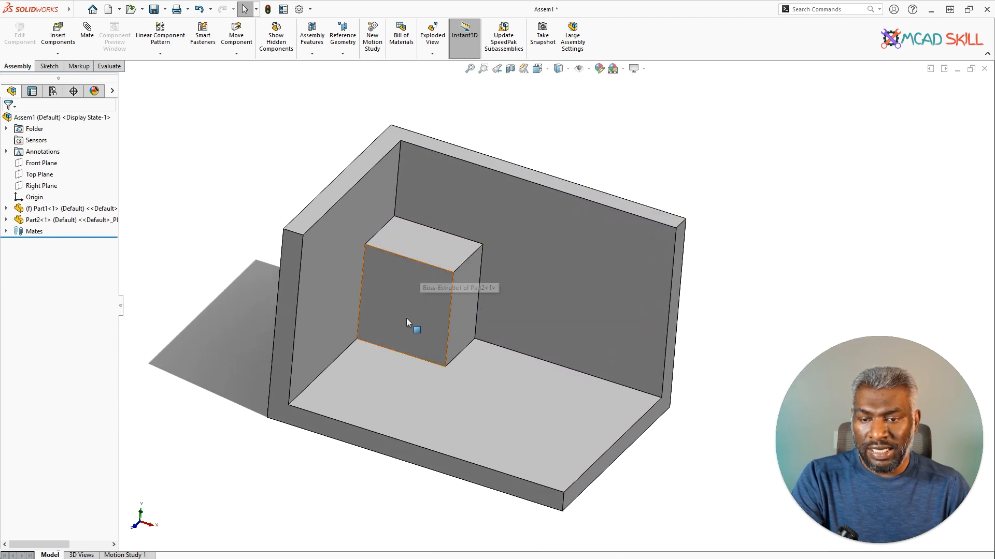
middle_click_drag(406, 318, 427, 318)
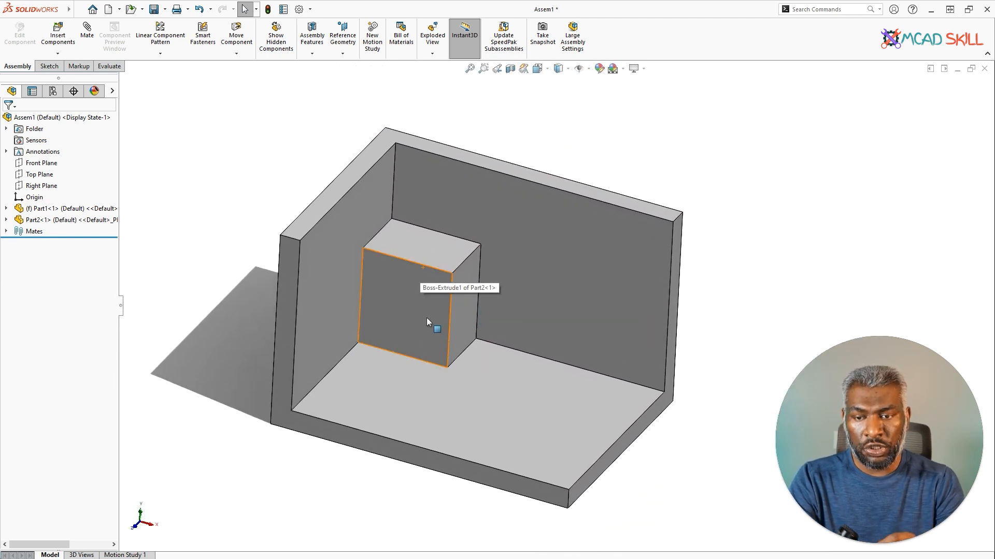
scroll(427, 318, "up", 2)
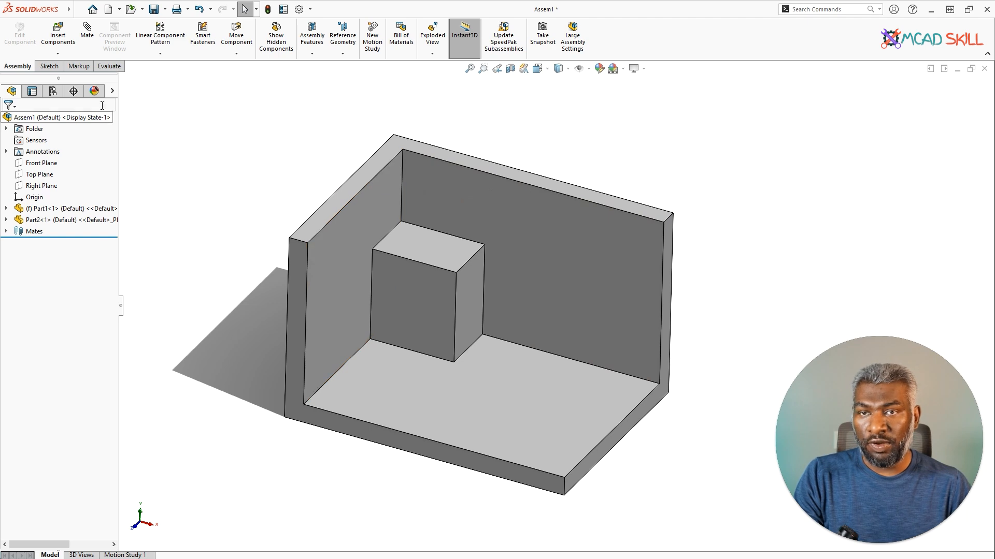
left_click(56, 39)
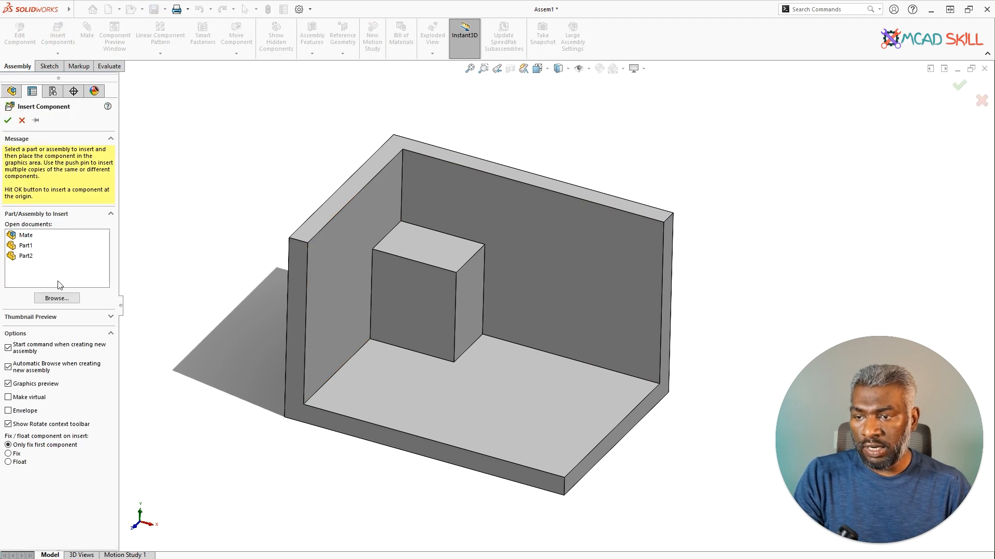
left_click(57, 299)
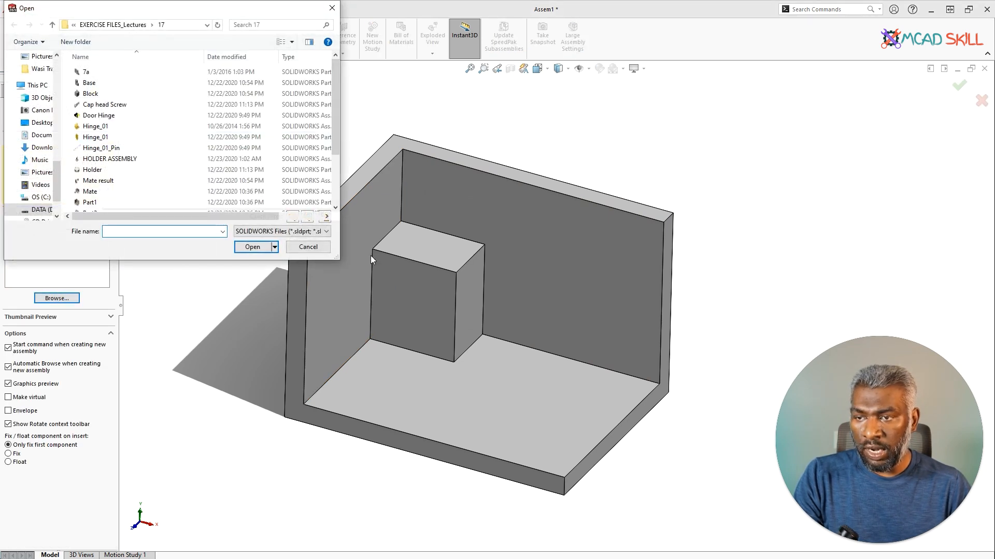
left_click_drag(228, 14, 487, 61)
left_click(348, 131)
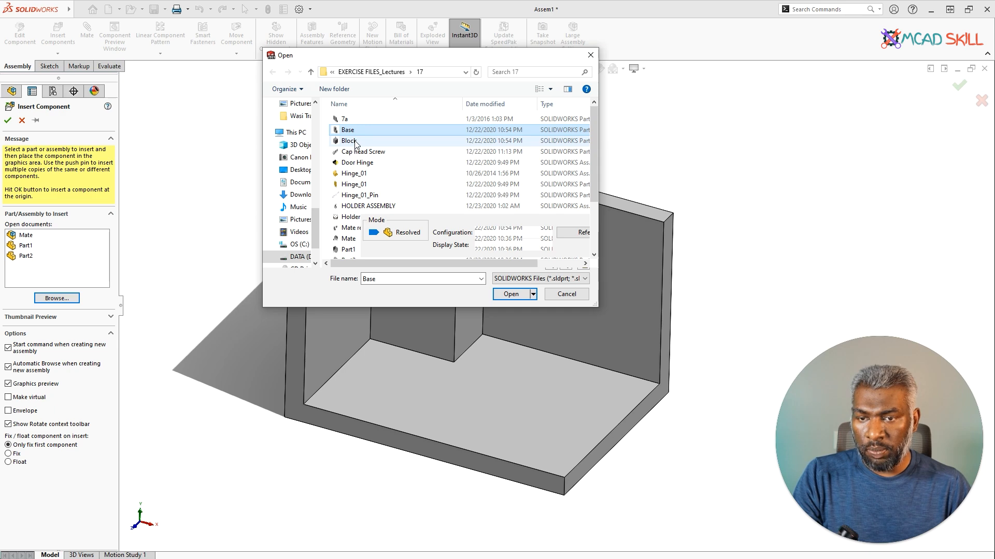
left_click(355, 140, "ctrl")
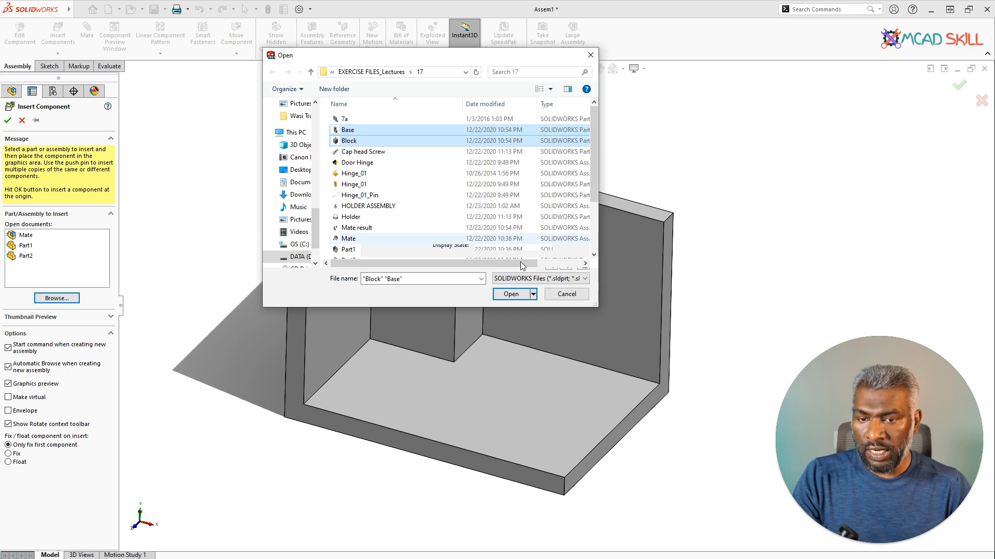
left_click(511, 293)
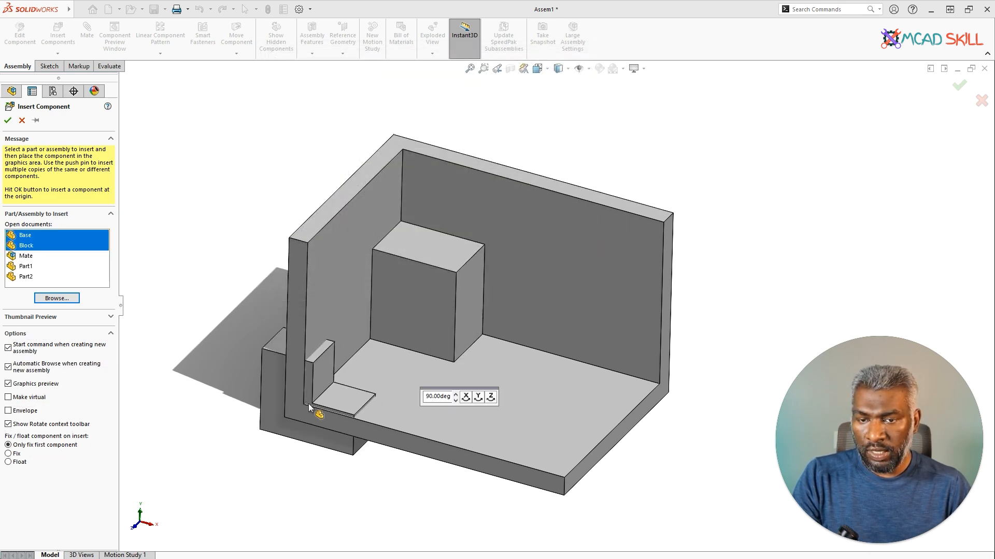
left_click(238, 395)
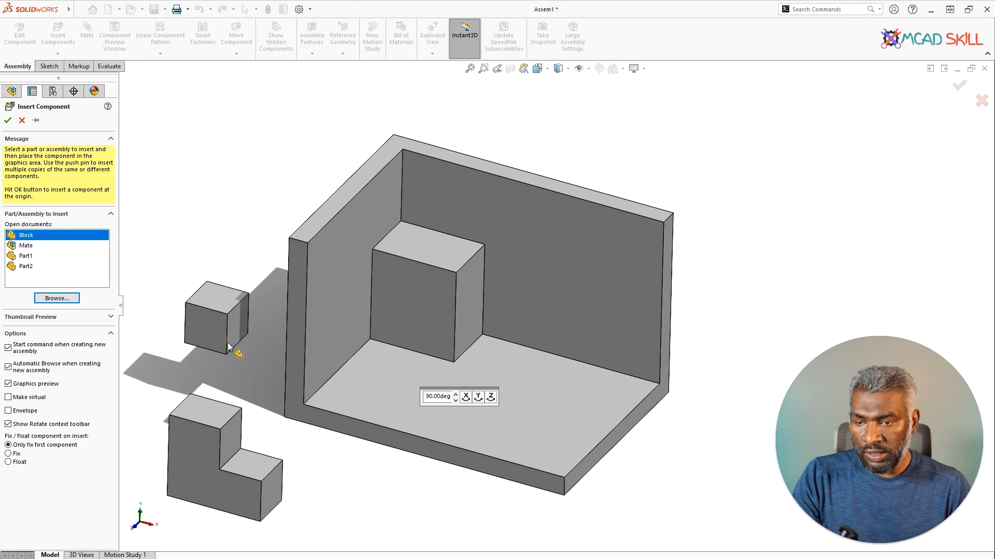
left_click(228, 346)
Delete the Part1 and Part2 components from the assembly.
middle_click_drag(279, 200, 317, 325)
left_click_drag(270, 351, 377, 411)
middle_click_drag(368, 415, 388, 325, "ctrl")
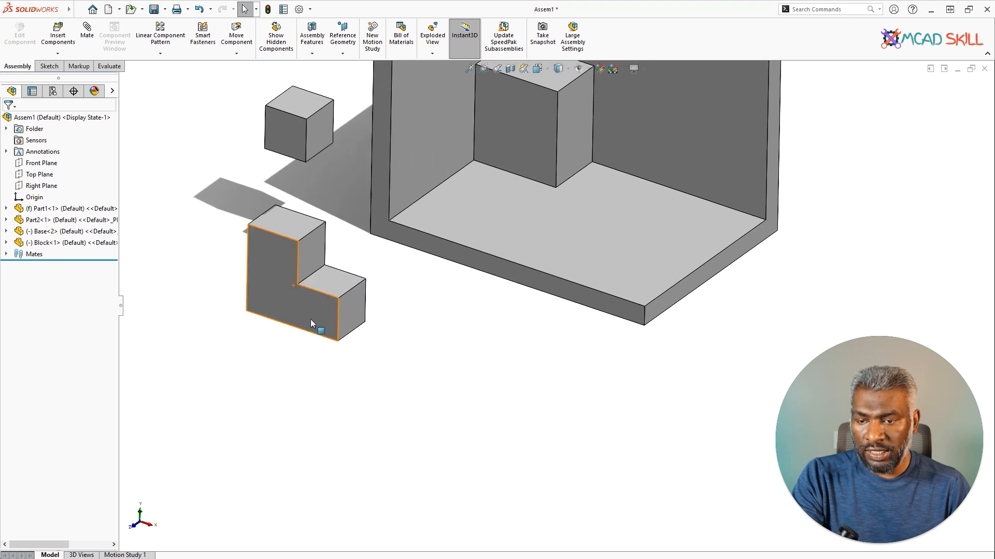
middle_click_drag(600, 89, 489, 248, "ctrl")
scroll(489, 249, "up", 1)
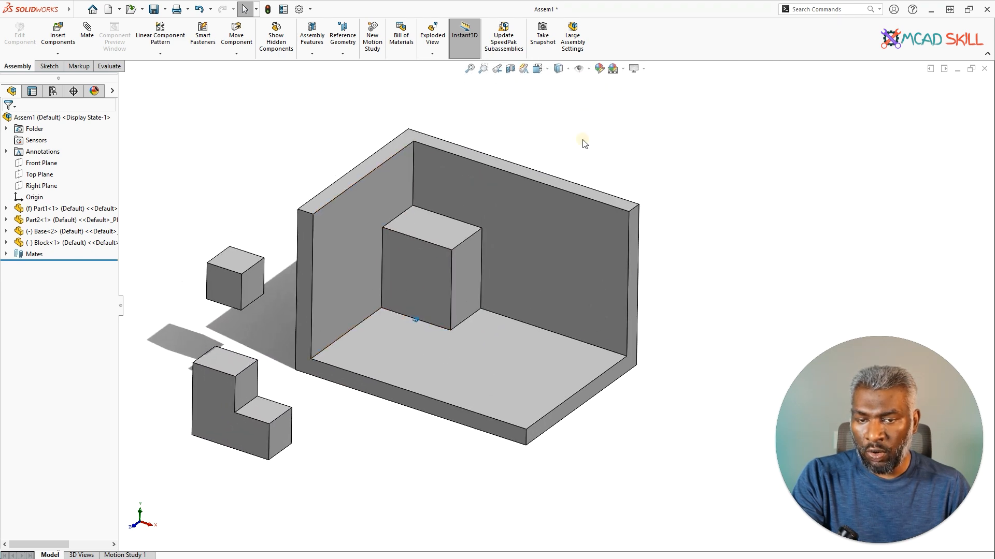
left_click_drag(565, 128, 412, 291)
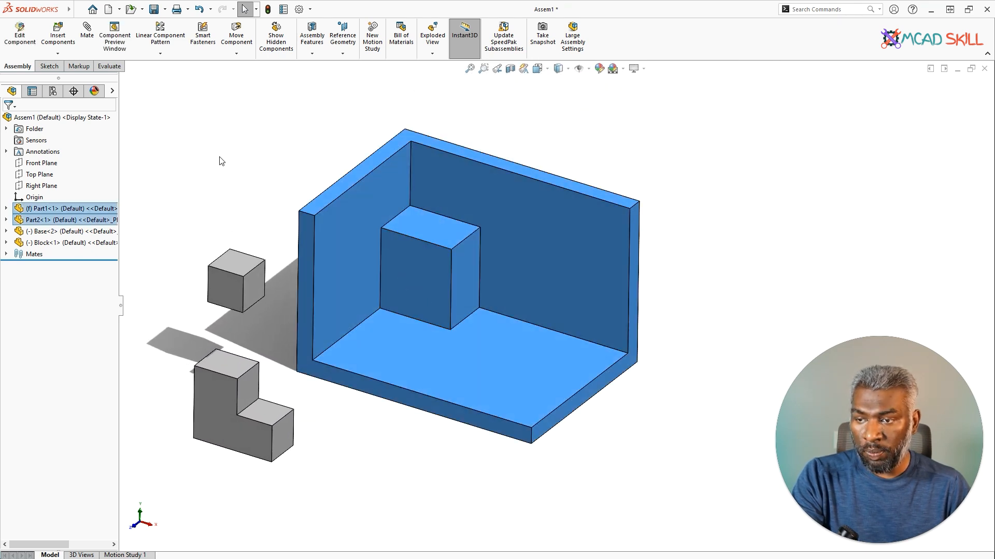
left_click_drag(374, 316, 375, 317)
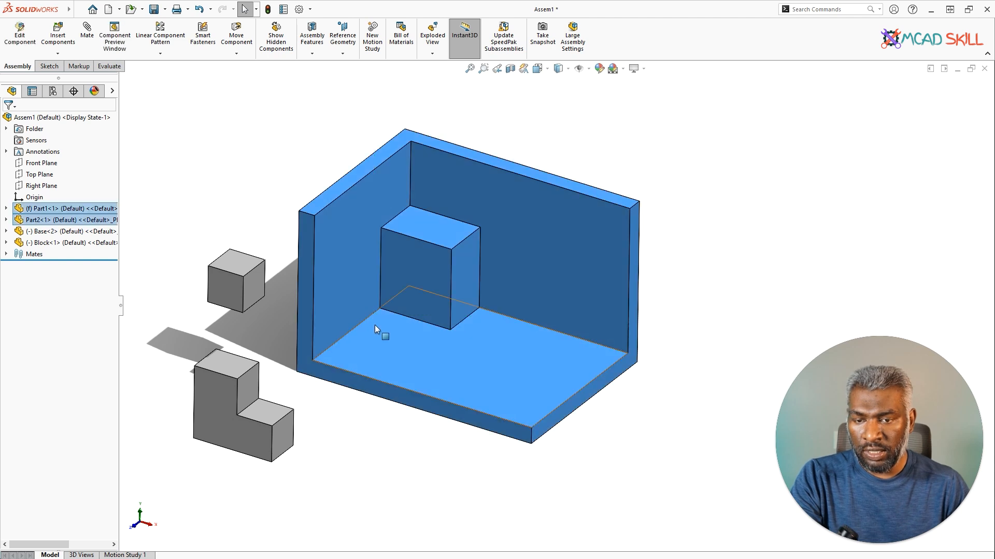
left_click_drag(548, 116, 376, 297)
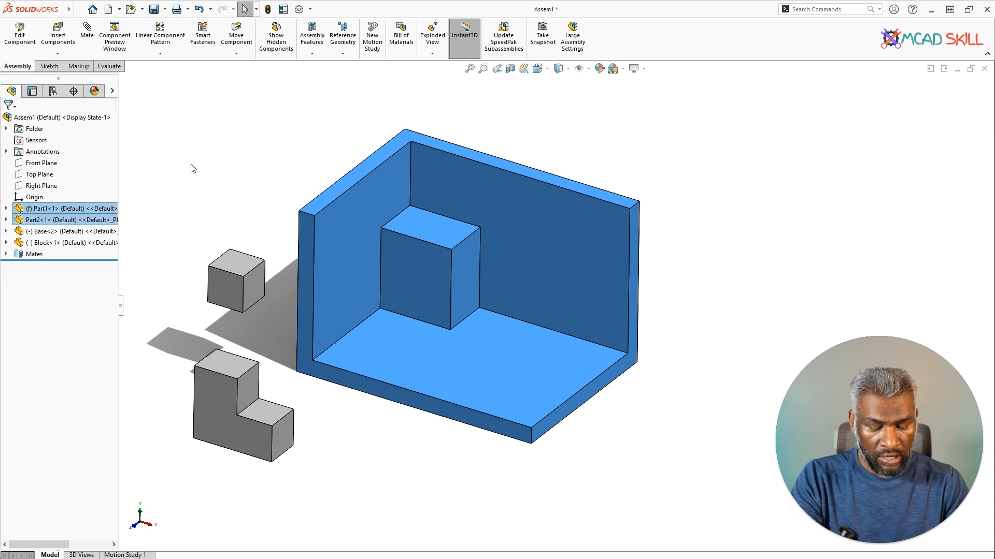
key("Delete")
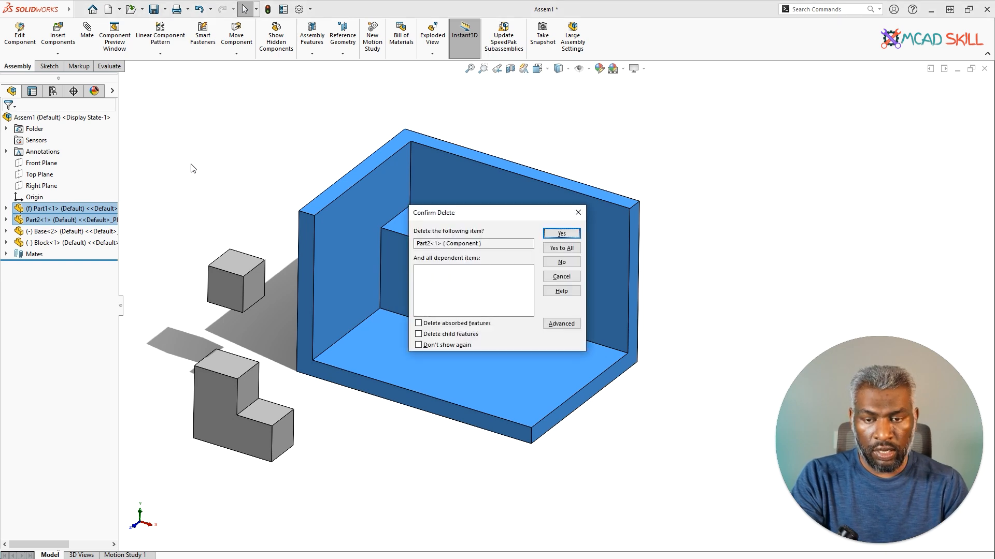
left_click(561, 248)
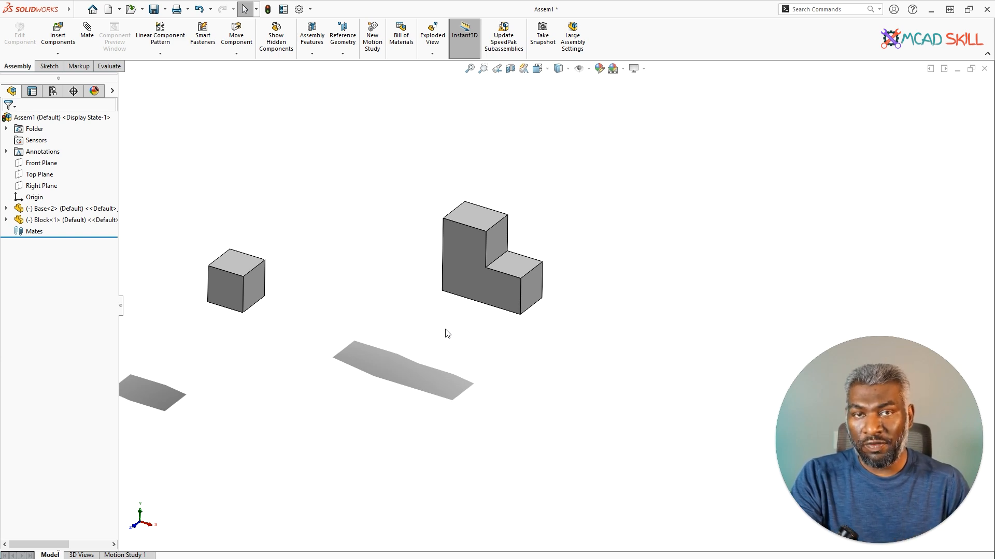
Add a coincident mate with aligned axes between the origin of the Base component and the assembly origin.
left_click(474, 268)
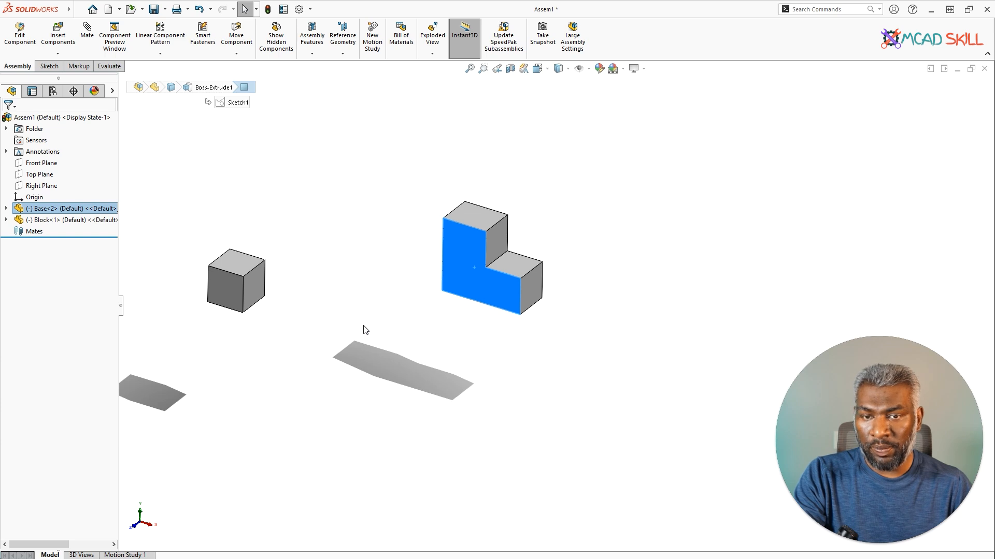
left_click(66, 208)
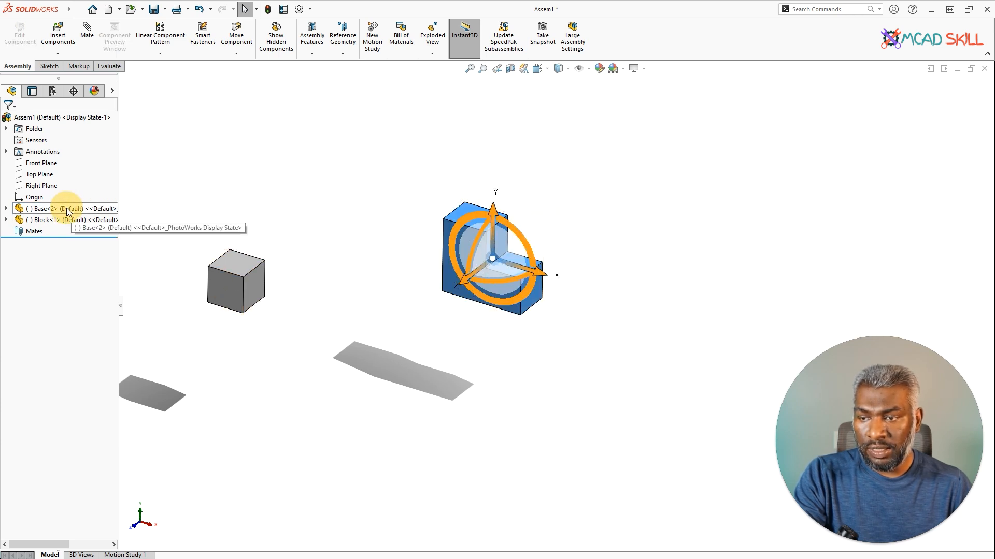
left_click(341, 172)
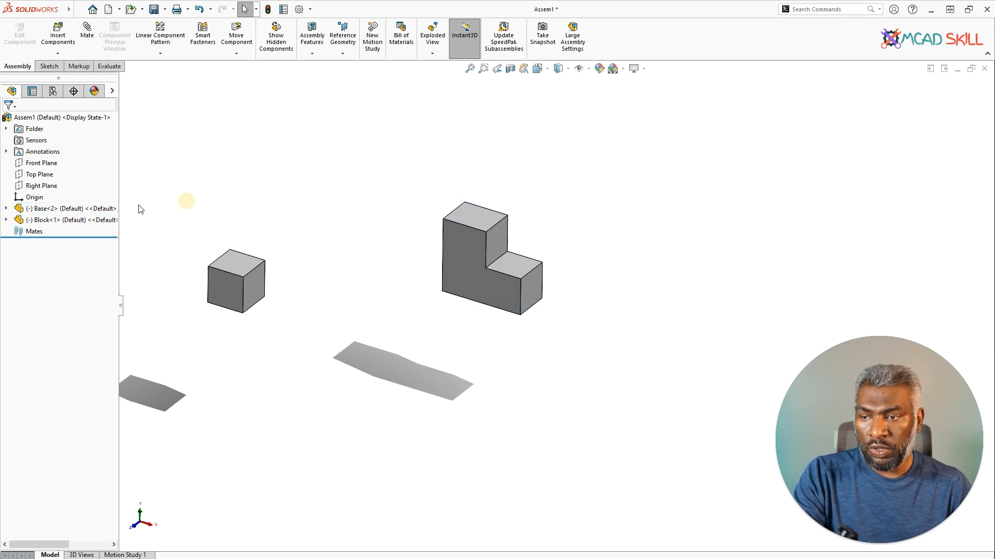
left_click(37, 208)
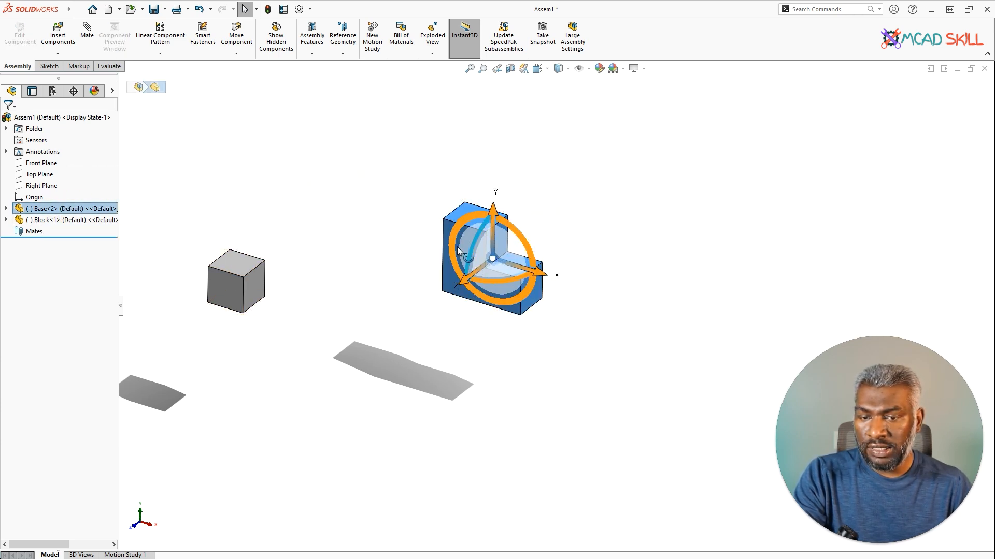
left_click(7, 208)
left_click(234, 203)
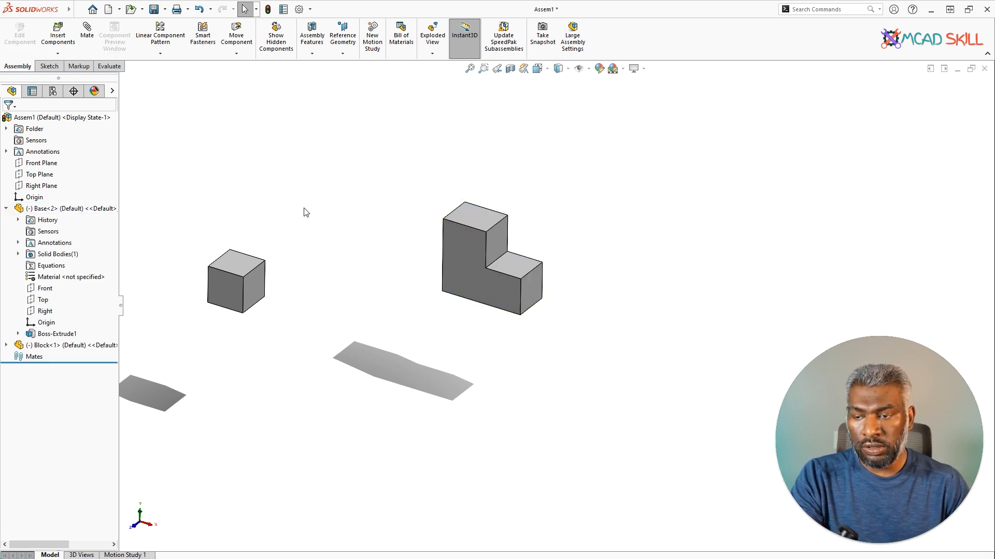
left_click(46, 322)
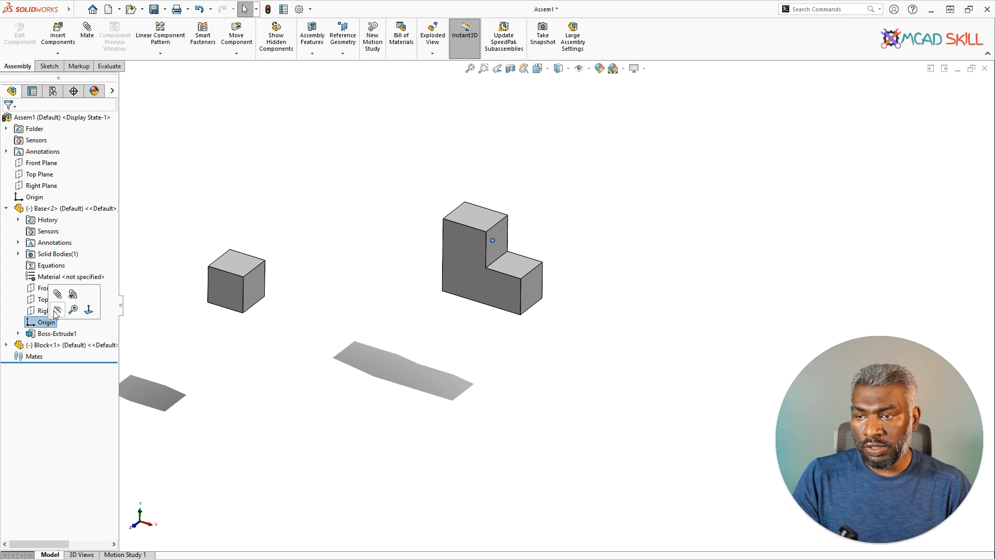
left_click(34, 198, "ctrl")
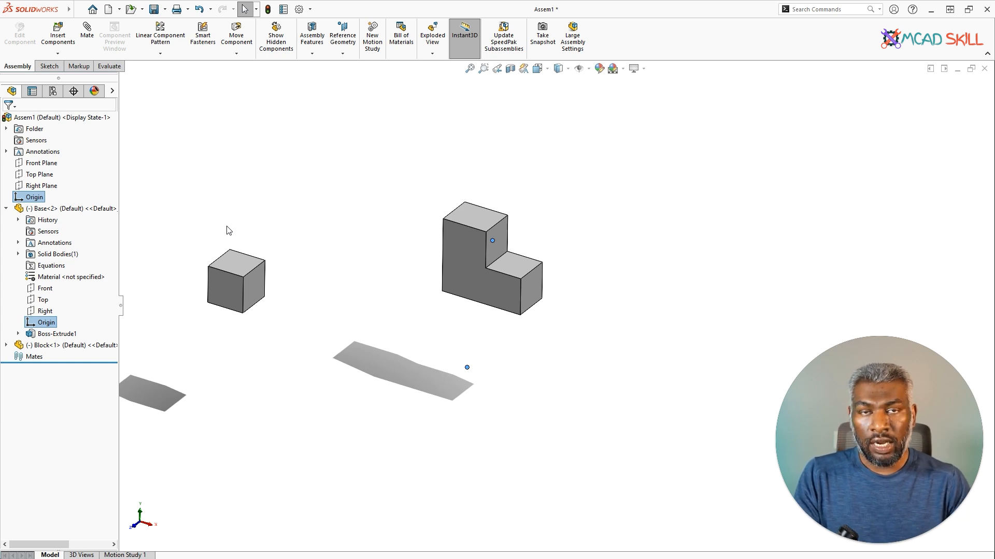
left_click(87, 31)
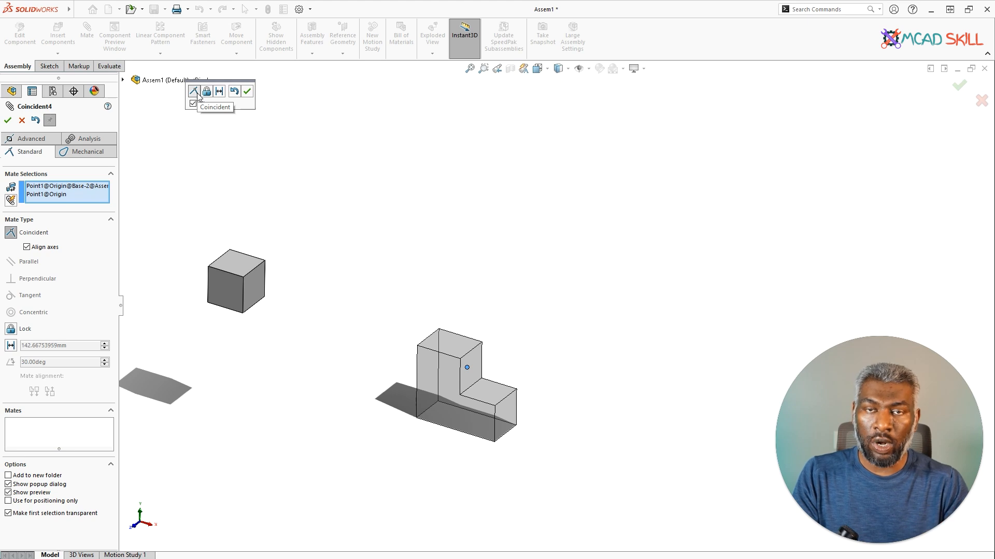
left_click(248, 92)
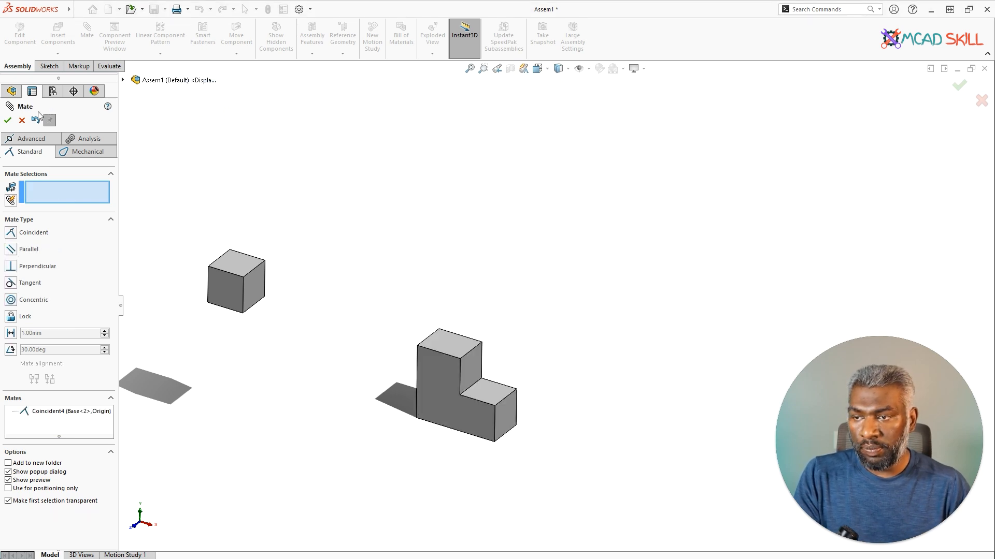
left_click(8, 120)
Try to move the Base component to check that it is locked at the assembly origin.
left_click(40, 209)
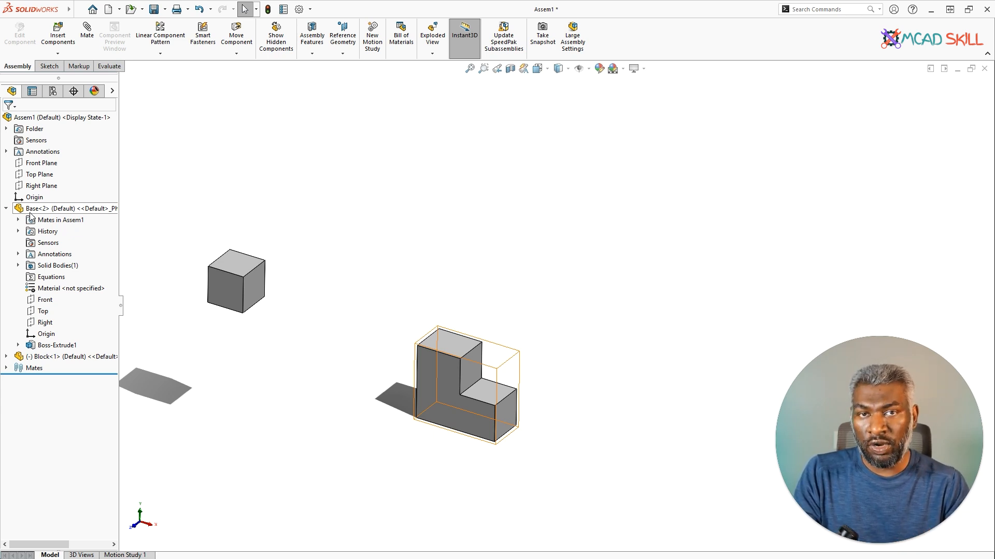
left_click(450, 409)
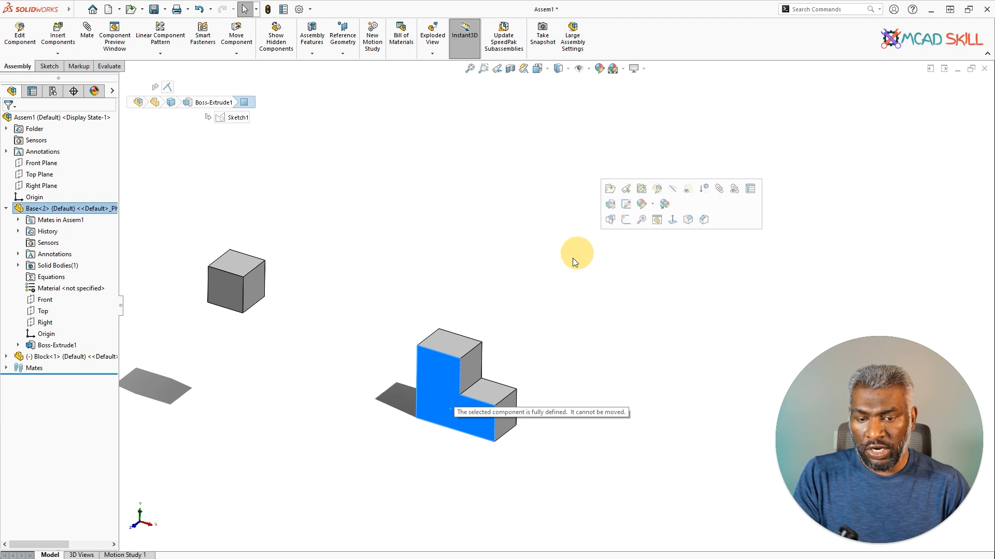
left_click(513, 257)
Move the Block component to the other side of Base, next to its lower step.
middle_click_drag(512, 256, 272, 205)
left_click_drag(272, 205, 710, 258)
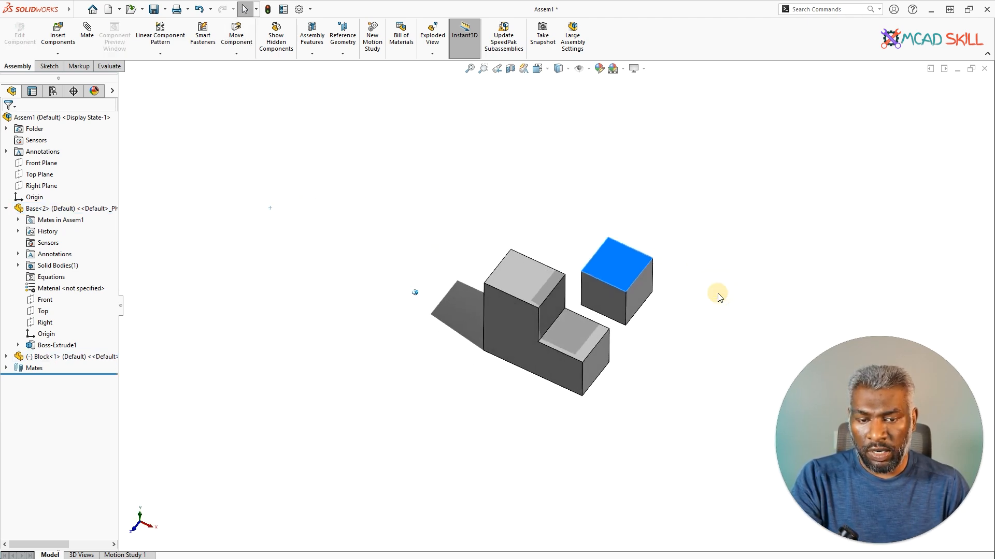
middle_click_drag(720, 295, 491, 290)
left_click(668, 254)
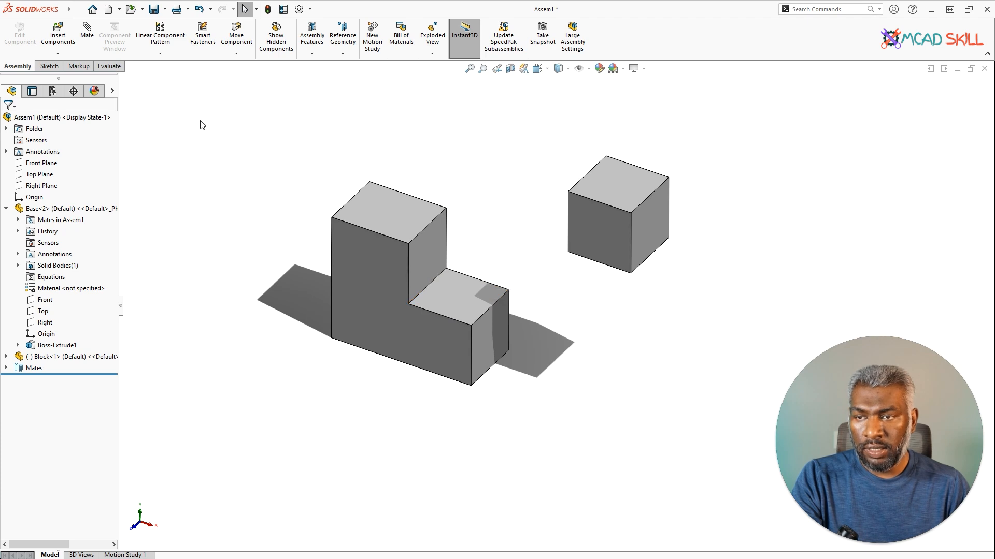
Add a coincident mate between the outer top edge of Base's lower step and the matching bottom edge of Block.
left_click(87, 41)
scroll(533, 231, "down", 2)
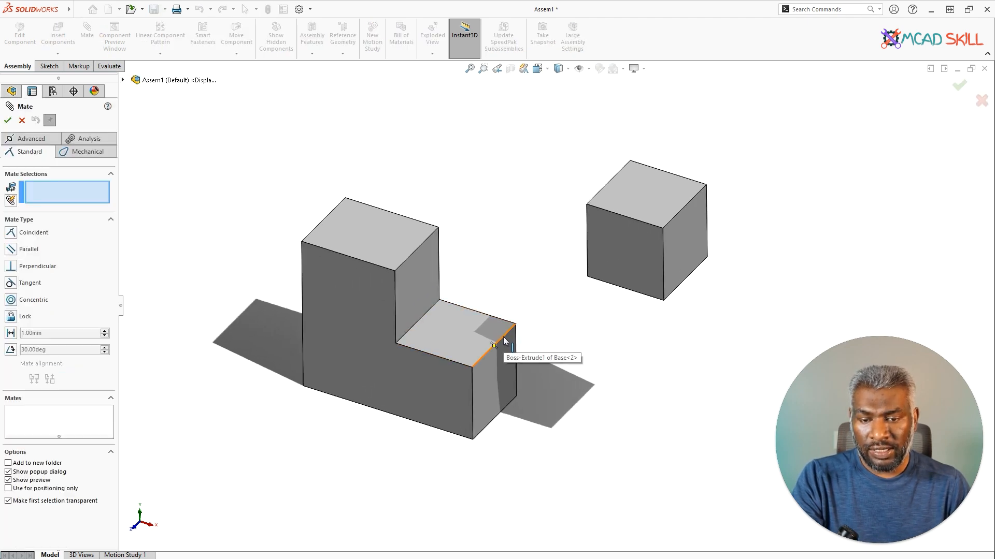
left_click(503, 336)
middle_click_drag(573, 328, 695, 289)
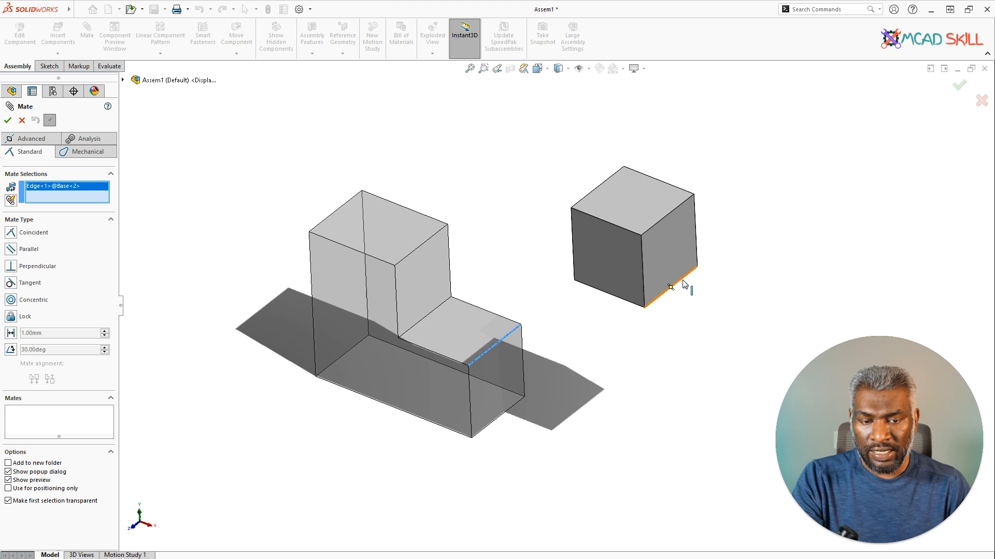
left_click(684, 284)
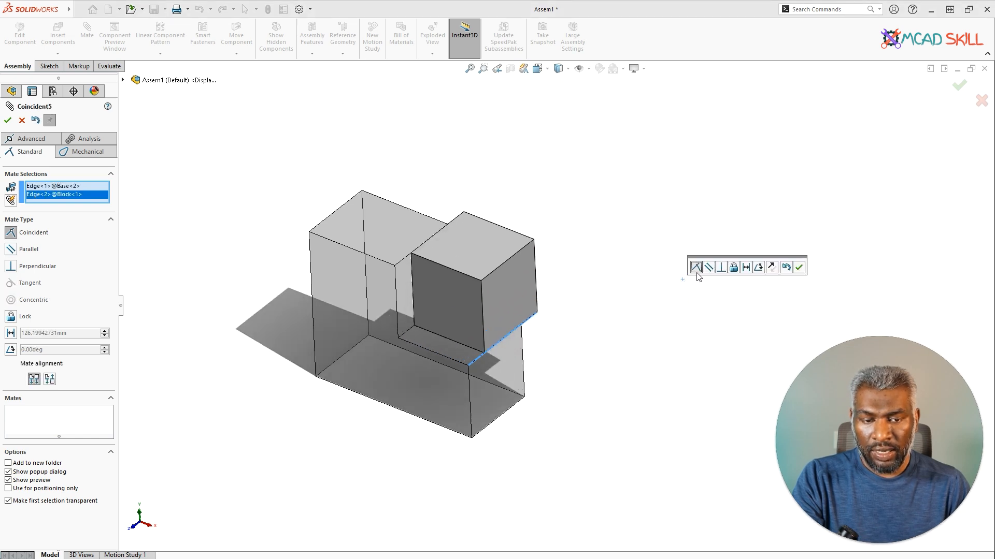
left_click(798, 267)
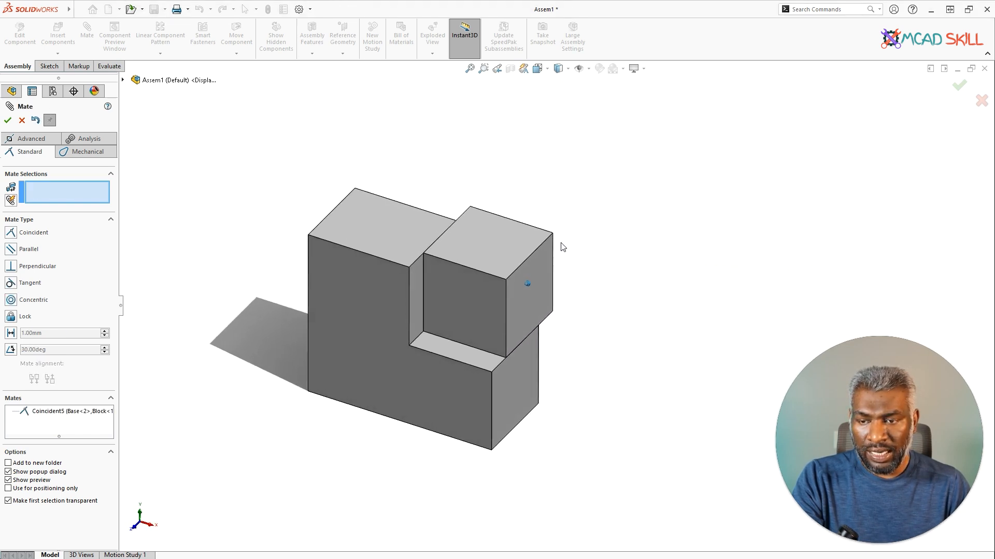
Add a coincident mate between the L-shaped front face of Base and the front face of Block.
scroll(466, 247, "down", 3)
left_click(413, 250)
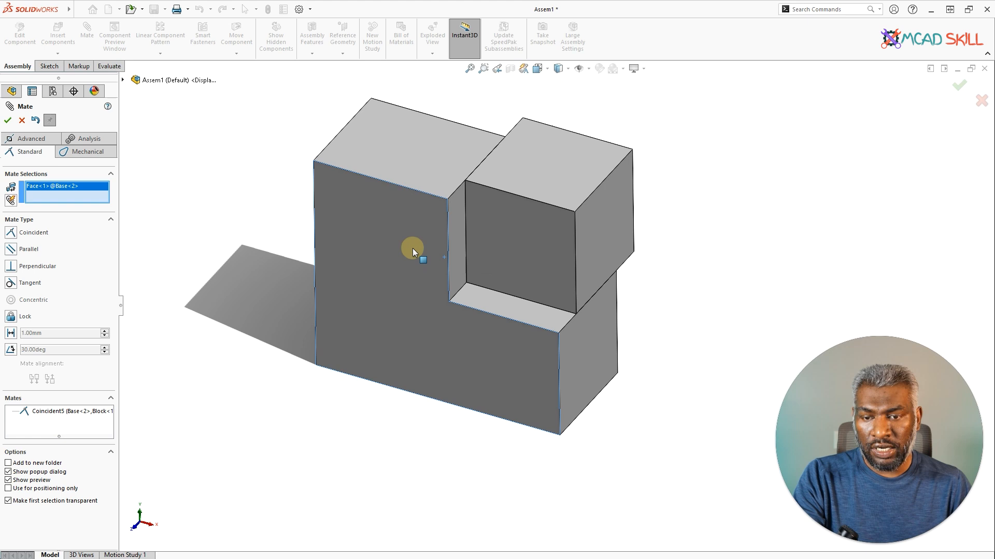
left_click(530, 245)
left_click(647, 233)
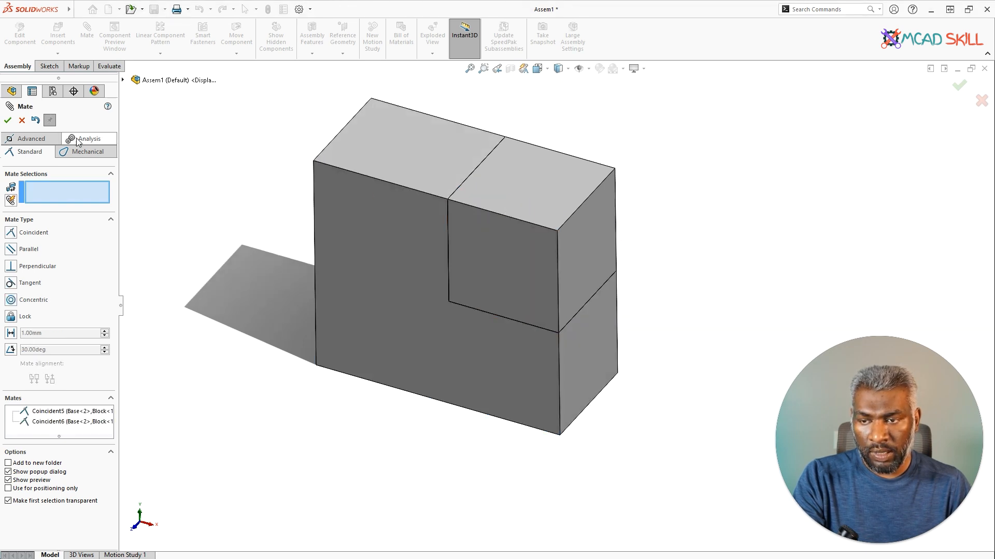
left_click(8, 120)
Rotate the Block component about its mated edge on Base's lower step to test its remaining freedom of movement.
left_click(6, 208)
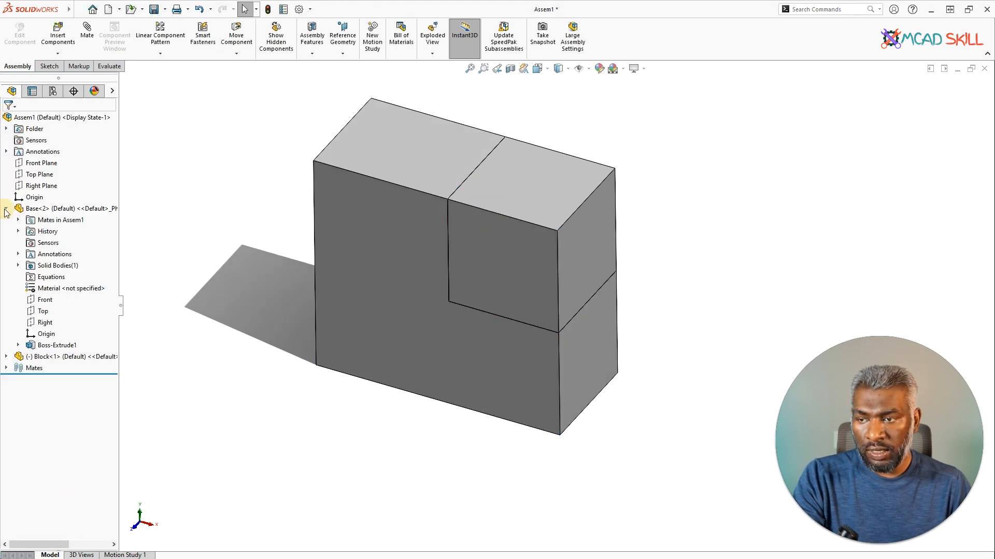
scroll(621, 289, "up", 1)
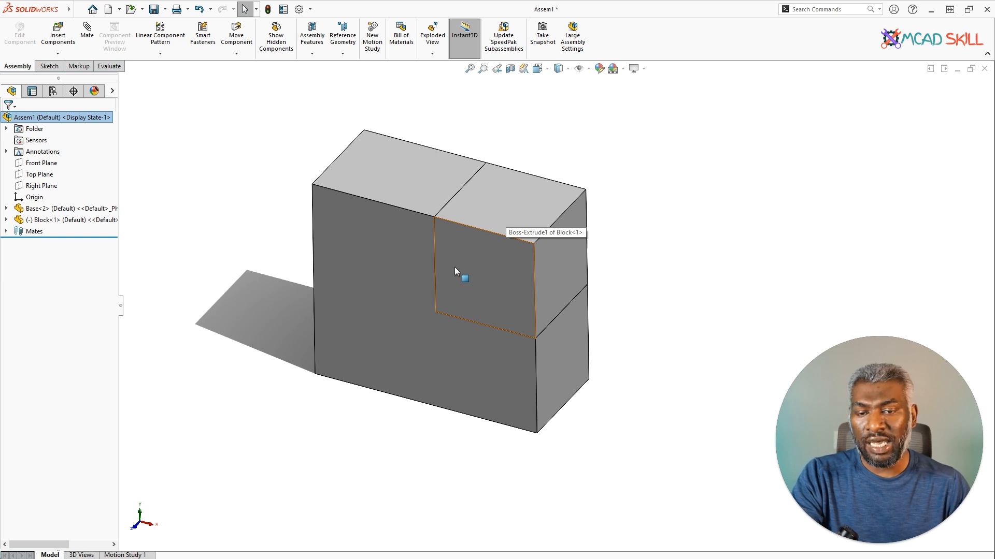
right_click_drag(452, 288, 489, 213)
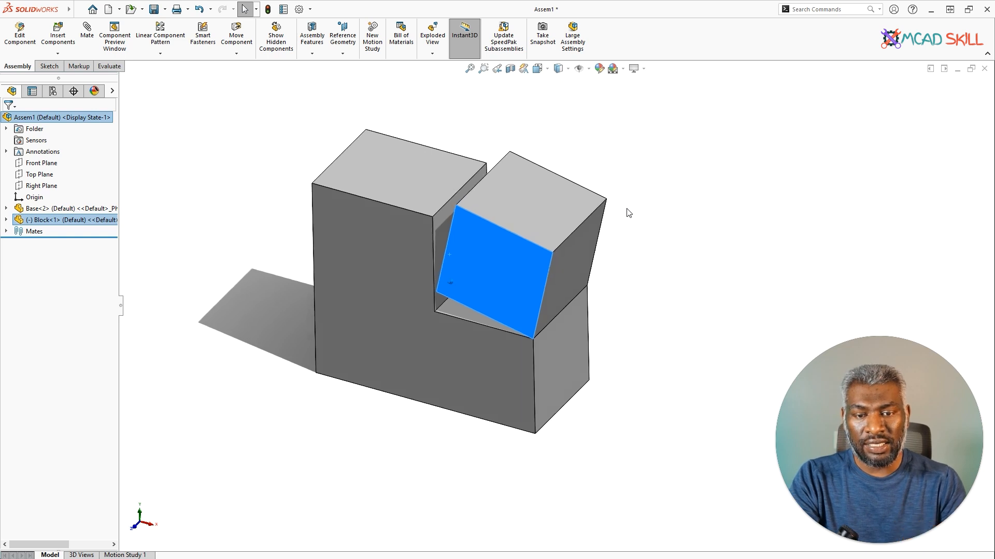
scroll(642, 280, "down", 5)
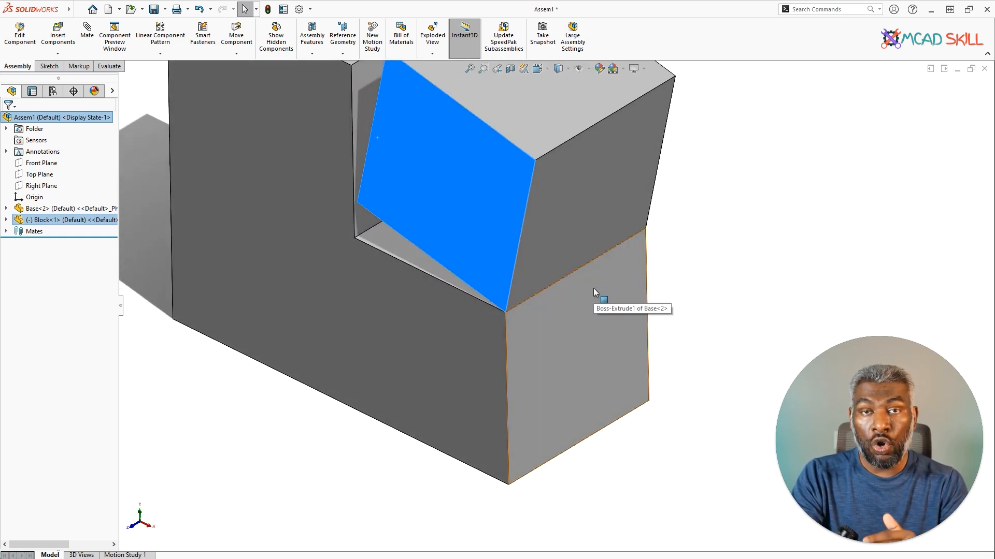
scroll(593, 288, "up", 2)
middle_click_drag(593, 288, 598, 187)
key("Escape")
left_click_drag(426, 236, 494, 258)
middle_click_drag(580, 191, 561, 167)
Add a parallel mate between the top face of Base and the top face of Block.
left_click(508, 119)
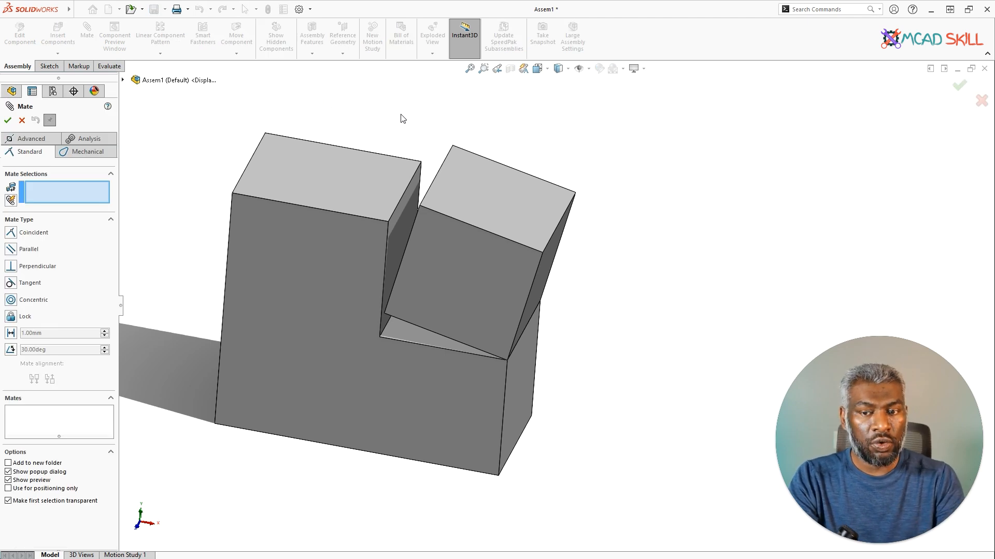
middle_click_drag(401, 115, 401, 115)
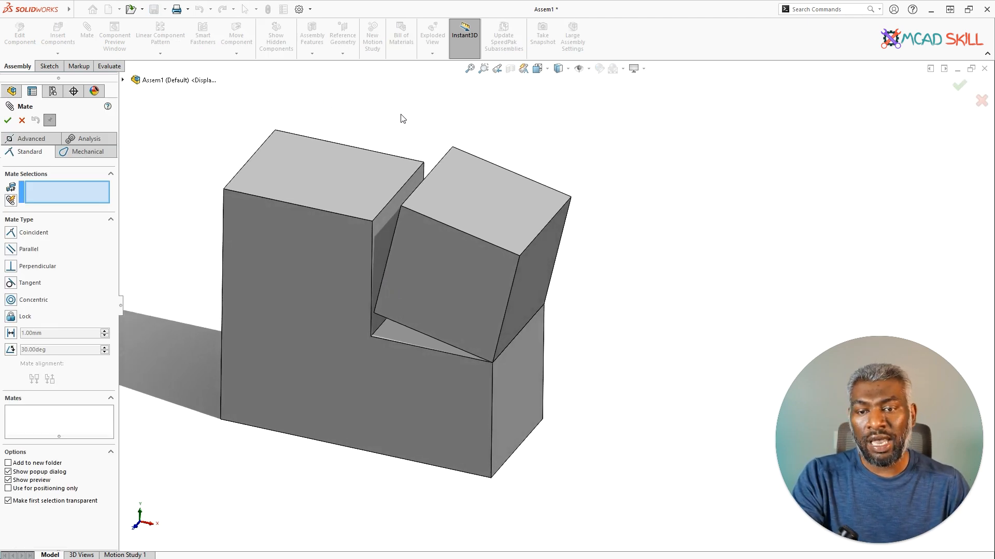
left_click(365, 182)
left_click(487, 205)
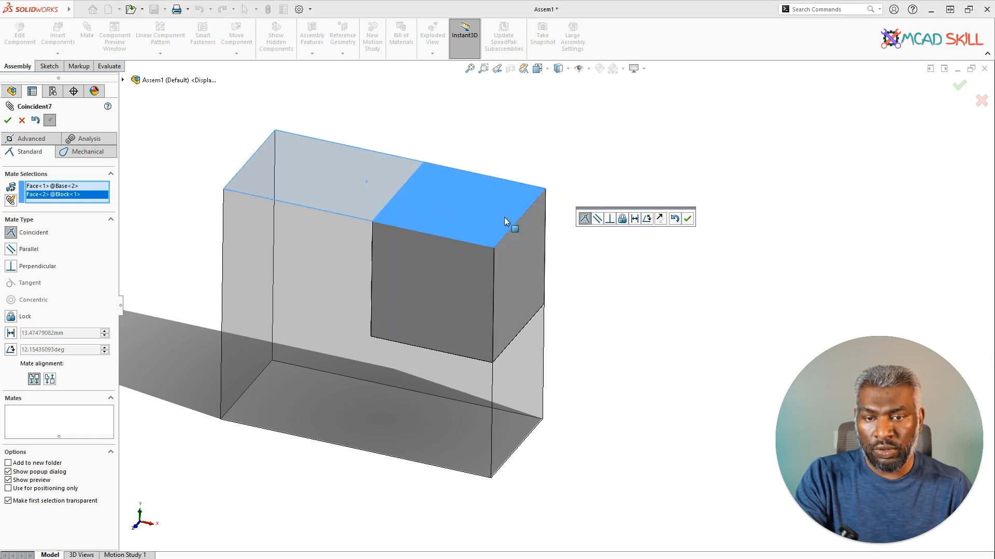
left_click(598, 222)
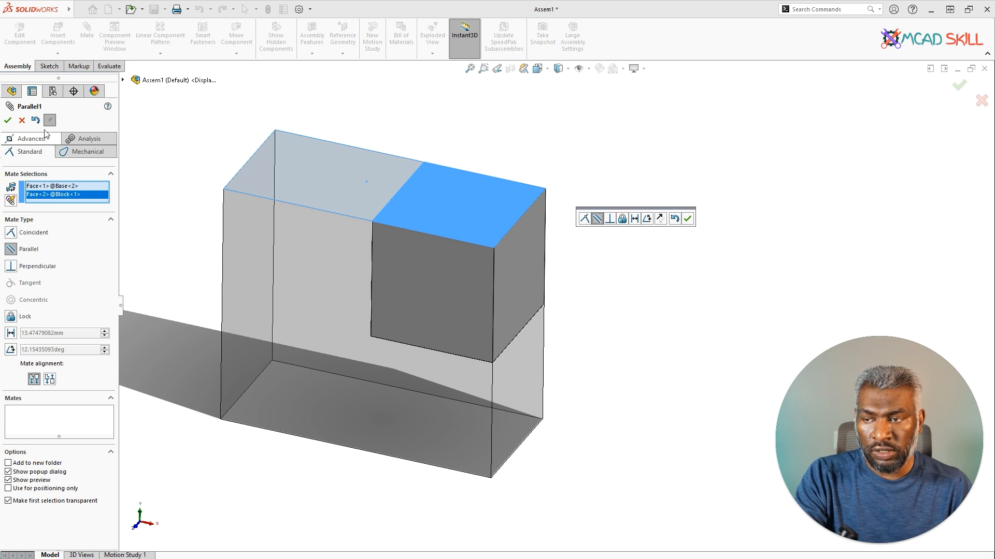
left_click(7, 122)
left_click(8, 121)
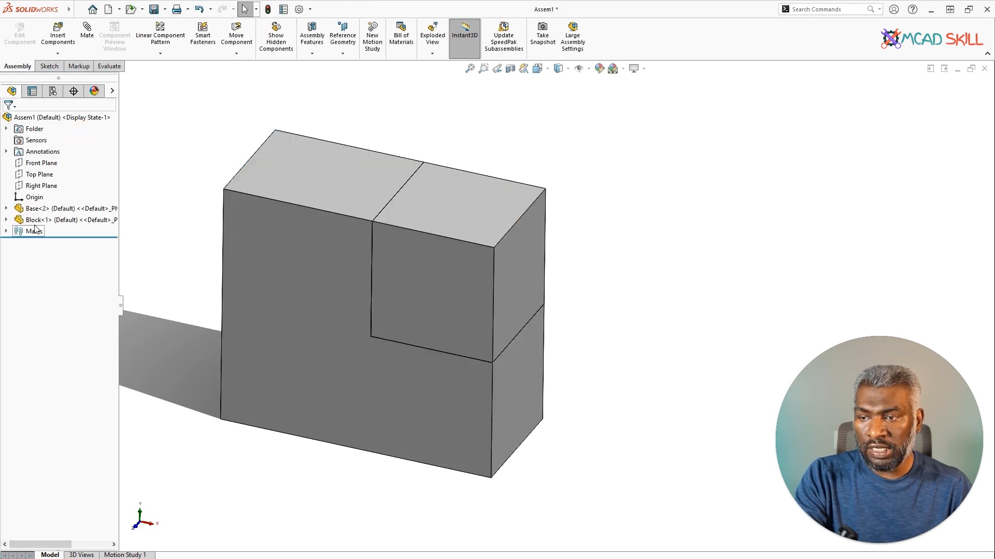
Review the advanced mate types available for the assembly without adding a mate.
scroll(595, 233, "up", 3)
middle_click_drag(586, 253, 668, 210, "ctrl")
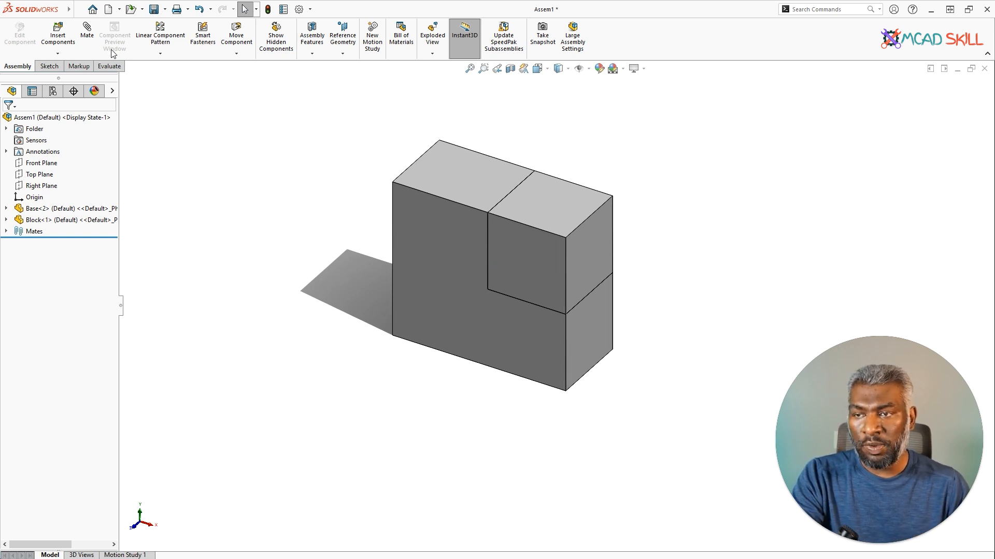
left_click(87, 30)
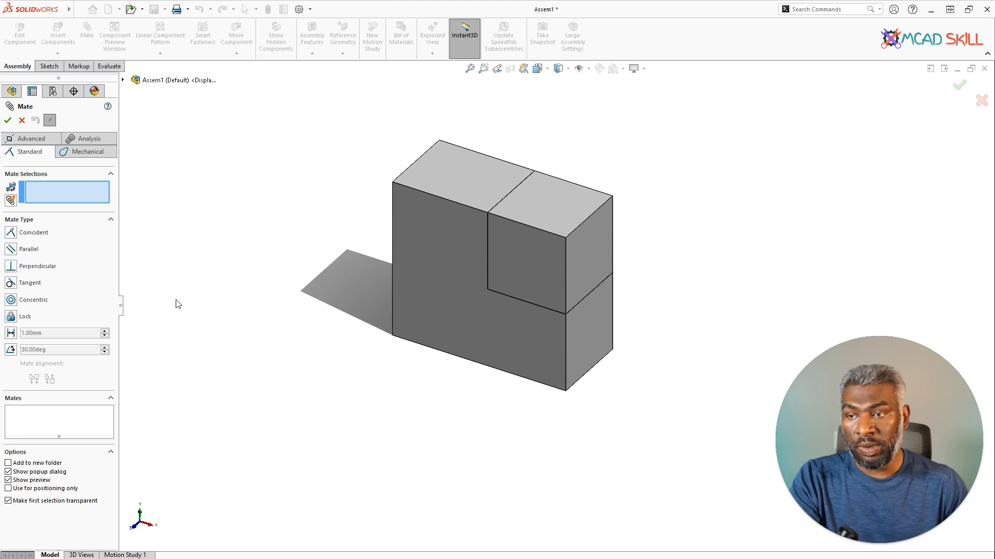
left_click(36, 141)
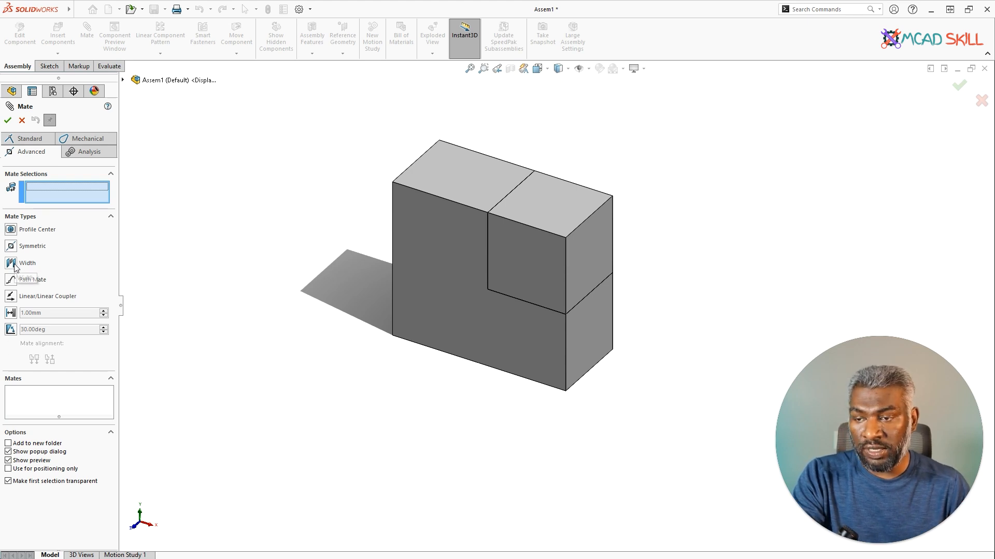
left_click(22, 120)
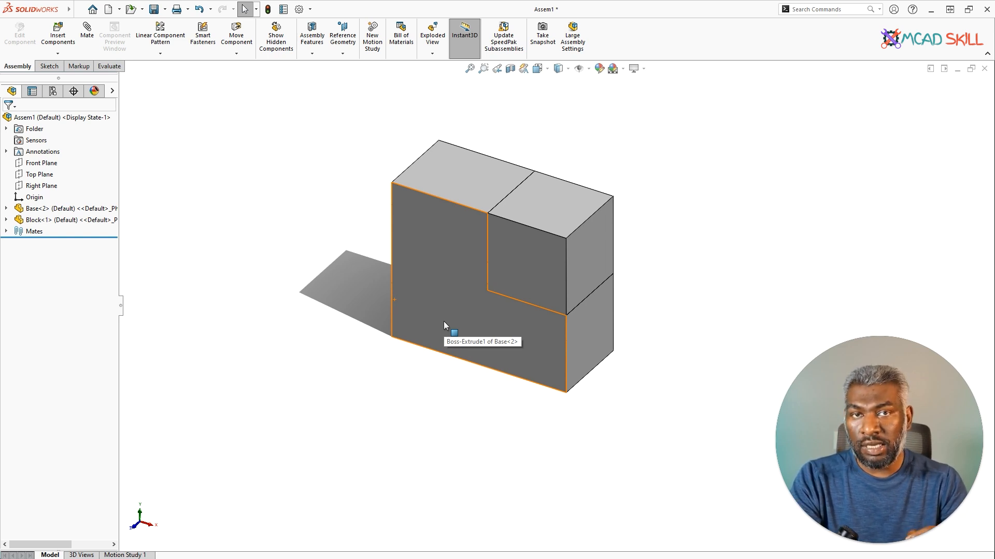
Measure the length of Base's upper front edge and clear the measurement selection.
left_click(118, 68)
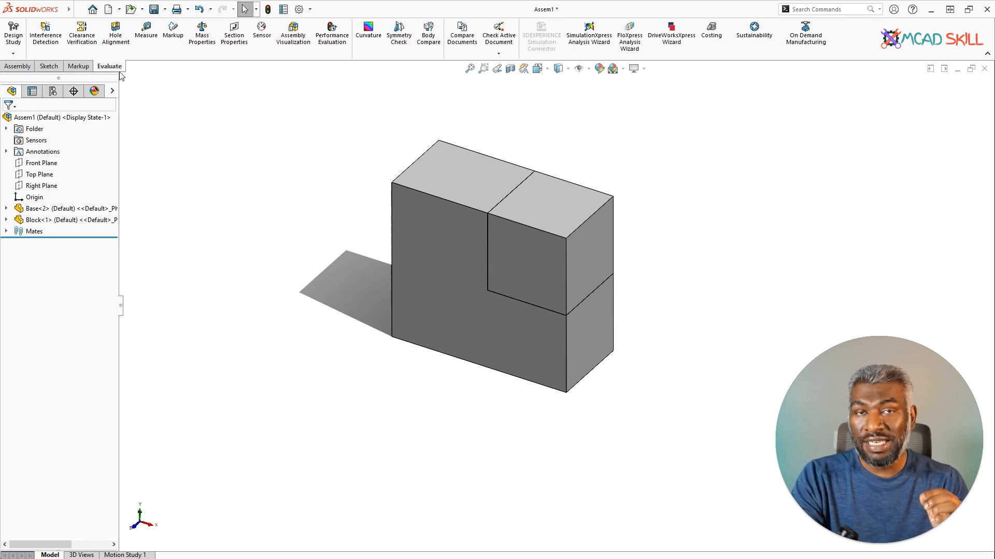
left_click(147, 31)
scroll(479, 294, "down", 2)
scroll(495, 171, "down", 1)
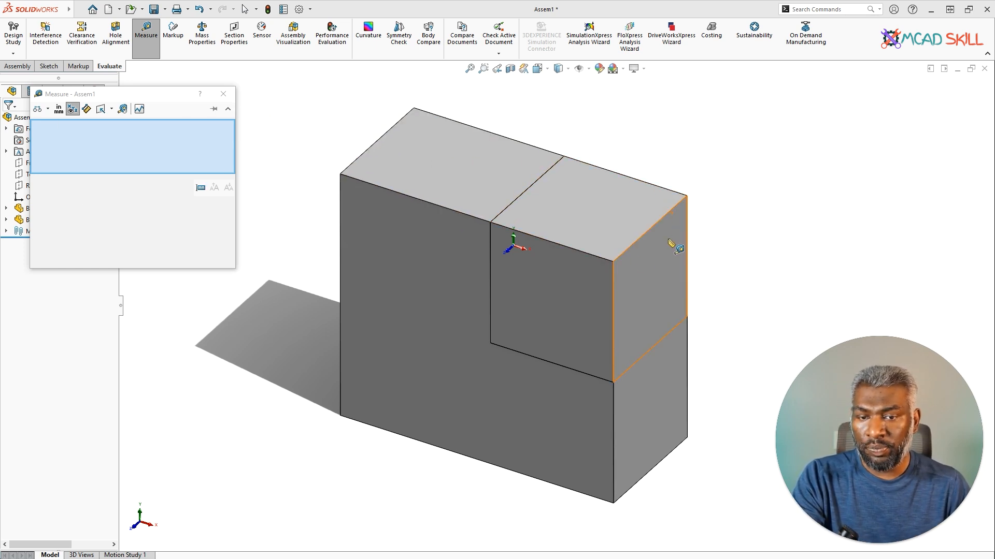
left_click(433, 204)
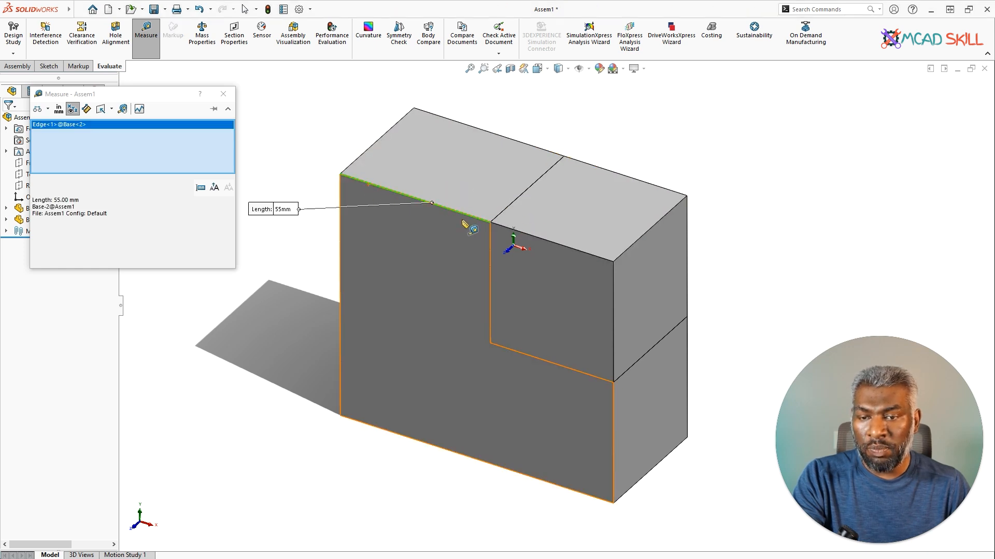
right_click(129, 131)
left_click(103, 143)
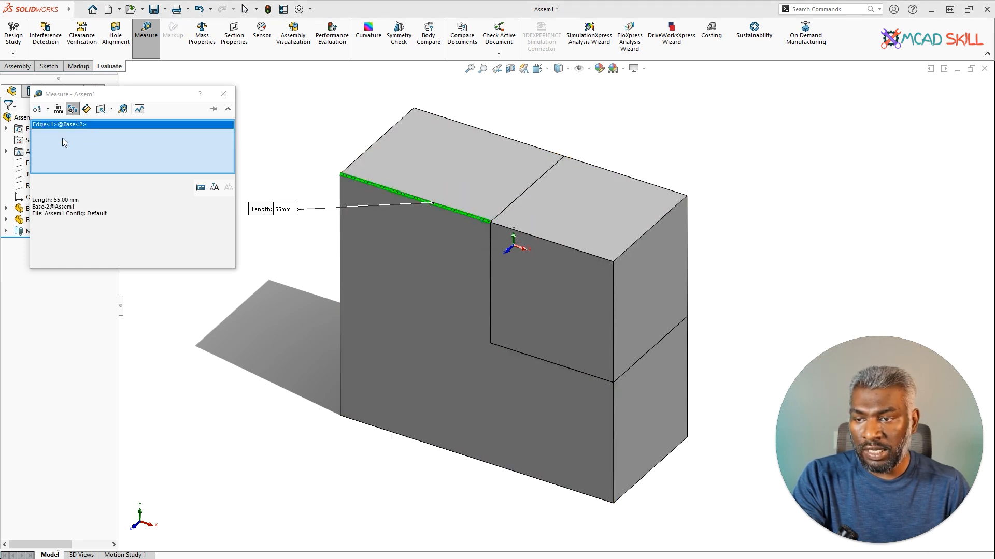
right_click(109, 125)
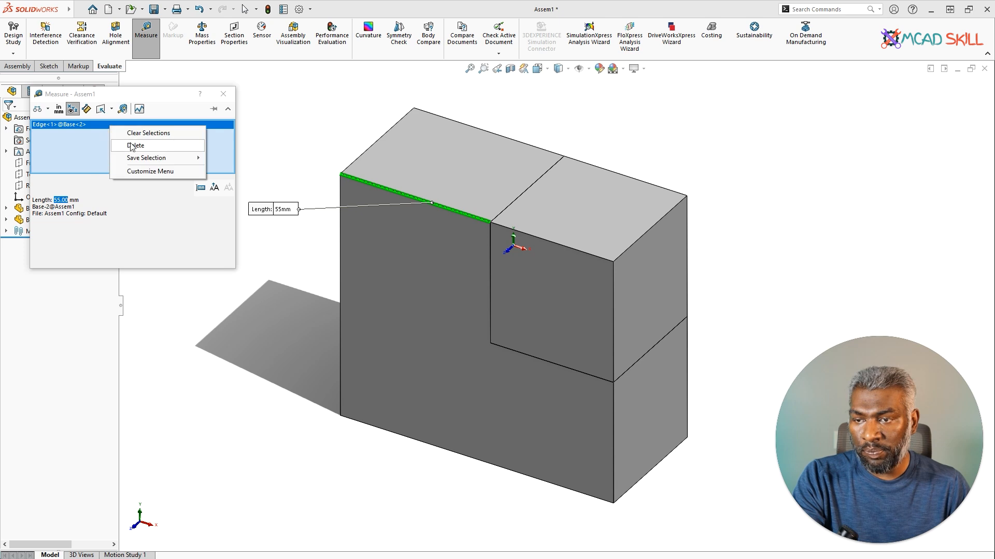
left_click(134, 147)
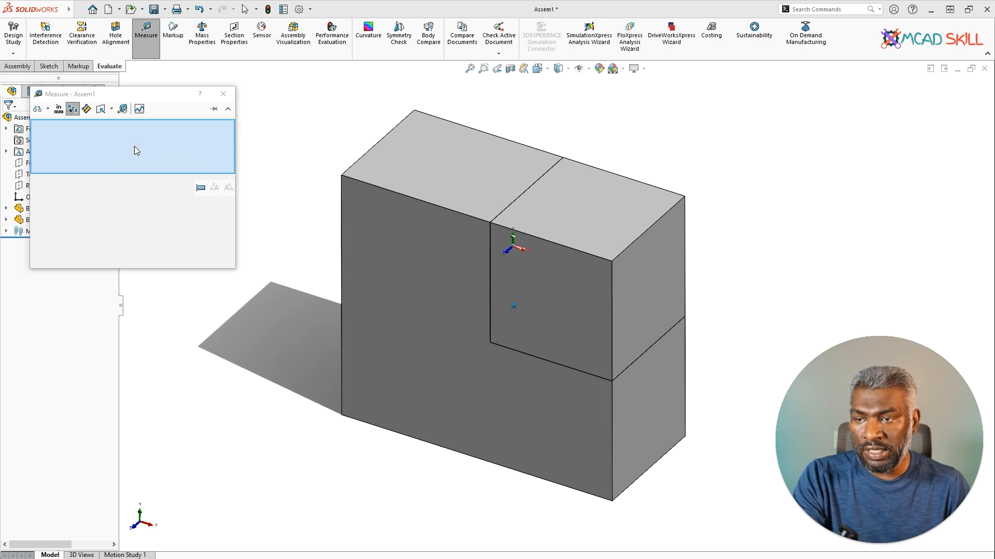
Measure the distance between Block's outer side face and Base's opposite side face, and close the measurement.
middle_click_drag(648, 217, 706, 293)
left_click(642, 280)
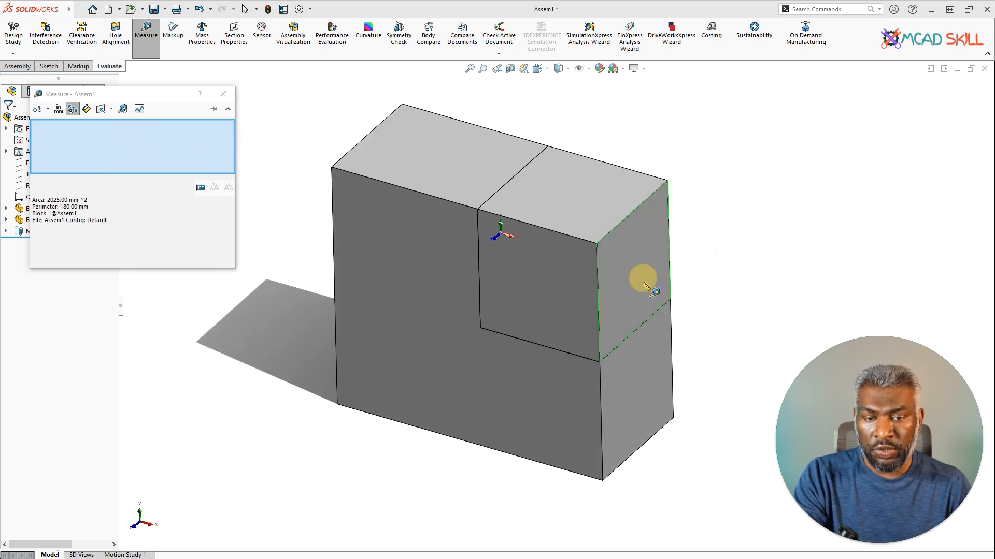
middle_click_drag(641, 279, 546, 150)
left_click(367, 257)
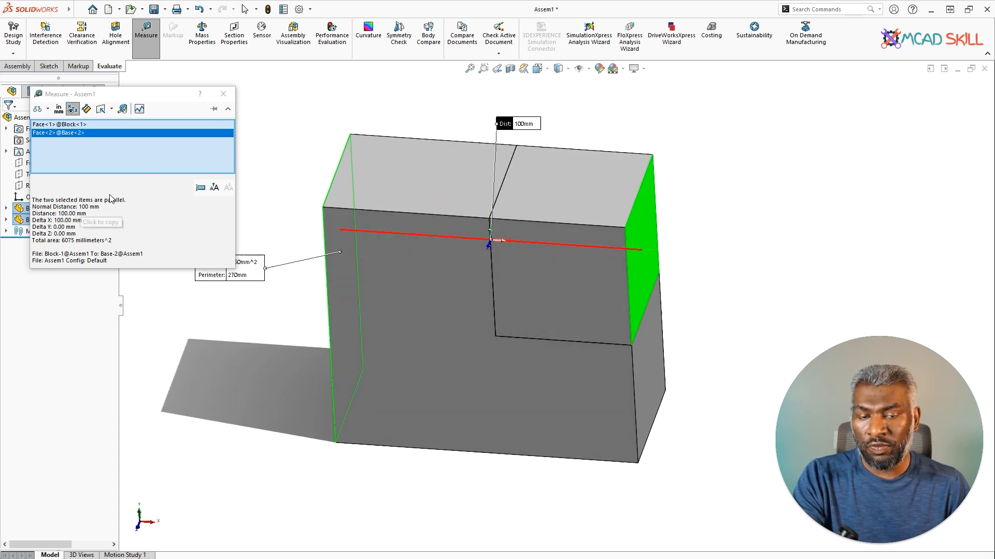
right_click(149, 155)
left_click(184, 165)
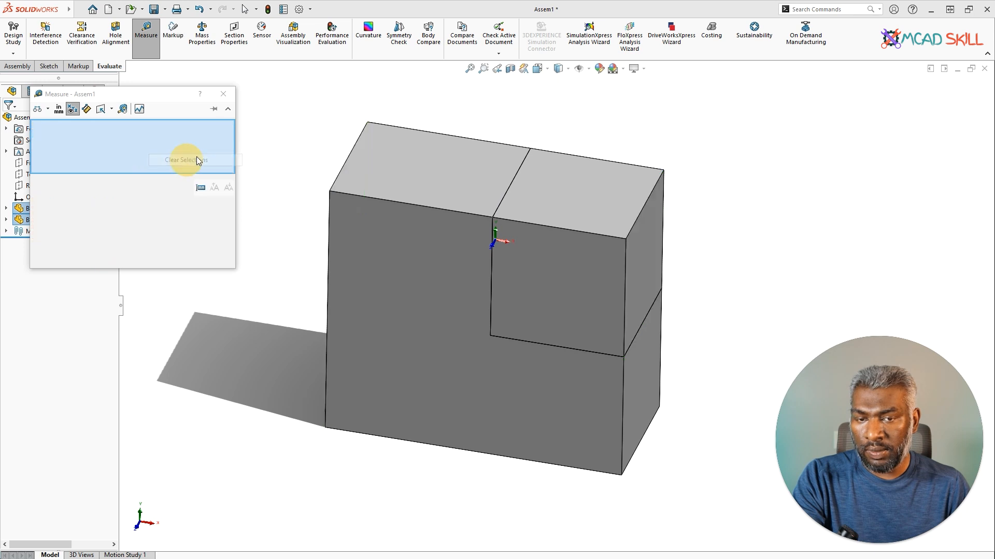
middle_click_drag(290, 171, 316, 144)
left_click(223, 94)
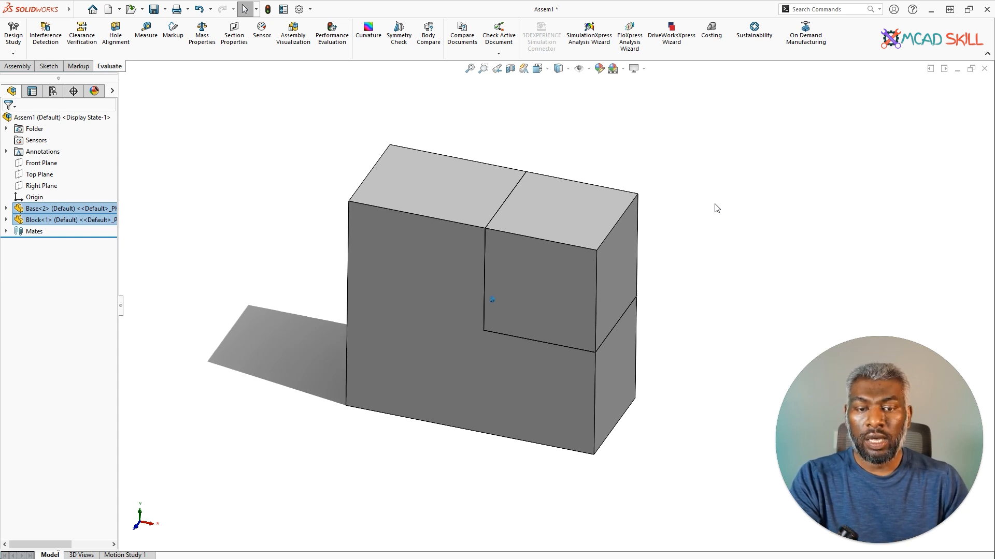
left_click(731, 200)
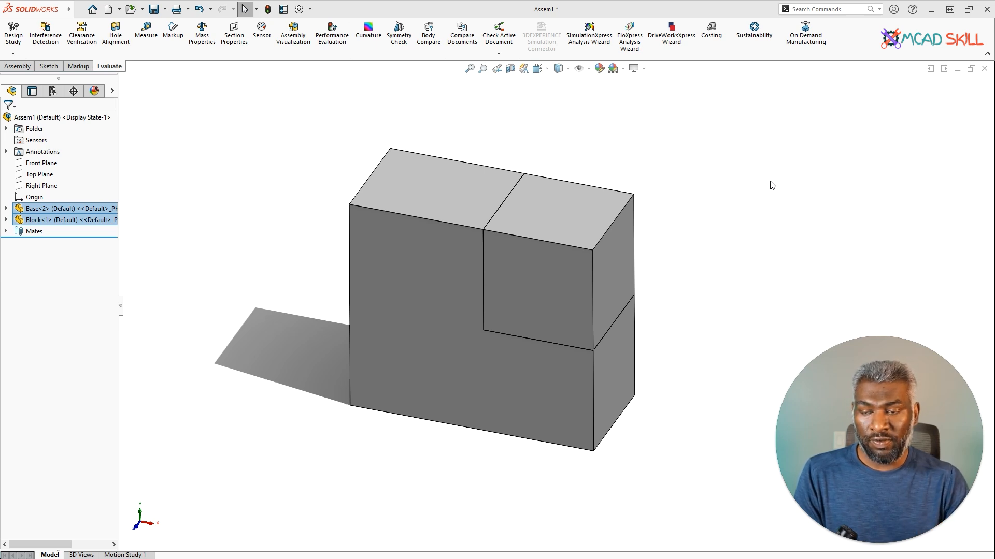
Create a new drawing on a standard A (ANSI) Landscape sheet, leaving it without a model view.
left_click(78, 9)
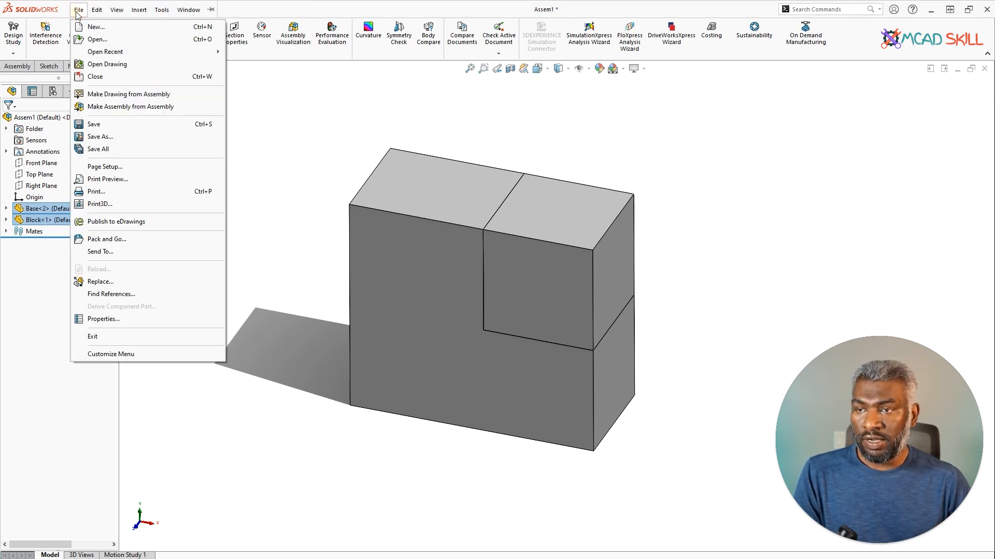
left_click(84, 28)
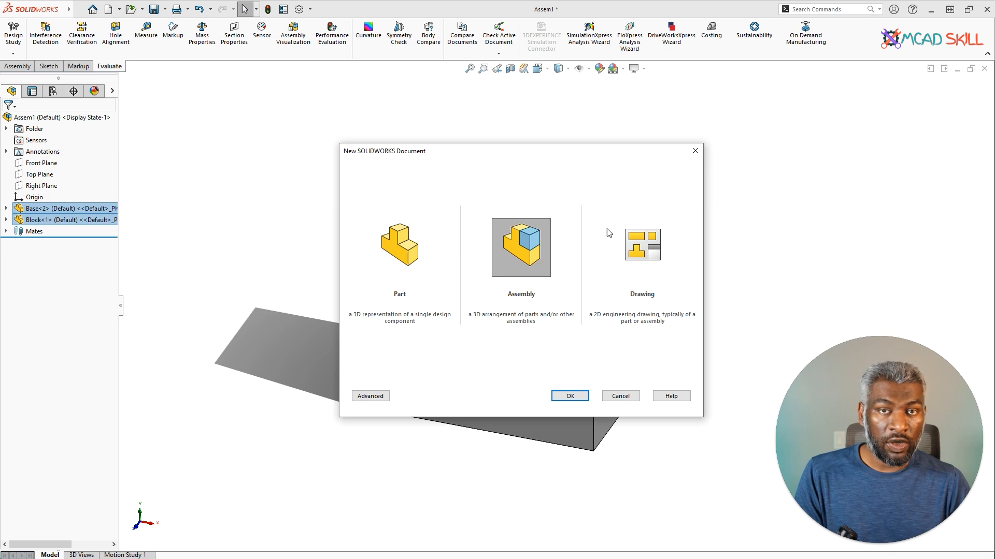
left_click(635, 249)
left_click(570, 396)
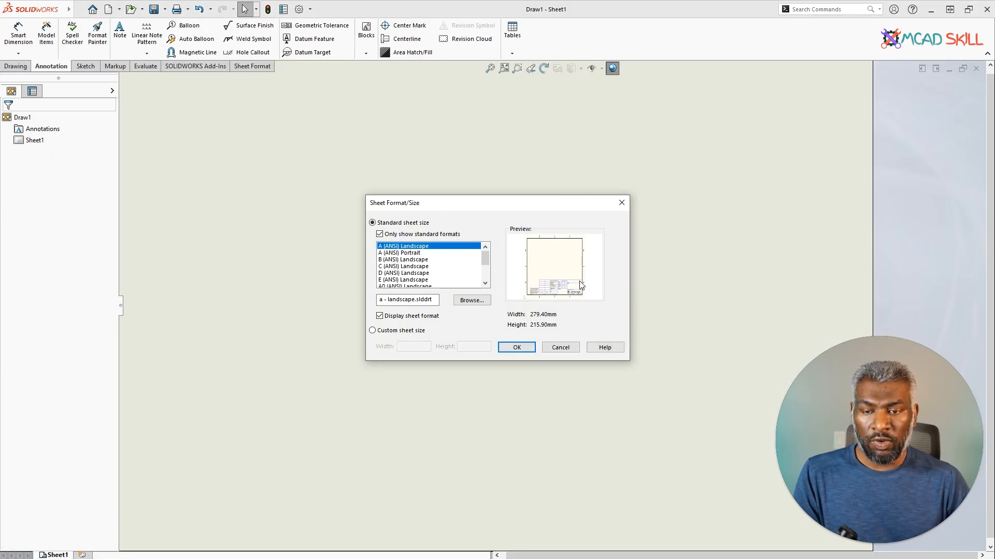
left_click(517, 348)
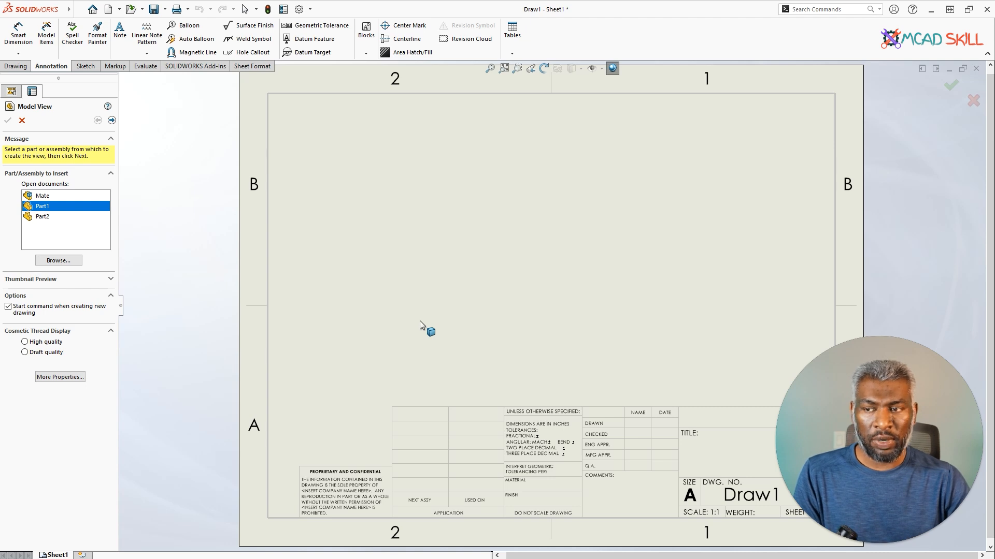
left_click(22, 120)
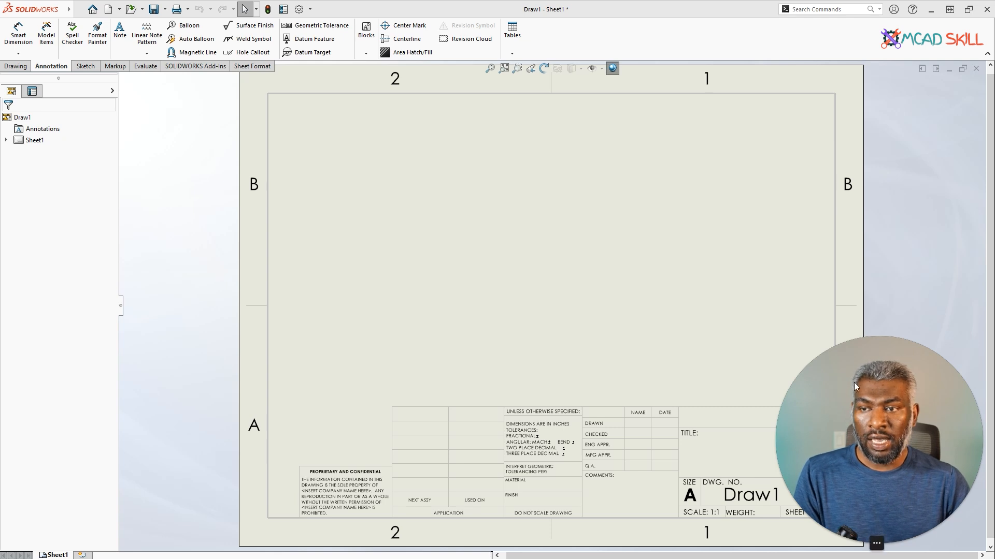
Examine the drawing view commands and the contents of Sheet1 in the drawing's tree.
left_click(14, 67)
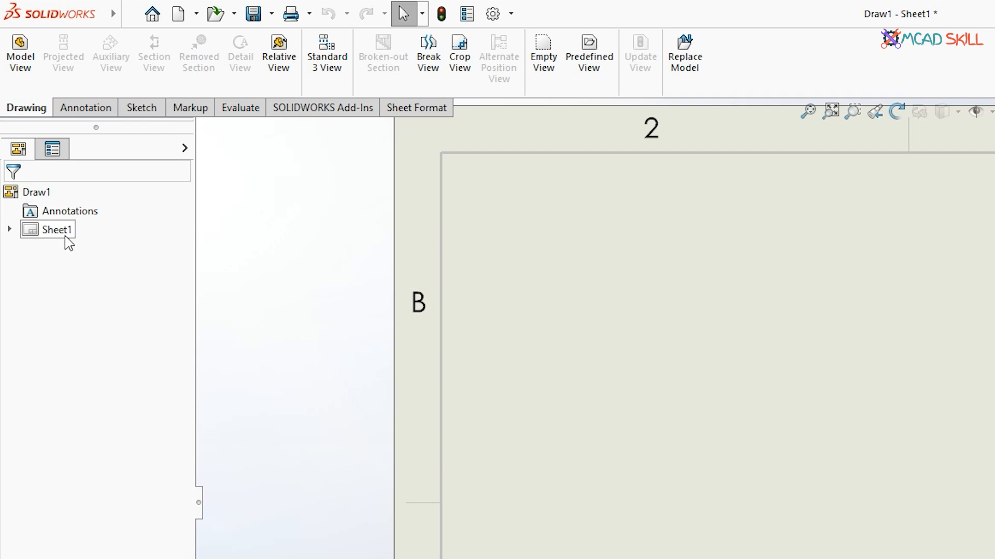
left_click(9, 231)
left_click(49, 232)
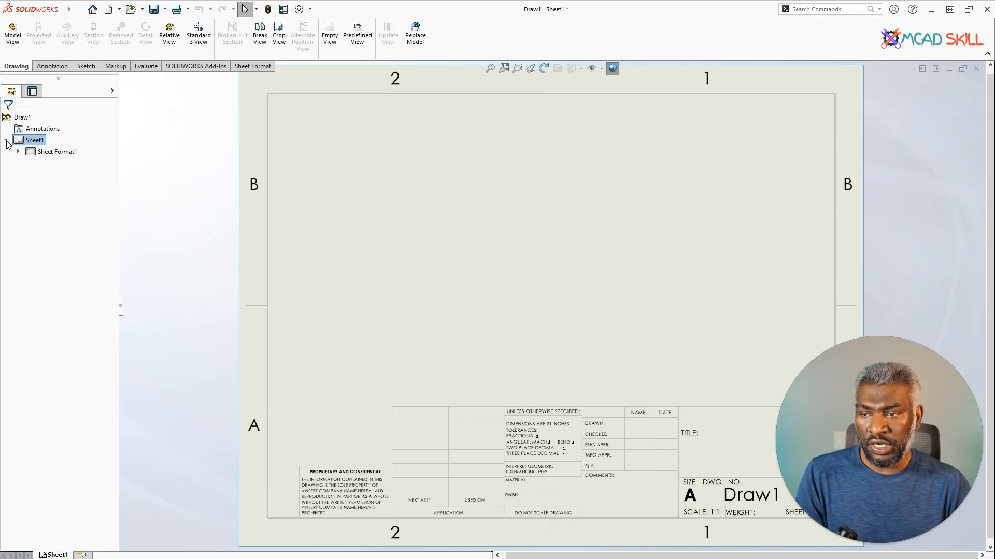
left_click(9, 229)
left_click(274, 252)
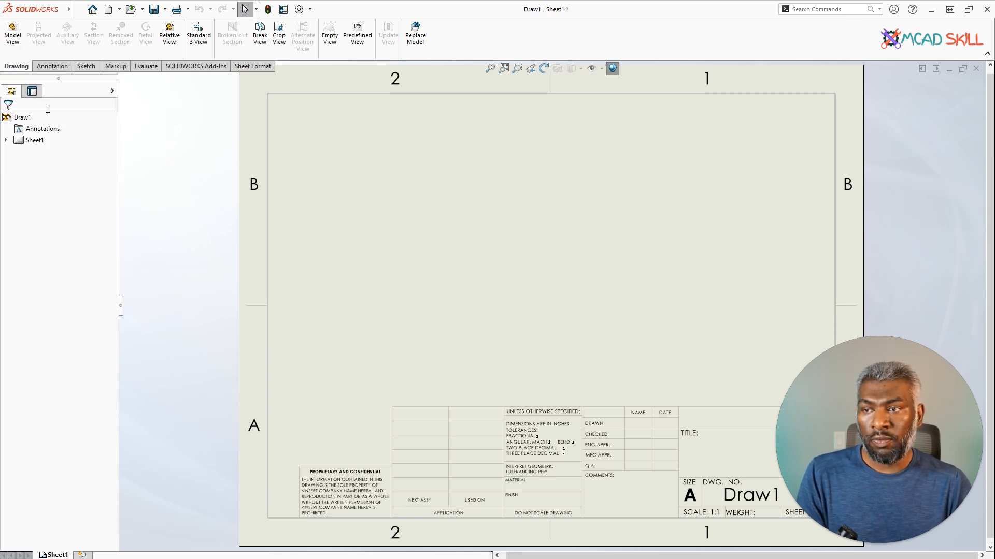
Start a model view and load the Sample part from exercise folder 21 as its source.
left_click(12, 32)
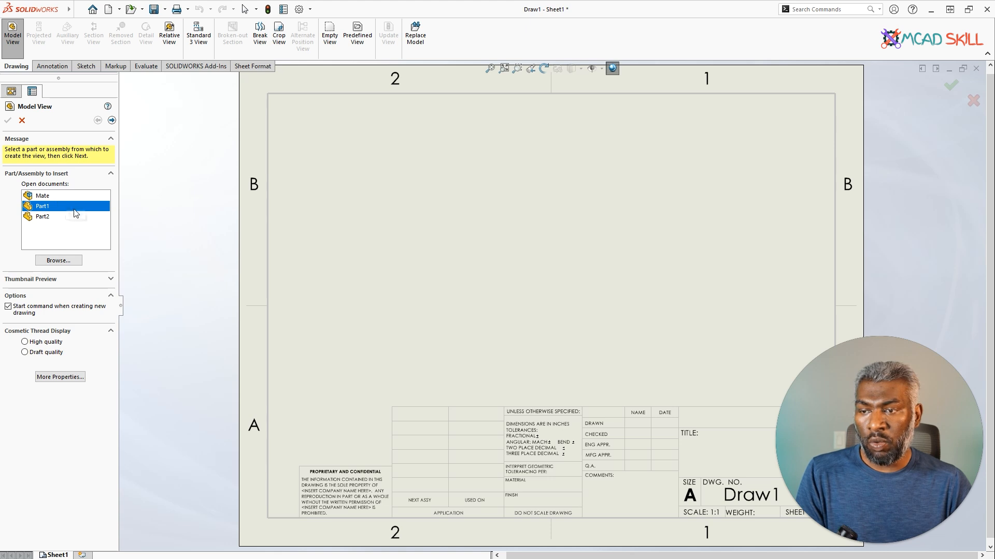
left_click(66, 261)
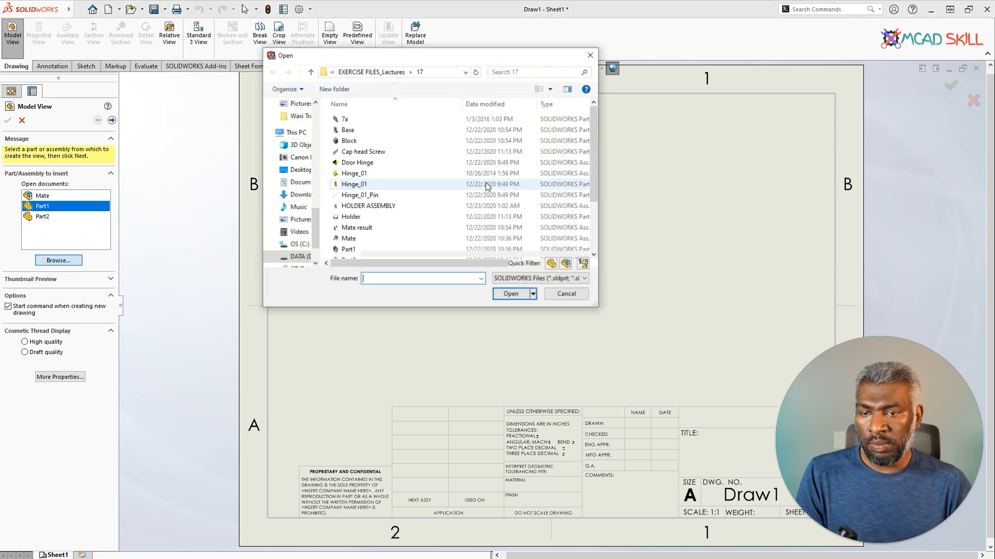
left_click(397, 73)
scroll(378, 224, "down", 3)
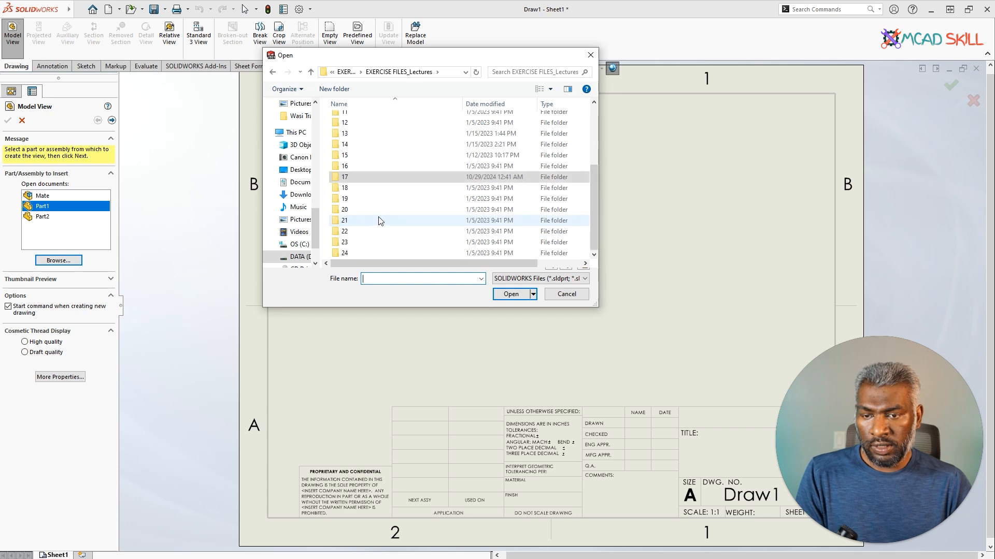
double_click(352, 220)
left_click(366, 130)
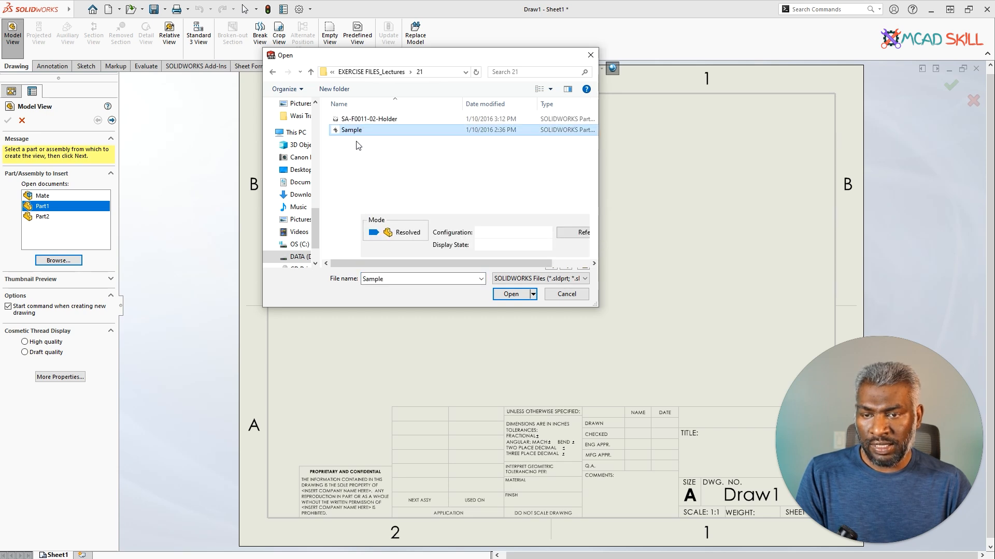
left_click(513, 294)
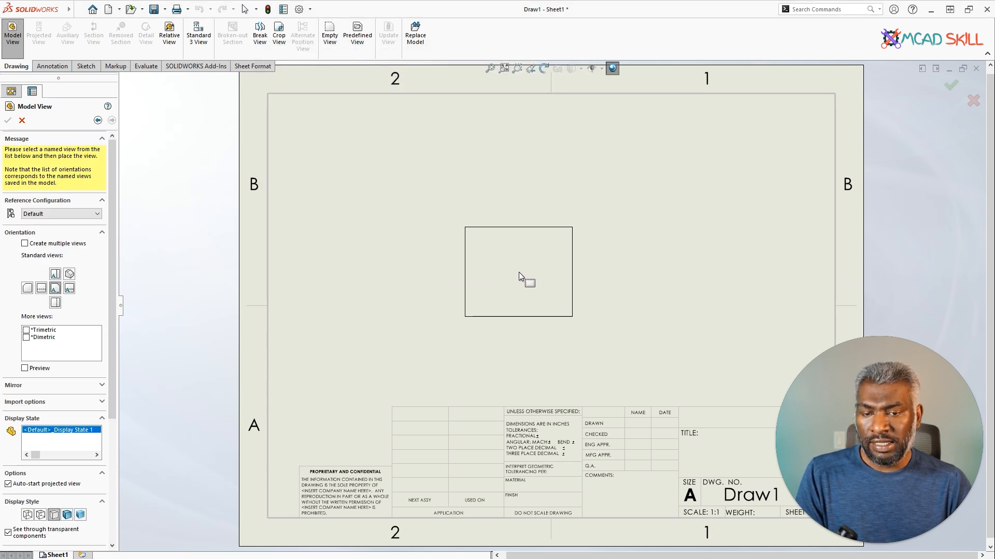
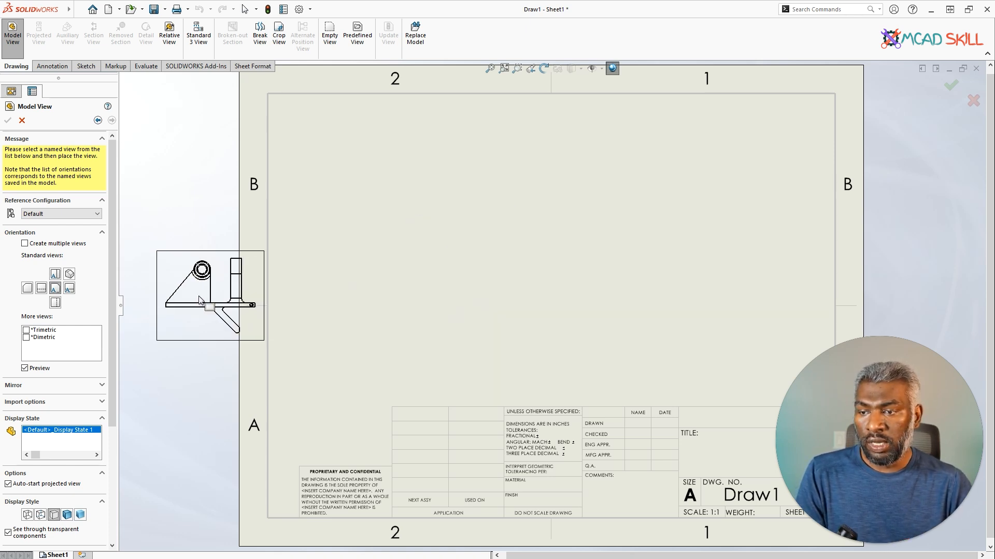
Create multiple views of Sample on the sheet: front, right, top and isometric.
left_click(59, 244)
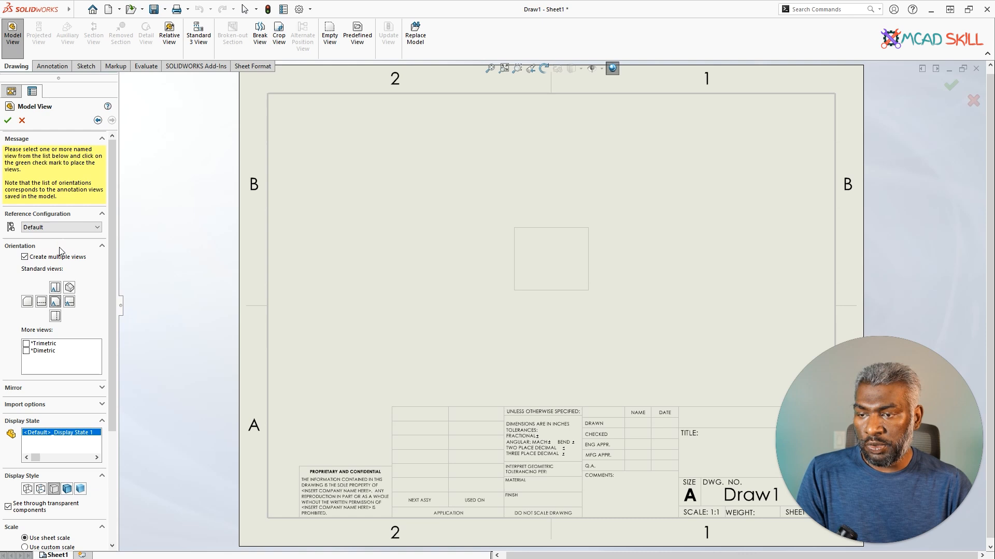
left_click(70, 302)
left_click(55, 288)
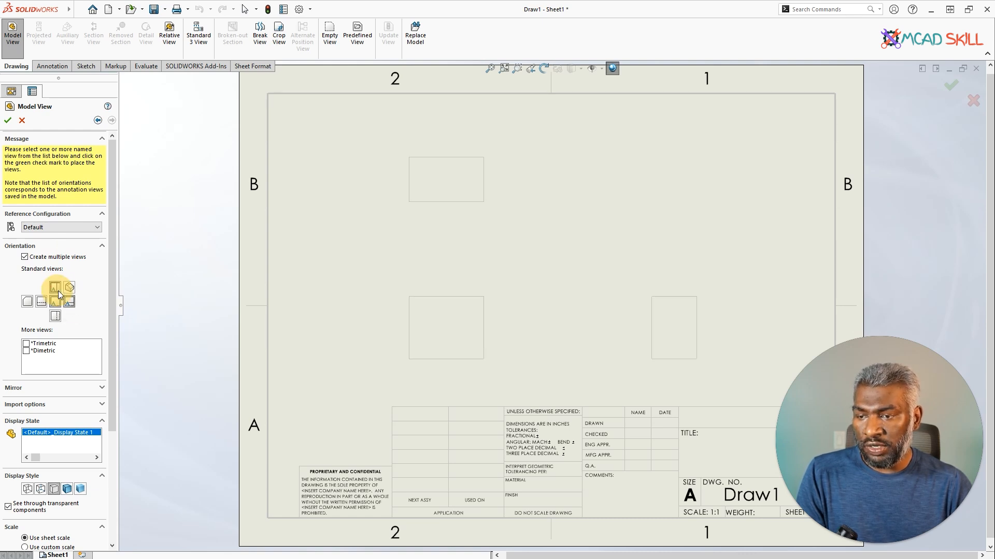
left_click(69, 287)
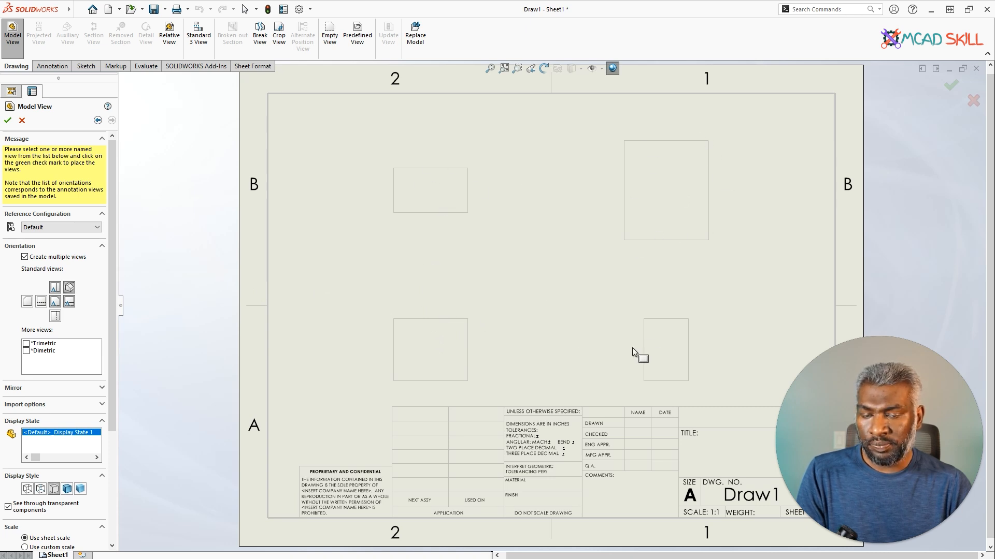
left_click(8, 120)
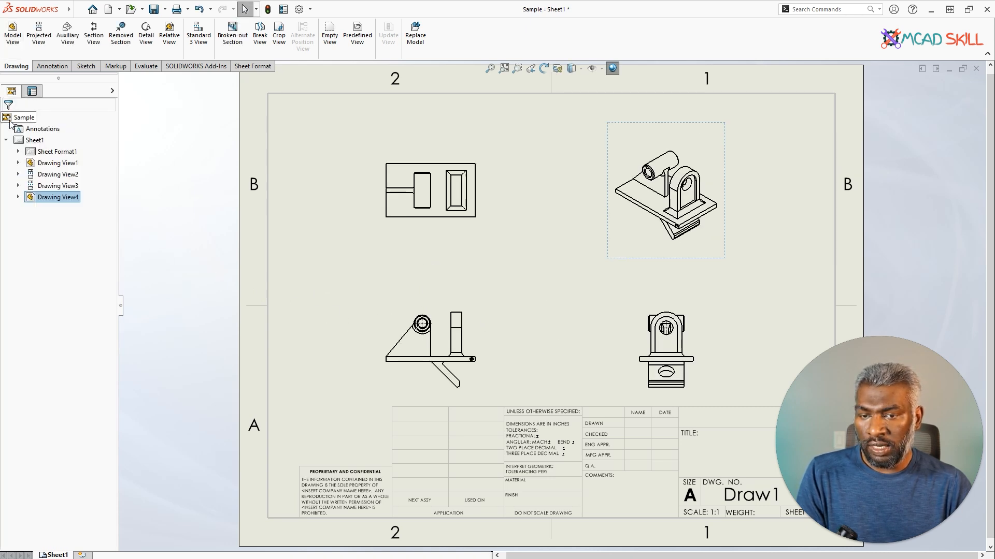
Change the parent front view's orientation to Bottom and accept the effect on its dependent views.
left_click(595, 338)
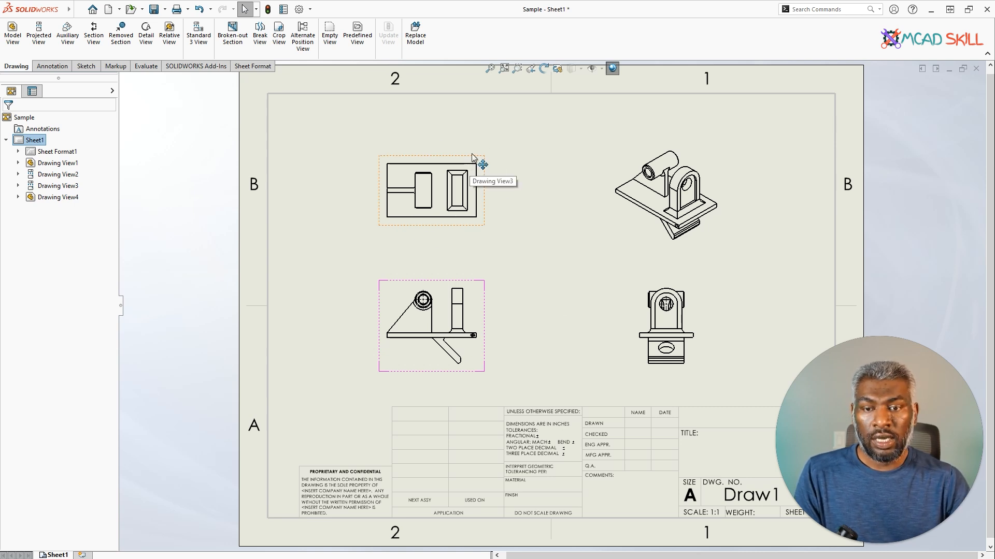
left_click(384, 307)
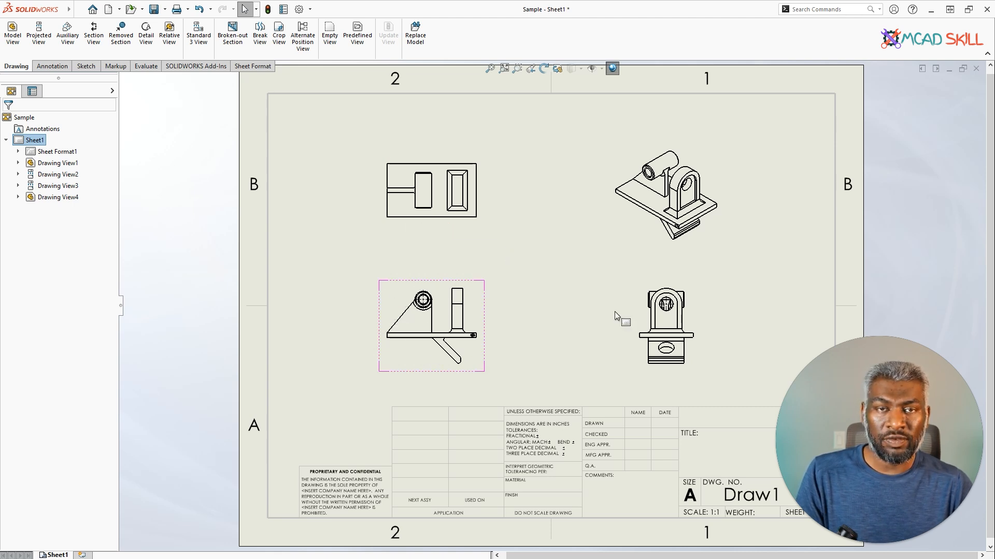
left_click(392, 303)
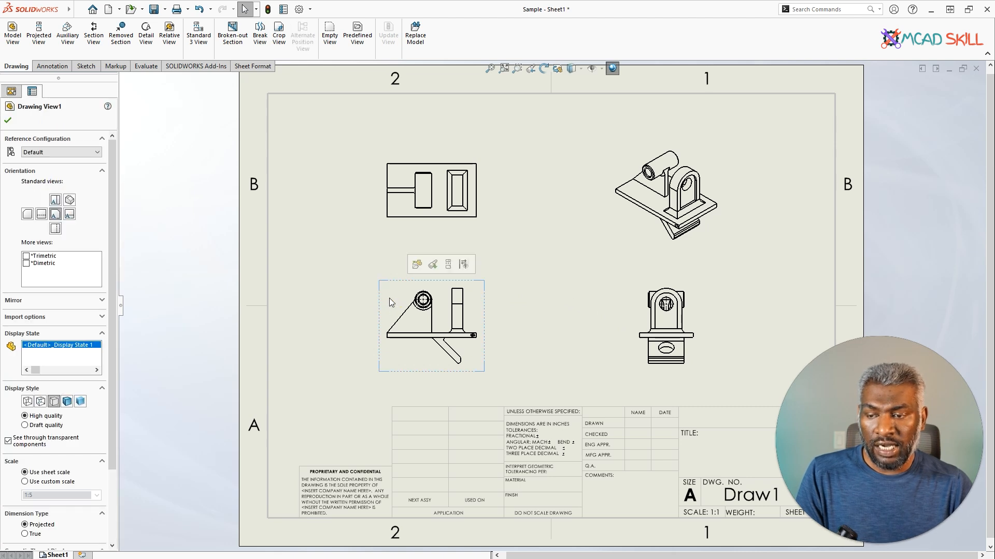
left_click(58, 230)
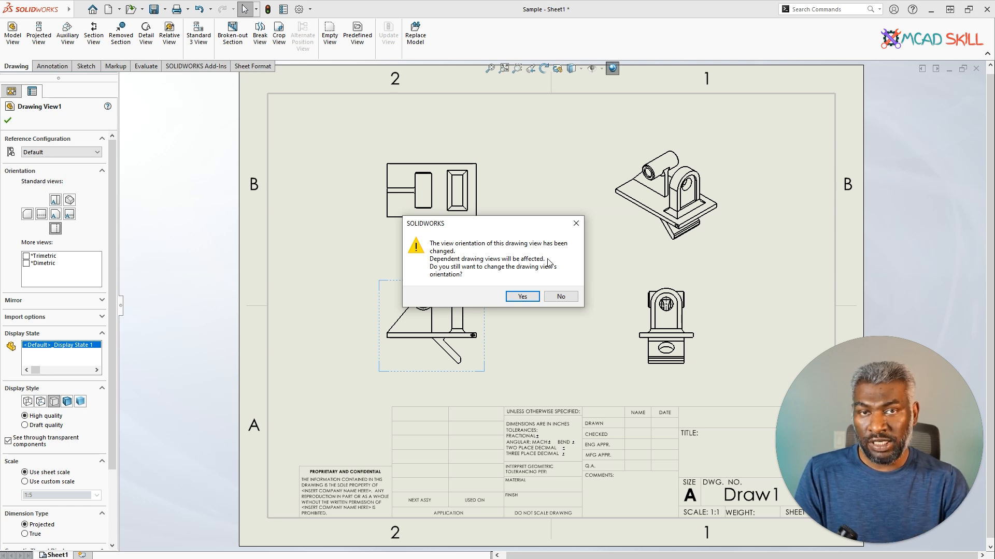
left_click(522, 297)
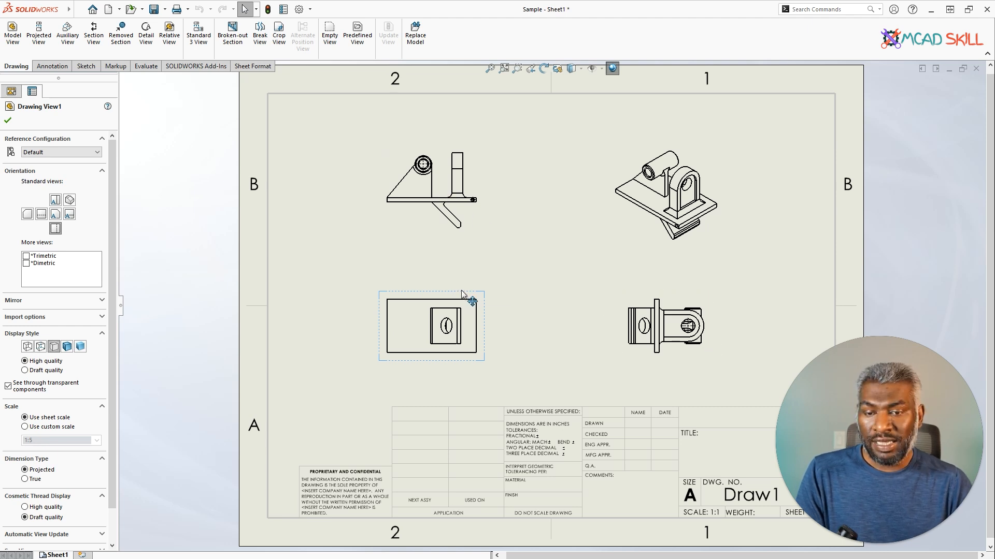
Try the Hidden Lines Visible display style on the parent view, and restore Hidden Lines Removed.
left_click_drag(112, 289, 111, 322)
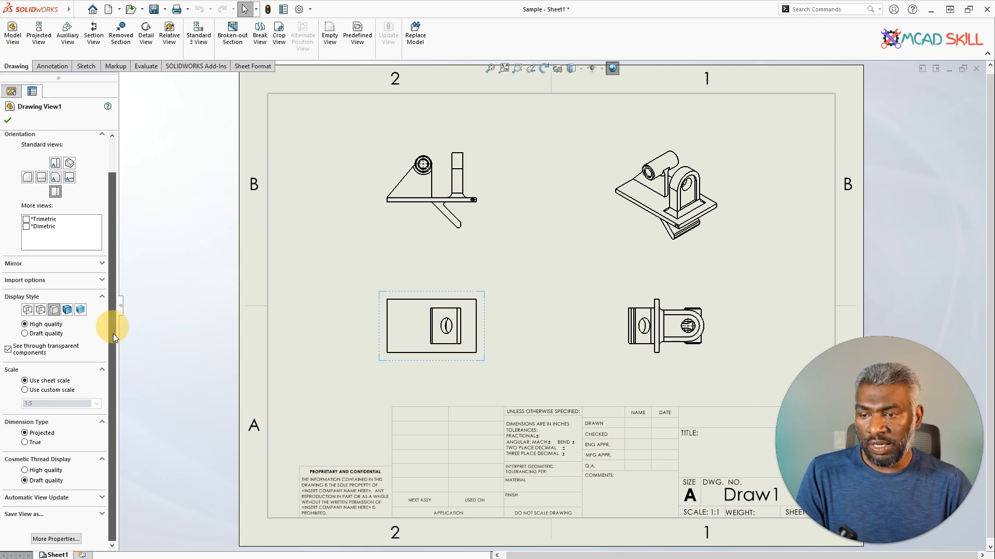
left_click(40, 309)
left_click(54, 309)
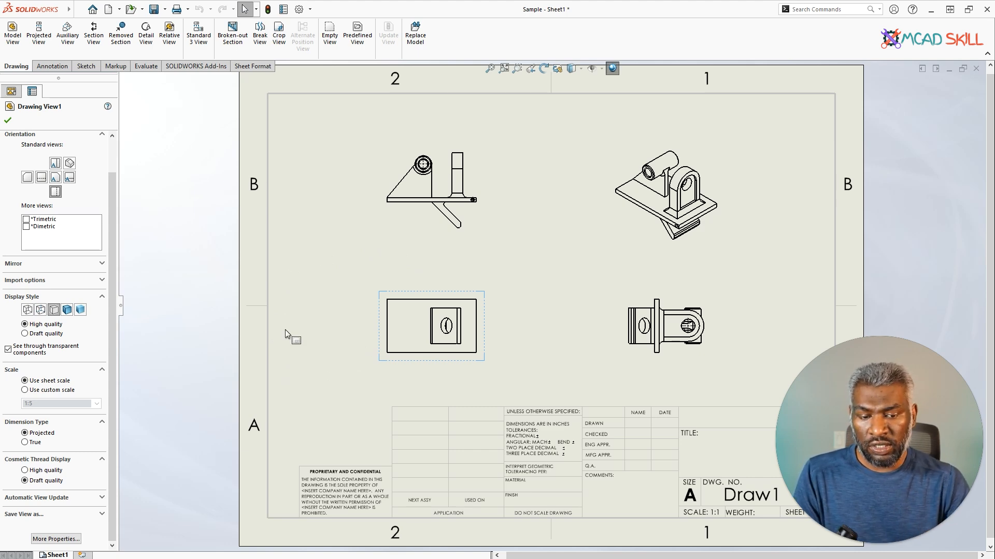
Check the scale in the title block and give the parent view a custom scale, trying 1:2 and settling on 1:4.
middle_click_drag(733, 523, 600, 378)
scroll(600, 378, "down", 3)
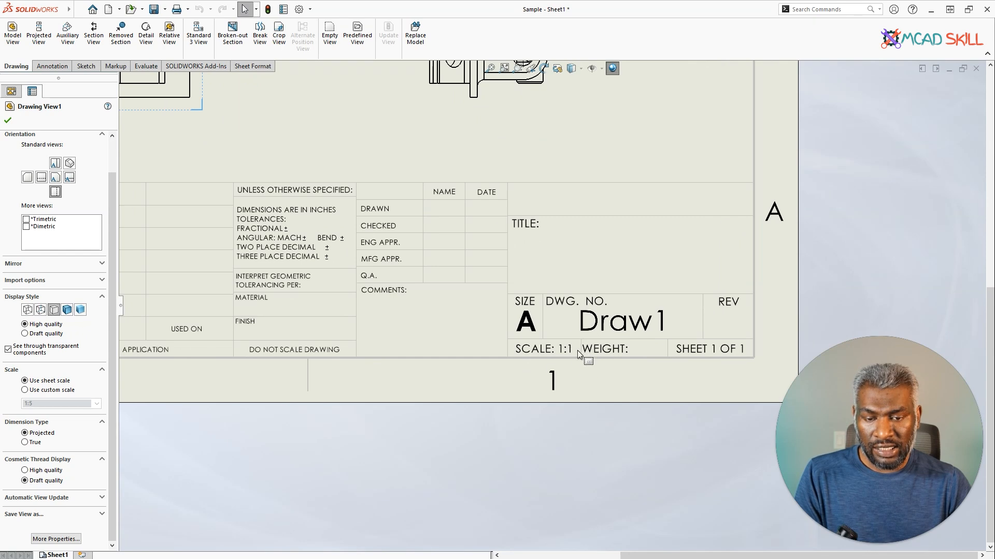
scroll(564, 351, "up", 4)
key("f")
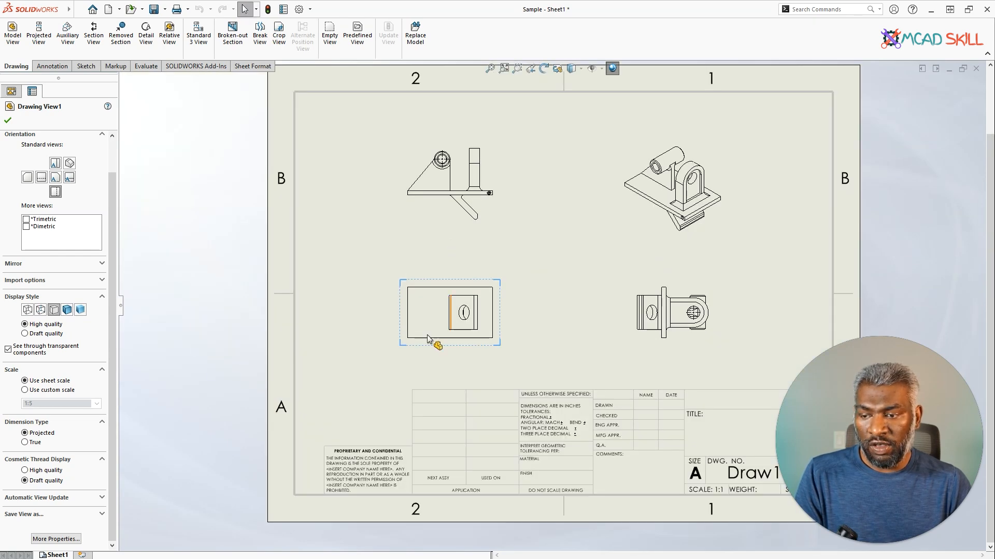
left_click(32, 392)
left_click(48, 408)
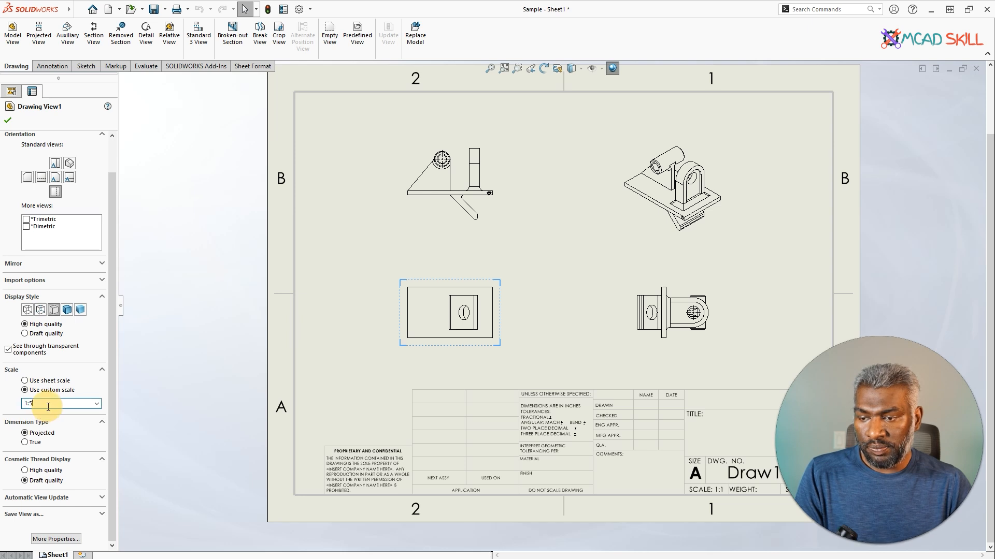
type("2")
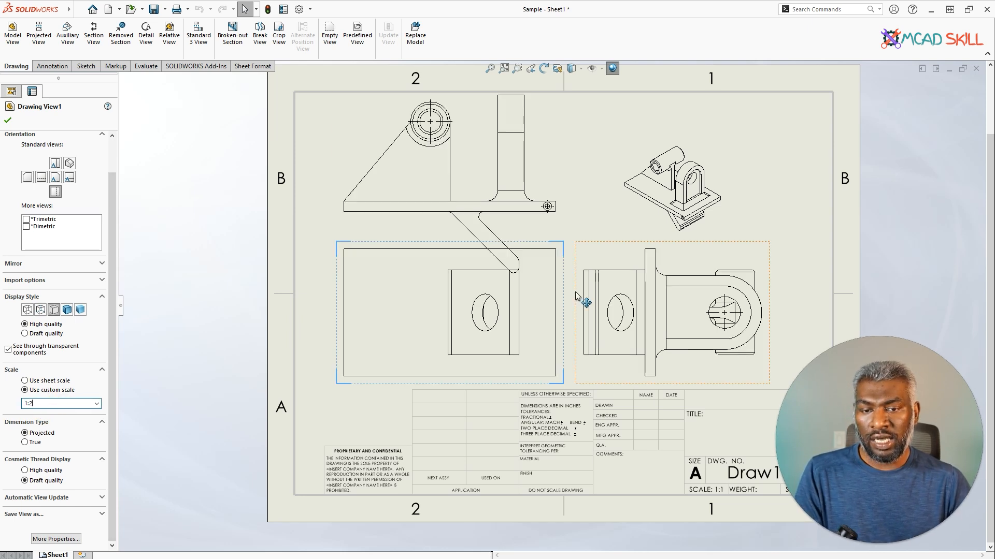
key("BackSpace")
type("4")
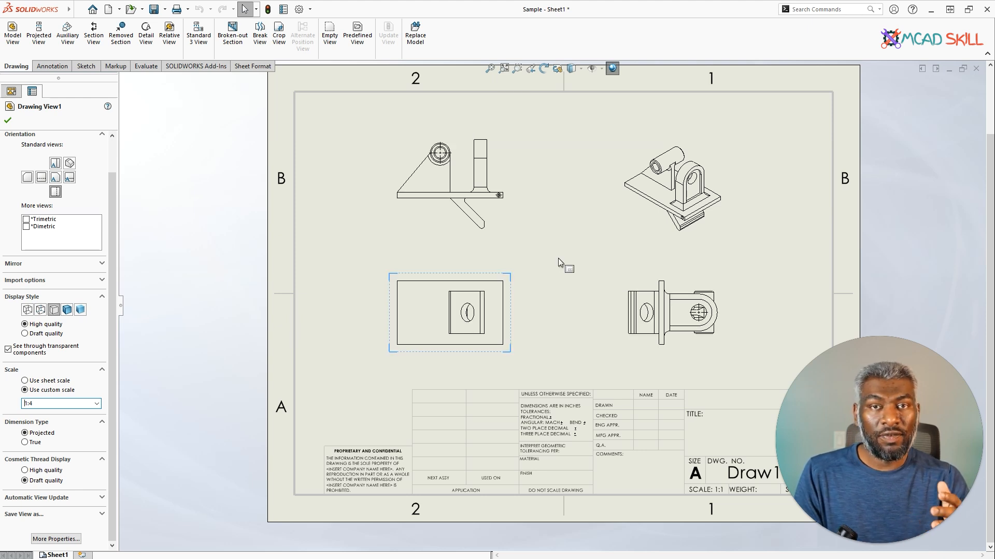
left_click(533, 245)
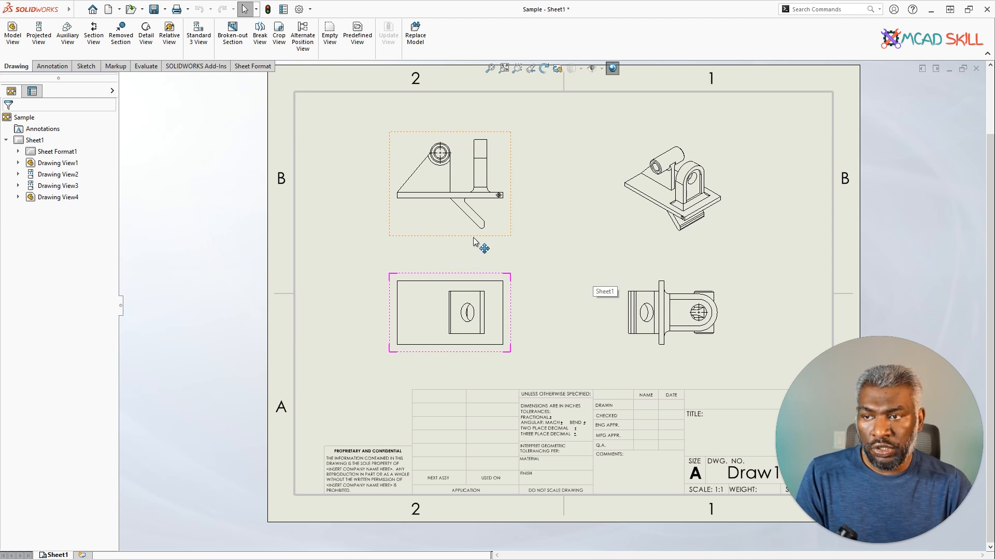
Dimension the angle between the rib's slanted edge and the plate's top edge in the upper projected view, placing it inside the rib.
left_click(52, 66)
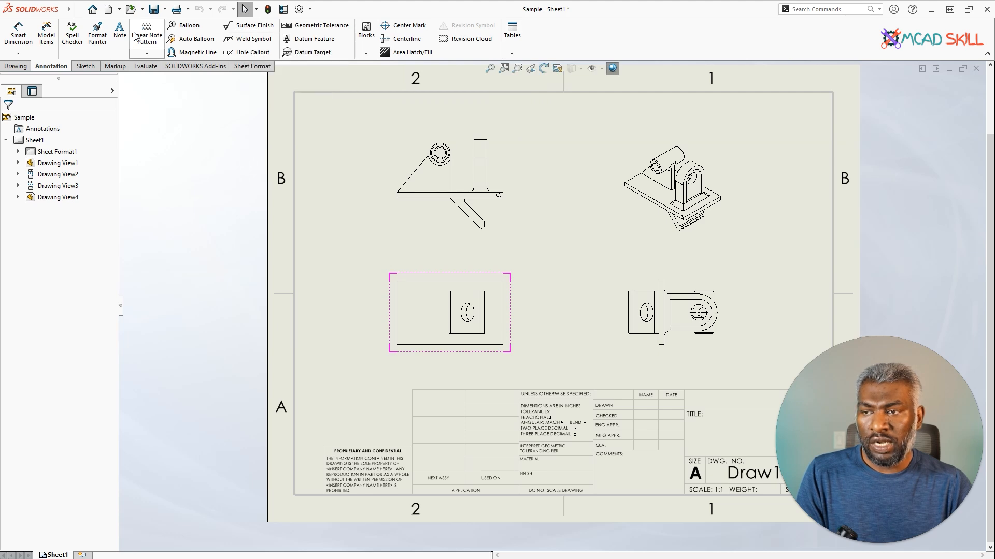
left_click(19, 42)
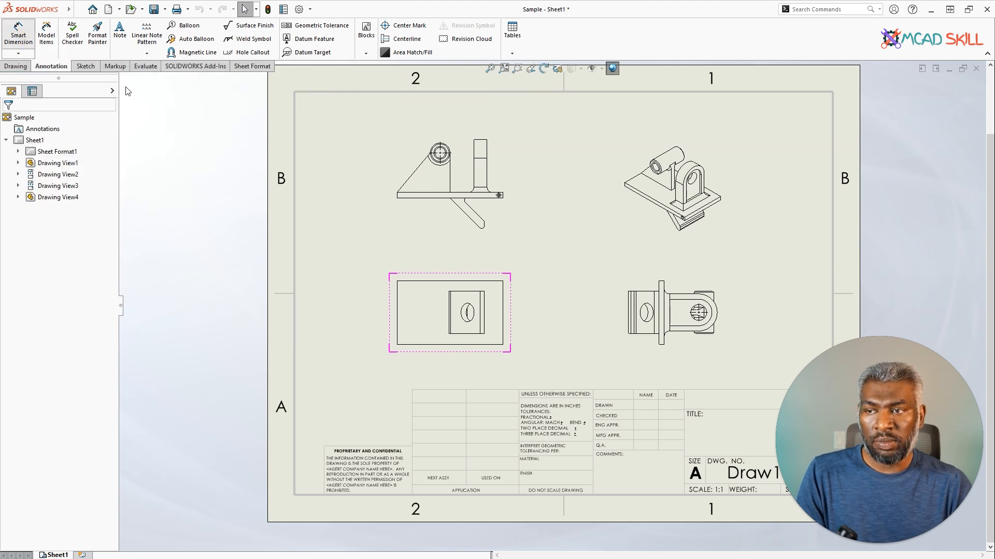
scroll(441, 164, "down", 4)
scroll(485, 275, "down", 3)
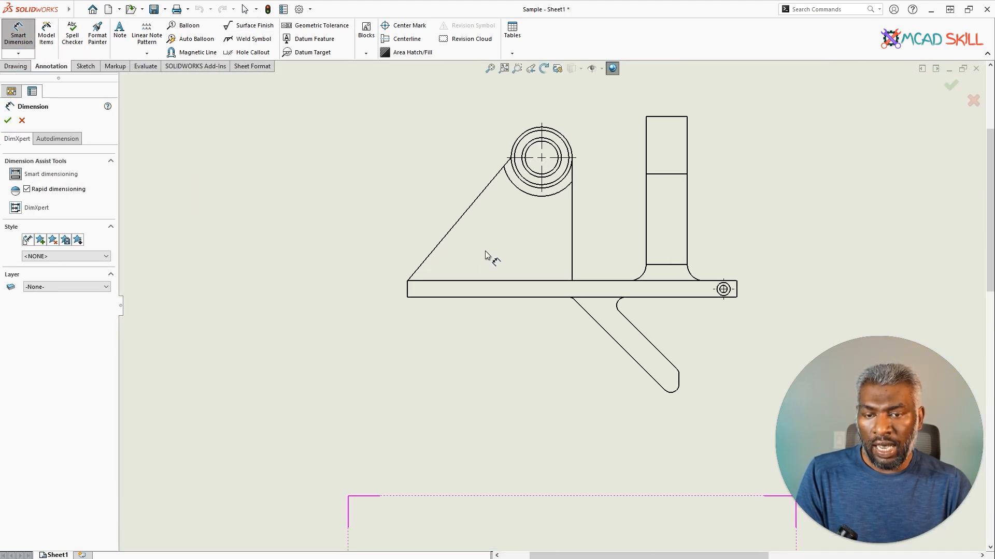
left_click(454, 224)
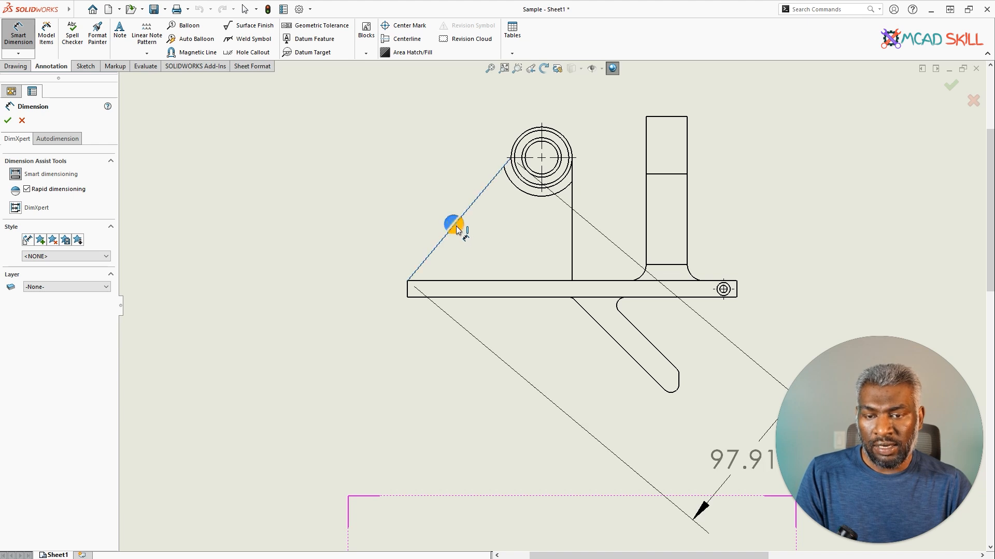
left_click(481, 282)
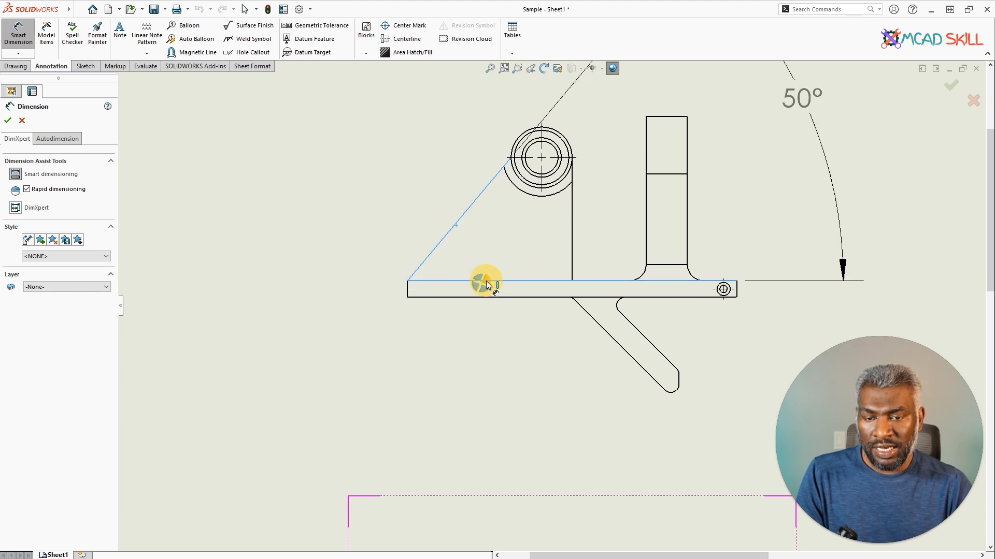
left_click(513, 228)
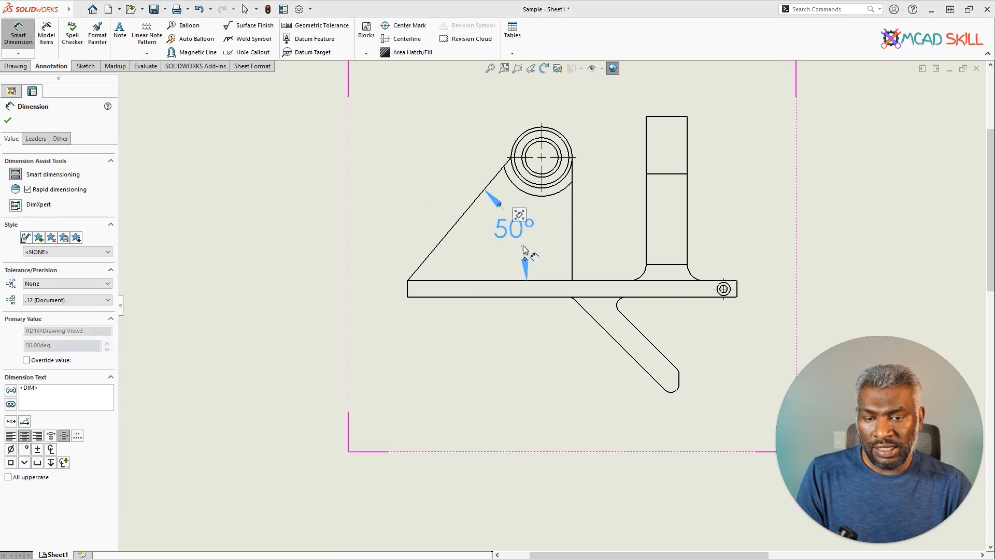
Dimension the base plate's thickness between its top and bottom edges, placing the dimension beside the plate's left end.
scroll(396, 299, "down", 5)
left_click(534, 265)
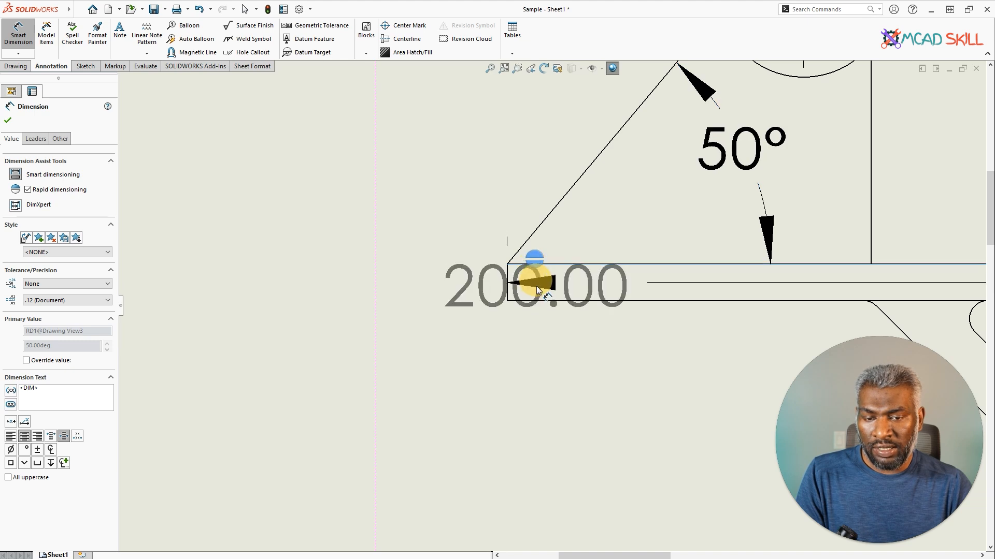
left_click(538, 301)
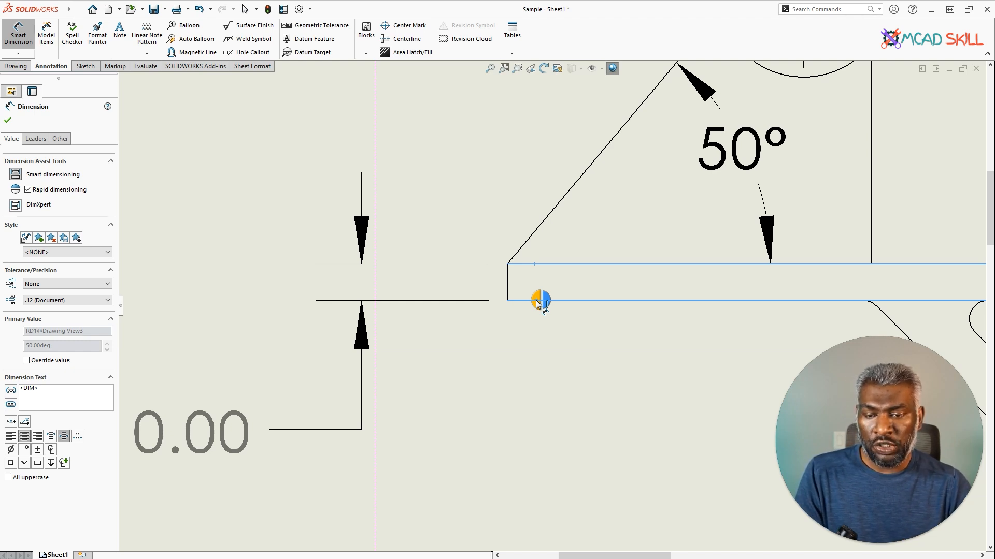
left_click(539, 301)
scroll(541, 303, "up", 3)
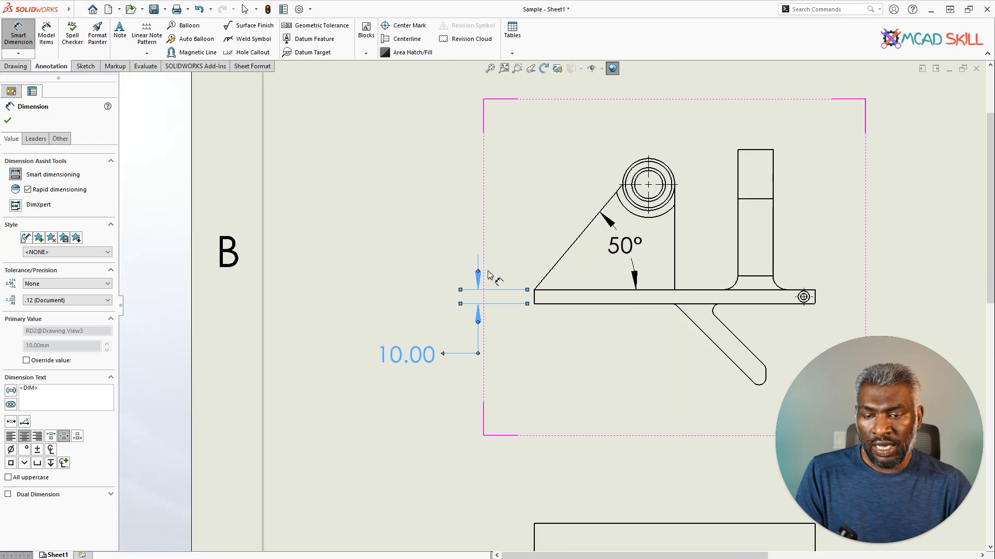
scroll(777, 291, "down", 1)
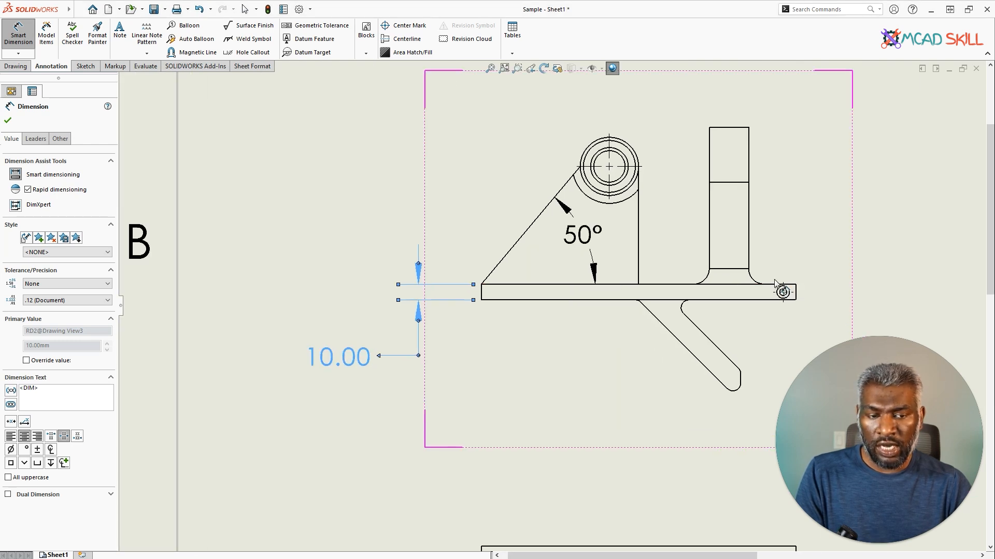
key("Escape")
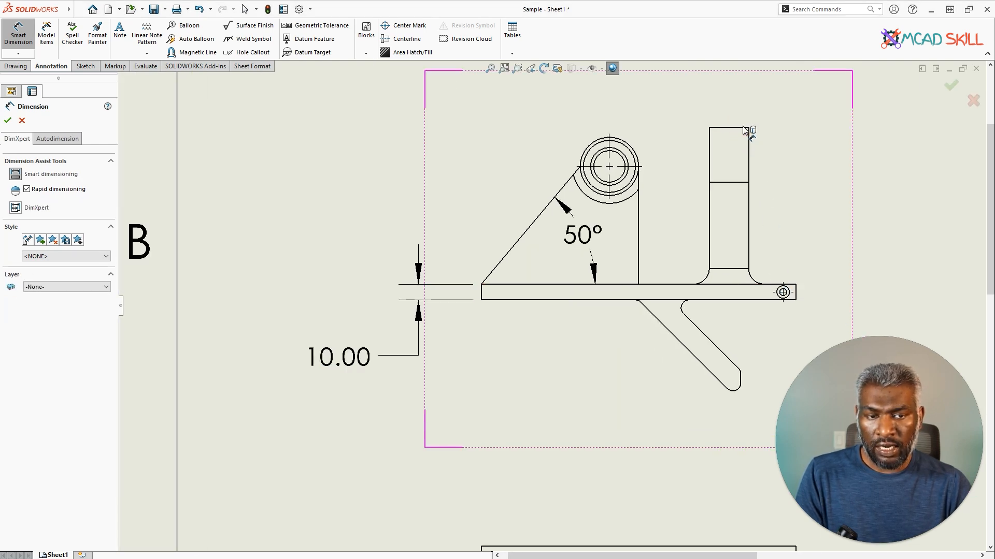
Dimension the width of the upright lug from its top edge in the upper projected view, placing the dimension below the view.
left_click(745, 128)
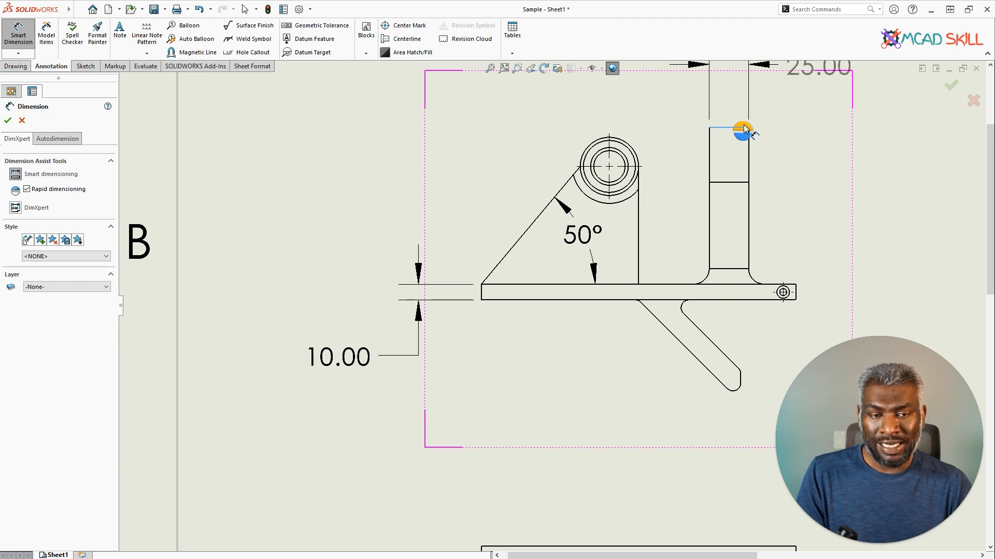
left_click(744, 137)
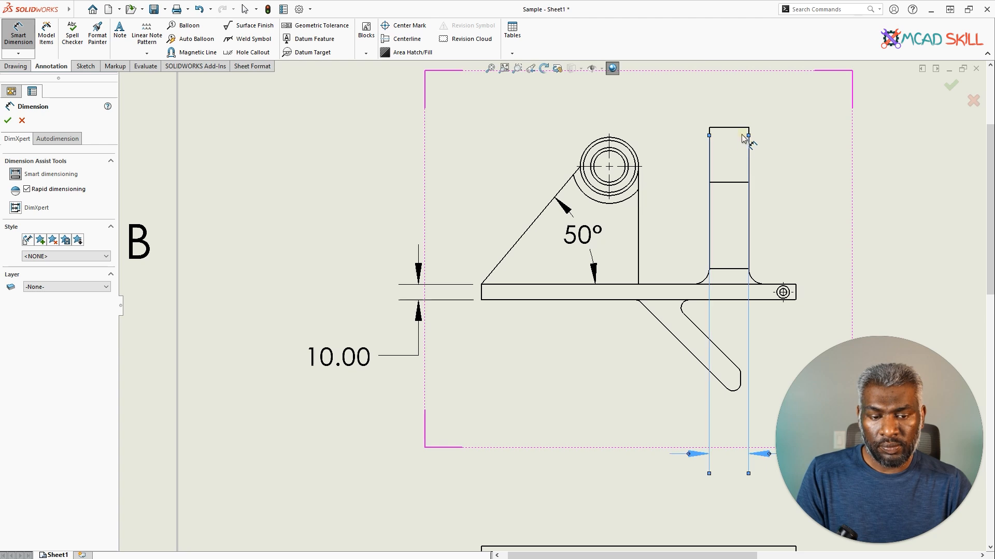
left_click(755, 164)
Add a hole callout to the counterbored hole at the base plate's right end, placing it up and to the right of the view.
scroll(653, 321, "up", 3)
scroll(653, 310, "down", 6)
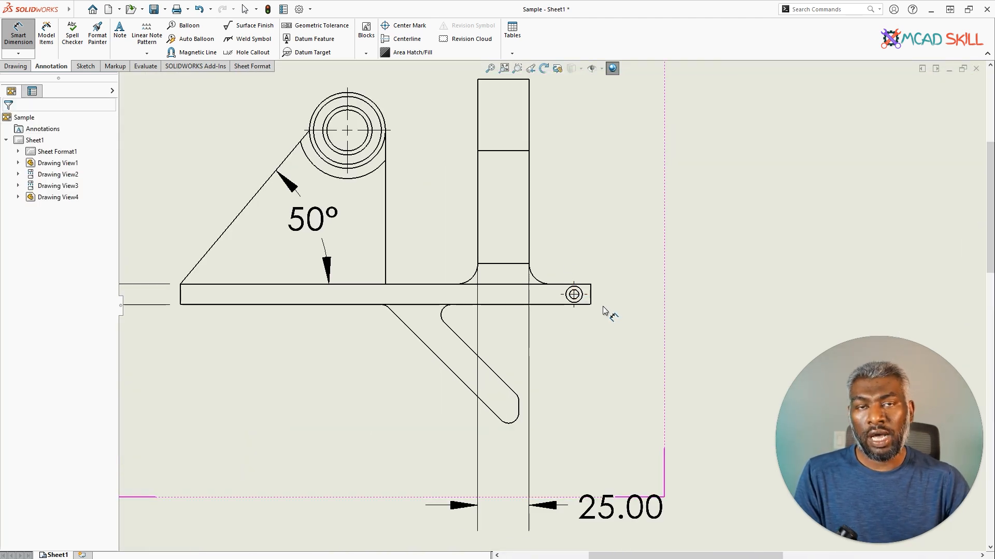
left_click(253, 52)
scroll(585, 306, "down", 4)
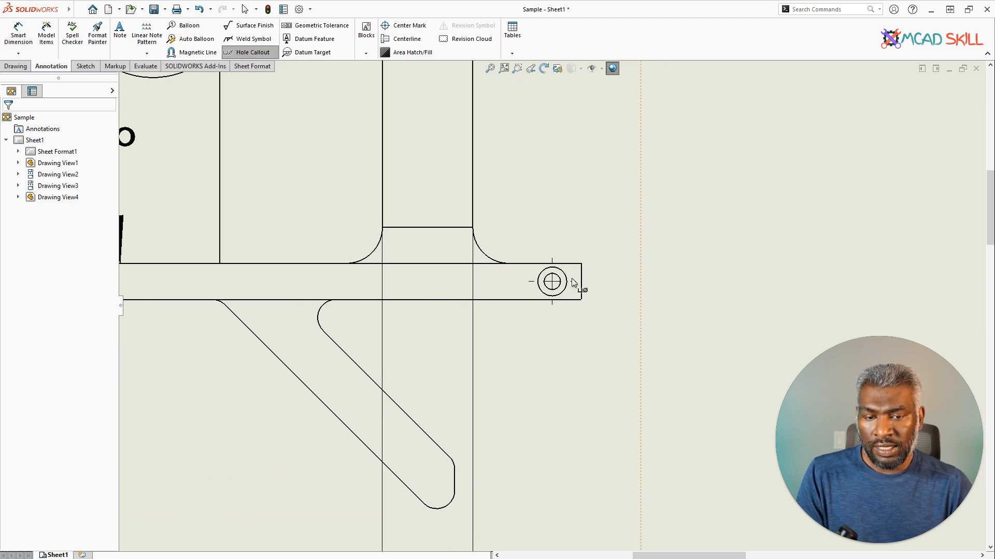
left_click(558, 275)
scroll(635, 197, "up", 4)
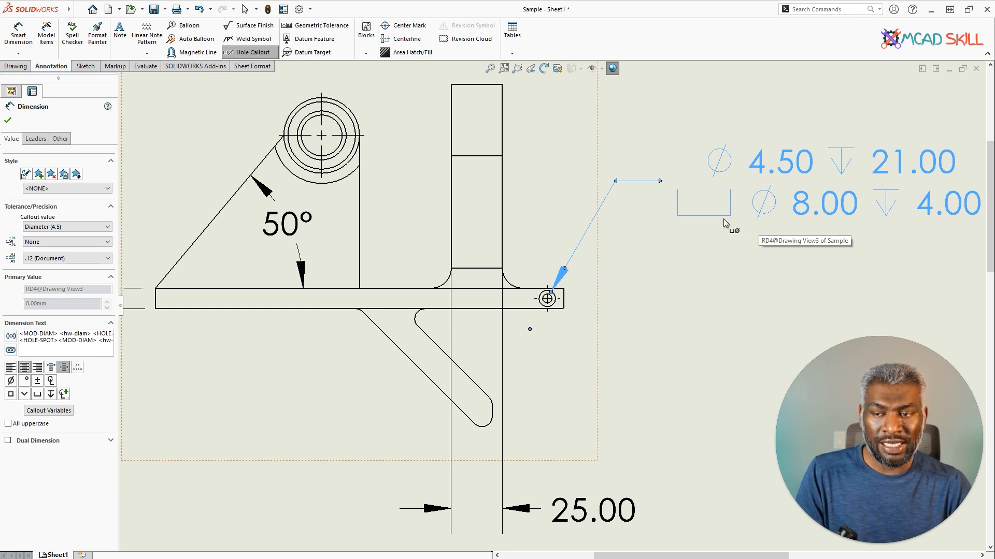
scroll(681, 261, "up", 5)
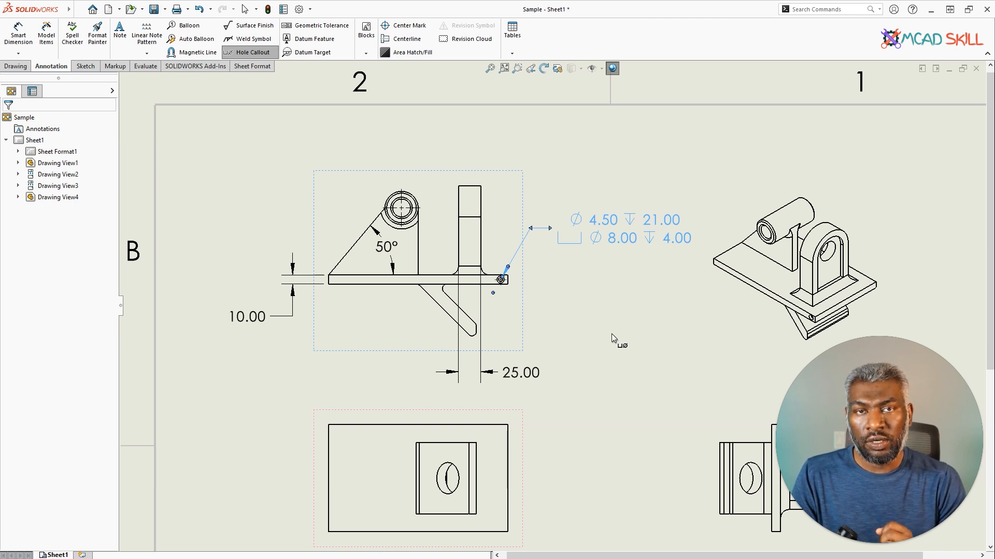
key("Escape")
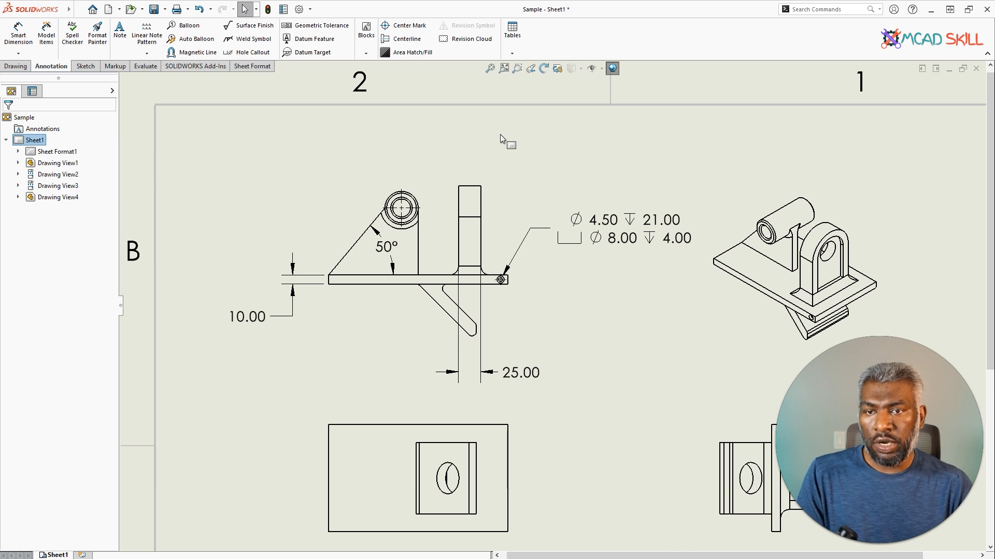
Insert a vertical centerline between the two side edges of the upright lug in the upper projected view.
left_click(408, 44)
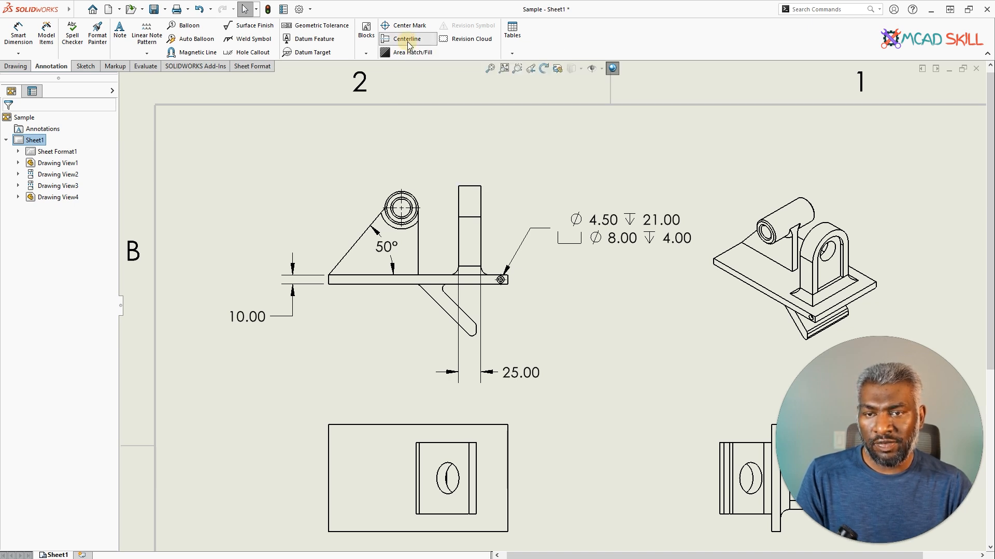
scroll(470, 226, "down", 3)
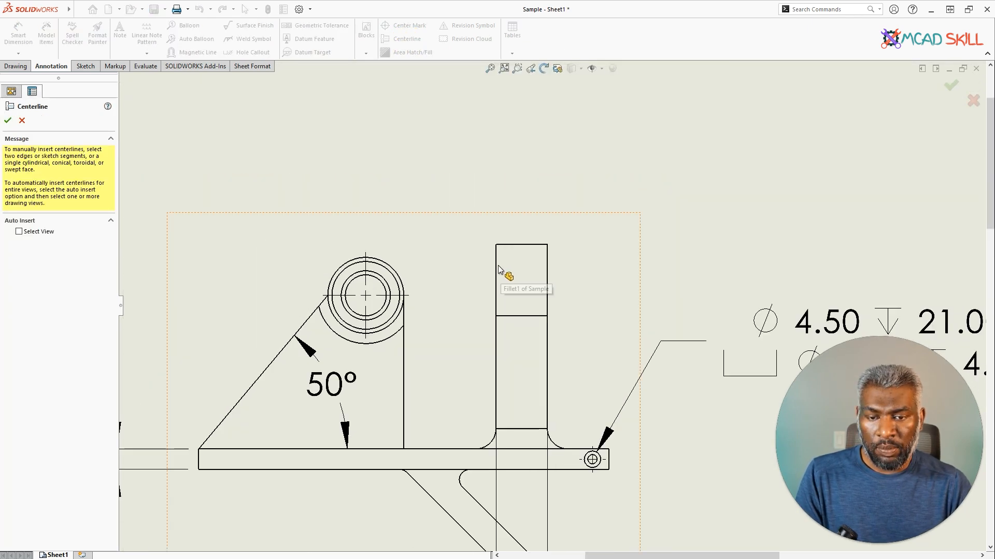
left_click(546, 265)
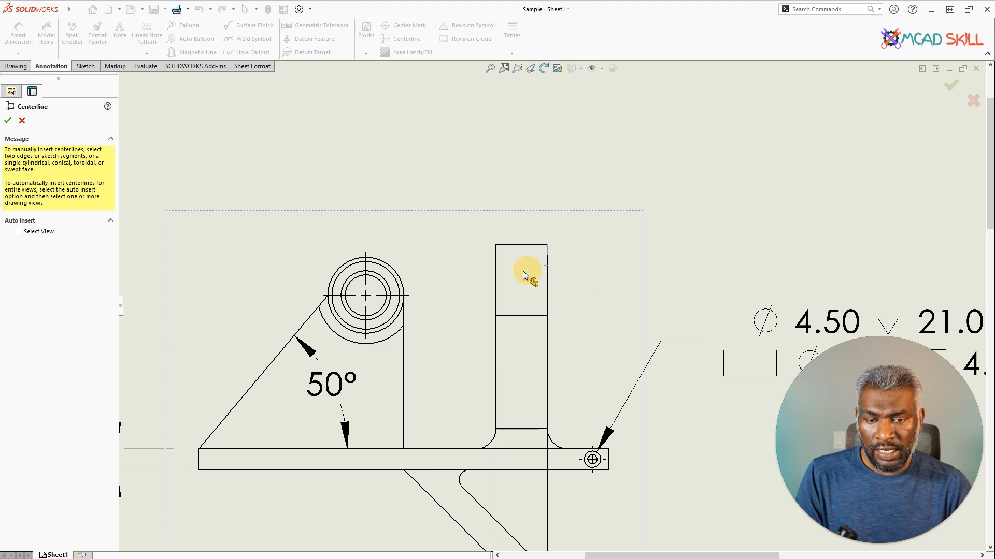
left_click(496, 274)
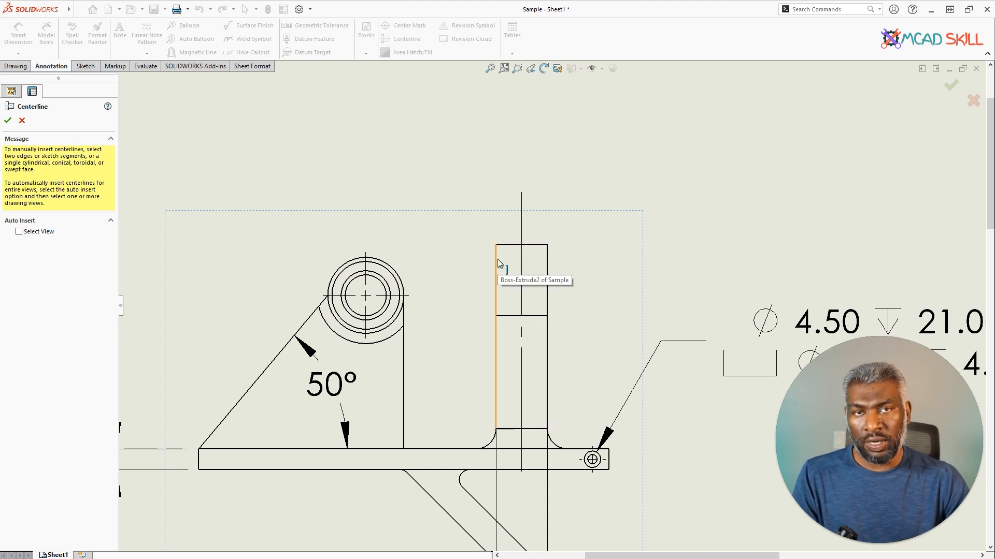
scroll(477, 166, "up", 5)
scroll(466, 217, "down", 1)
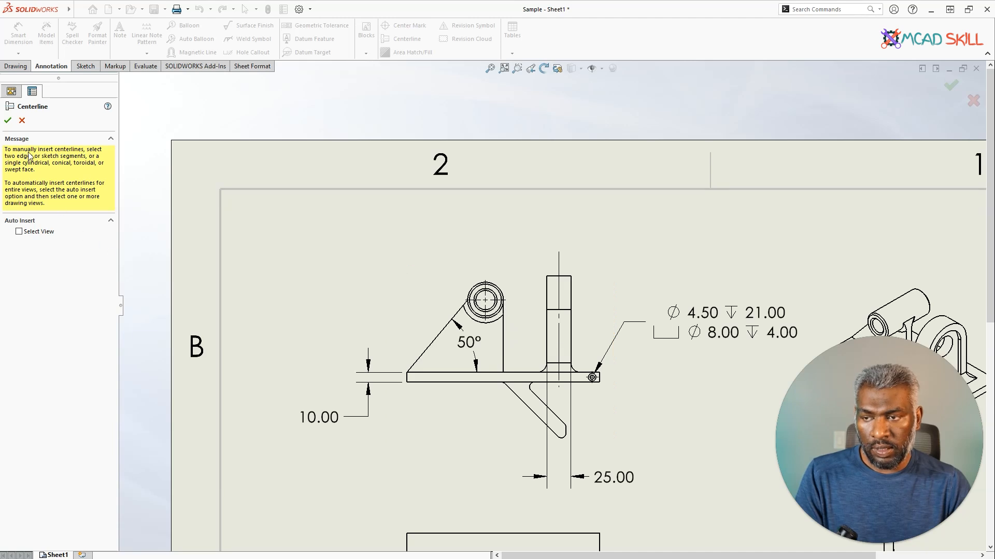
left_click(22, 120)
Delete the center mark on the cylindrical boss and insert a new one on its outer circular edge.
scroll(466, 269, "down", 6)
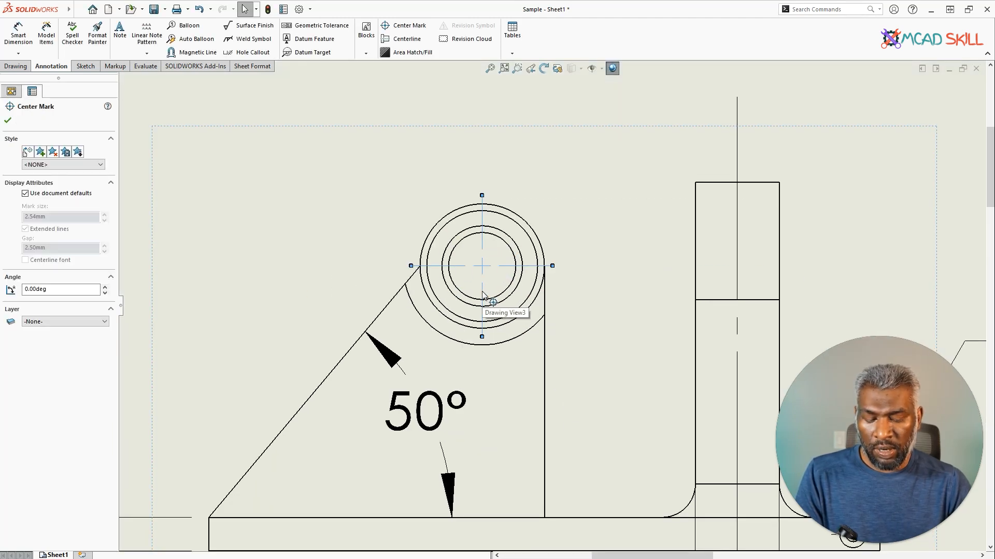
key("Escape")
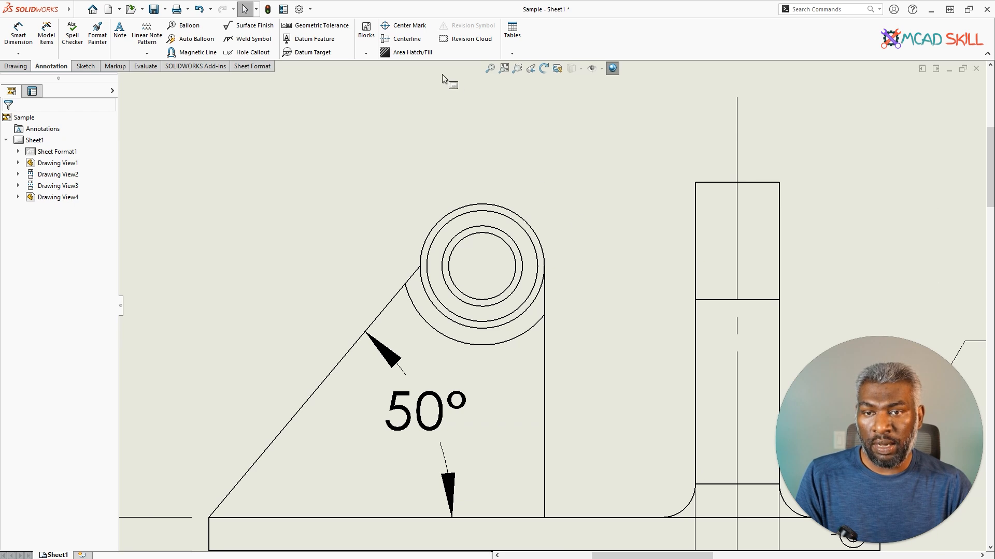
left_click(411, 28)
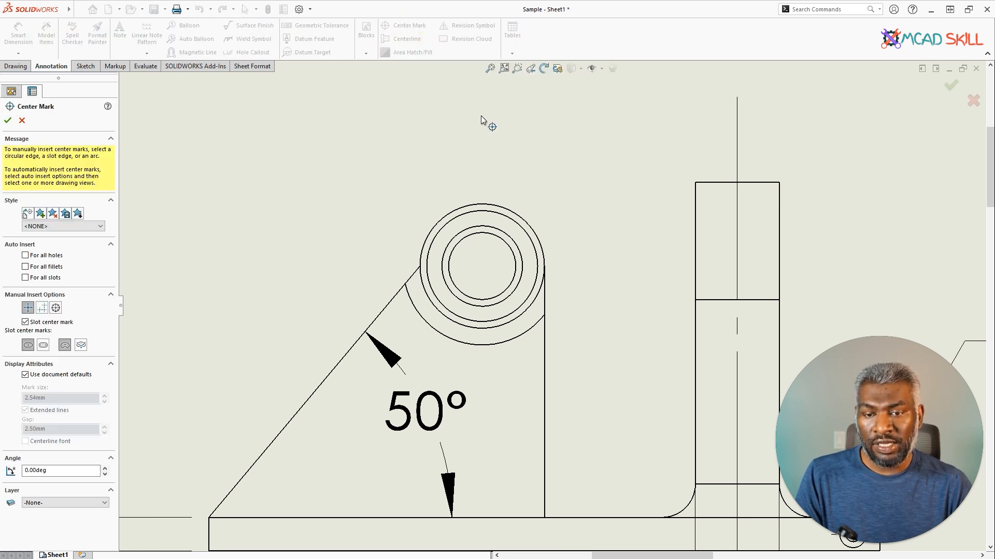
left_click(508, 214)
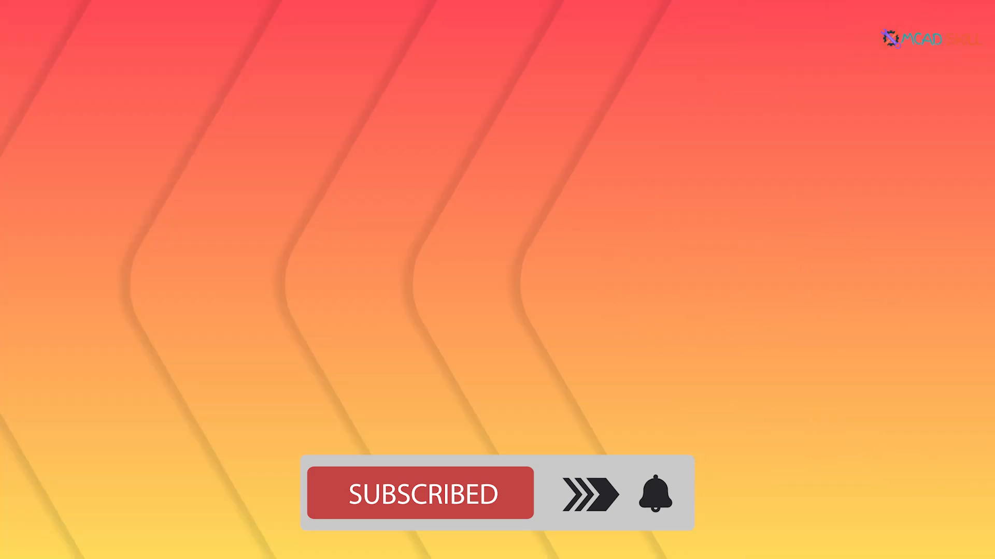
scroll(353, 280, "down", 5)
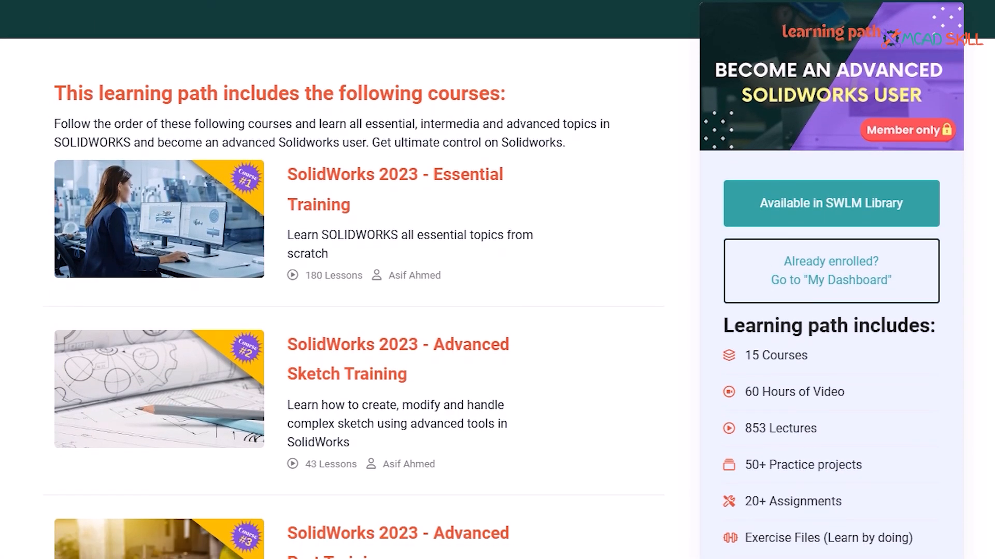
scroll(354, 279, "down", 5)
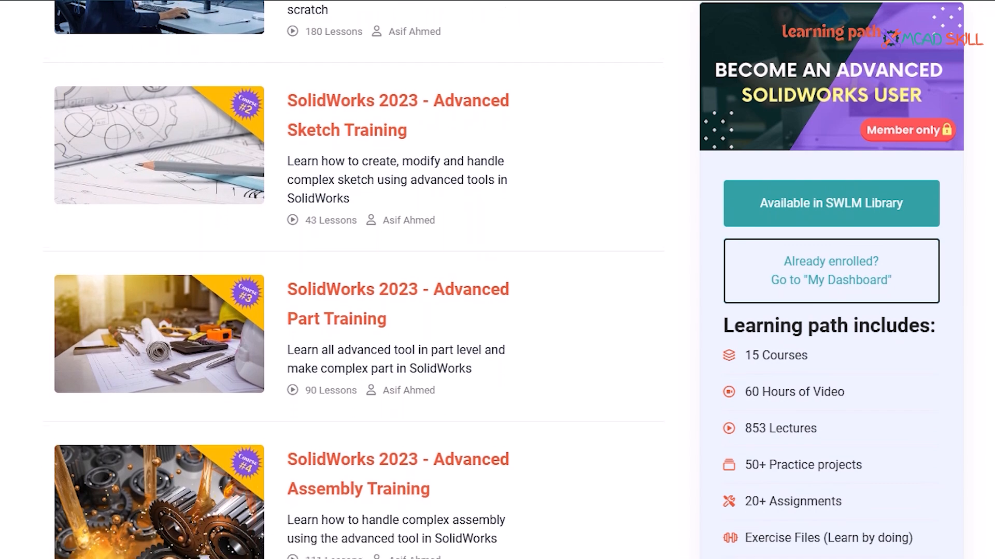
scroll(353, 280, "down", 5)
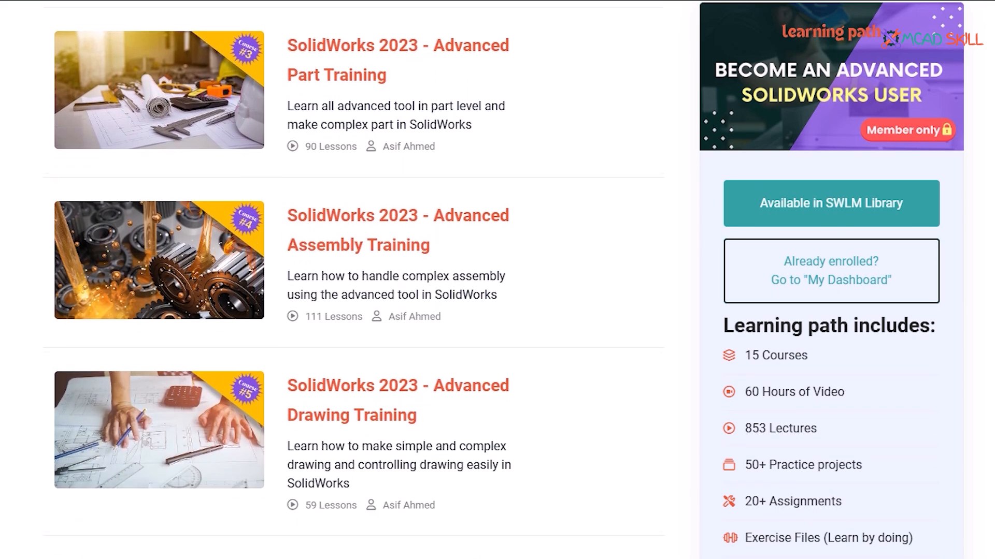
scroll(353, 280, "down", 5)
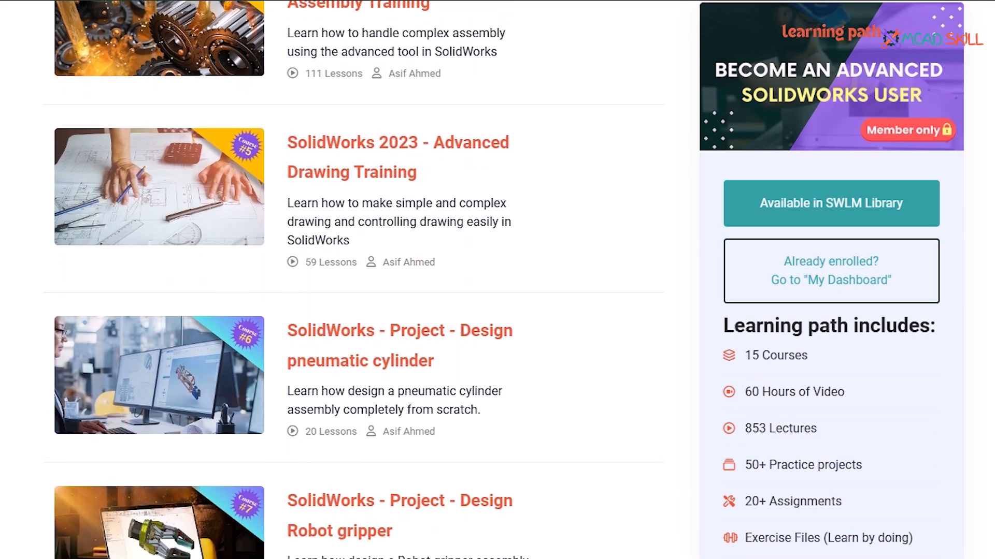
scroll(354, 279, "down", 1)
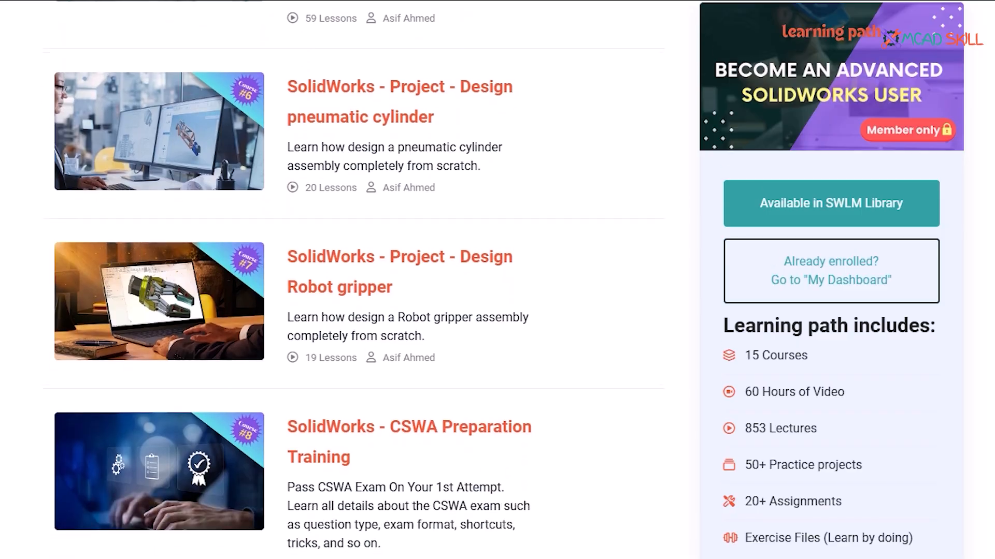